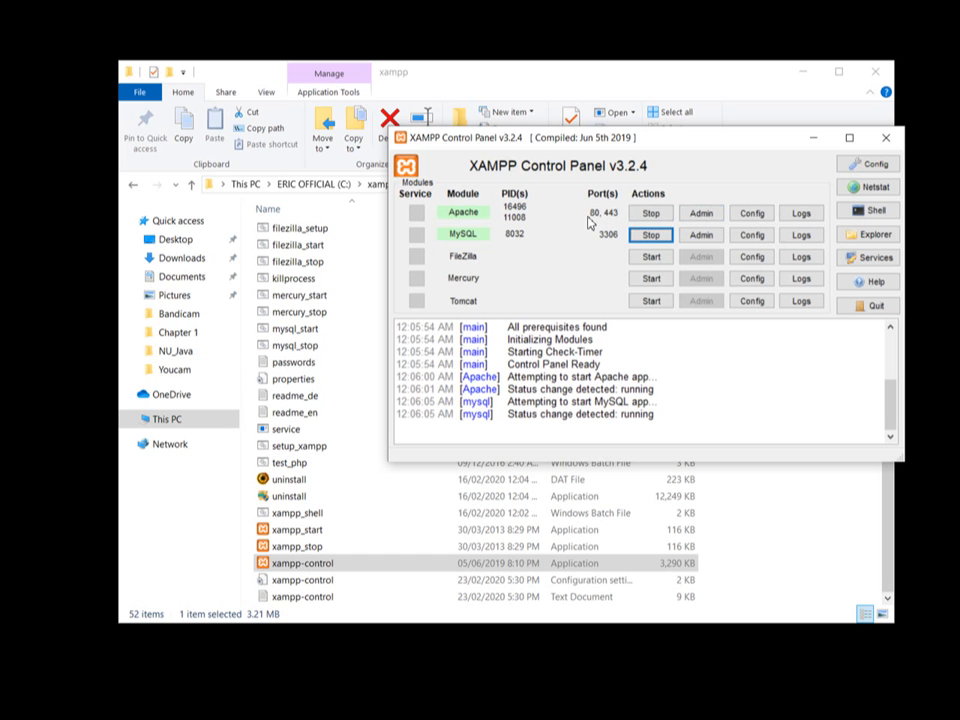
Step: Open Apache's httpd.conf configuration file, widen its window and move it beside the control panel
{"action": "left_click", "coordinate": [751, 219]}
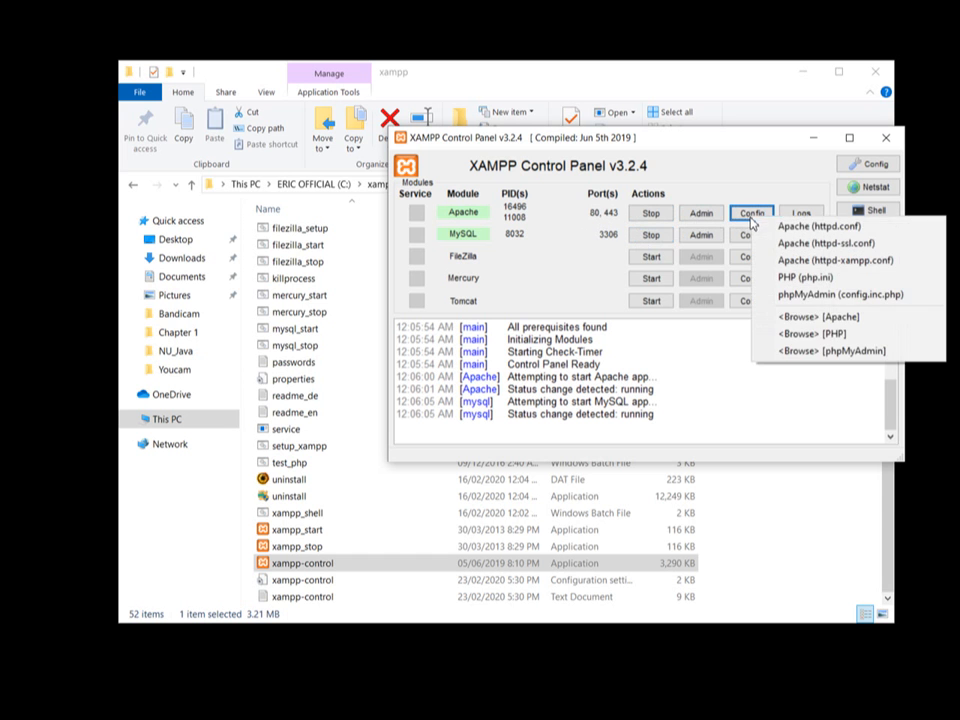
{"action": "left_click", "coordinate": [779, 231]}
{"action": "left_click_drag", "start_coordinate": [813, 140], "coordinate": [497, 110]}
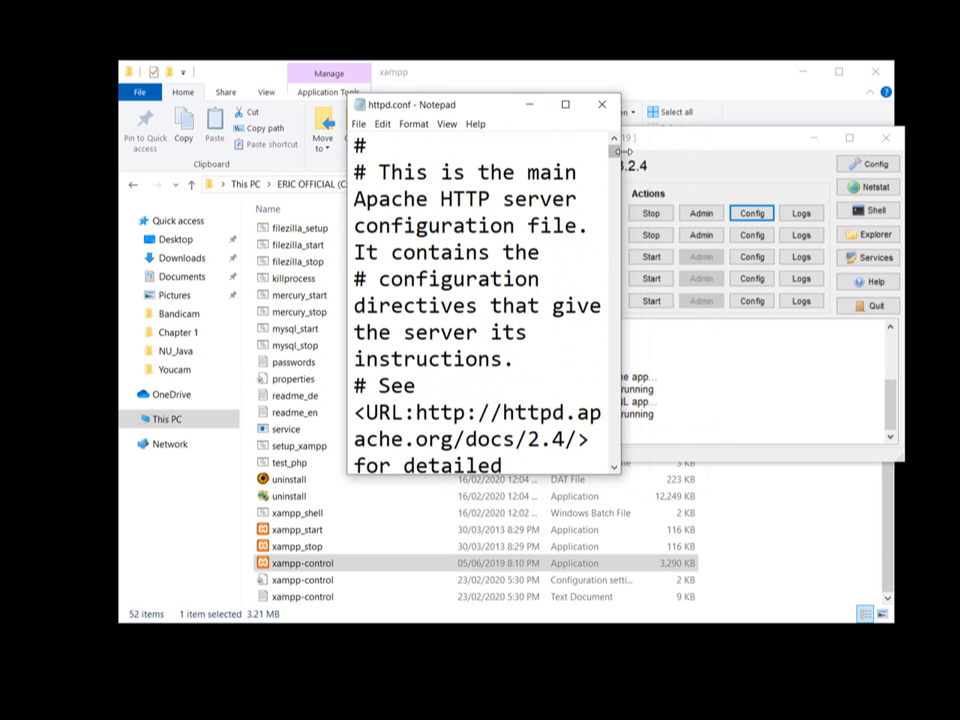
{"action": "left_click_drag", "start_coordinate": [619, 145], "coordinate": [855, 212]}
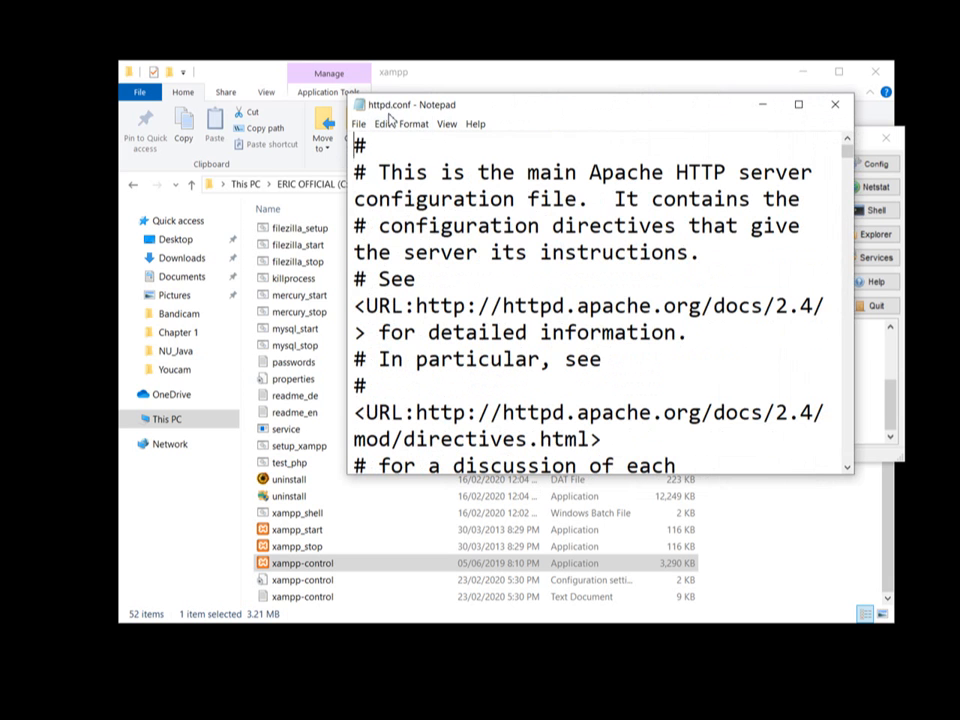
{"action": "left_click_drag", "start_coordinate": [571, 108], "coordinate": [323, 127]}
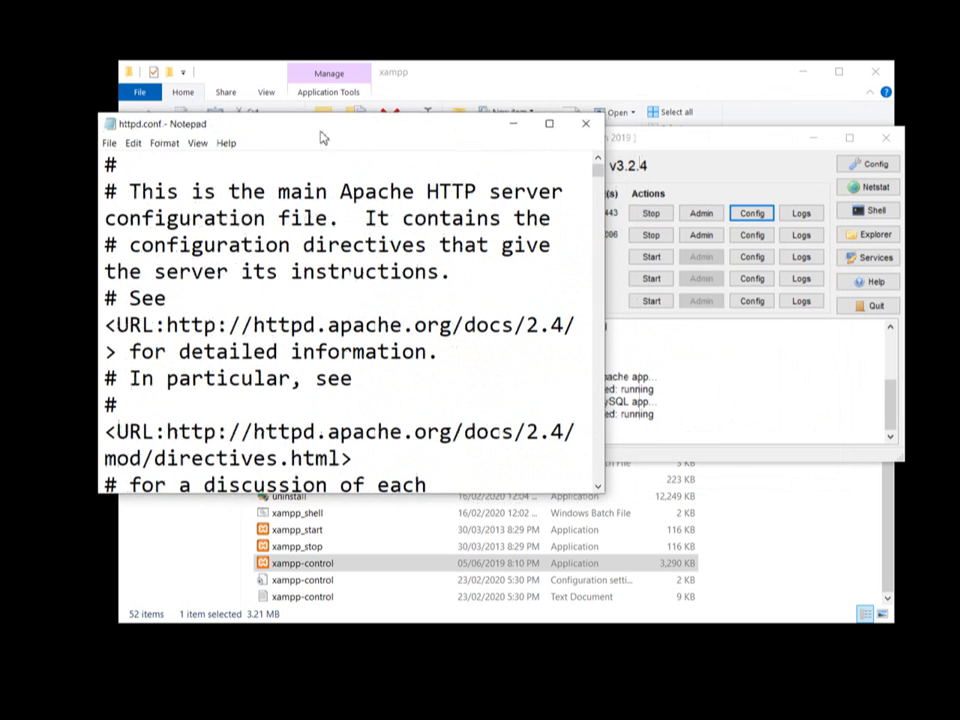
Step: Open another copy of Apache's httpd.conf from the XAMPP Control Panel and widen its window
{"action": "left_click", "coordinate": [748, 218]}
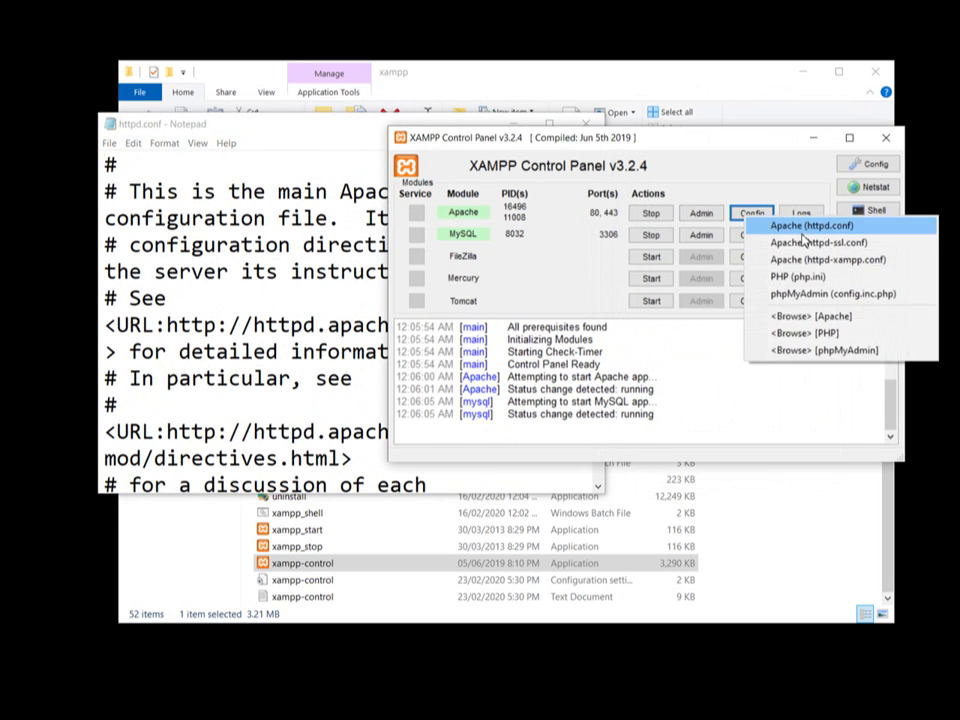
{"action": "left_click", "coordinate": [800, 224]}
{"action": "left_click_drag", "start_coordinate": [797, 138], "coordinate": [432, 76]}
{"action": "left_click", "coordinate": [534, 78]}
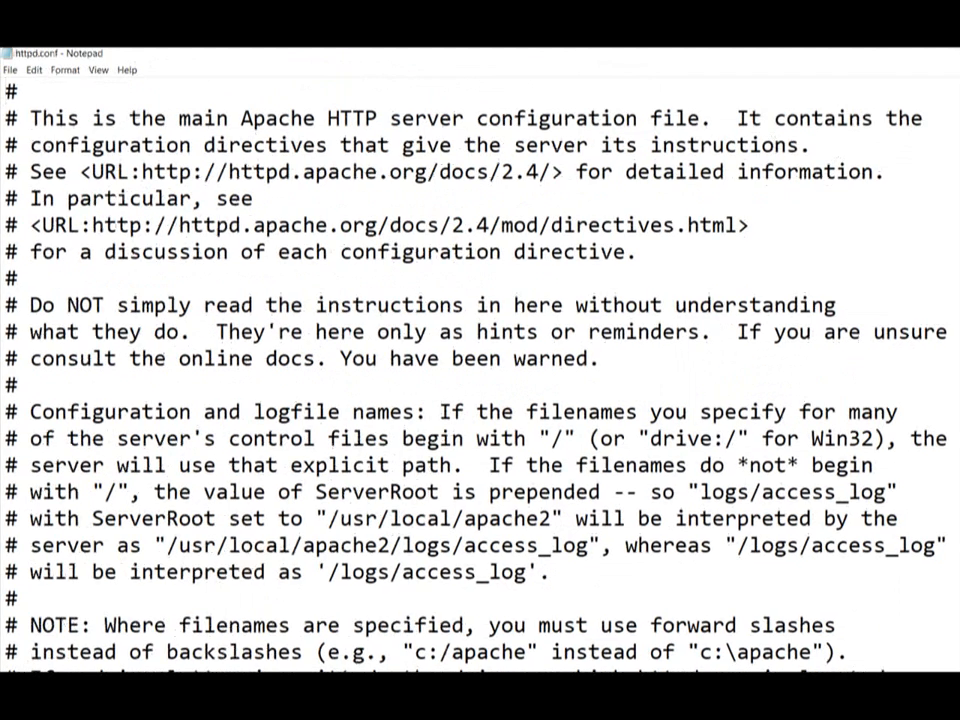
{"action": "left_click", "coordinate": [957, 54]}
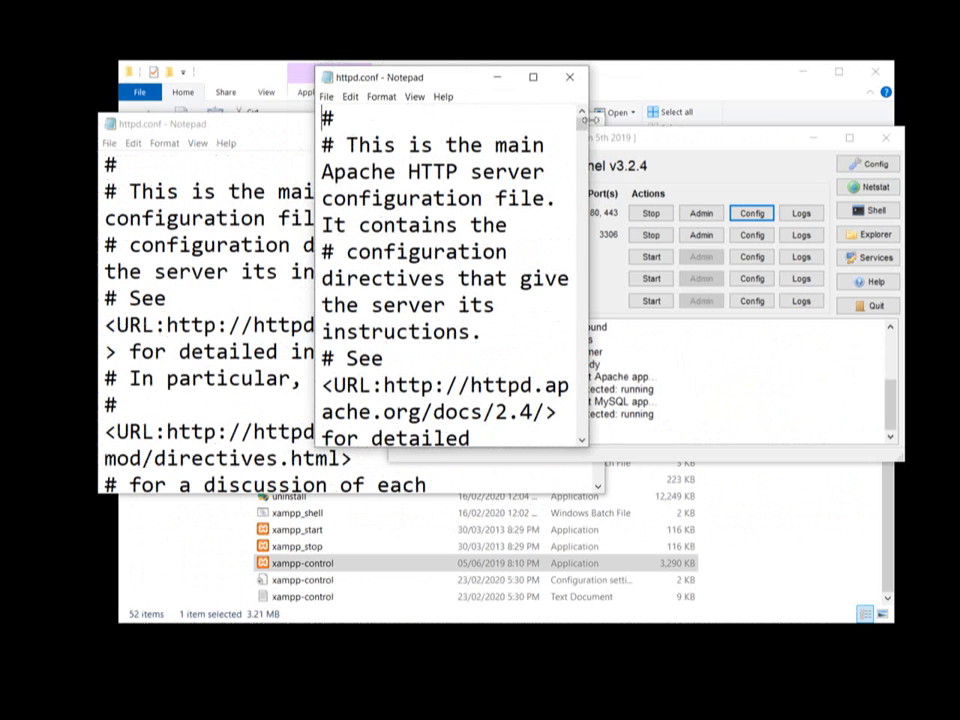
{"action": "left_click_drag", "start_coordinate": [590, 118], "coordinate": [937, 152]}
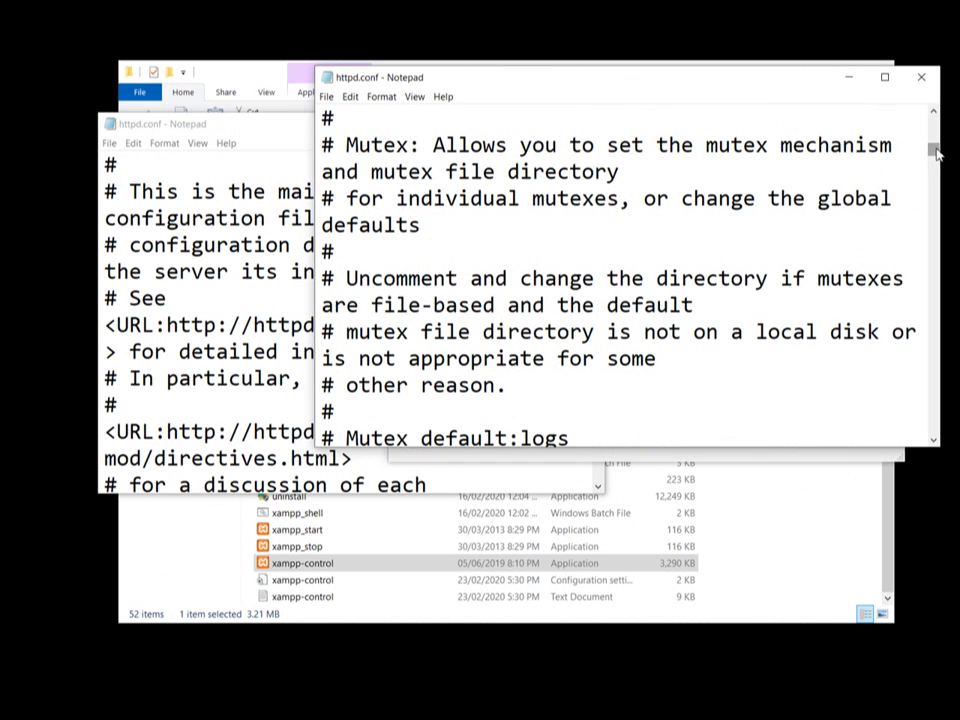
Step: Find 80 in httpd.conf and change the uncommented Listen directive to port 8080
{"action": "key", "text": "ctrl+f"}
{"action": "type", "text": "80"}
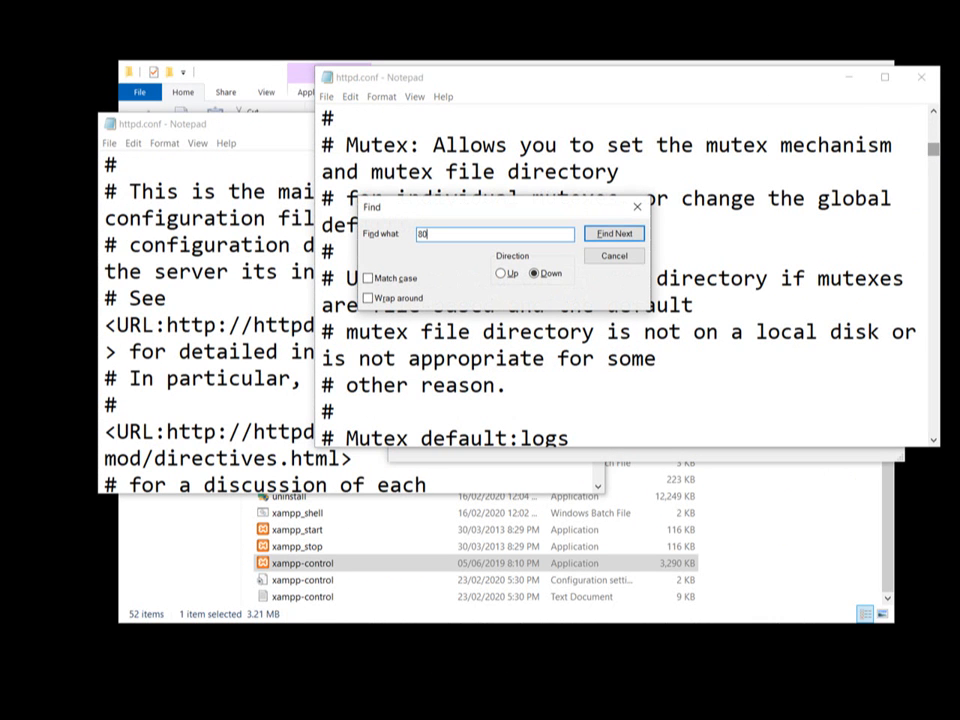
{"action": "key", "text": "Return"}
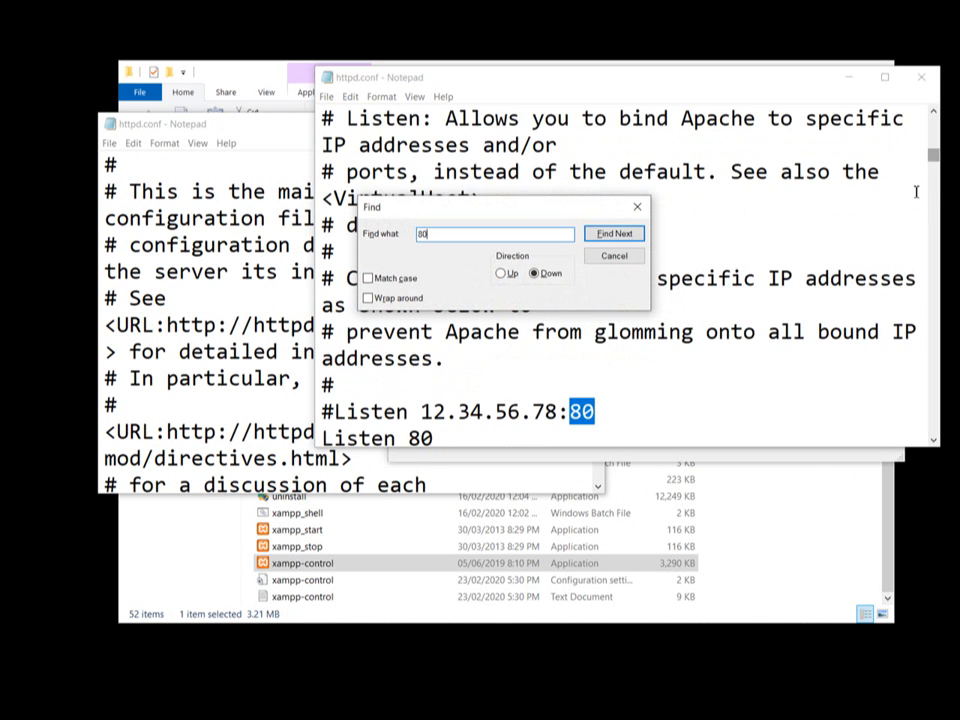
{"action": "key", "text": "Escape"}
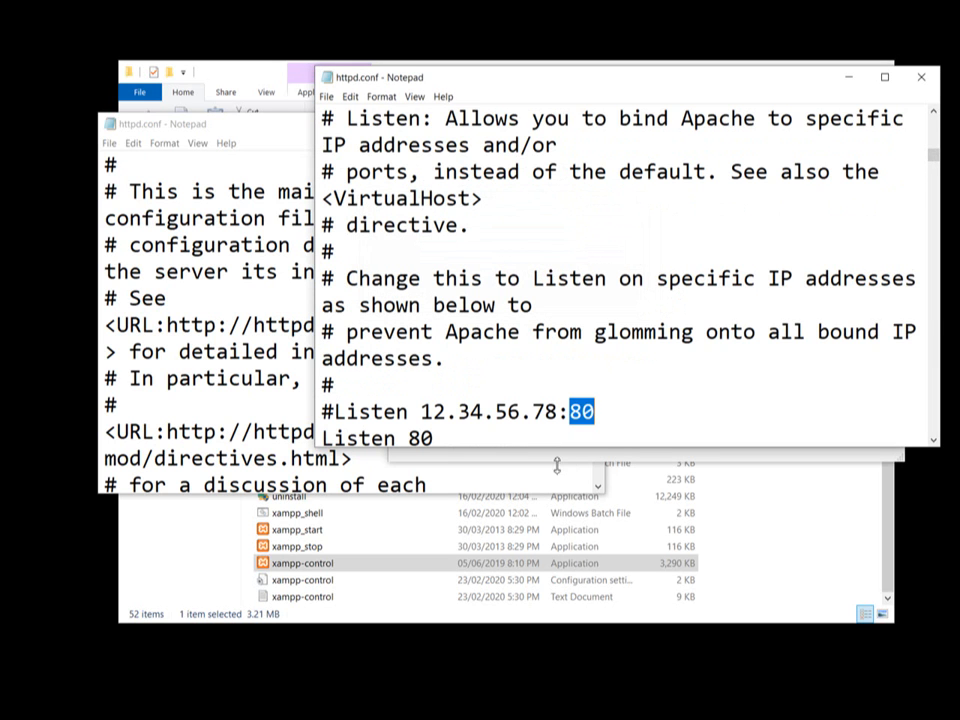
{"action": "left_click", "coordinate": [445, 441]}
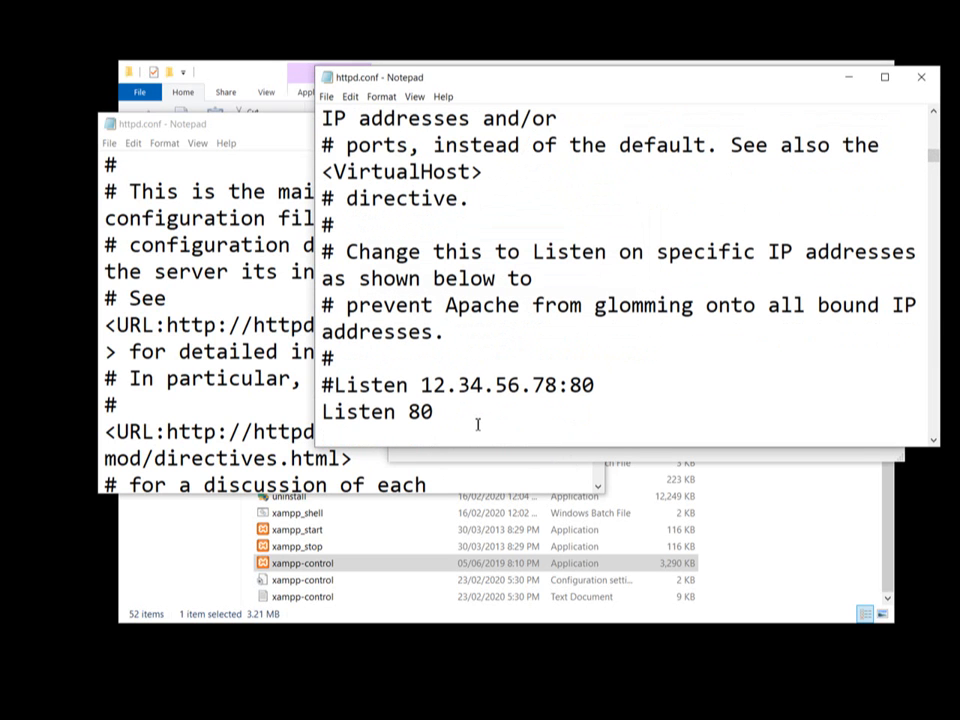
{"action": "type", "text": "80"}
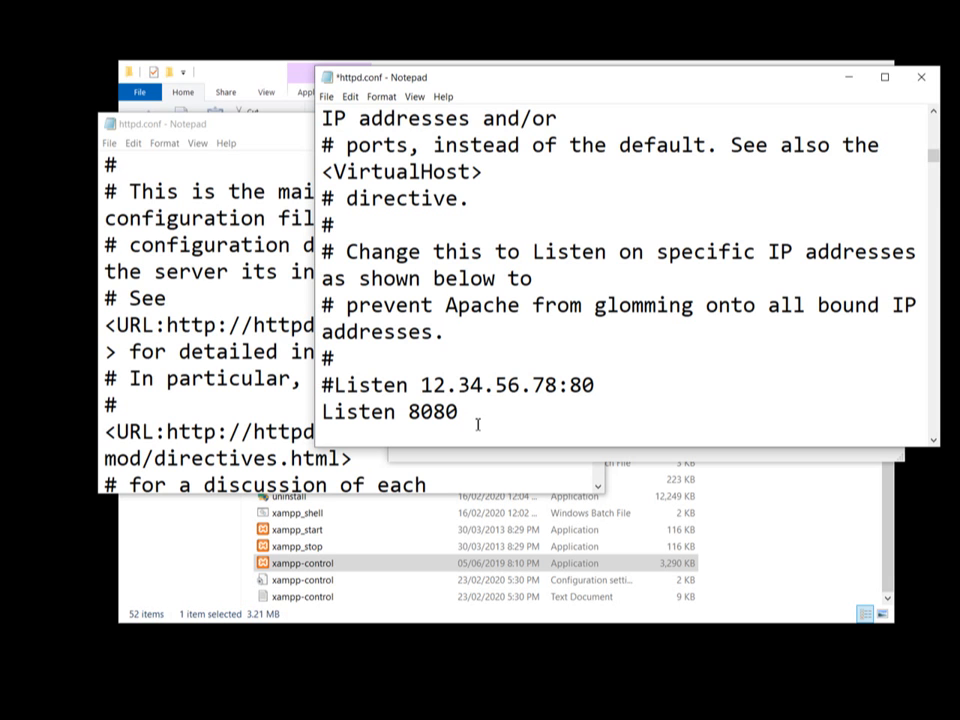
Step: Find the next 80, change the ServerName entry to localhost:8080, and minimize the file window
{"action": "key", "text": "ctrl+f"}
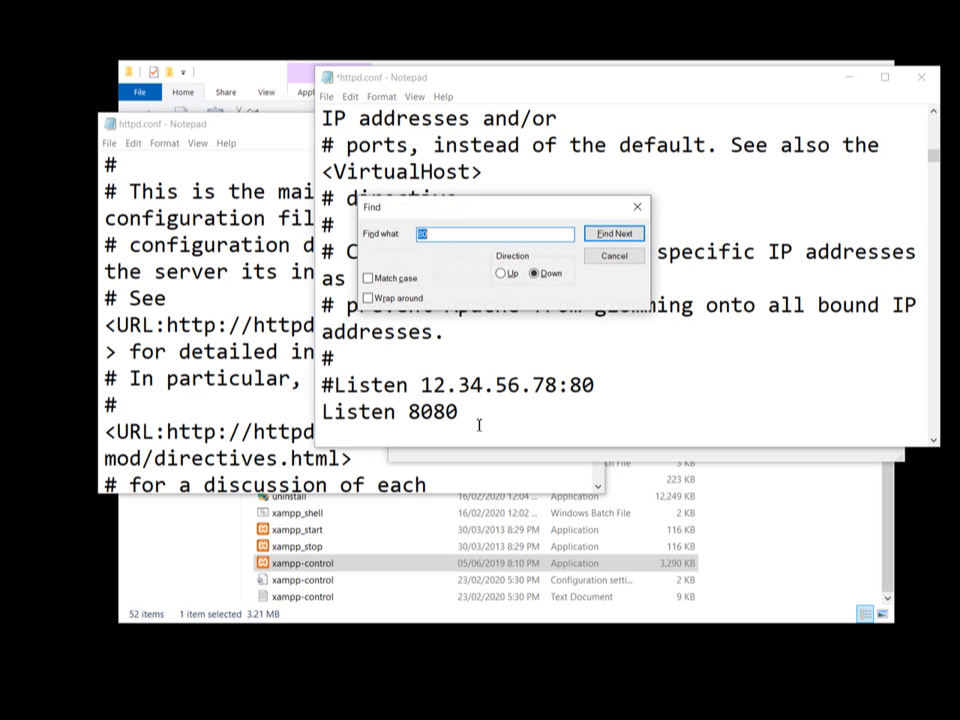
{"action": "key", "text": "Return"}
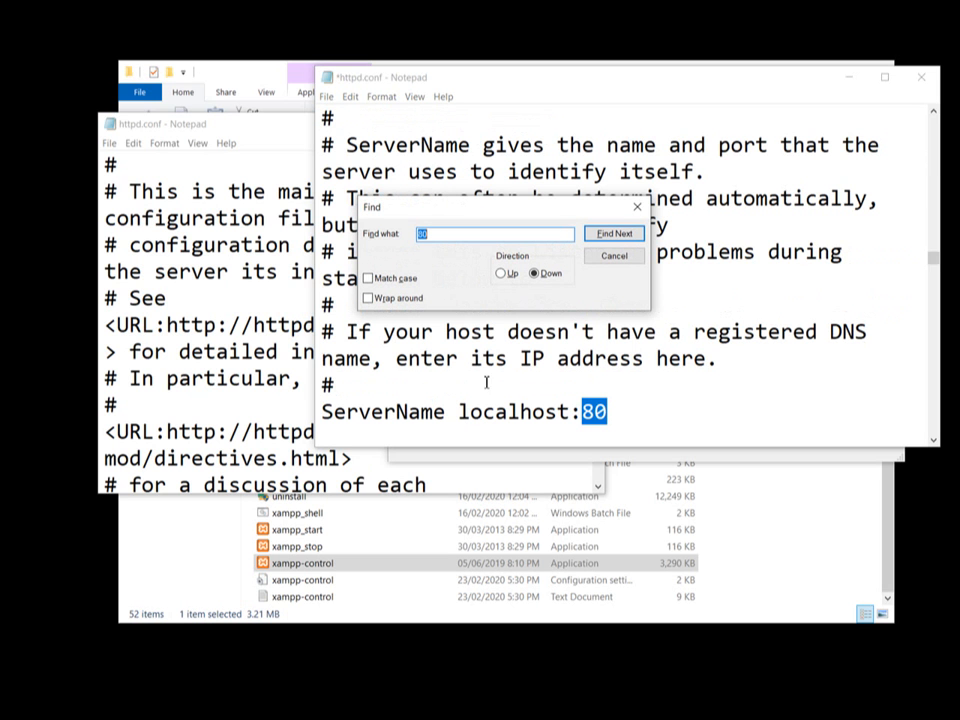
{"action": "left_click", "coordinate": [614, 256]}
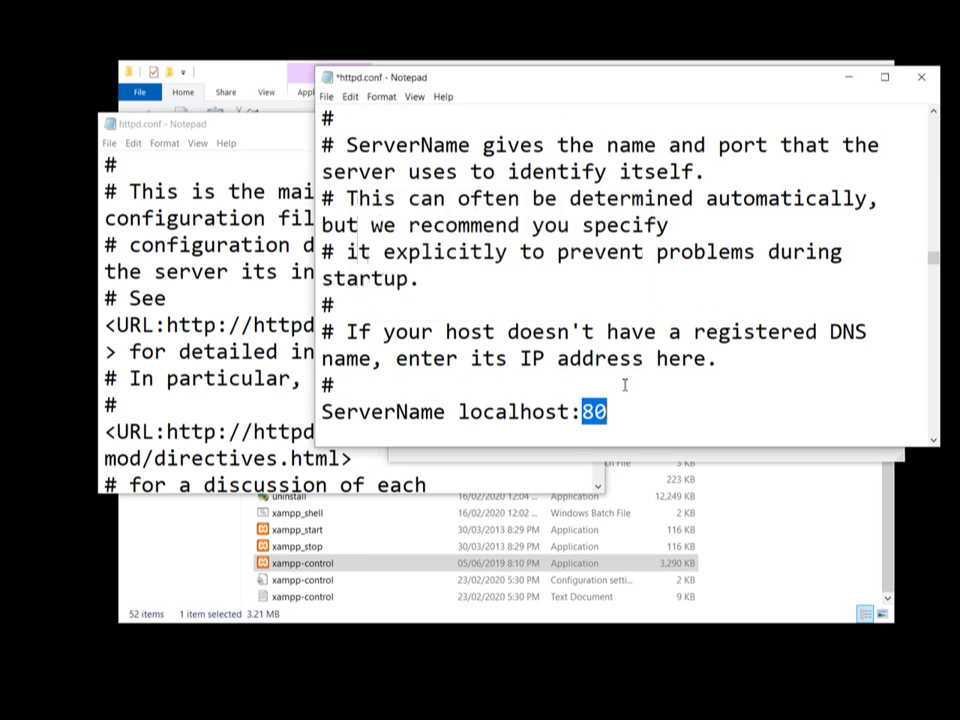
{"action": "left_click", "coordinate": [623, 420]}
{"action": "type", "text": "80"}
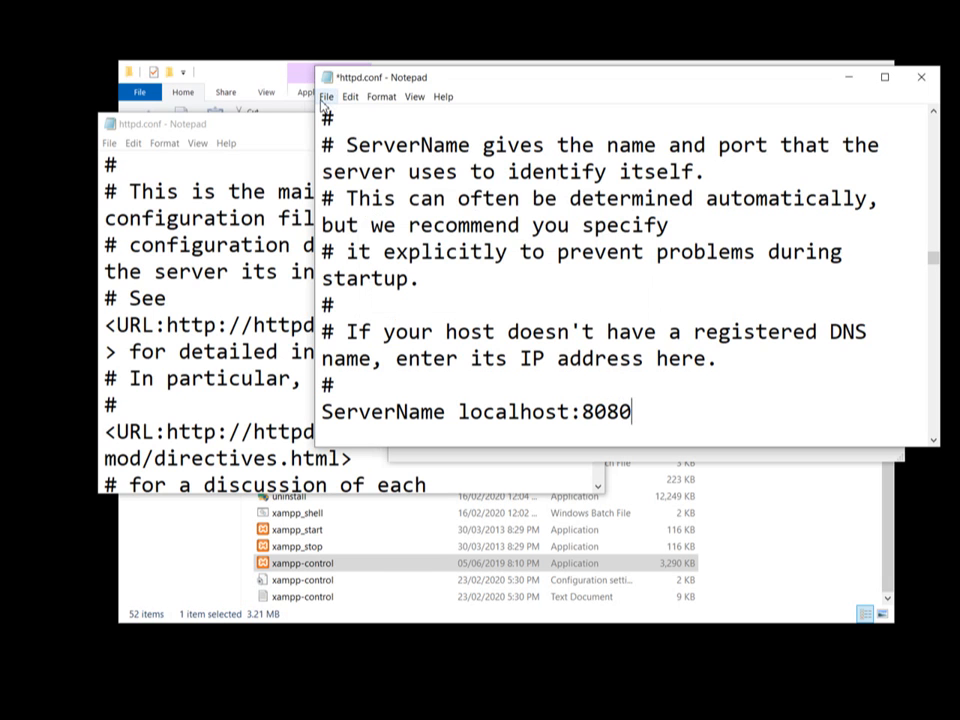
{"action": "left_click", "coordinate": [842, 80]}
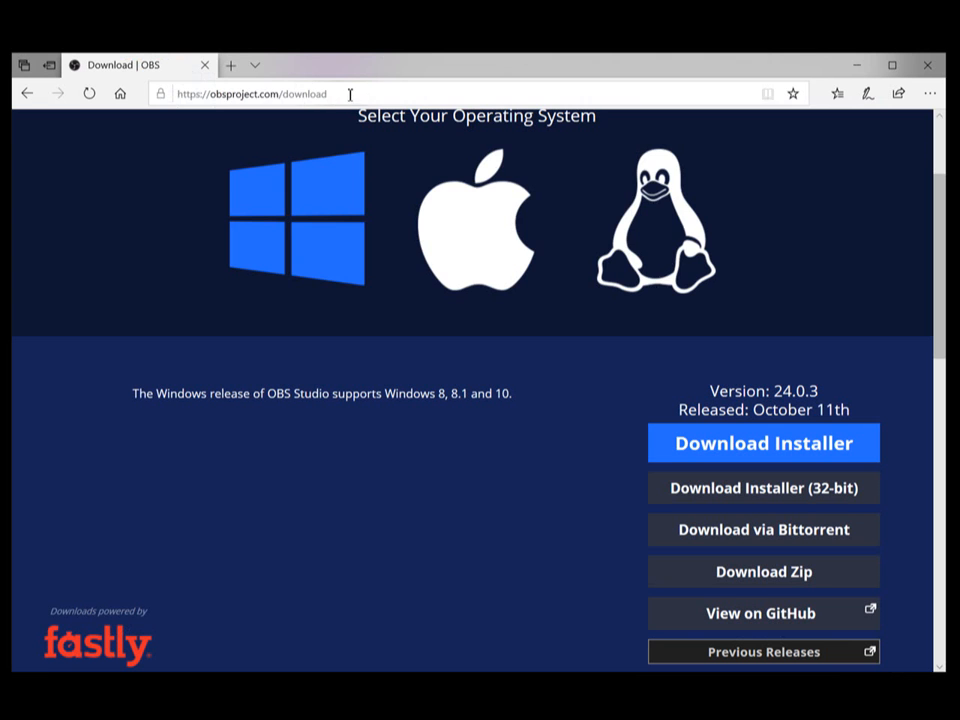
Step: Enter localhost:8080/ as the address in the Edge browser
{"action": "left_click", "coordinate": [349, 95]}
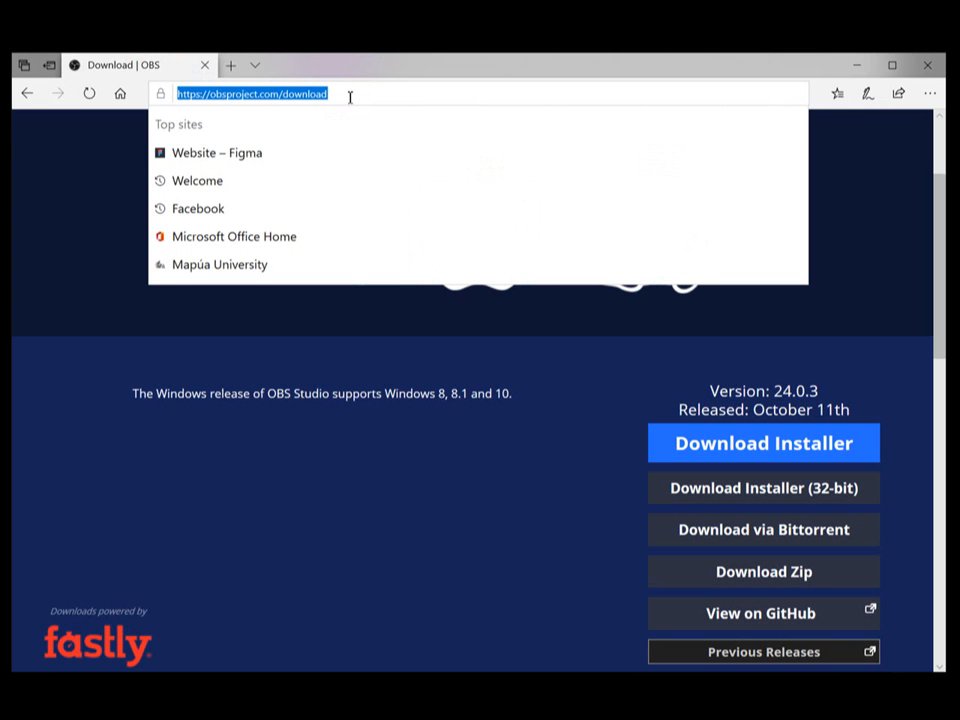
{"action": "type", "text": "localhost/"}
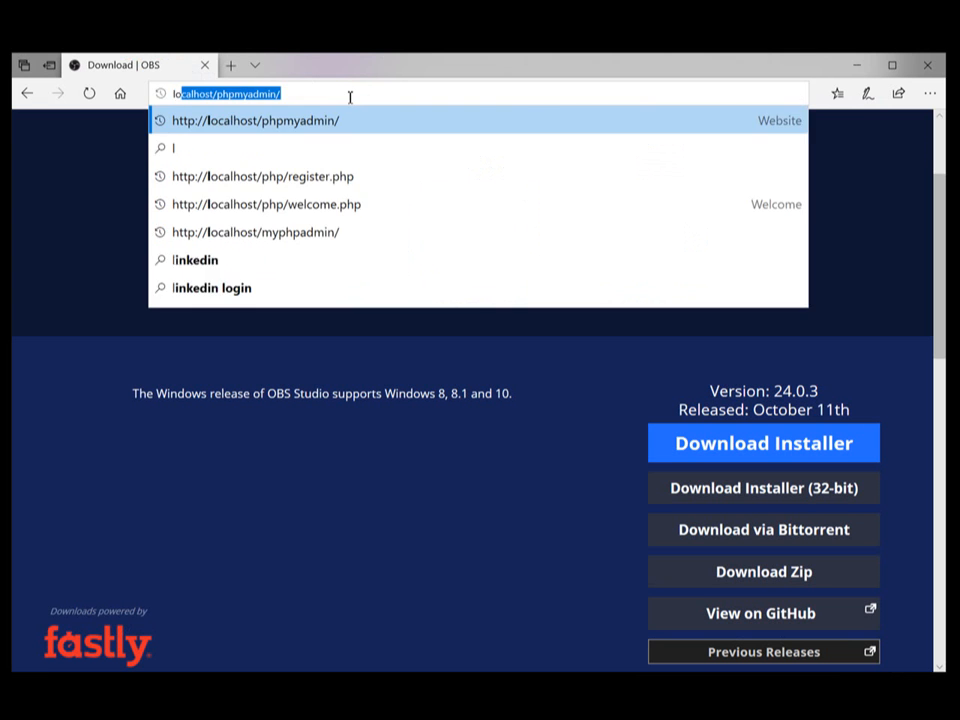
{"action": "key", "text": "End"}
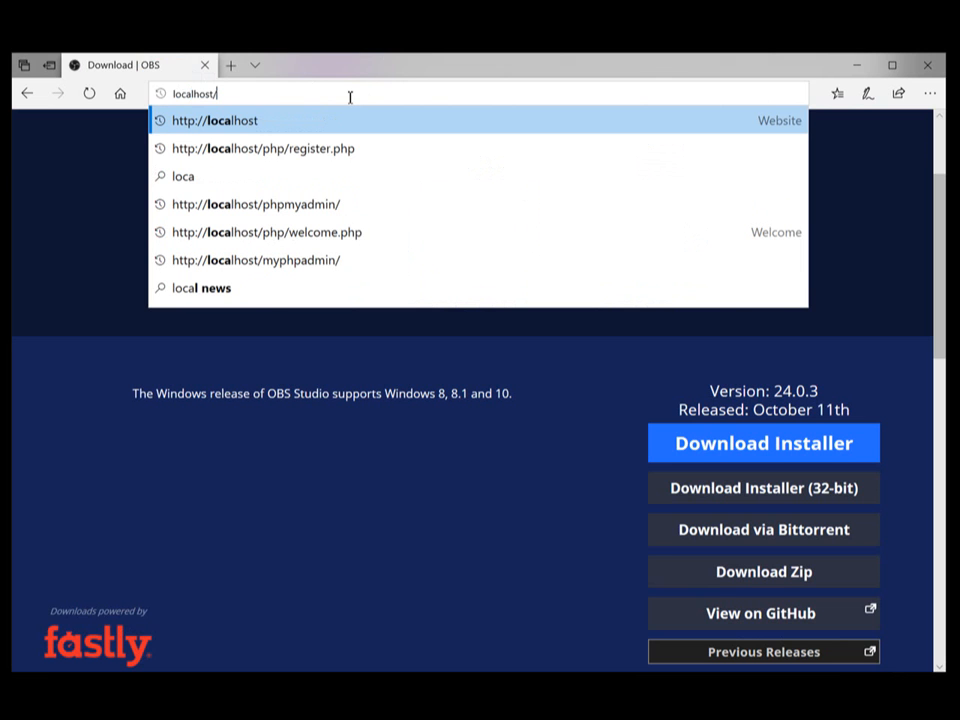
{"action": "key", "text": "BackSpace"}
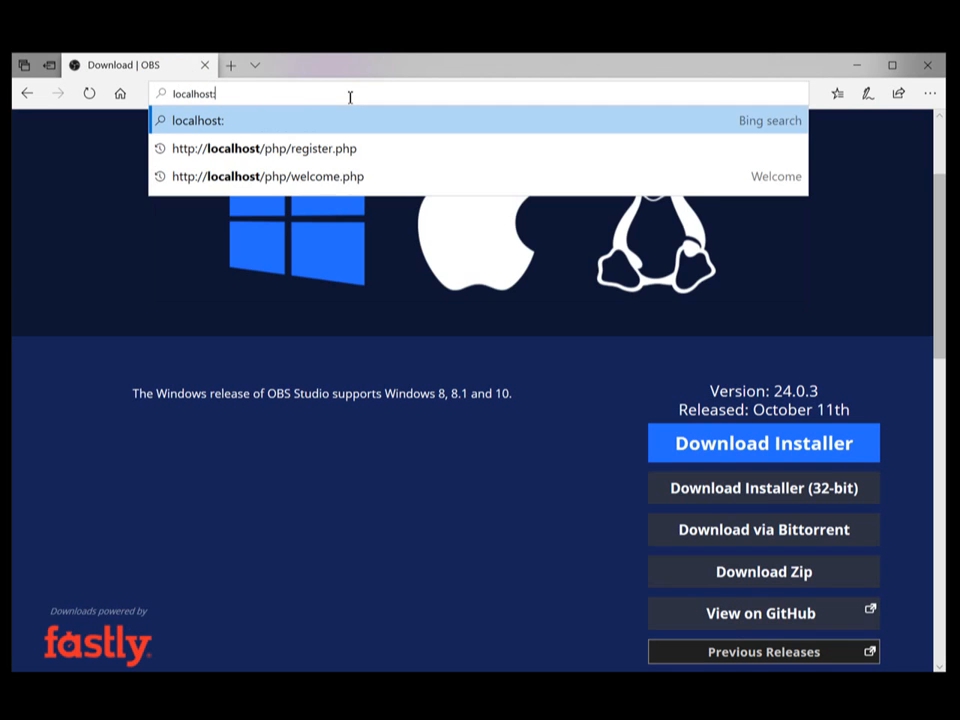
{"action": "type", "text": ":8080/"}
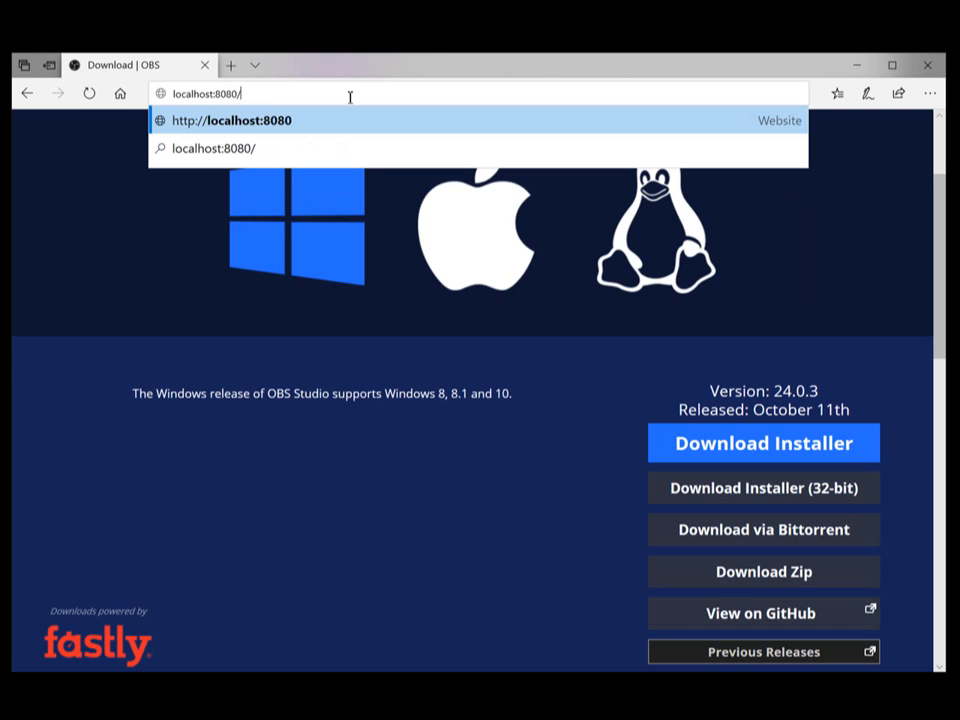
Step: Replace the browser address with localhost/ and load the XAMPP dashboard
{"action": "key", "text": "BackSpace"}
{"action": "key", "text": "BackSpace"}
{"action": "key", "text": "BackSpace"}
{"action": "key", "text": "BackSpace"}
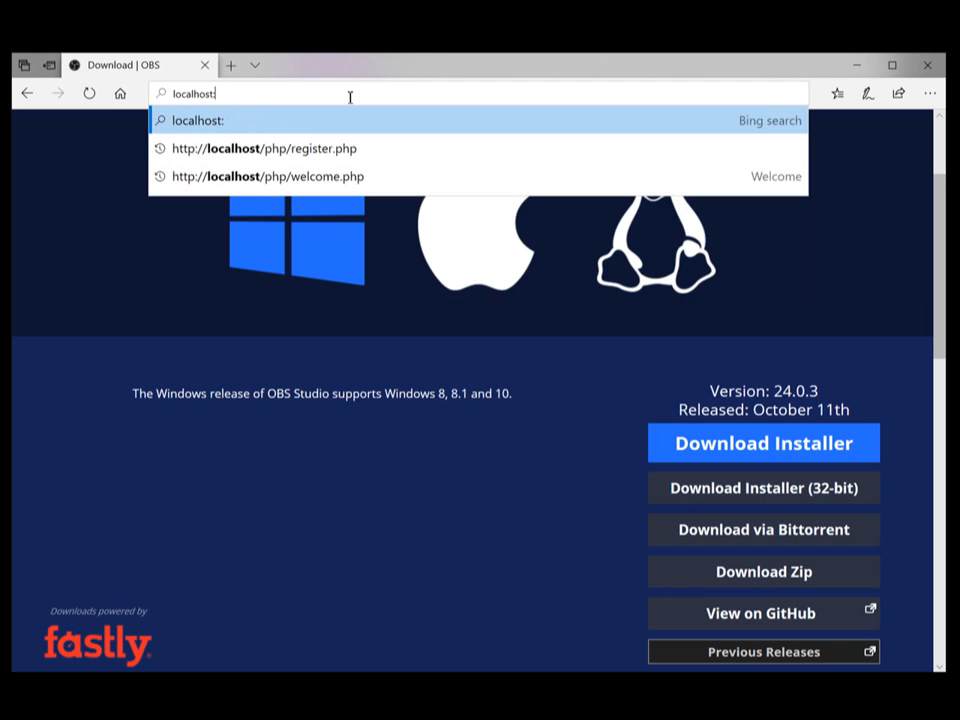
{"action": "key", "text": "BackSpace"}
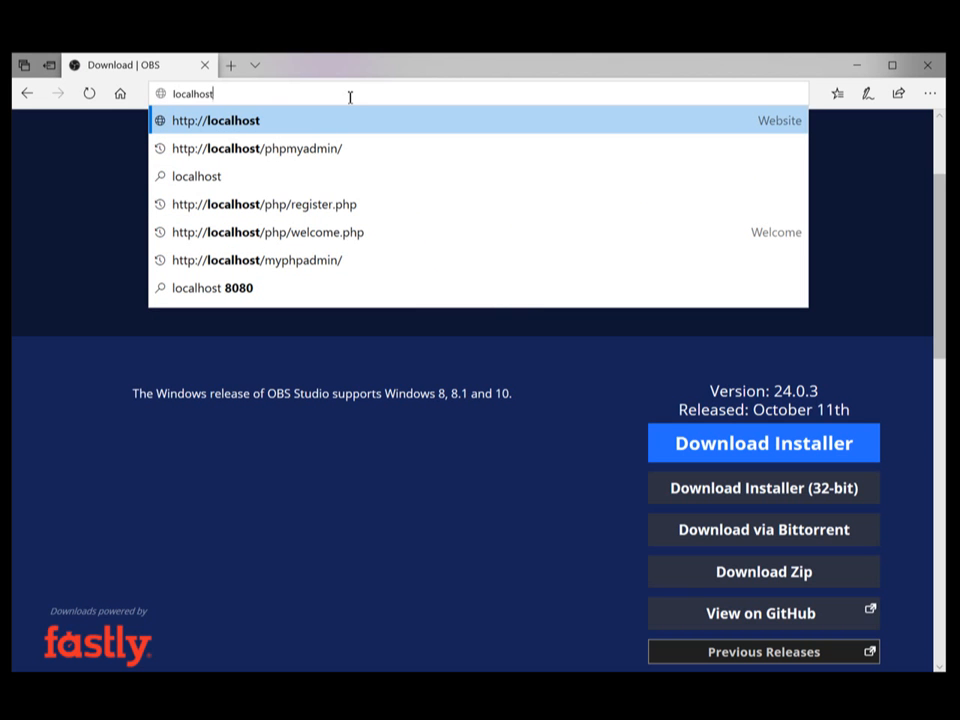
{"action": "type", "text": "/"}
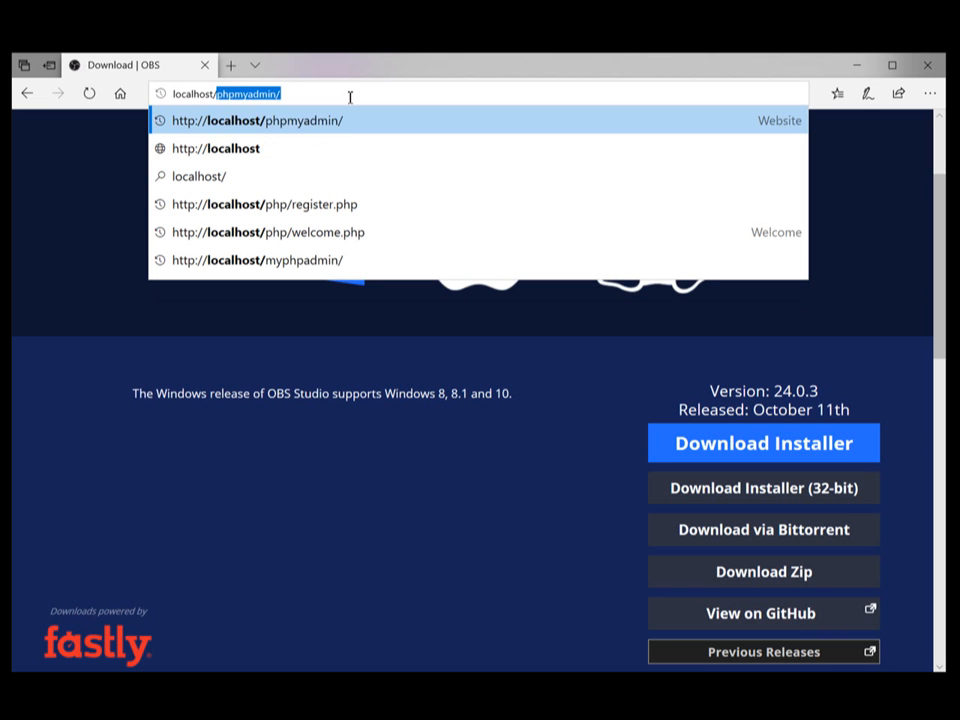
{"action": "key", "text": "BackSpace"}
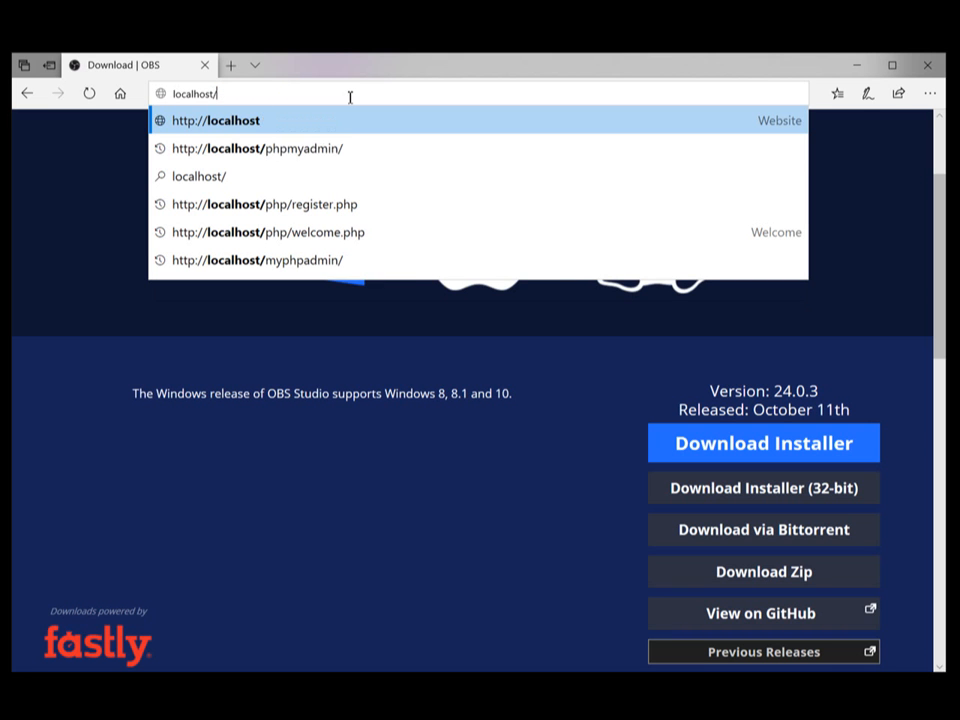
{"action": "key", "text": "Return"}
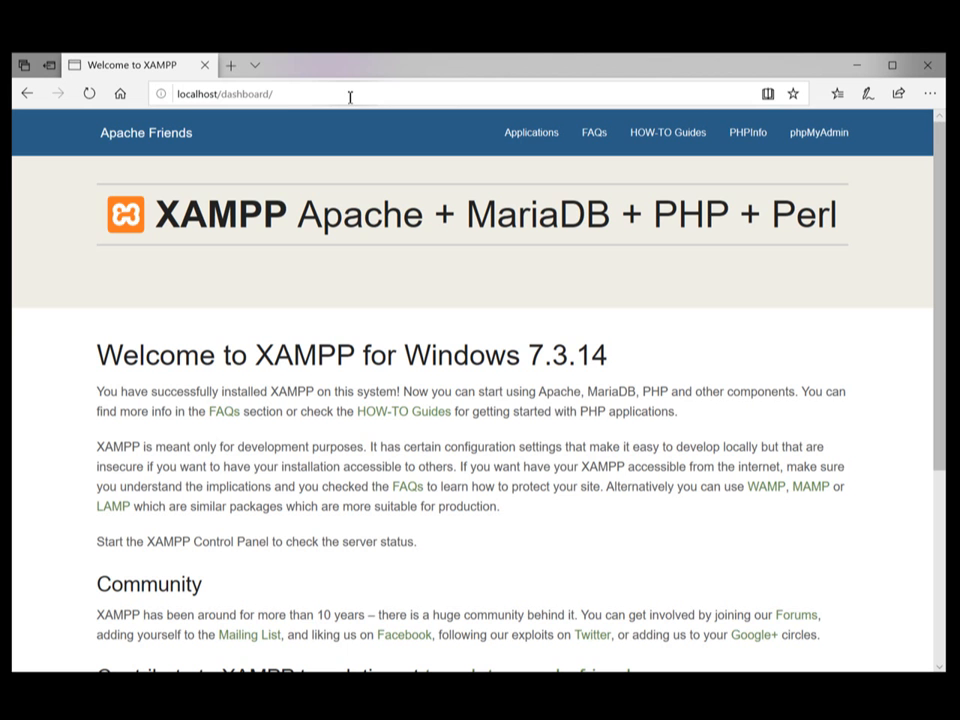
Step: Minimize the browser and close the unedited httpd.conf window
{"action": "left_click", "coordinate": [858, 66]}
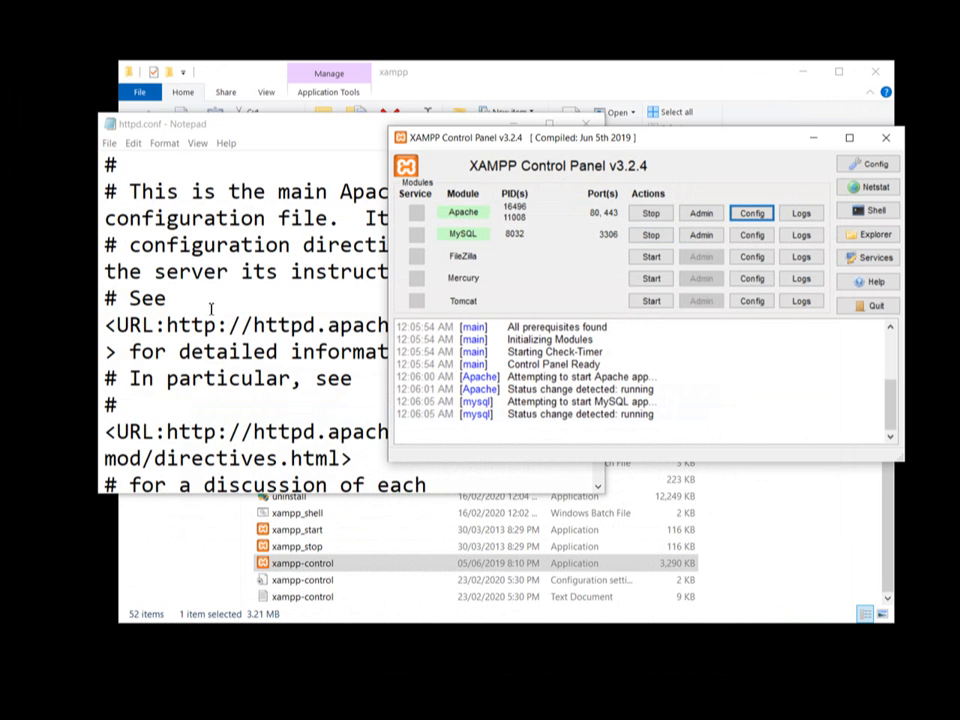
{"action": "left_click", "coordinate": [242, 250]}
{"action": "left_click", "coordinate": [600, 129]}
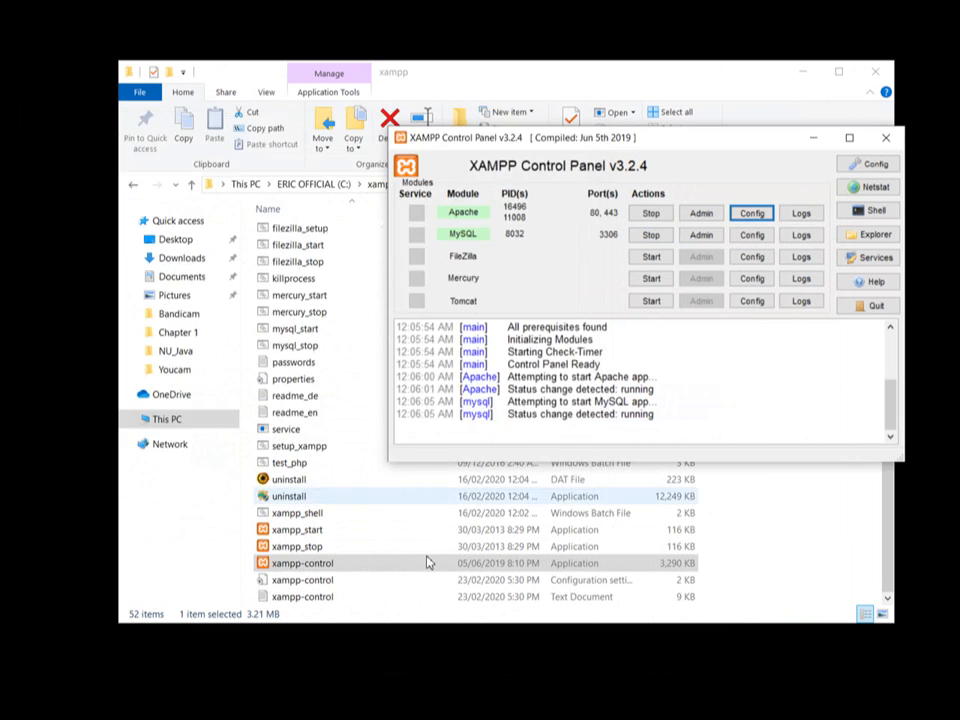
Step: Bring up the Lab Activity_PHP notes and the edited httpd.conf window to check the ServerName entry
{"action": "mouse_move", "coordinate": [550, 712]}
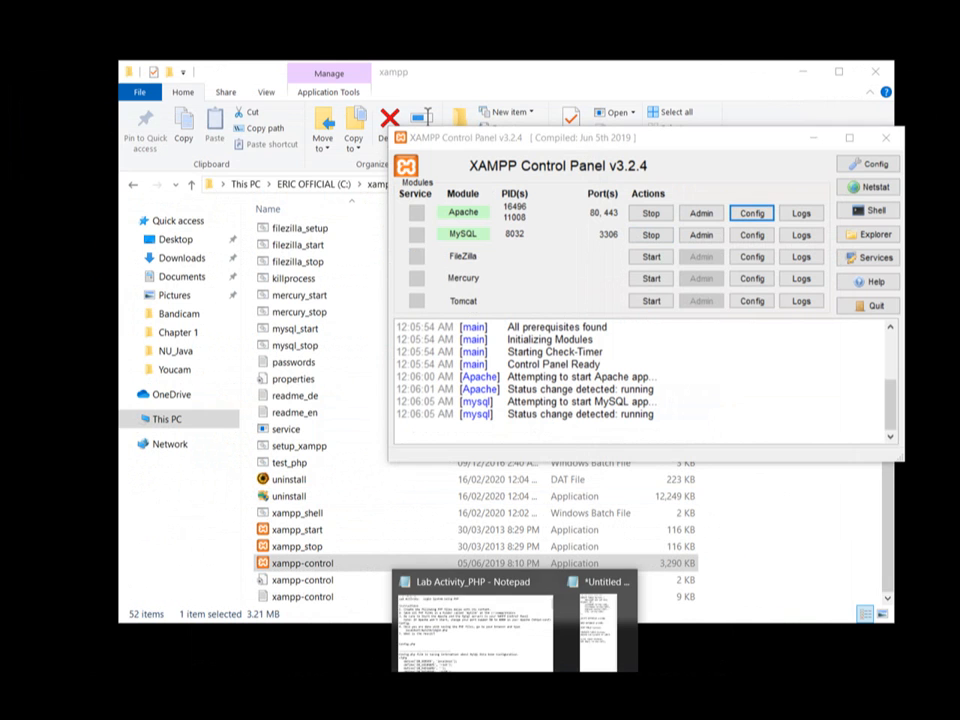
{"action": "left_click", "coordinate": [489, 643]}
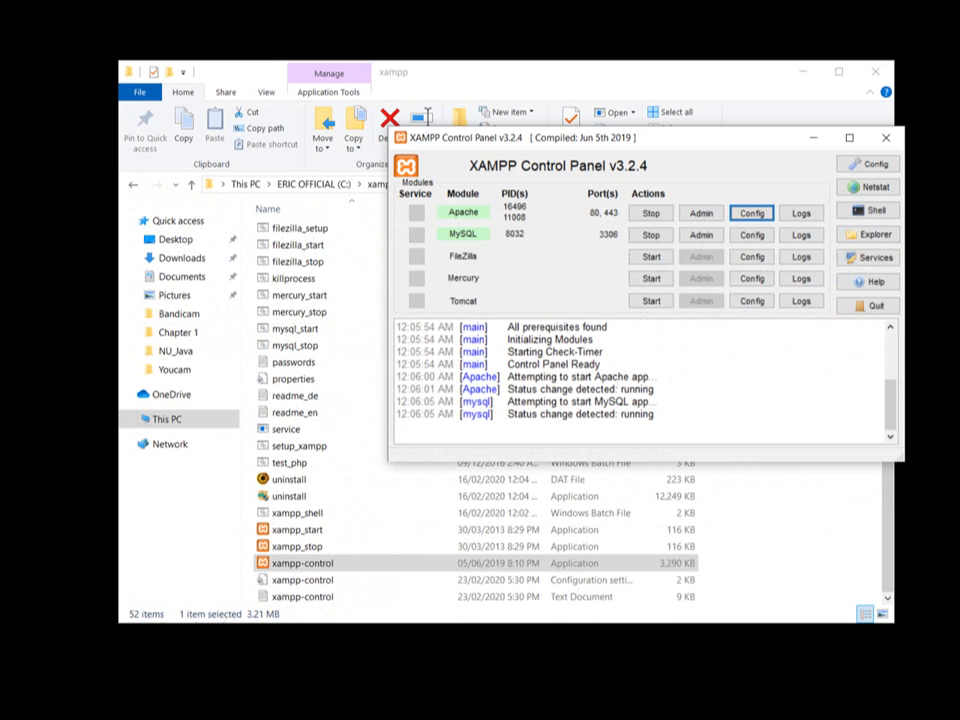
{"action": "mouse_move", "coordinate": [746, 712]}
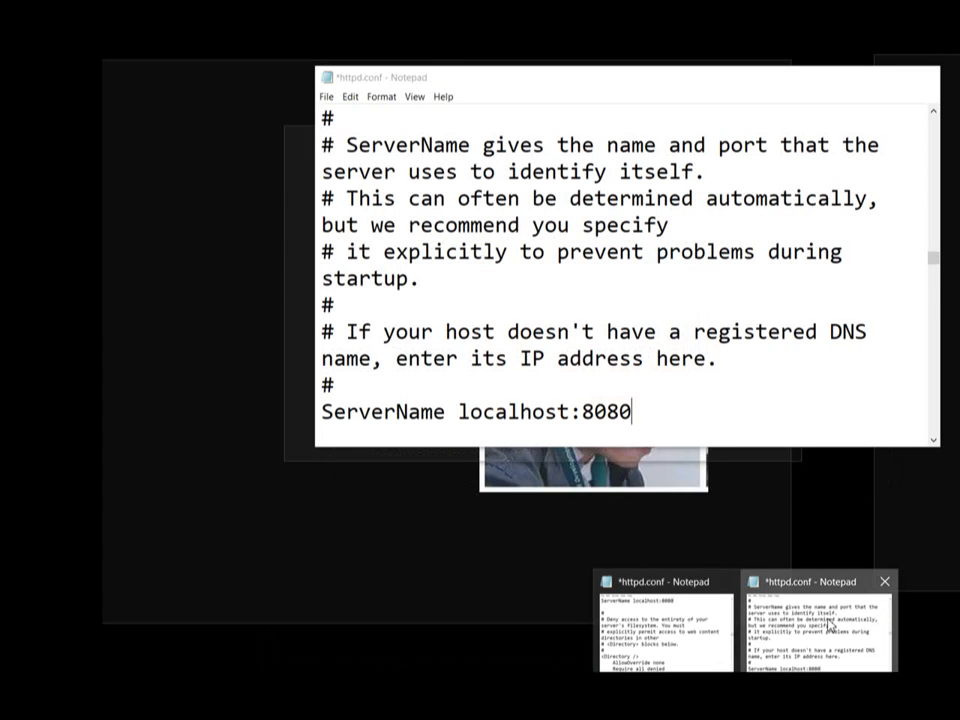
{"action": "left_click", "coordinate": [828, 625]}
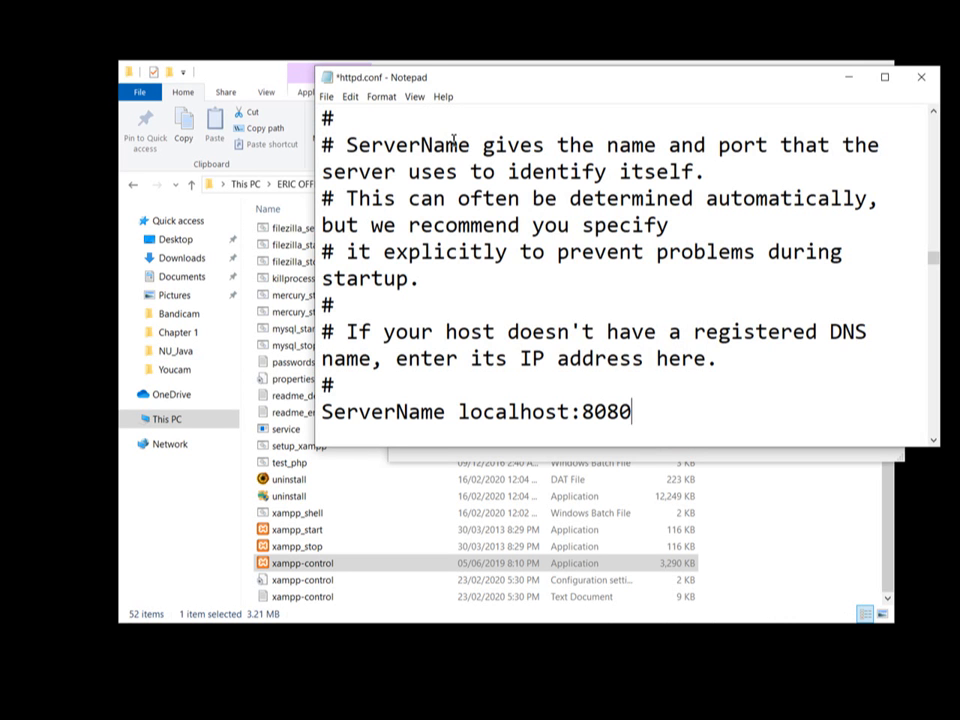
Step: Minimize the edited httpd.conf window and stop the Apache module in the XAMPP Control Panel
{"action": "left_click", "coordinate": [849, 77]}
{"action": "left_click", "coordinate": [643, 216]}
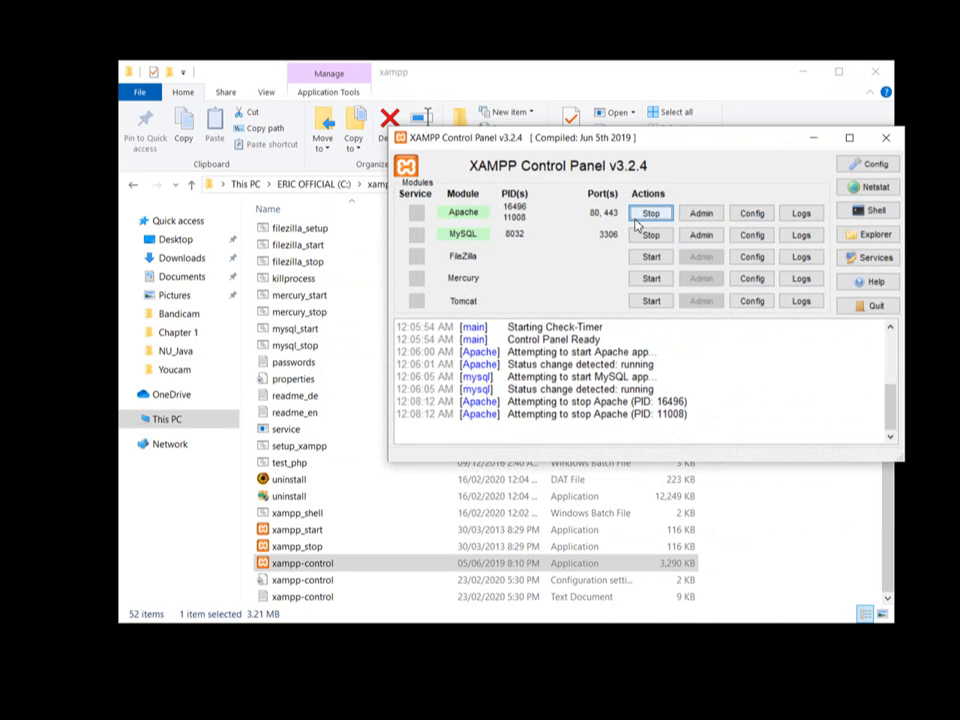
Step: Start the Apache module in the XAMPP Control Panel and bring up the saved httpd.conf window in Notepad
{"action": "left_click", "coordinate": [645, 216]}
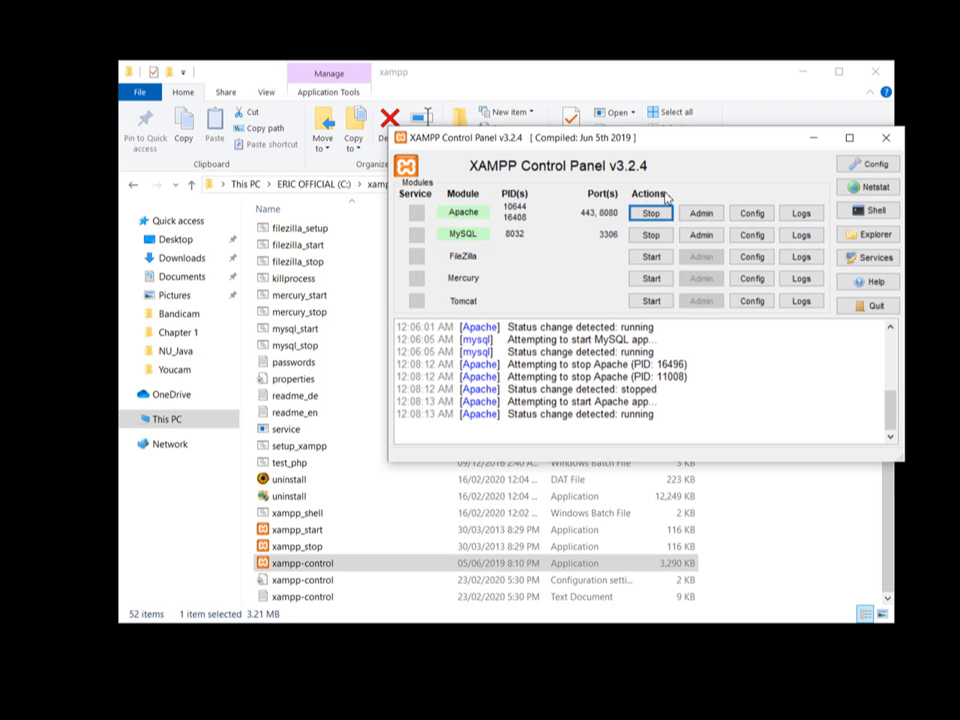
{"action": "mouse_move", "coordinate": [773, 679]}
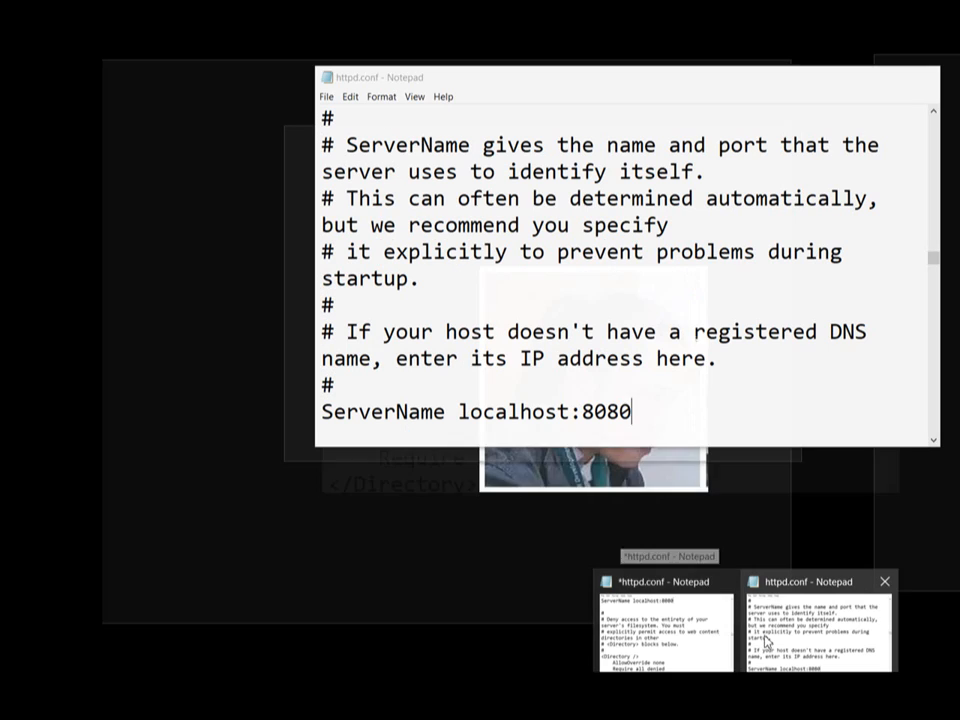
{"action": "left_click", "coordinate": [769, 638]}
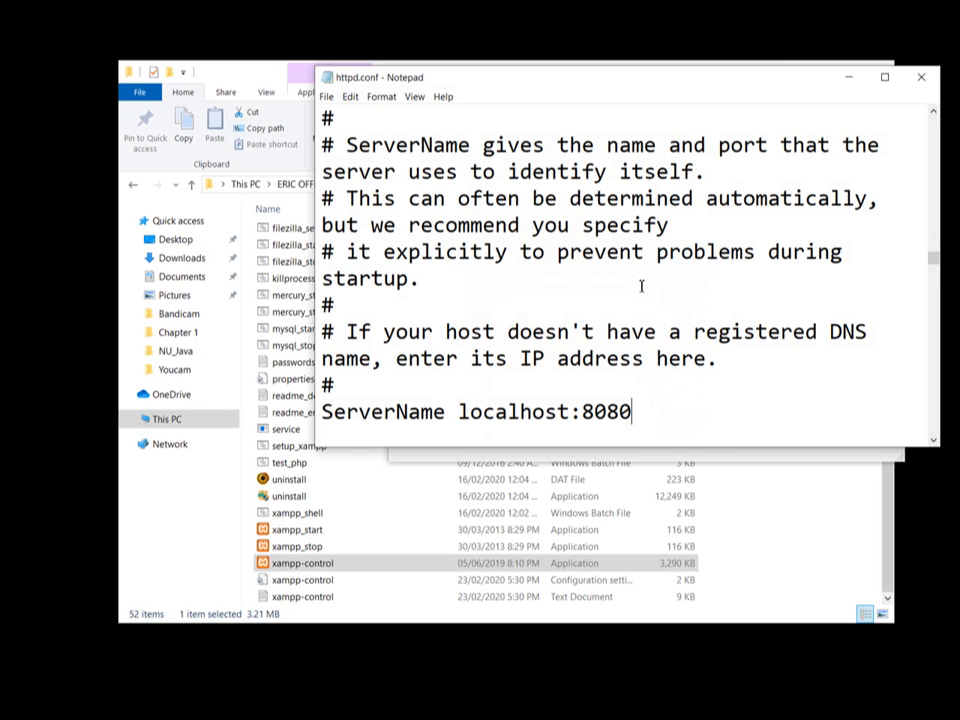
Step: Change the ServerName entry in httpd.conf to localhost:80
{"action": "key", "text": "BackSpace"}
{"action": "key", "text": "BackSpace"}
{"action": "key", "text": "ctrl+z"}
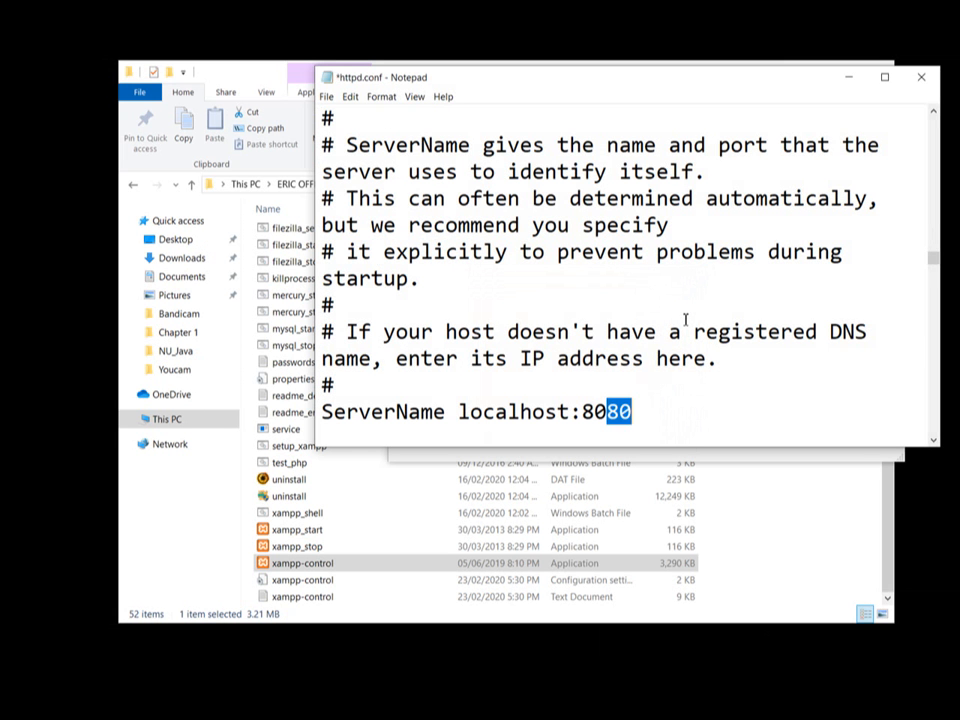
{"action": "key", "text": "BackSpace"}
{"action": "key", "text": "BackSpace"}
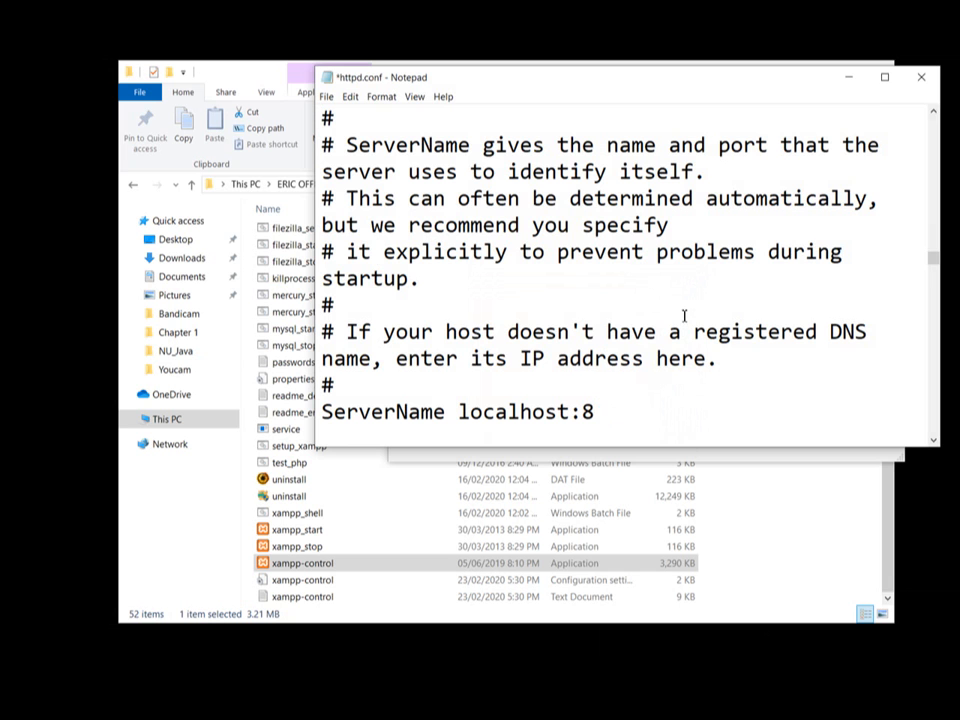
{"action": "type", "text": "0"}
Step: Search httpd.conf for 80, switching the search direction to Up, until the Listen directive is reached
{"action": "key", "text": "ctrl+f"}
{"action": "type", "text": "80"}
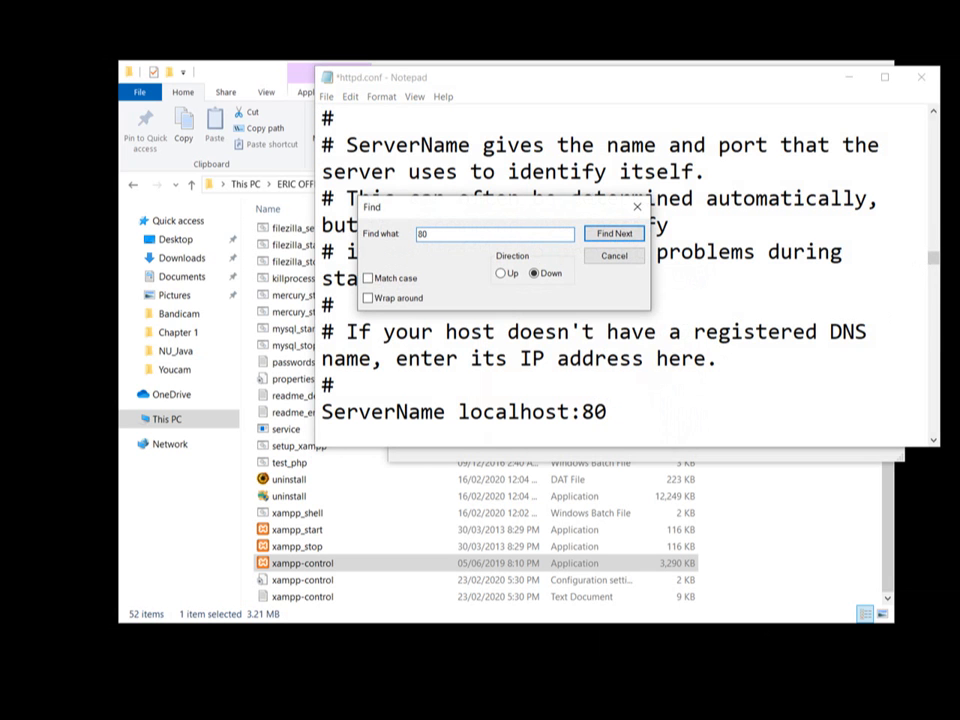
{"action": "key", "text": "Return"}
{"action": "left_click", "coordinate": [621, 427]}
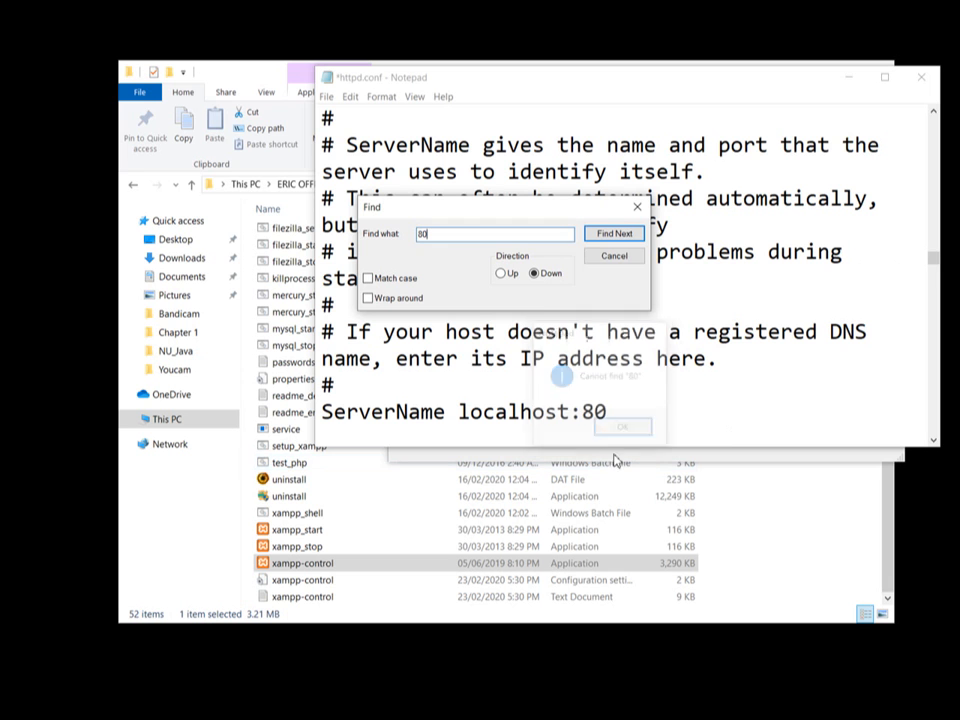
{"action": "left_click", "coordinate": [501, 273]}
{"action": "left_click", "coordinate": [625, 237]}
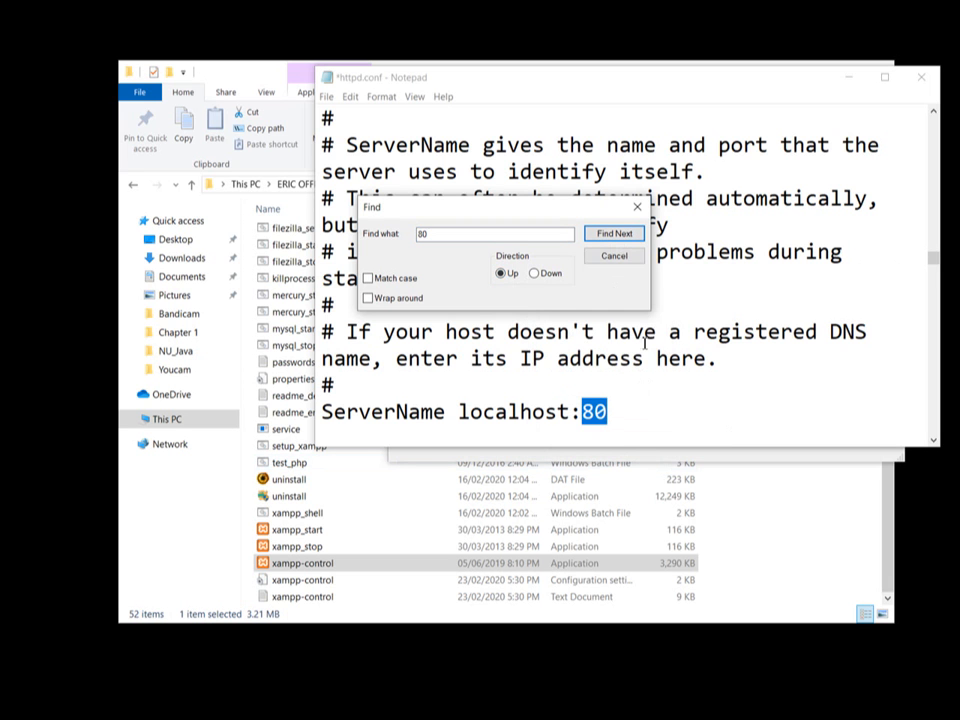
{"action": "left_click", "coordinate": [619, 237]}
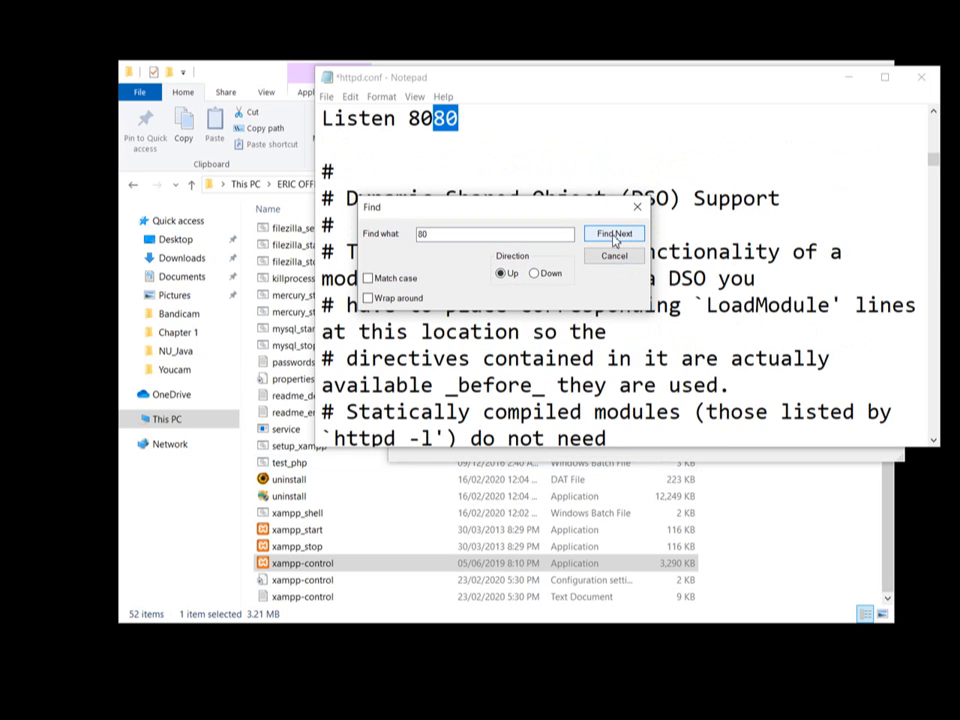
Step: Set the Listen directive to port 80 and close the Find dialog
{"action": "left_click", "coordinate": [525, 123]}
{"action": "key", "text": "BackSpace"}
{"action": "key", "text": "BackSpace"}
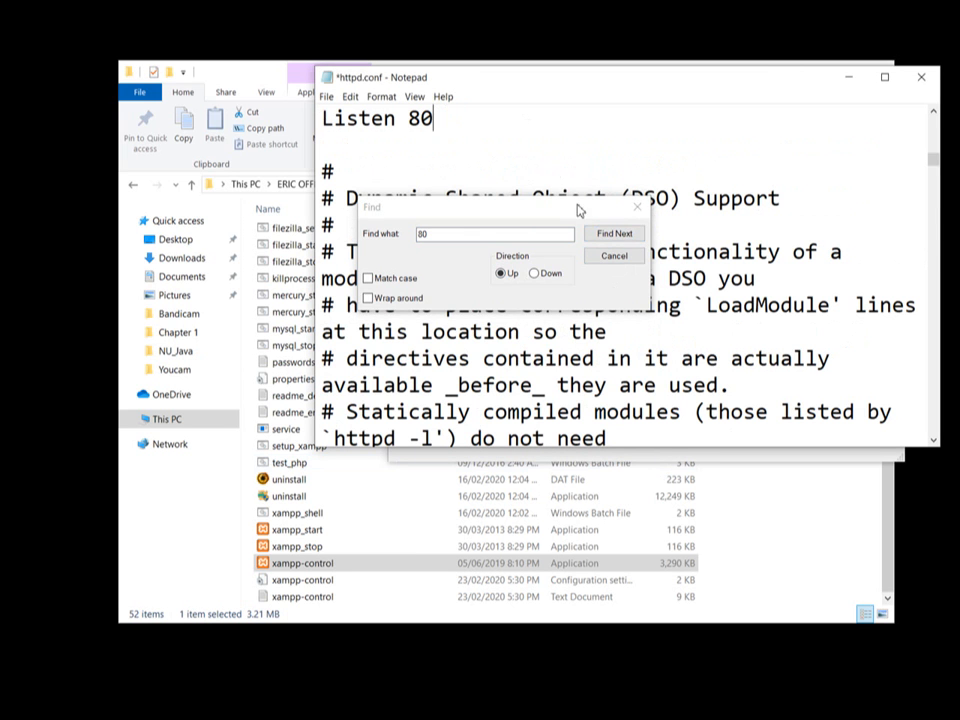
{"action": "left_click", "coordinate": [636, 208]}
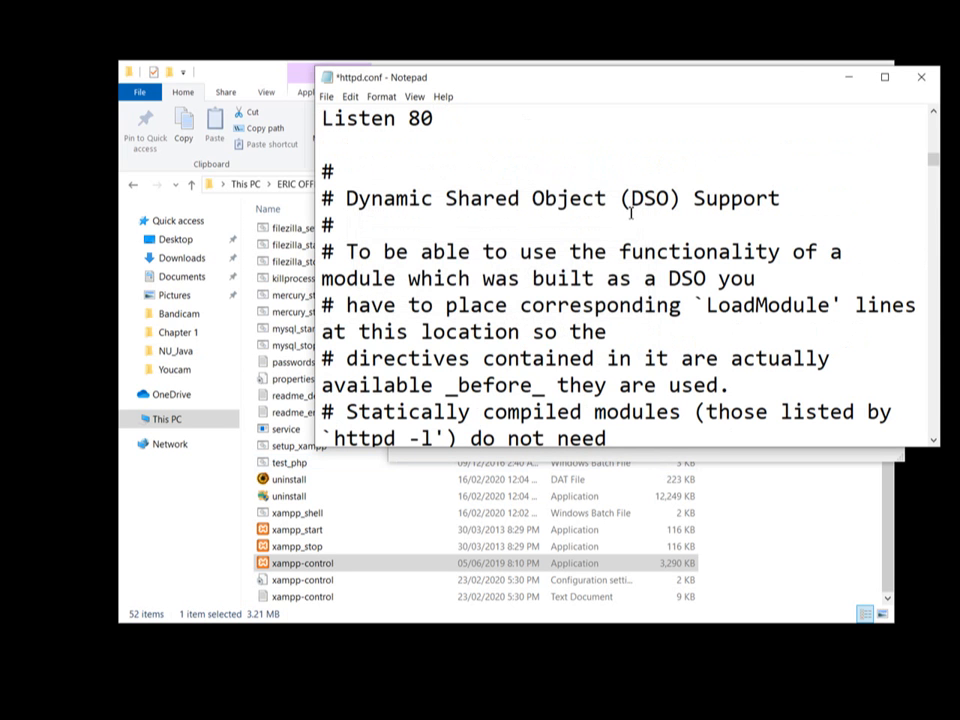
Step: Minimize the httpd.conf, XAMPP Control Panel and xampp folder windows
{"action": "left_click", "coordinate": [848, 77]}
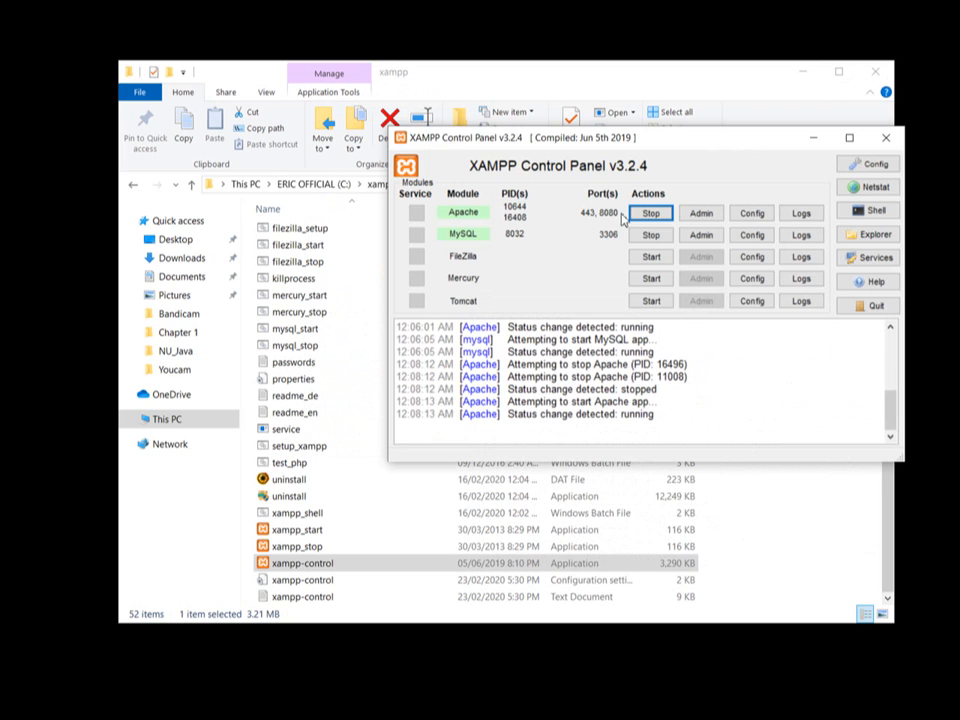
{"action": "left_click", "coordinate": [813, 138]}
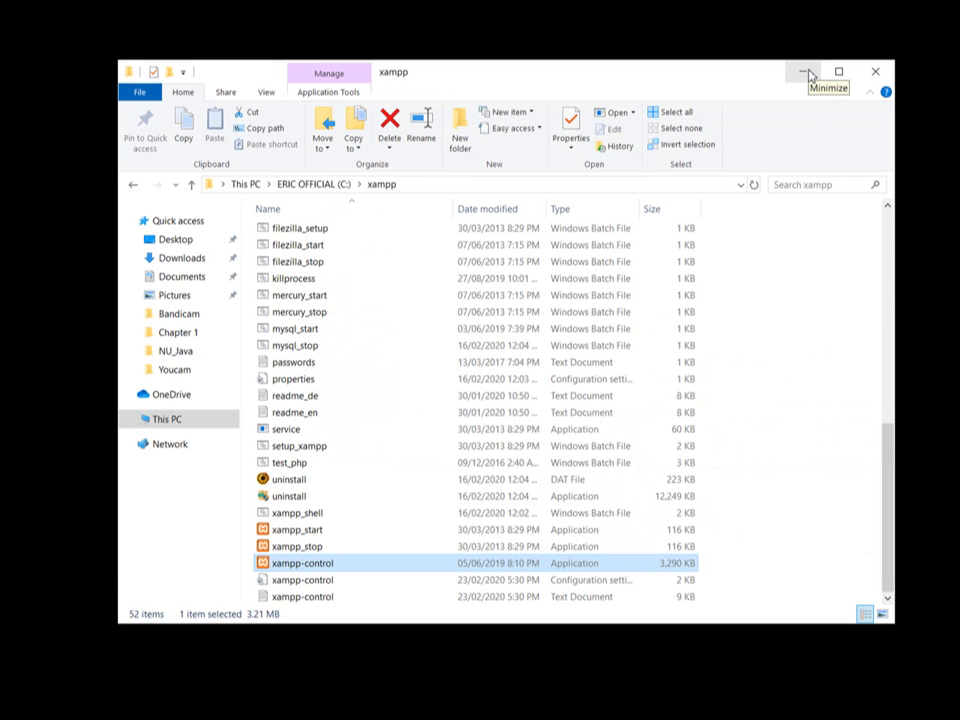
{"action": "left_click", "coordinate": [806, 75]}
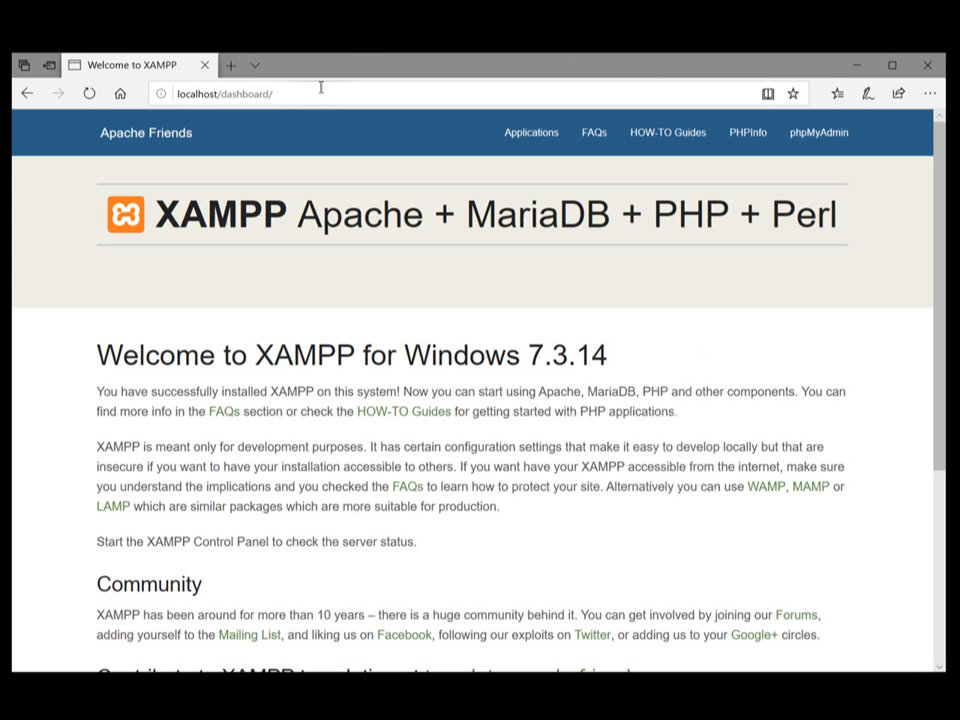
Step: Switch to Microsoft Edge, replace the dashboard path in the address with phpmyadmin/ and load localhost/phpmyadmin/
{"action": "left_click", "coordinate": [321, 90]}
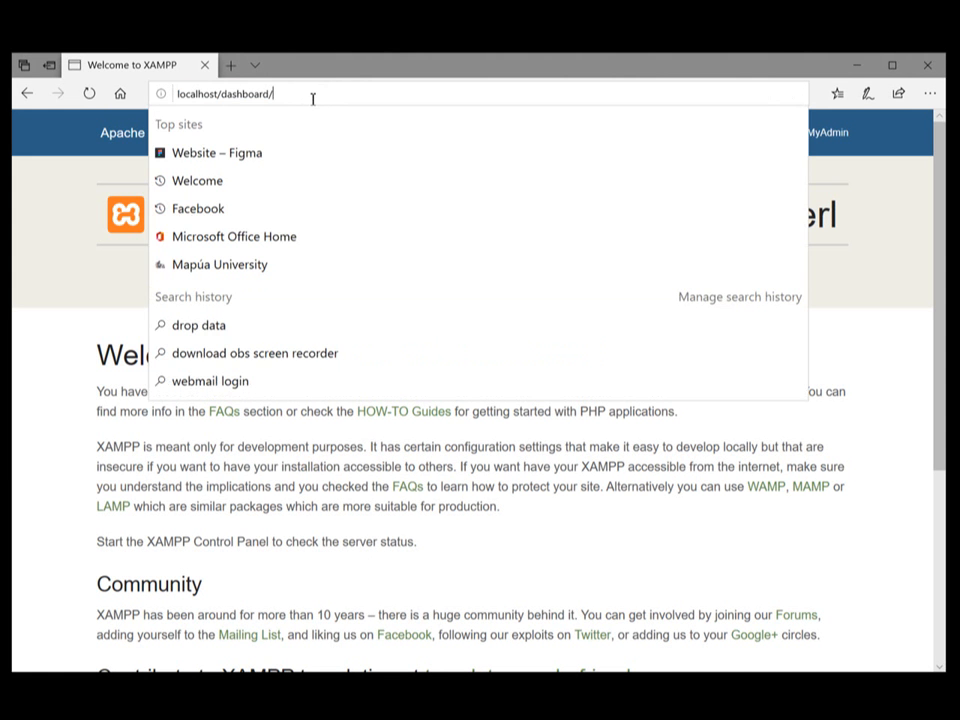
{"action": "key", "text": "BackSpace"}
{"action": "key", "text": "BackSpace"}
{"action": "key", "text": "BackSpace"}
{"action": "key", "text": "BackSpace"}
{"action": "key", "text": "BackSpace"}
{"action": "key", "text": "BackSpace"}
{"action": "key", "text": "BackSpace"}
{"action": "key", "text": "BackSpace"}
{"action": "key", "text": "BackSpace"}
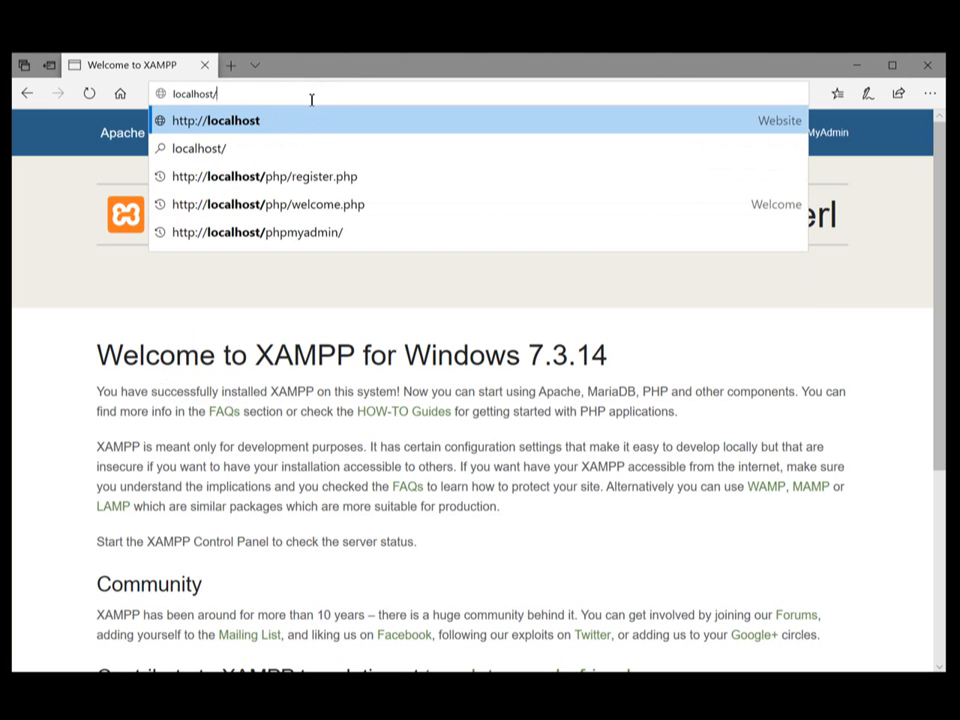
{"action": "type", "text": "php"}
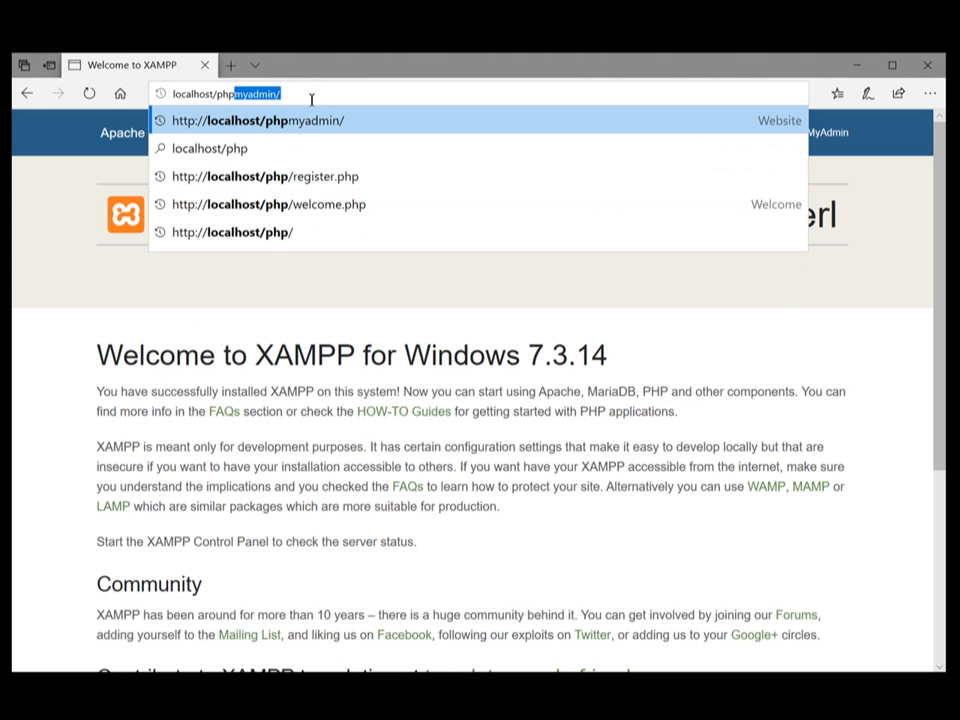
{"action": "key", "text": "End"}
{"action": "key", "text": "Return"}
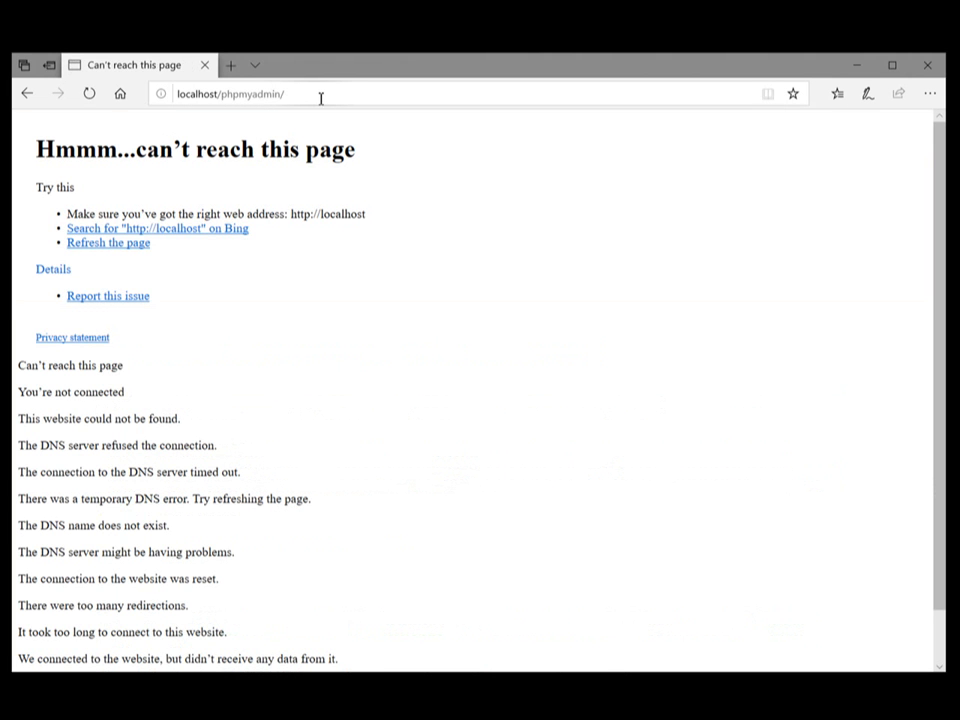
Step: Copy the localhost/phpmyadmin/ address and minimize the Edge window
{"action": "left_click", "coordinate": [319, 96]}
{"action": "key", "text": "ctrl+c"}
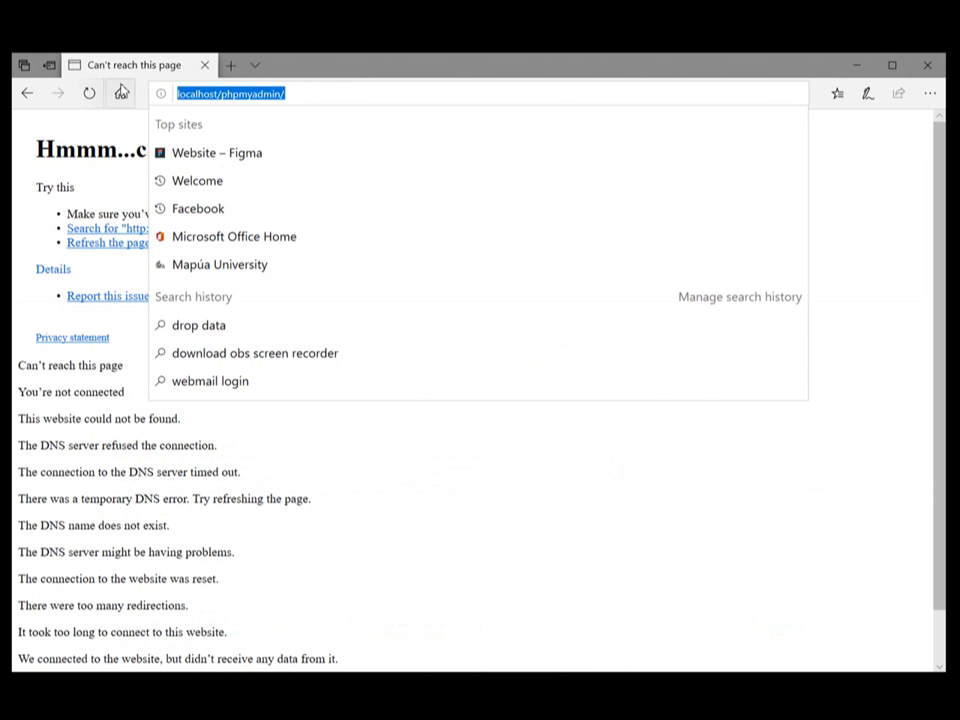
{"action": "left_click", "coordinate": [857, 67]}
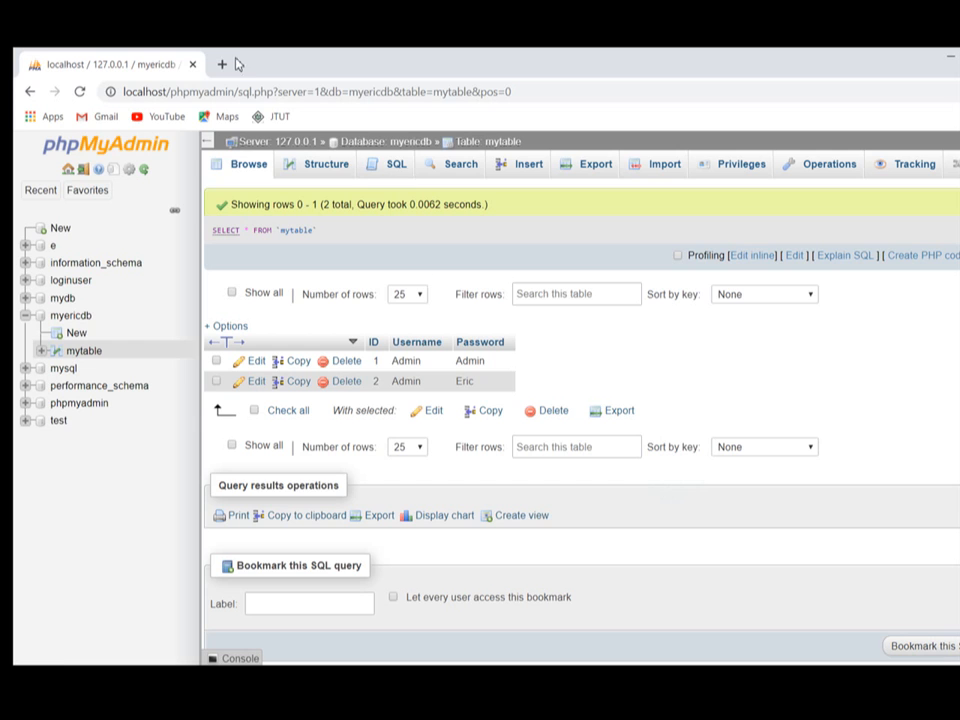
Step: Close the phpMyAdmin mytable tab in Chrome and launch Google Chrome afresh
{"action": "left_click", "coordinate": [197, 64]}
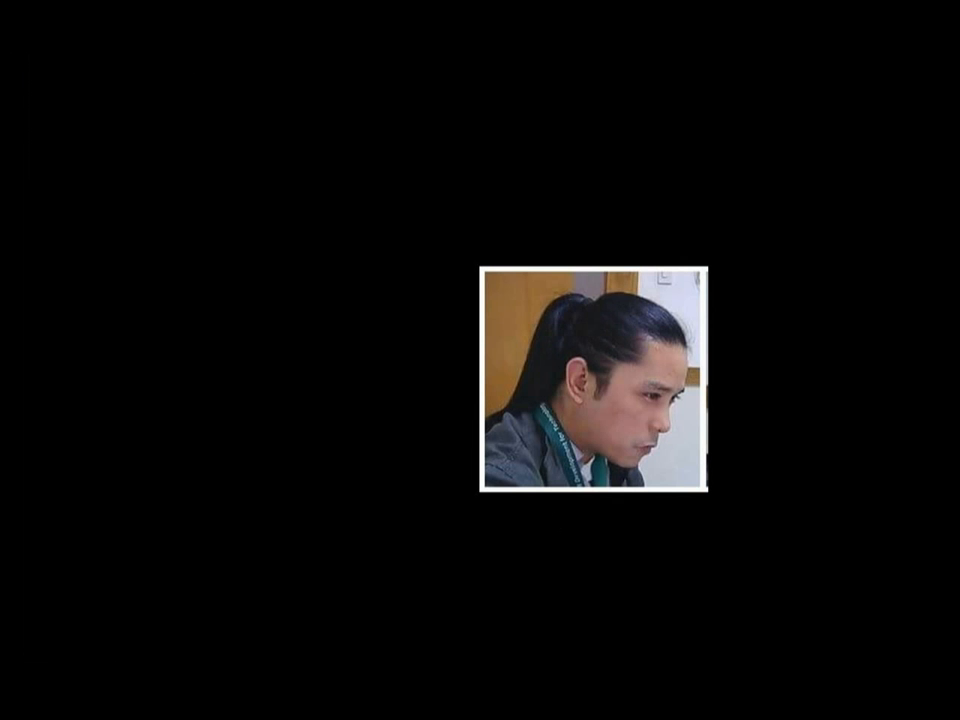
{"action": "key", "text": "super+s"}
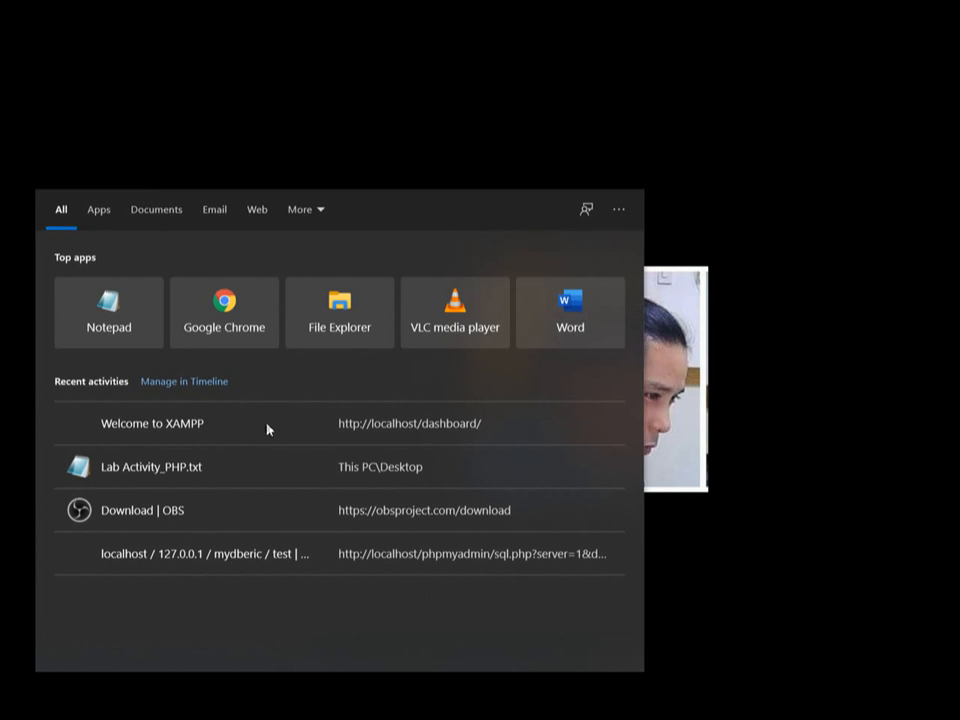
{"action": "left_click", "coordinate": [251, 325]}
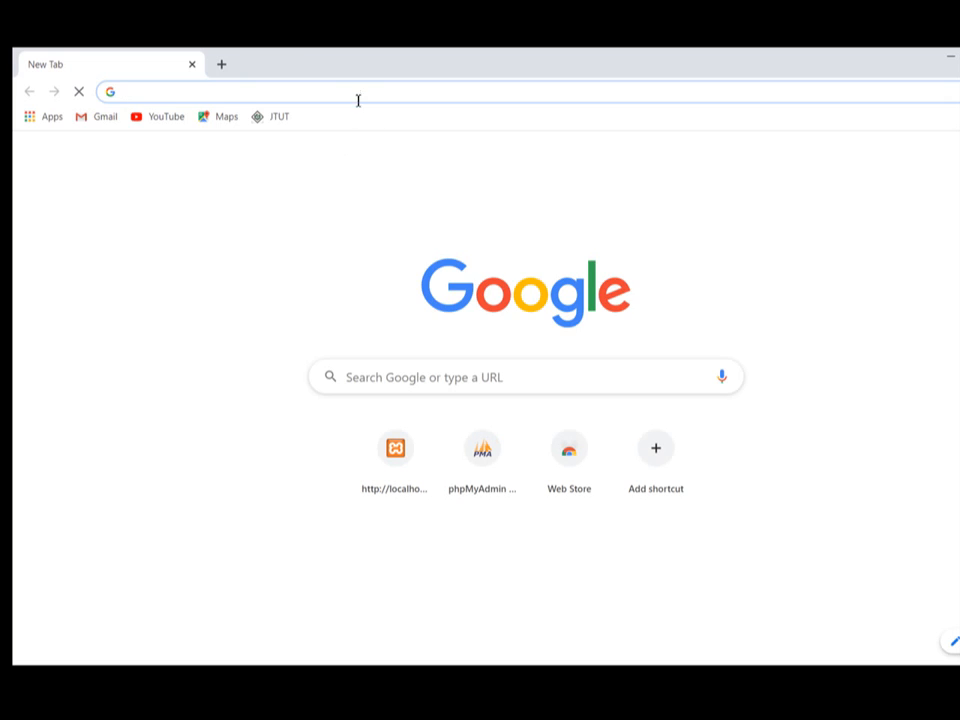
Step: Try to load the copied localhost/phpmyadmin/ address in Chrome twice and go back to the new tab page
{"action": "key", "text": "ctrl+v"}
{"action": "key", "text": "Return"}
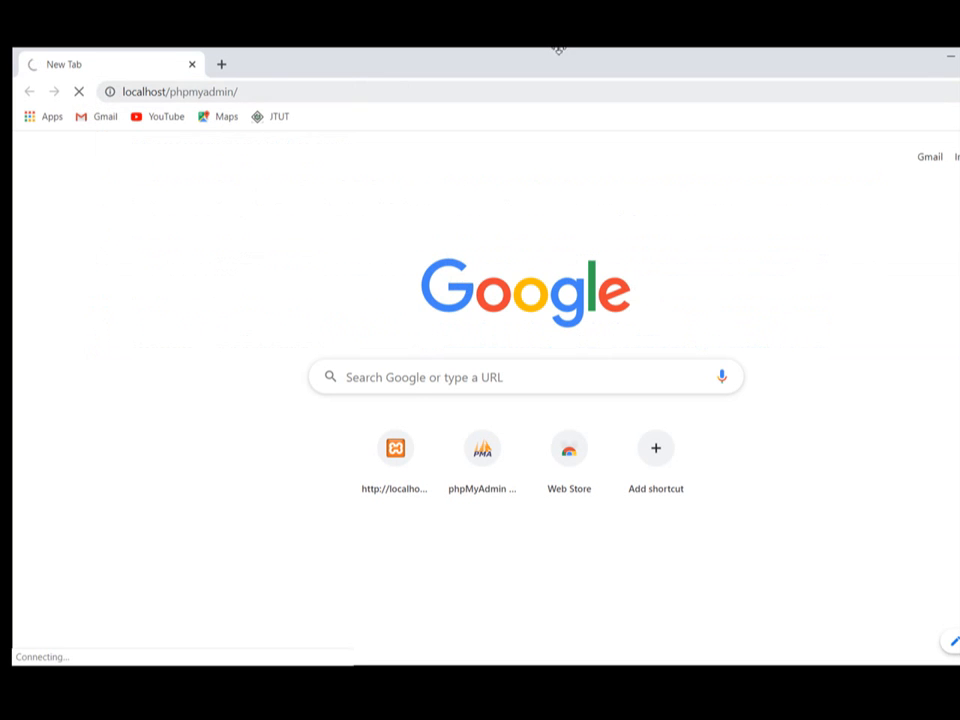
{"action": "mouse_move", "coordinate": [959, 129]}
{"action": "left_mouse_down"}
{"action": "mouse_move", "coordinate": [929, 129]}
{"action": "mouse_move", "coordinate": [959, 129]}
{"action": "left_mouse_up"}
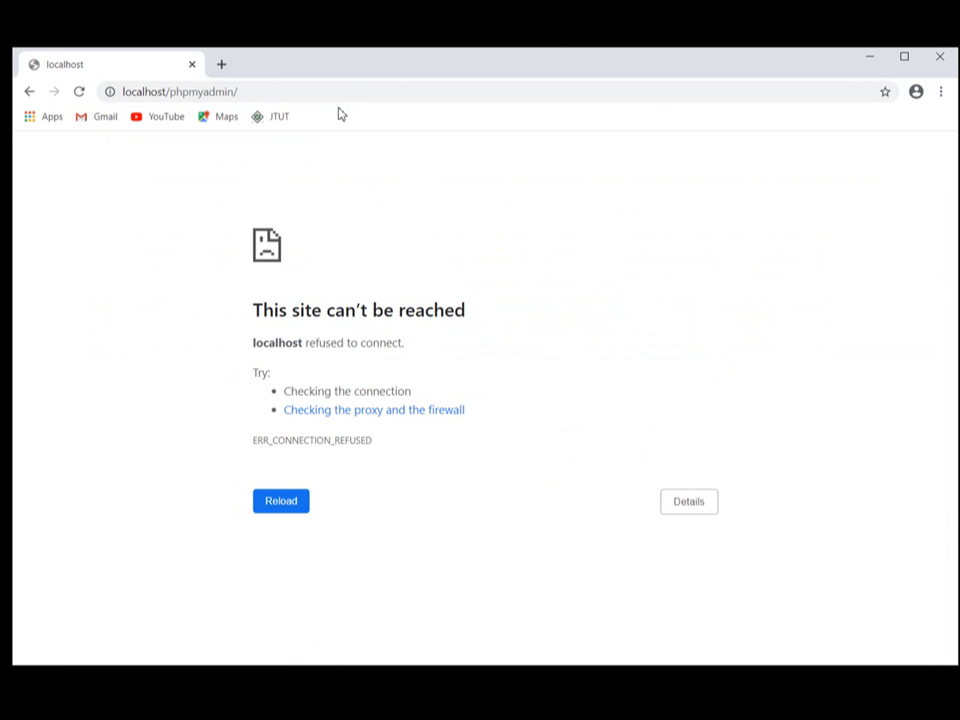
{"action": "left_click", "coordinate": [302, 90]}
{"action": "key", "text": "Return"}
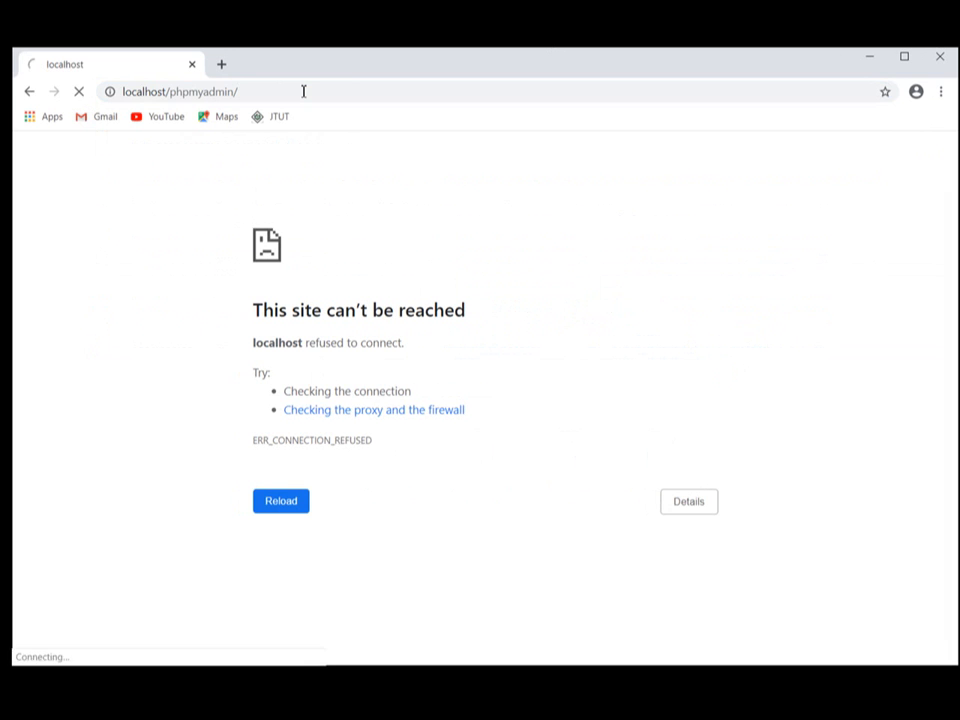
{"action": "left_click", "coordinate": [29, 91]}
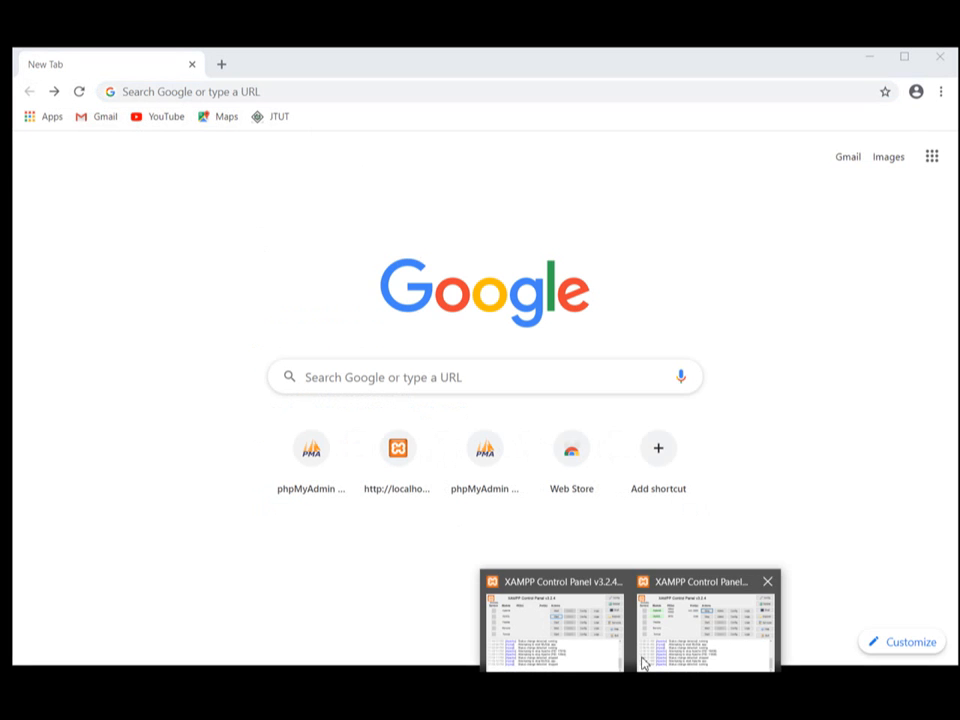
Step: Bring up the running XAMPP Control Panel and restart the Apache module
{"action": "left_click", "coordinate": [681, 617]}
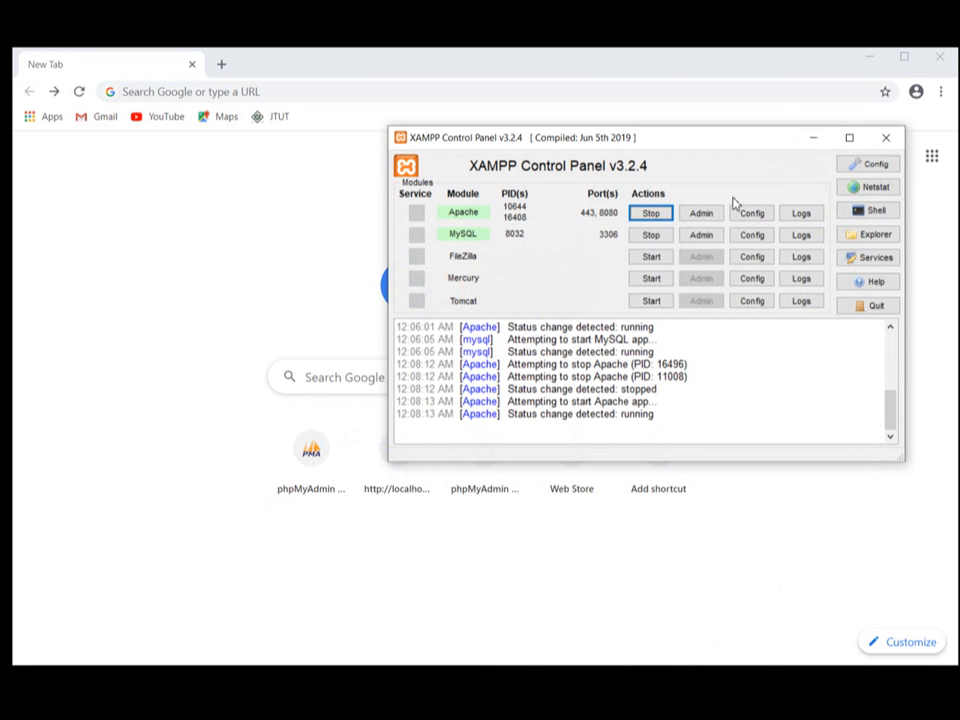
{"action": "left_click", "coordinate": [651, 214]}
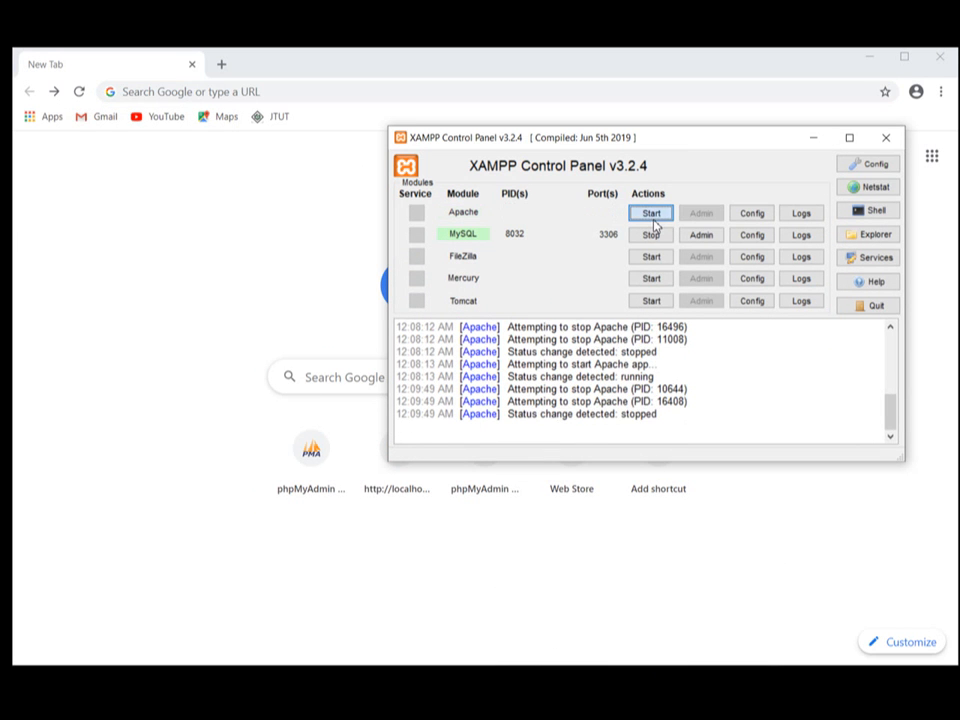
{"action": "left_click", "coordinate": [652, 214]}
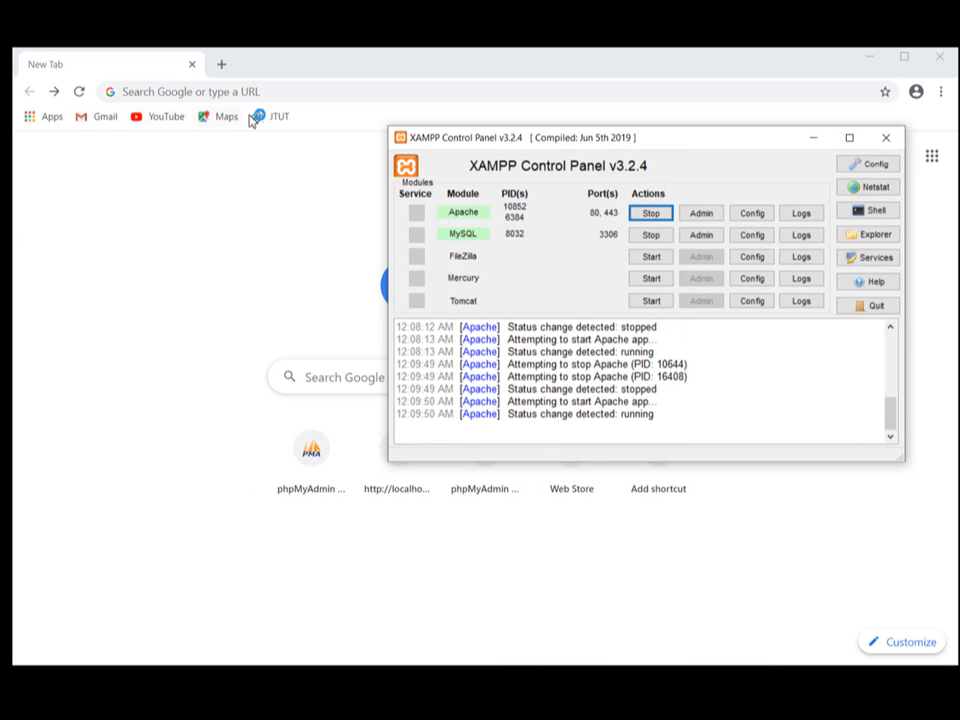
Step: Return to Chrome and open the suggested Google search for localhost/phpmyadmin
{"action": "left_click", "coordinate": [291, 96]}
{"action": "type", "text": "localhost/phpmyadmin/sql.php?server=1&db=myericdb&table=mytable&pos=0"}
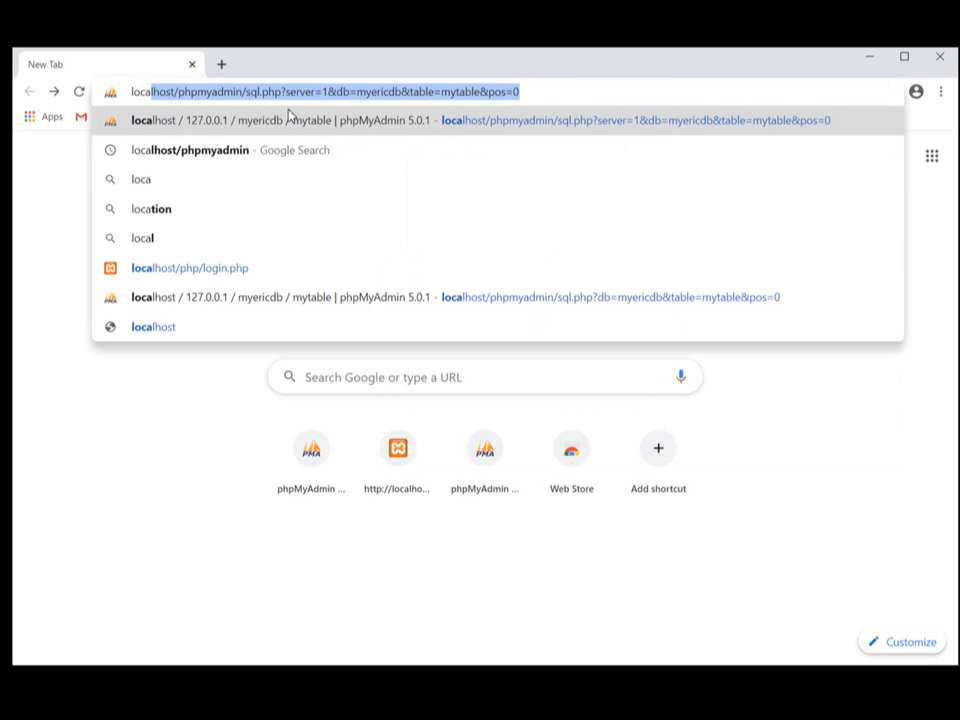
{"action": "left_click", "coordinate": [242, 150]}
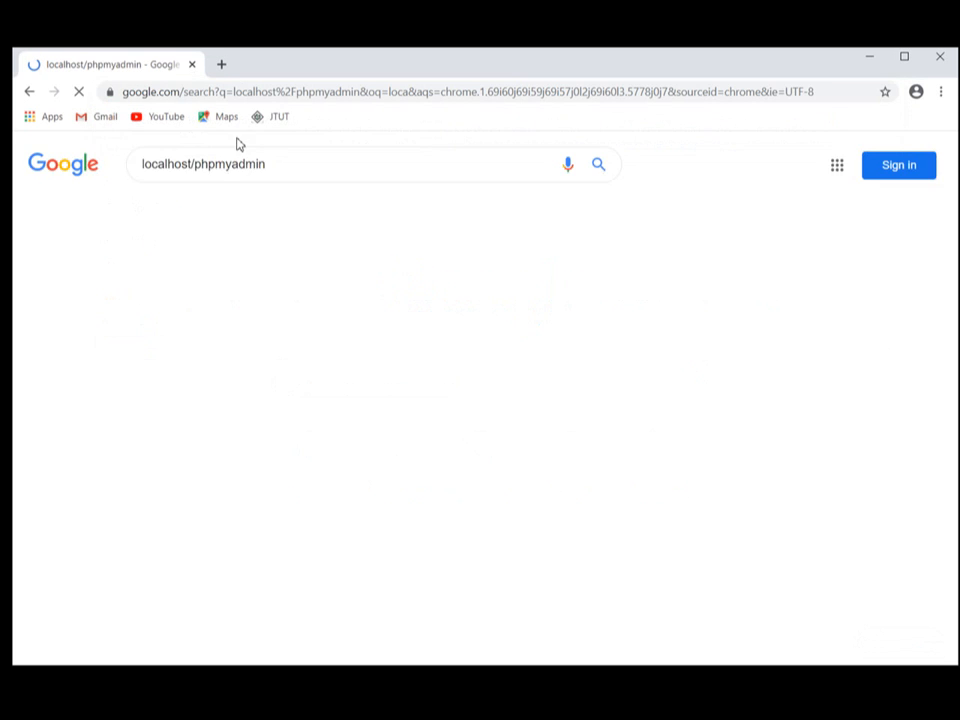
Step: Copy localhost/phpmyadmin from the search box, load it as the browser address and slightly narrow phpMyAdmin's navigation panel
{"action": "left_click_drag", "start_coordinate": [291, 197], "coordinate": [40, 185]}
{"action": "key", "text": "ctrl+c"}
{"action": "left_click", "coordinate": [204, 92]}
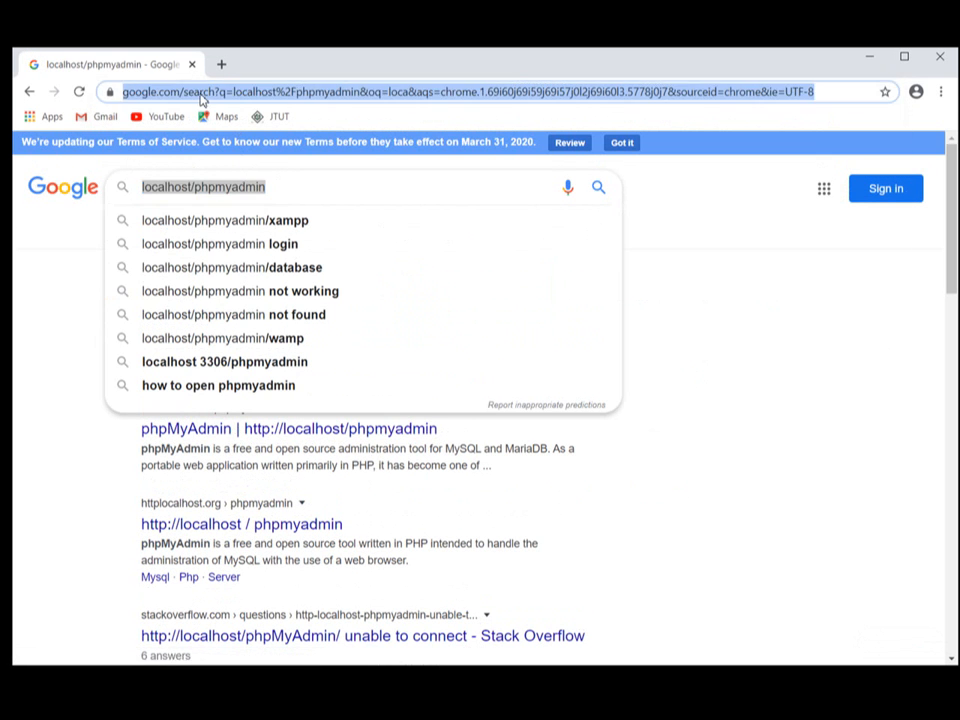
{"action": "key", "text": "ctrl+v"}
{"action": "key", "text": "Return"}
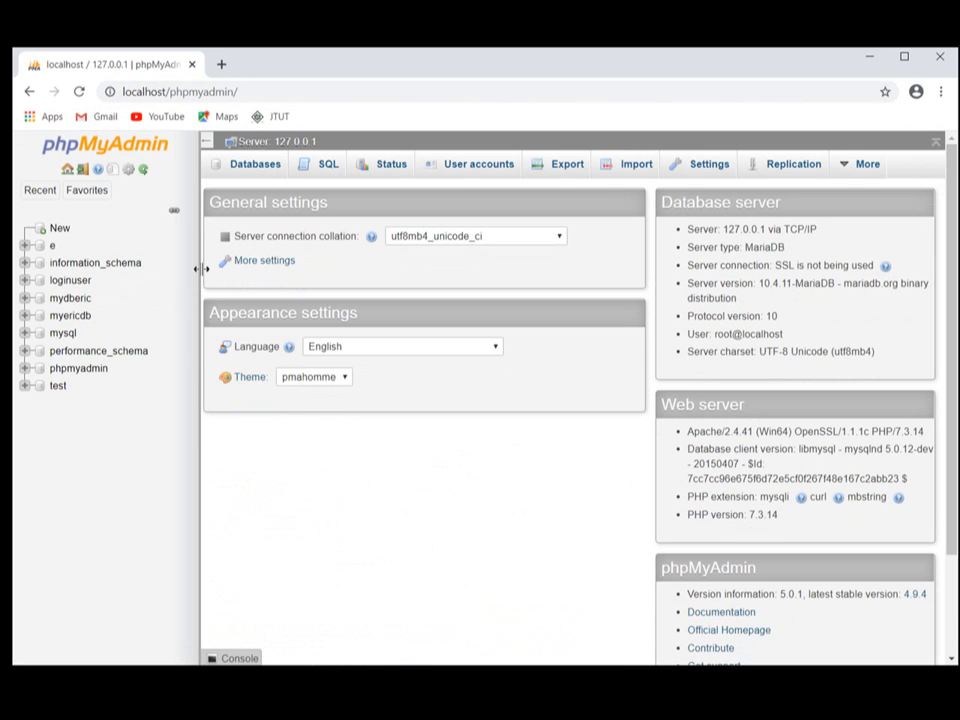
{"action": "left_click_drag", "start_coordinate": [197, 265], "coordinate": [180, 266]}
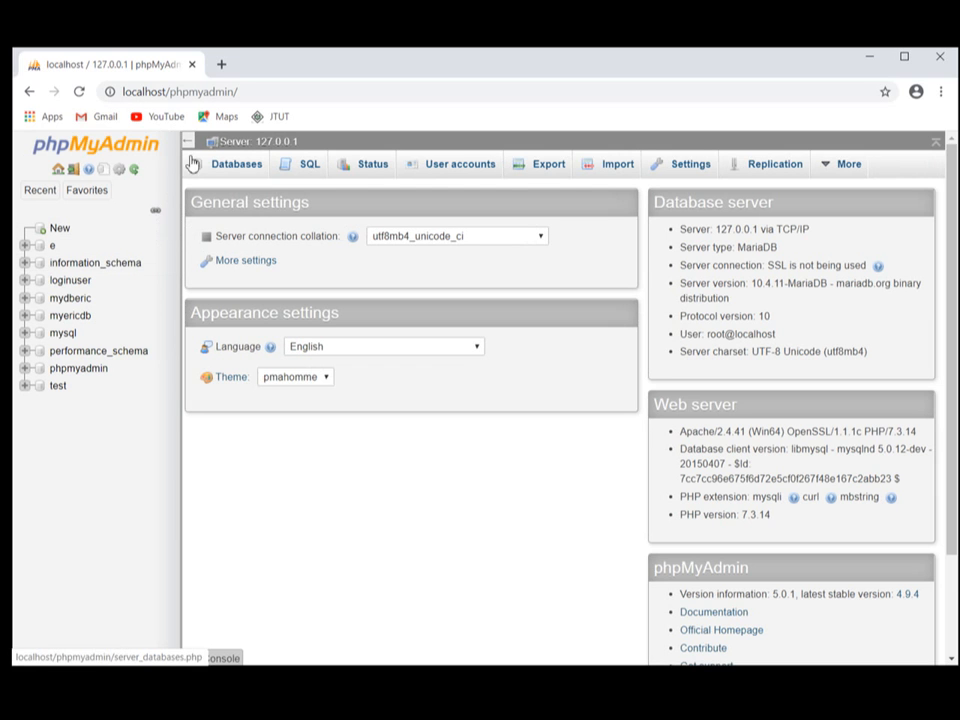
Step: Look through the server-level Databases, SQL, Status, User accounts, Export and Import pages in phpMyAdmin
{"action": "left_click", "coordinate": [245, 168]}
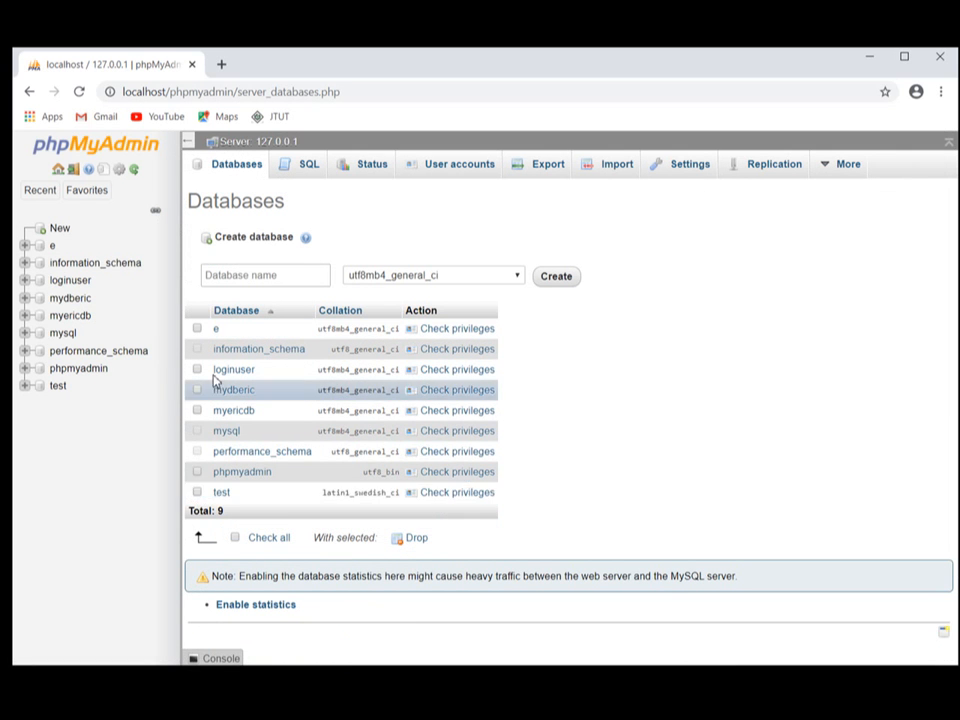
{"action": "left_click", "coordinate": [316, 174]}
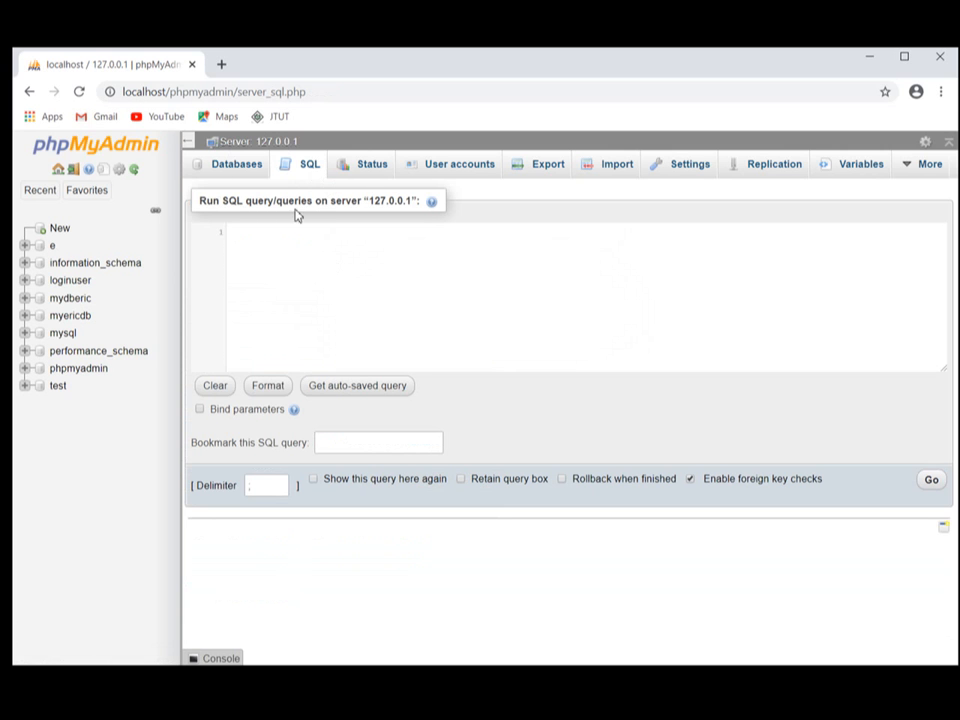
{"action": "left_click", "coordinate": [362, 172]}
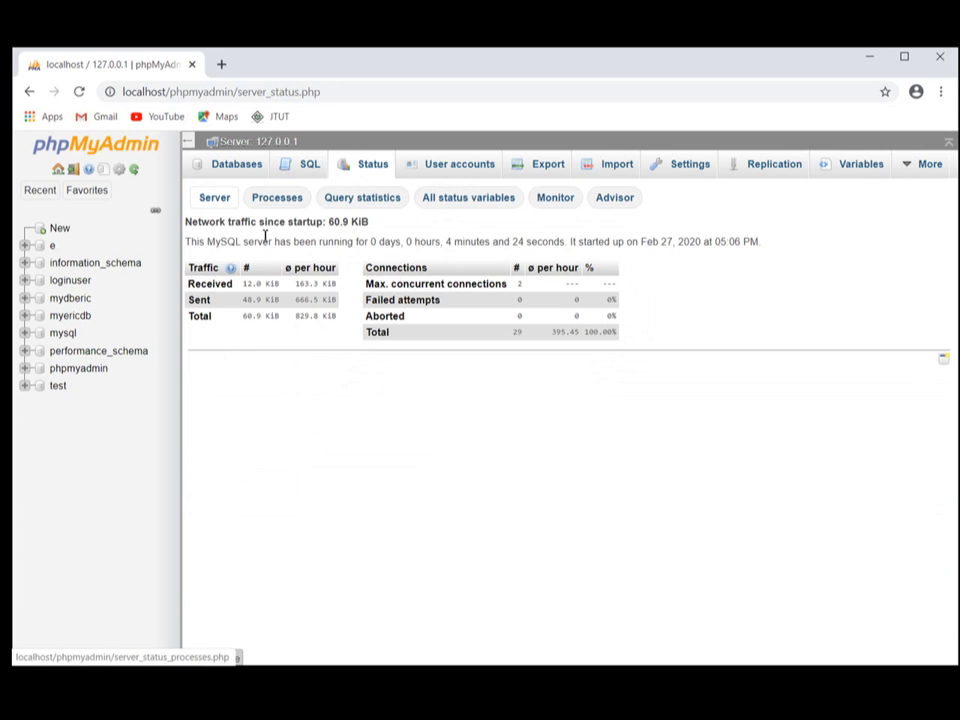
{"action": "left_click", "coordinate": [477, 170]}
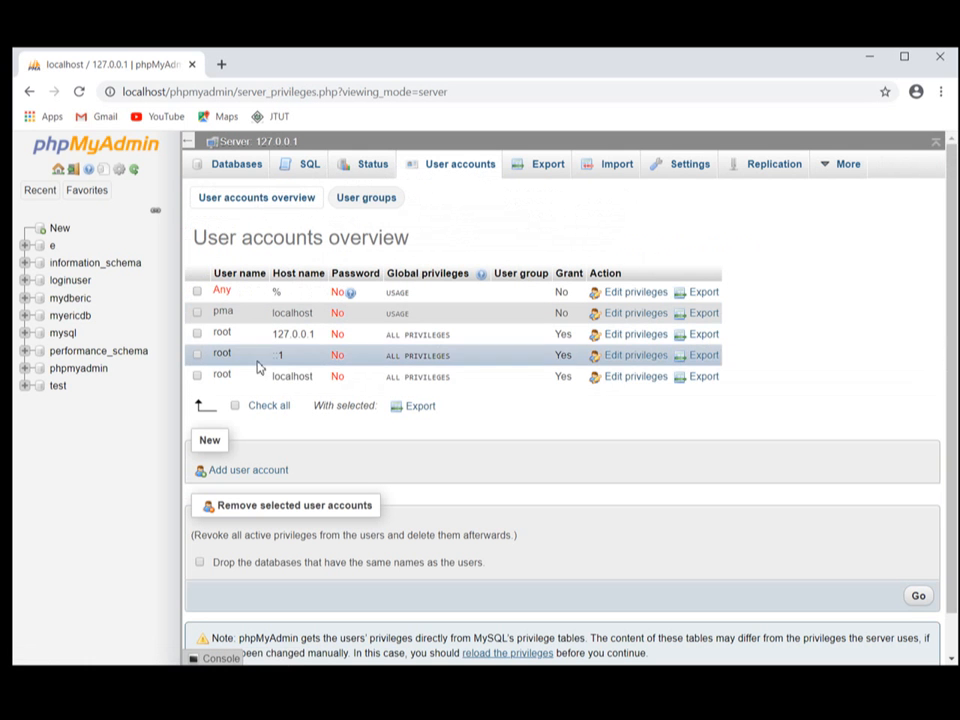
{"action": "left_click", "coordinate": [544, 177]}
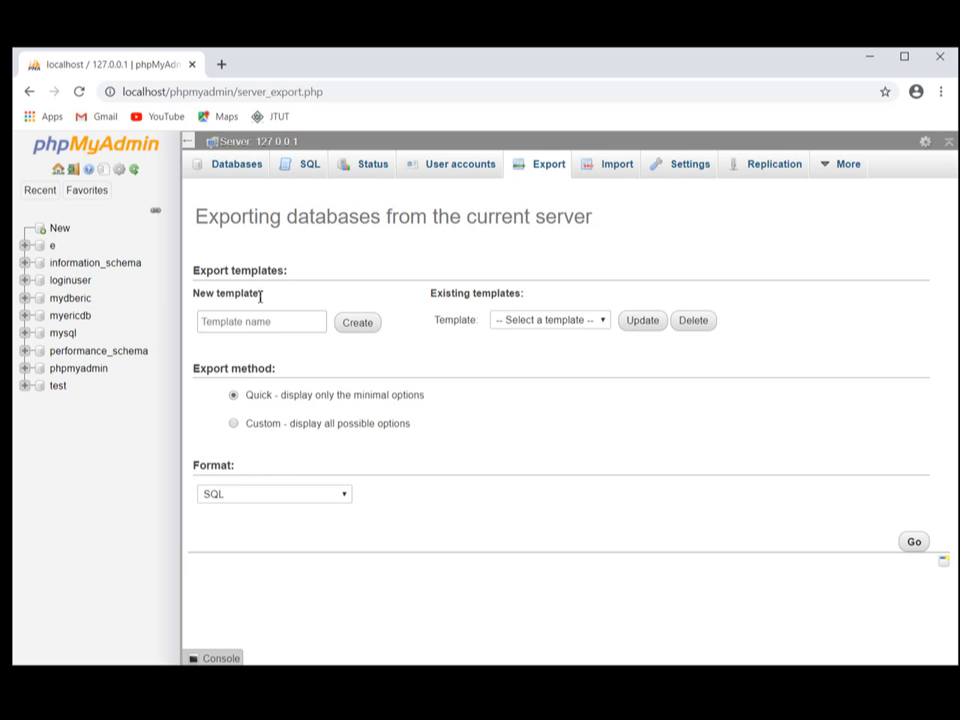
{"action": "left_click", "coordinate": [610, 169]}
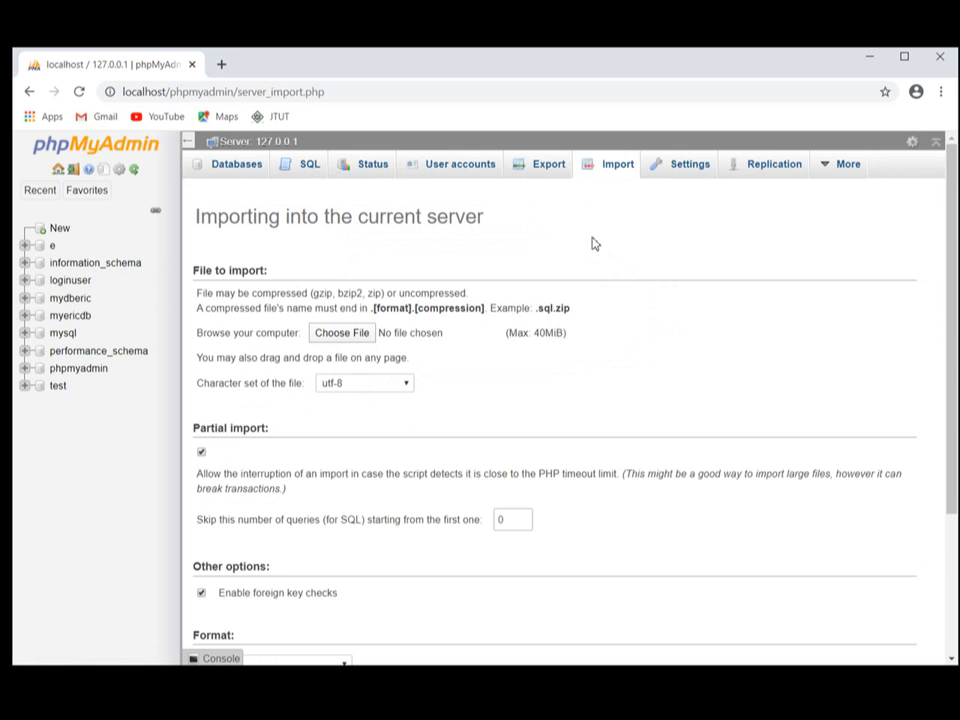
Step: Create a new database named ericDB from the server's Databases page, with the utf8mb4_general_ci collation
{"action": "left_click", "coordinate": [250, 176]}
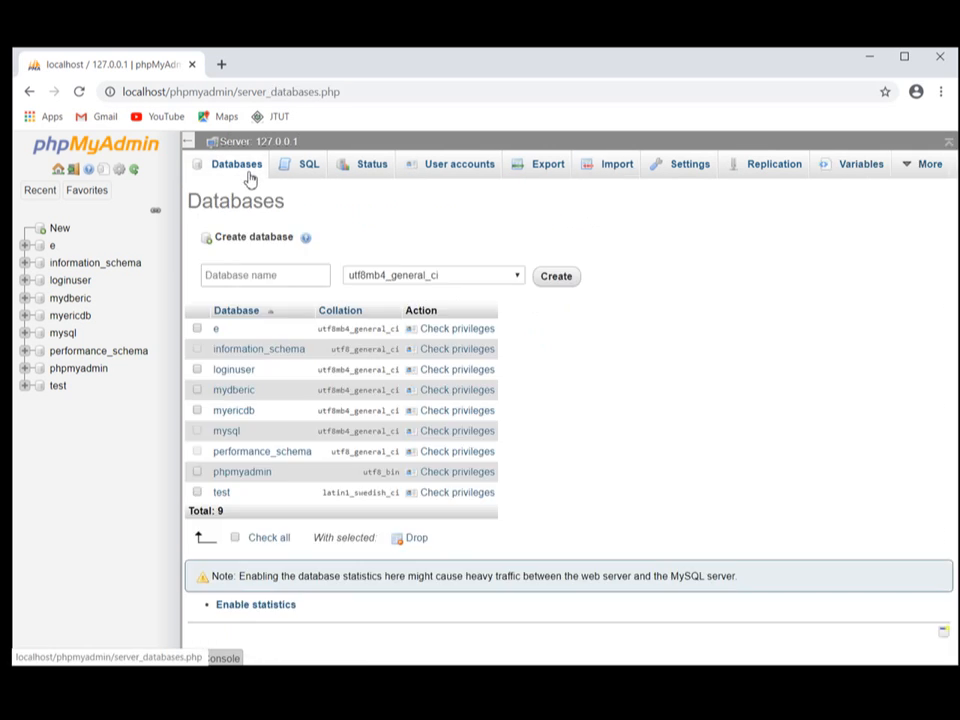
{"action": "left_click", "coordinate": [271, 281]}
{"action": "type", "text": "ericDB"}
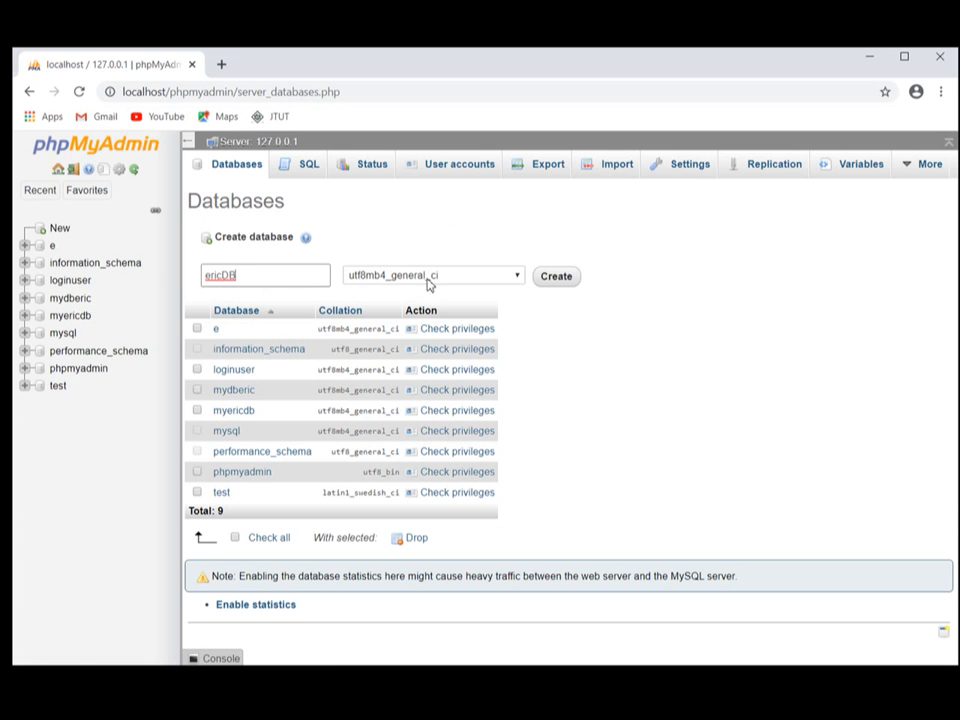
{"action": "left_click", "coordinate": [546, 284]}
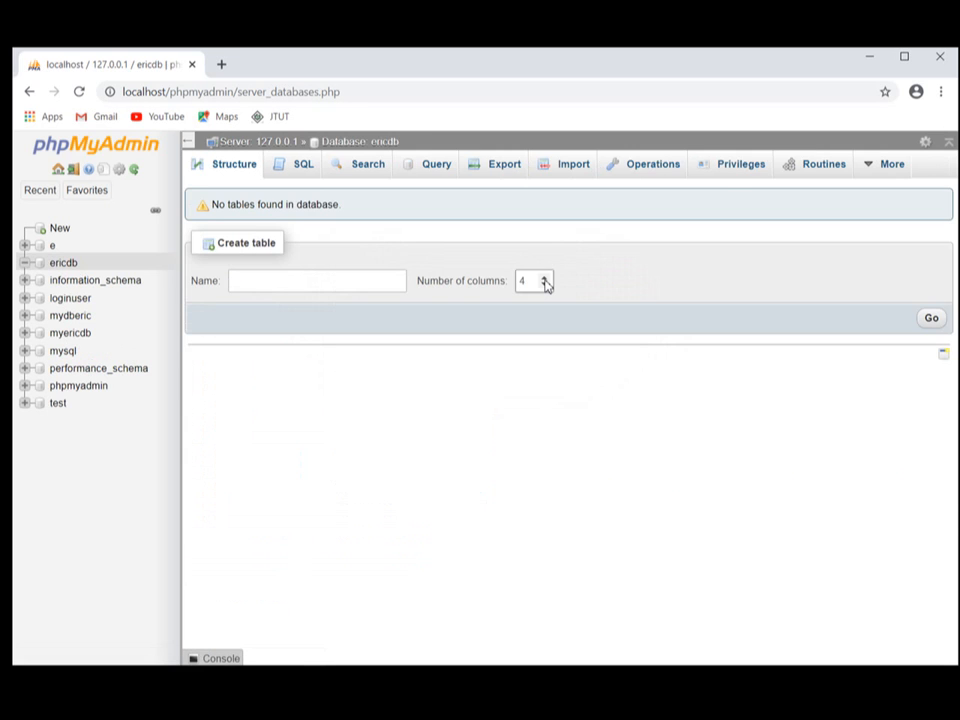
Step: Start a new table named Courses with 2 columns in the ericdb database
{"action": "left_click", "coordinate": [60, 264]}
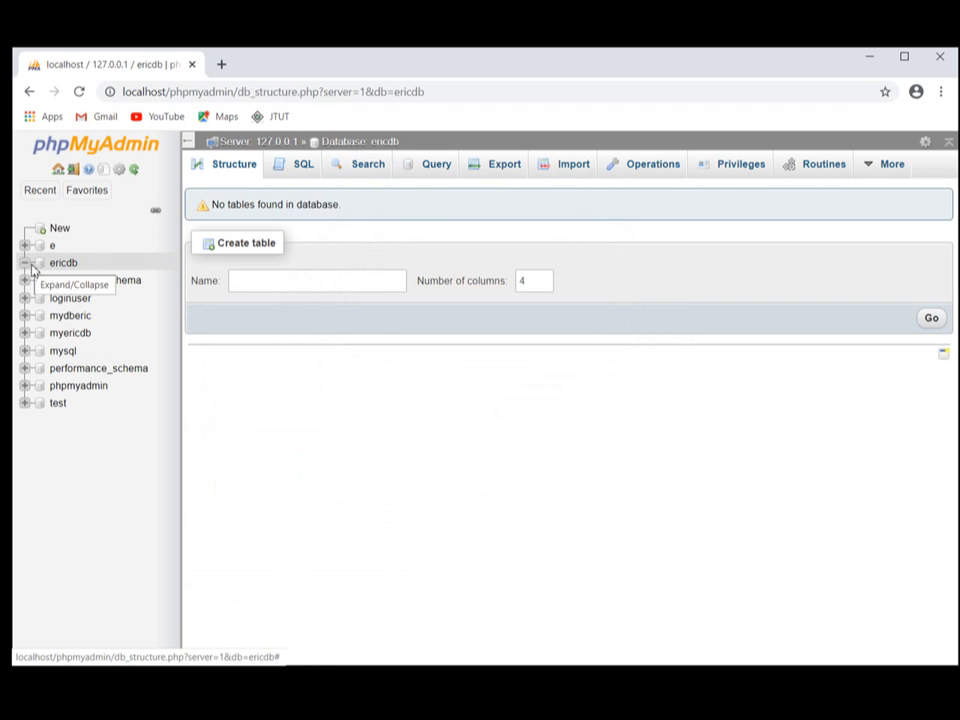
{"action": "left_click", "coordinate": [244, 283]}
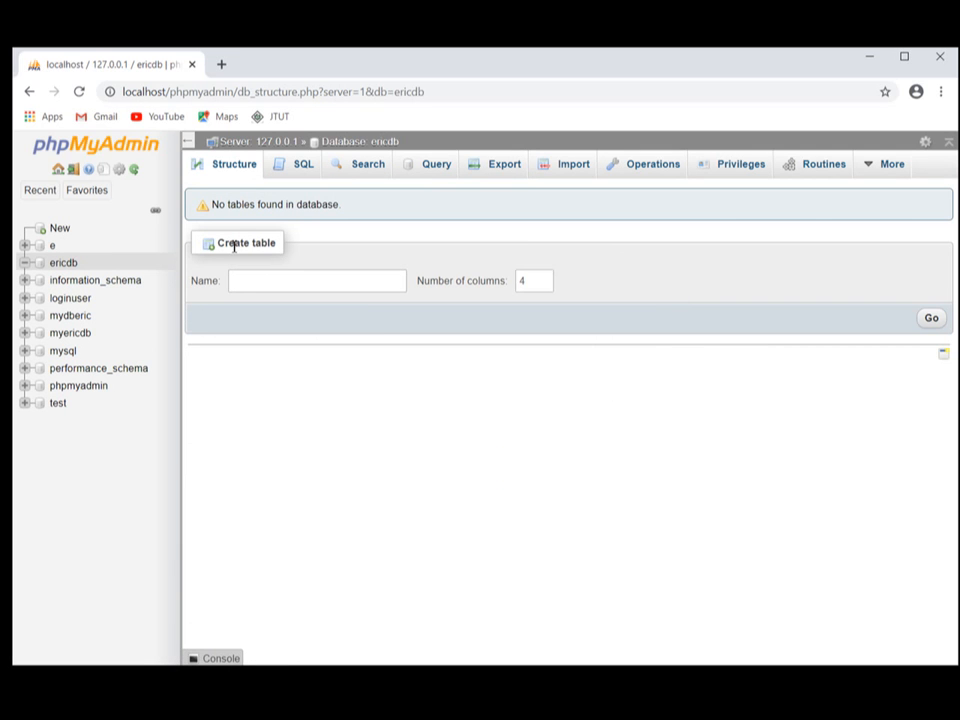
{"action": "left_click", "coordinate": [274, 282]}
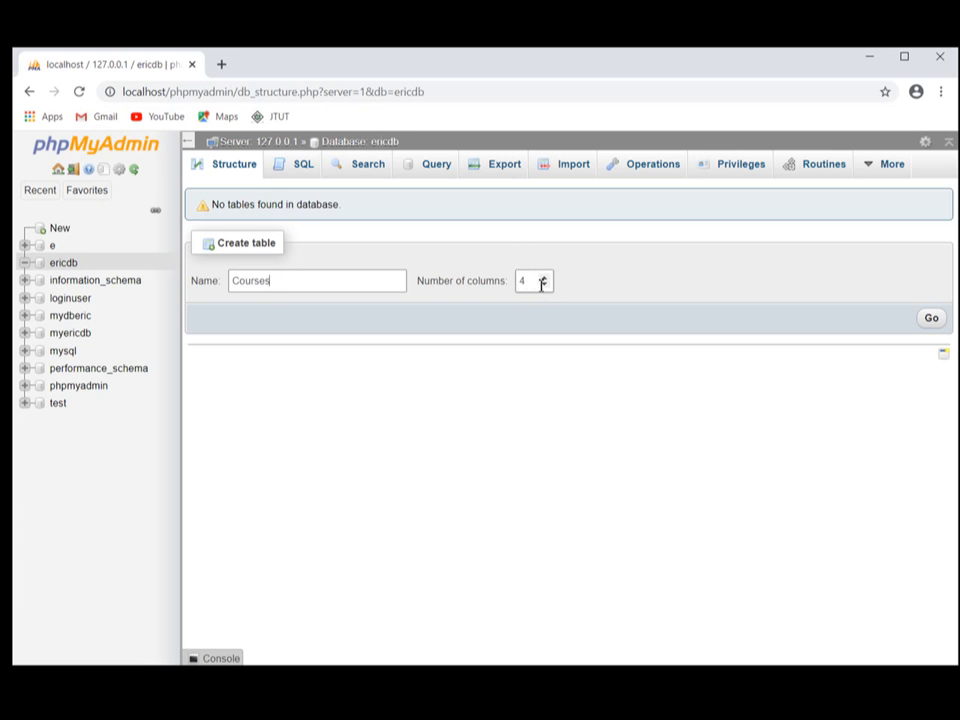
{"action": "left_click", "coordinate": [543, 286]}
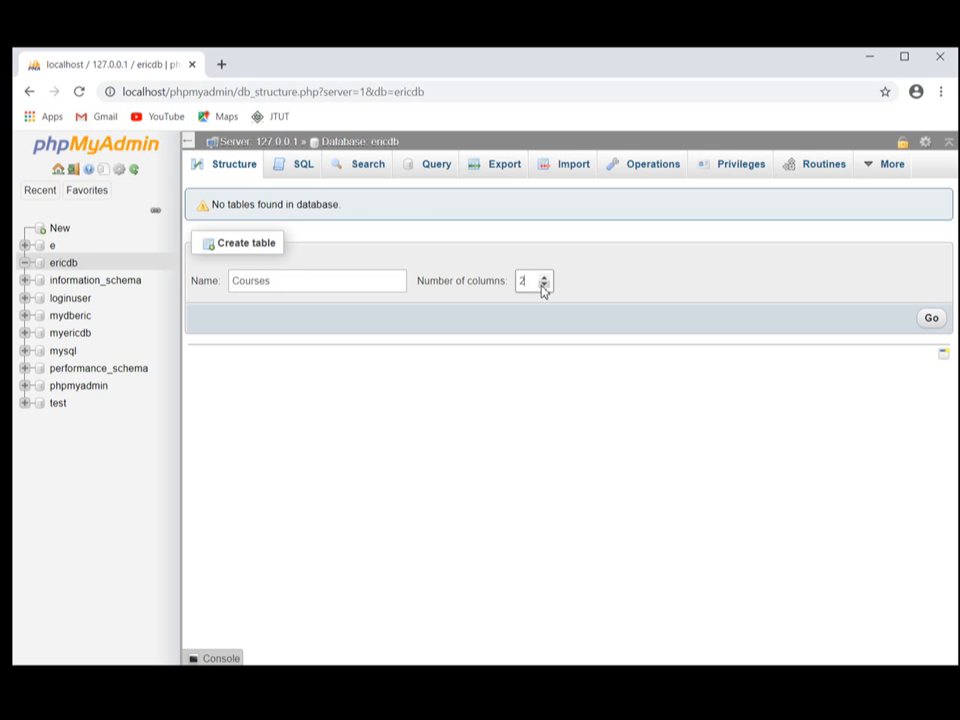
{"action": "left_click", "coordinate": [931, 320]}
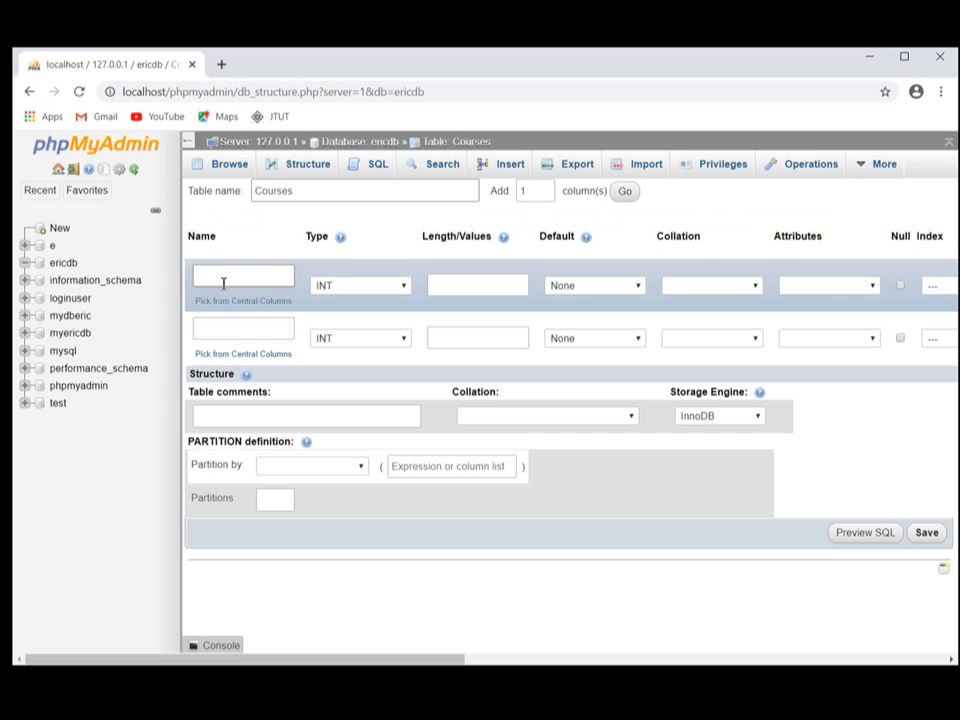
Step: Define the first column of the Courses table as BSIT, type VARCHAR, length 50
{"action": "left_click", "coordinate": [223, 282]}
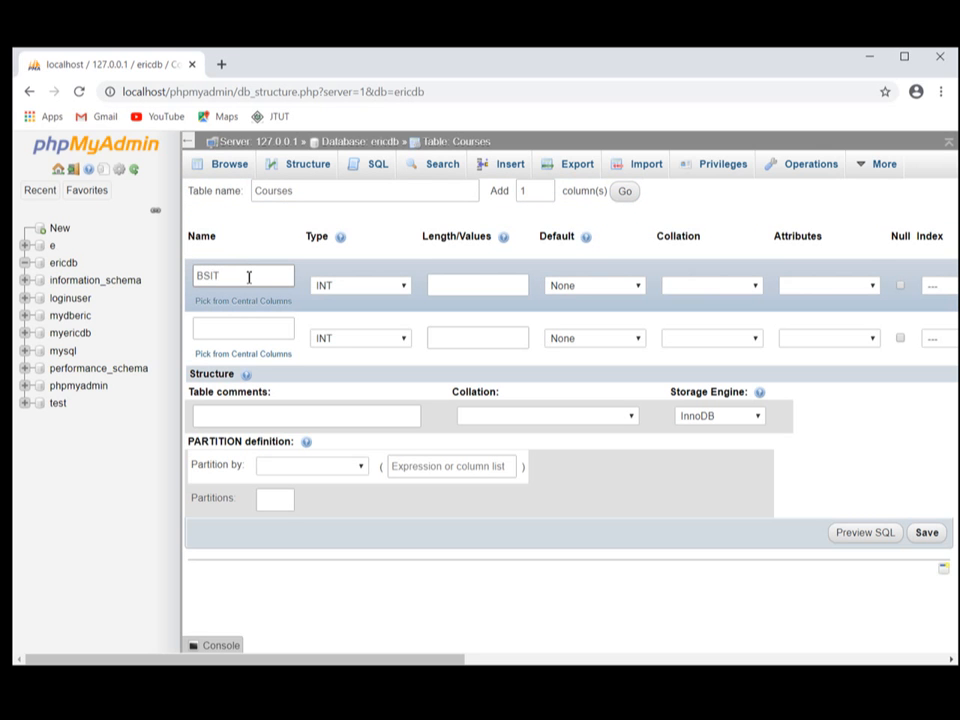
{"action": "left_click", "coordinate": [412, 291]}
{"action": "left_click", "coordinate": [405, 287]}
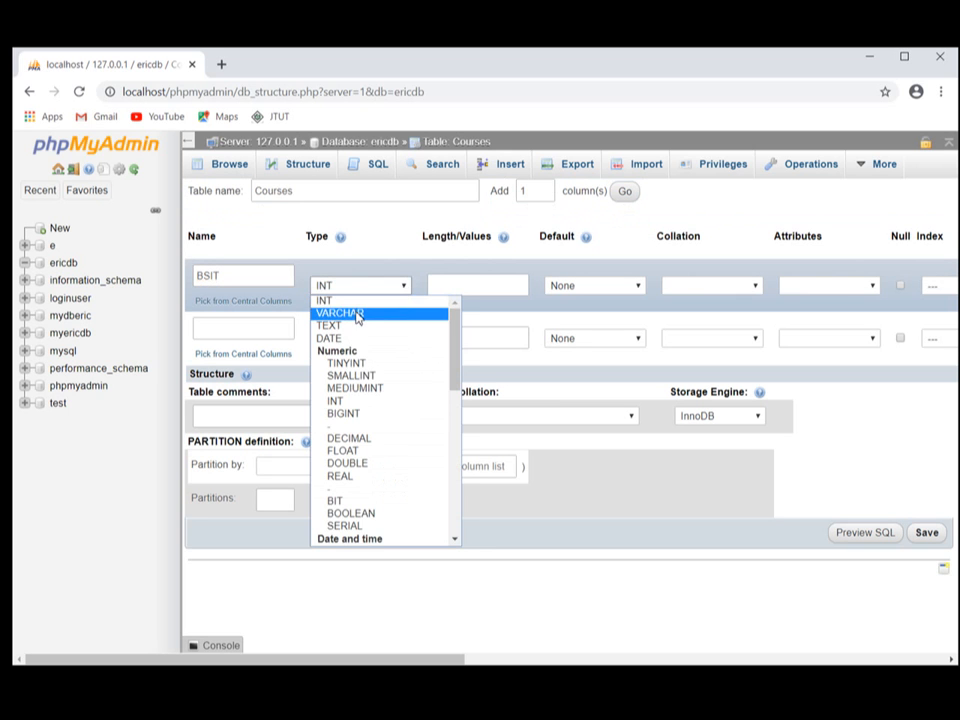
{"action": "left_click", "coordinate": [357, 314]}
{"action": "left_click", "coordinate": [471, 283]}
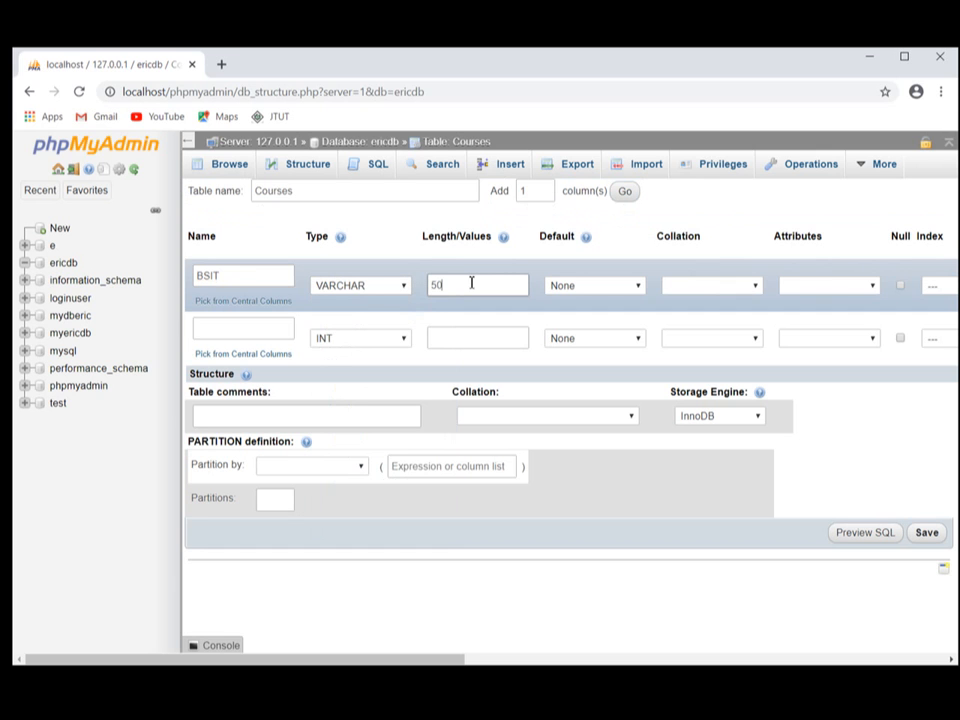
Step: Define the second column as BSCPE, type VARCHAR, length 50, and save the Courses table
{"action": "left_click", "coordinate": [267, 329]}
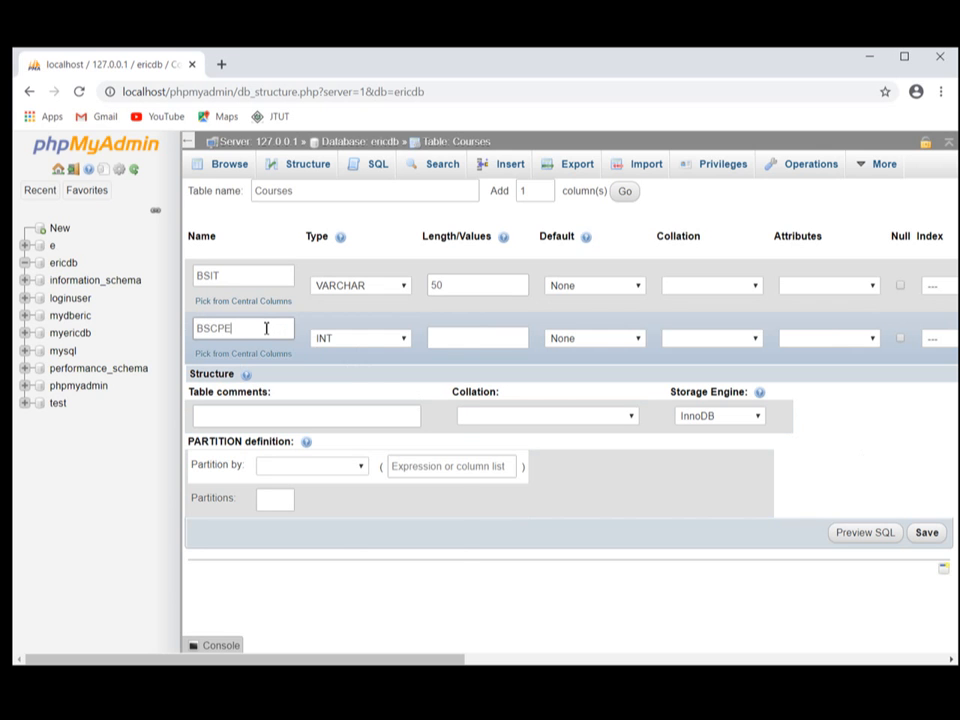
{"action": "left_click", "coordinate": [386, 340]}
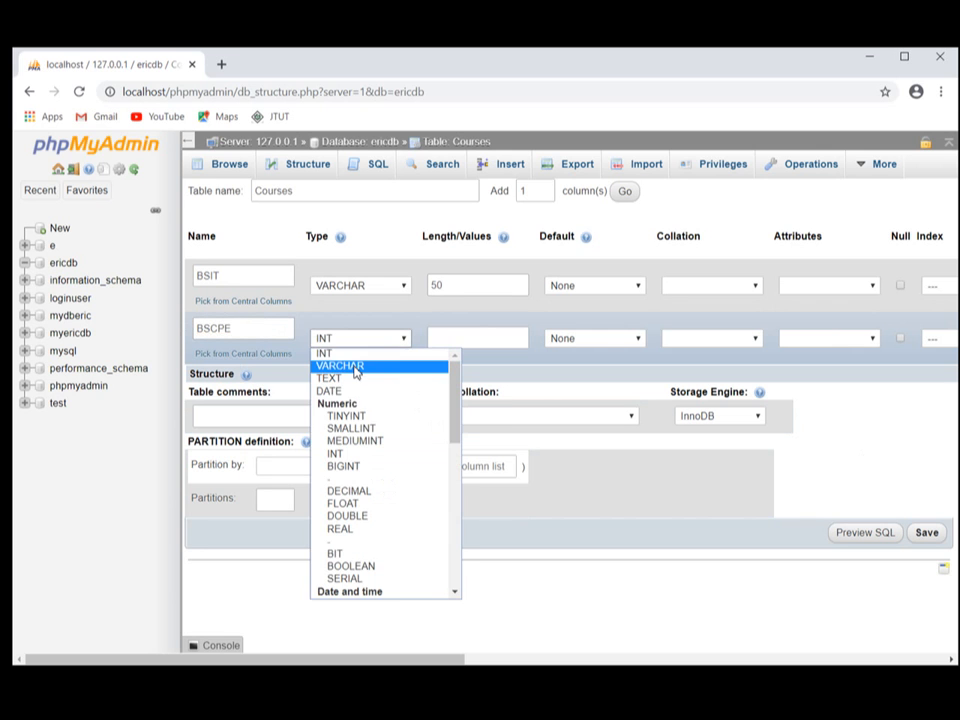
{"action": "left_click", "coordinate": [354, 364]}
{"action": "left_click", "coordinate": [458, 340]}
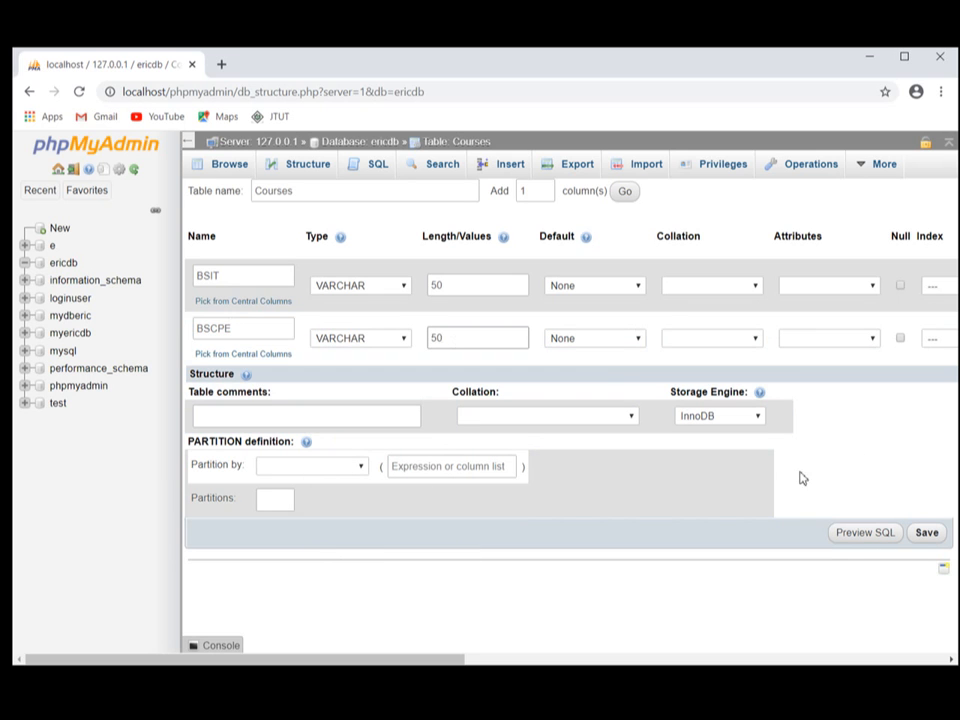
{"action": "left_click", "coordinate": [922, 536]}
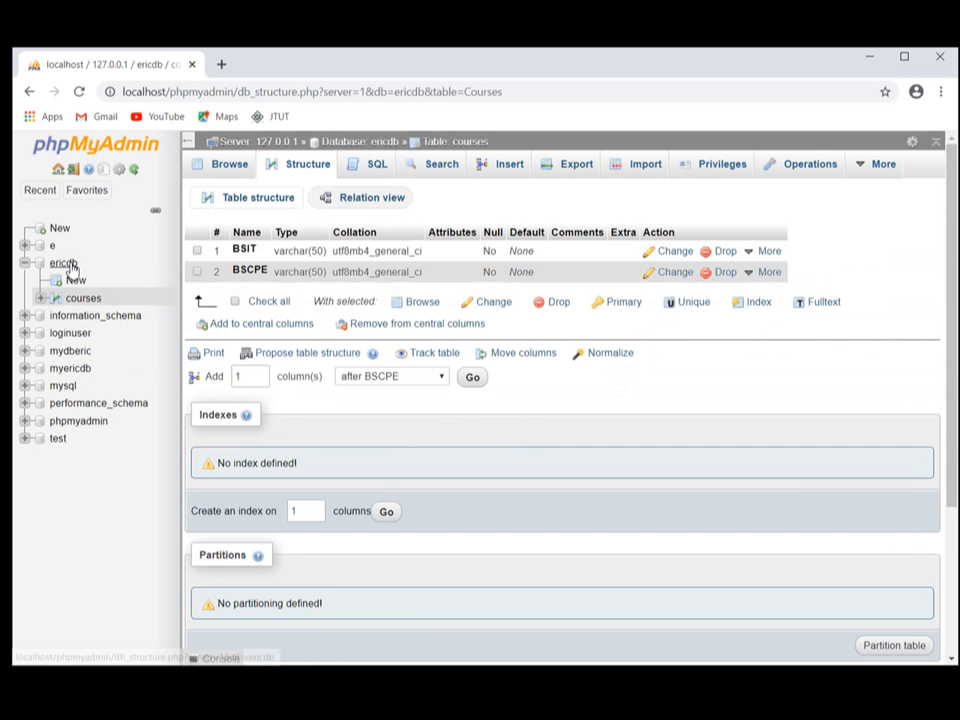
Step: Open the ericdb database, expand the courses table down to its columns in the navigation tree and view the database structure
{"action": "left_click", "coordinate": [63, 263]}
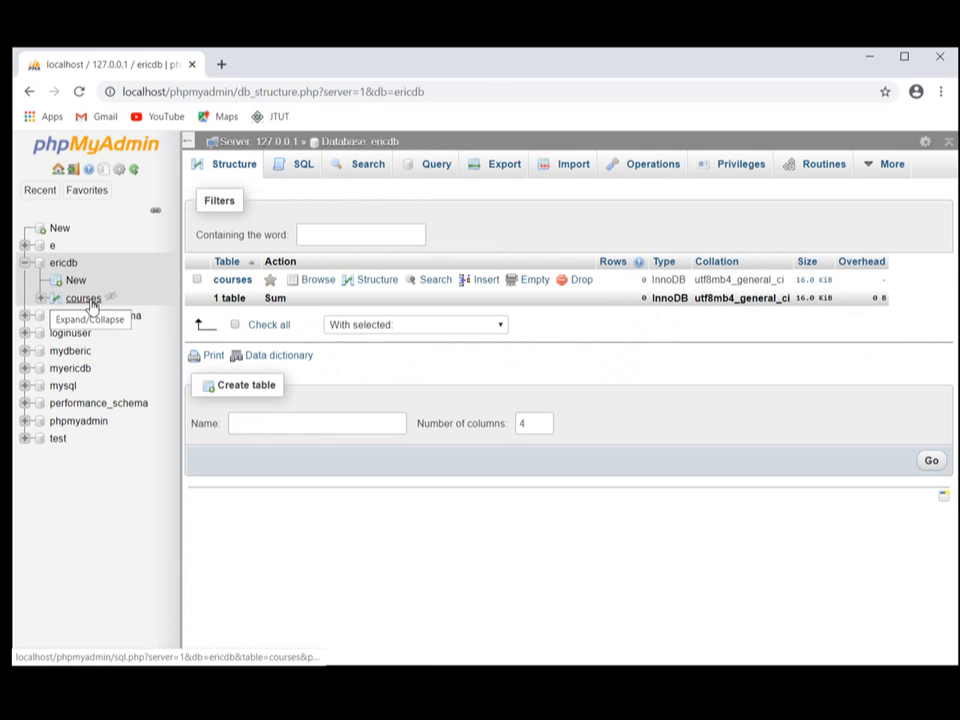
{"action": "left_click", "coordinate": [42, 299]}
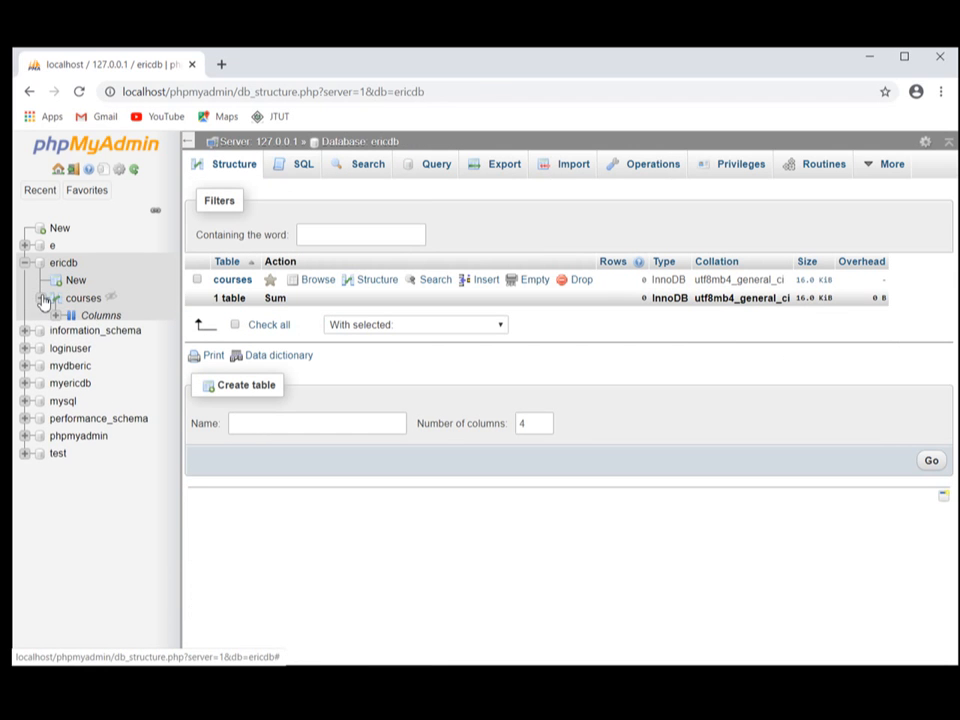
{"action": "left_click", "coordinate": [90, 317]}
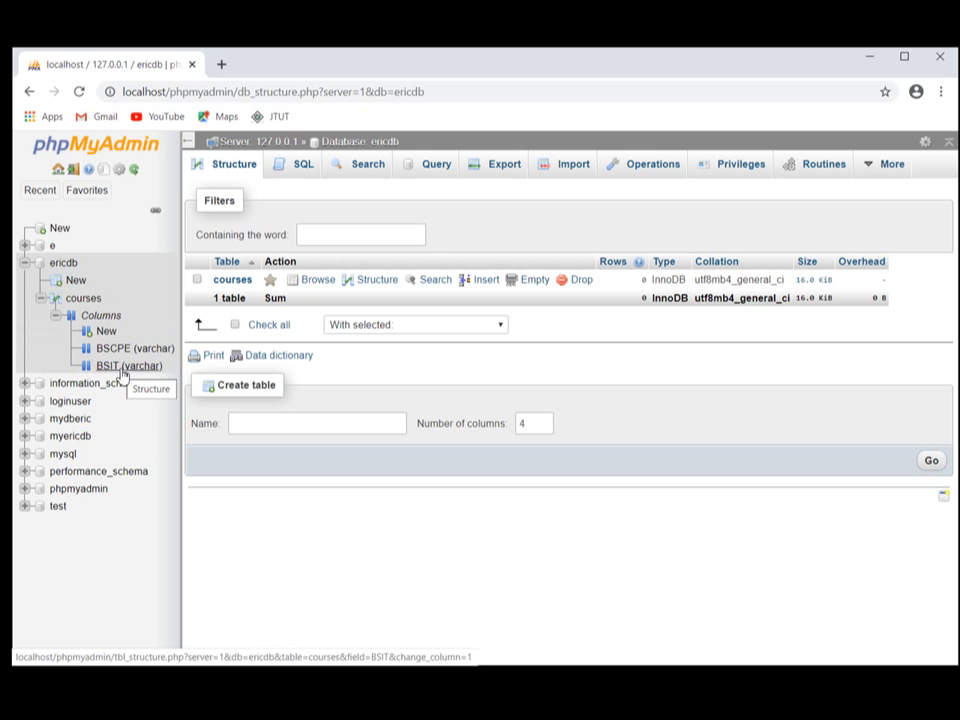
{"action": "left_click", "coordinate": [236, 167]}
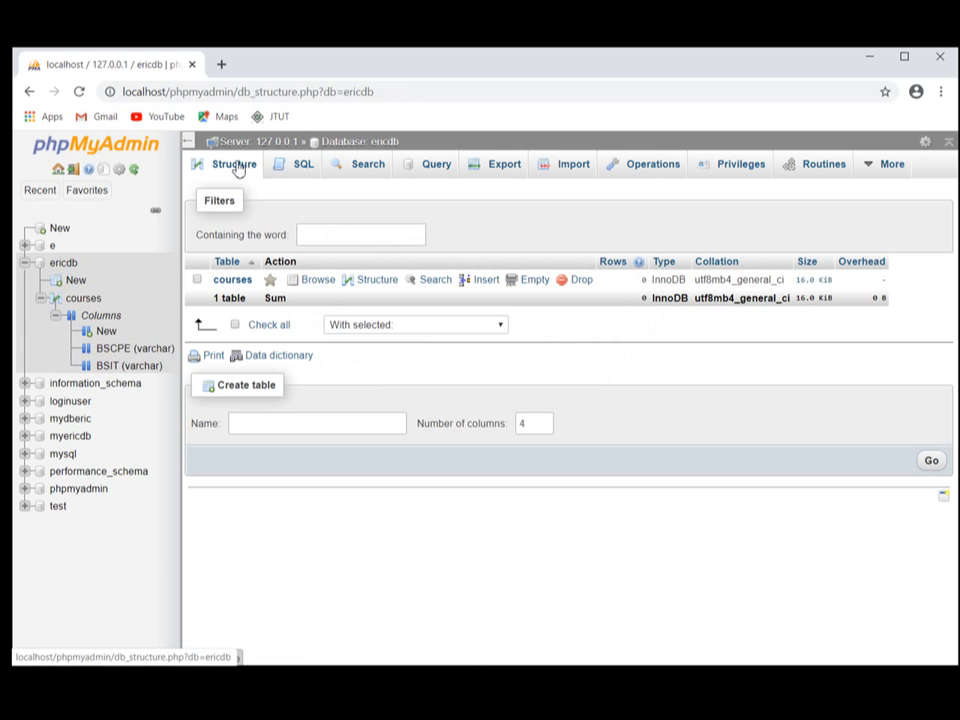
Step: Write and run the SQL query CREATE DATABASE myDB; from the ericdb database
{"action": "left_click", "coordinate": [299, 177]}
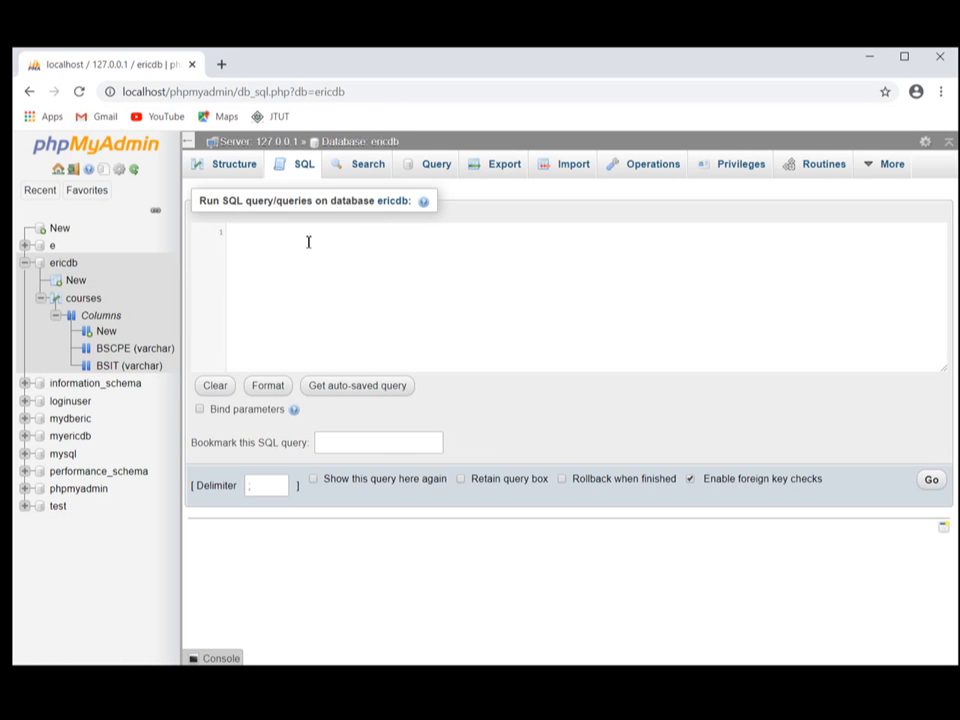
{"action": "type", "text": "cc"}
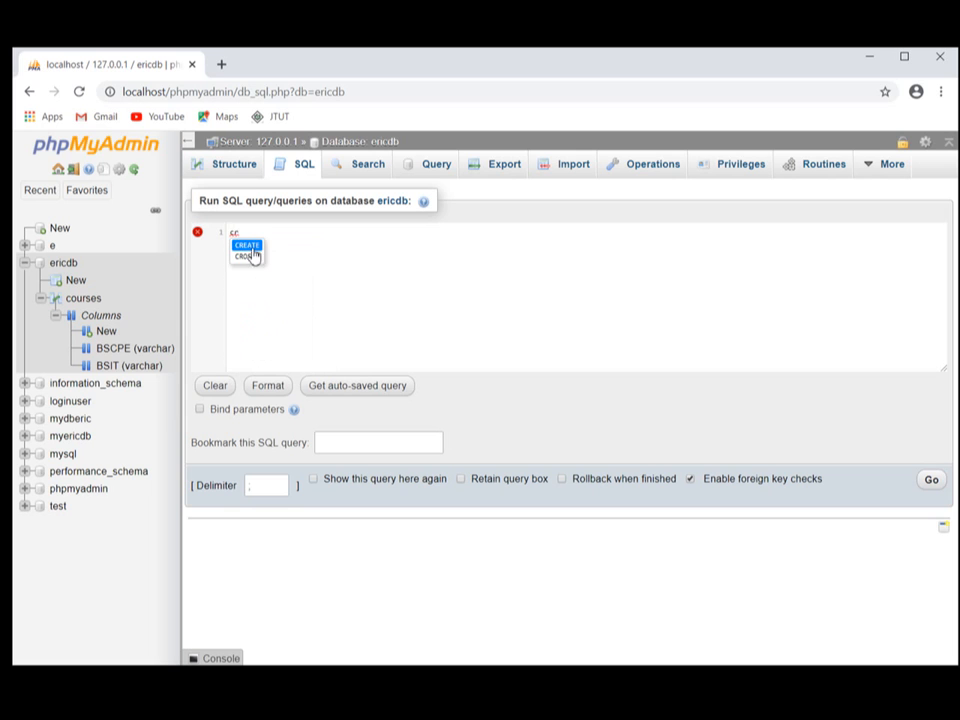
{"action": "left_click", "coordinate": [248, 246]}
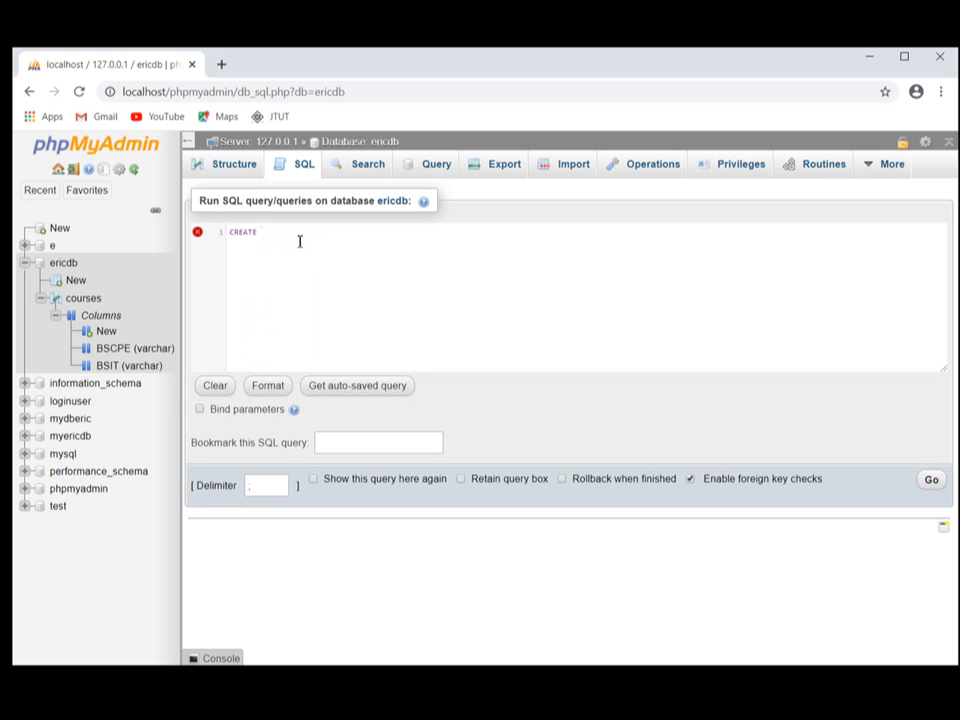
{"action": "type", "text": "data"}
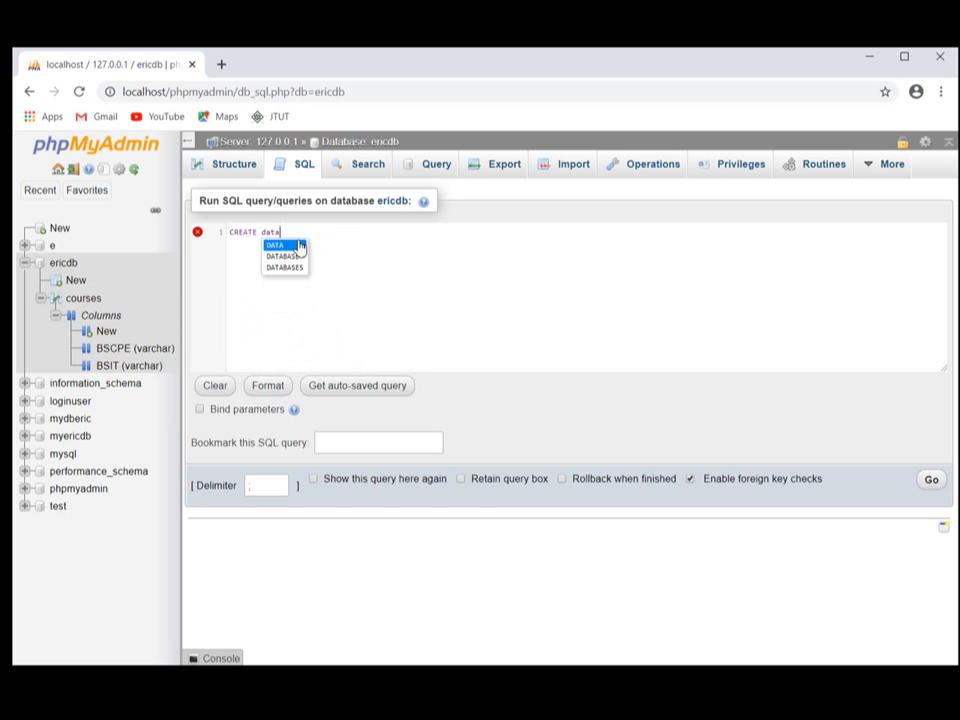
{"action": "type", "text": "ba"}
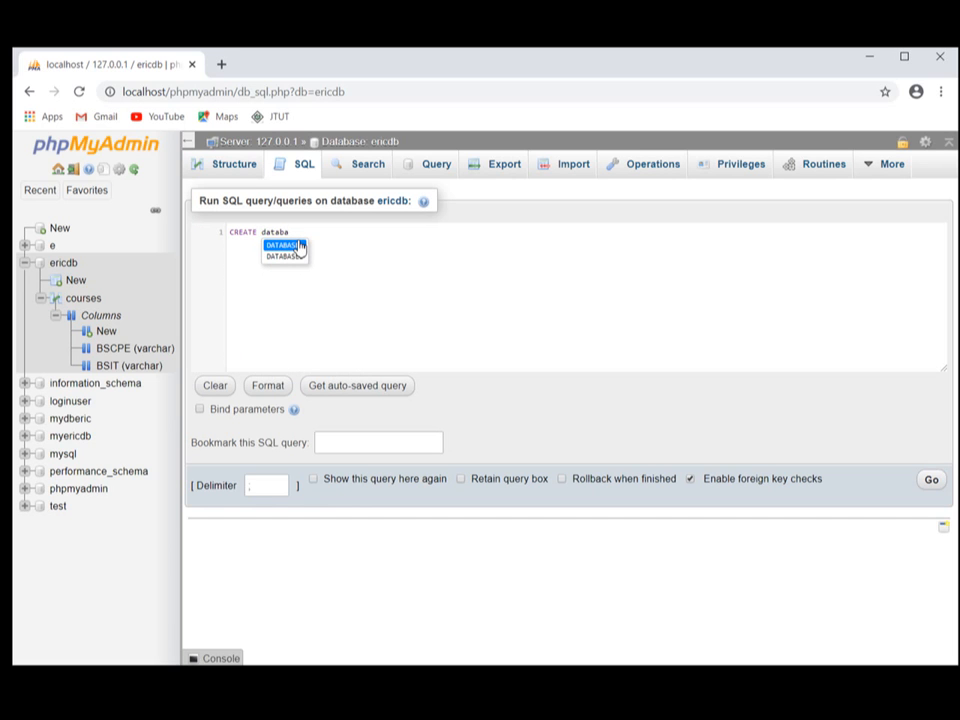
{"action": "left_click", "coordinate": [299, 247]}
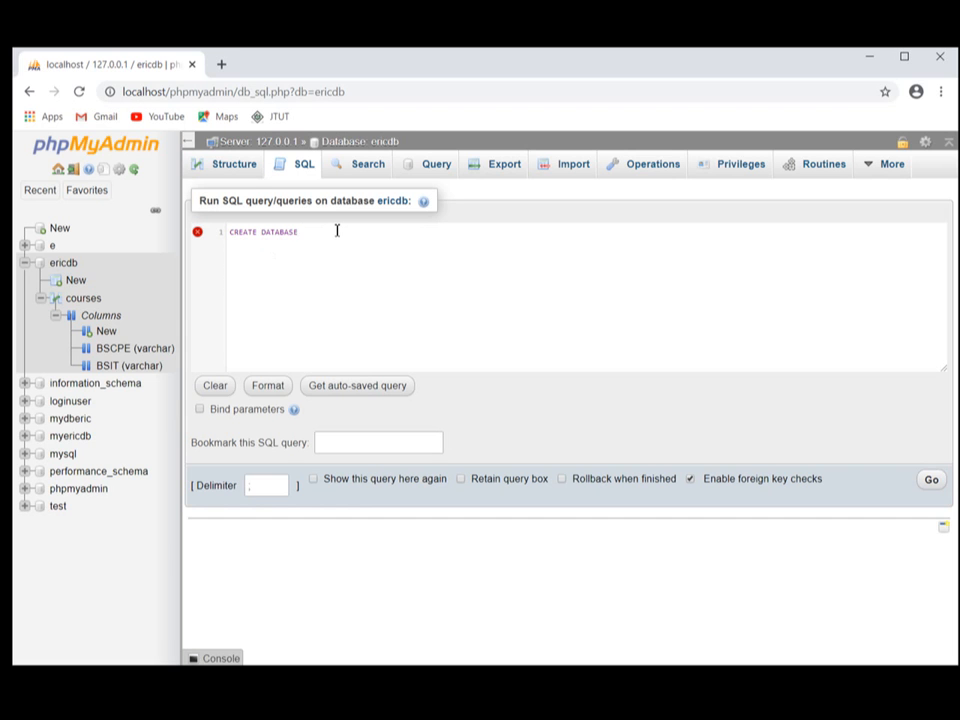
{"action": "type", "text": "myD"}
{"action": "type", "text": ";"}
{"action": "left_click", "coordinate": [929, 487]}
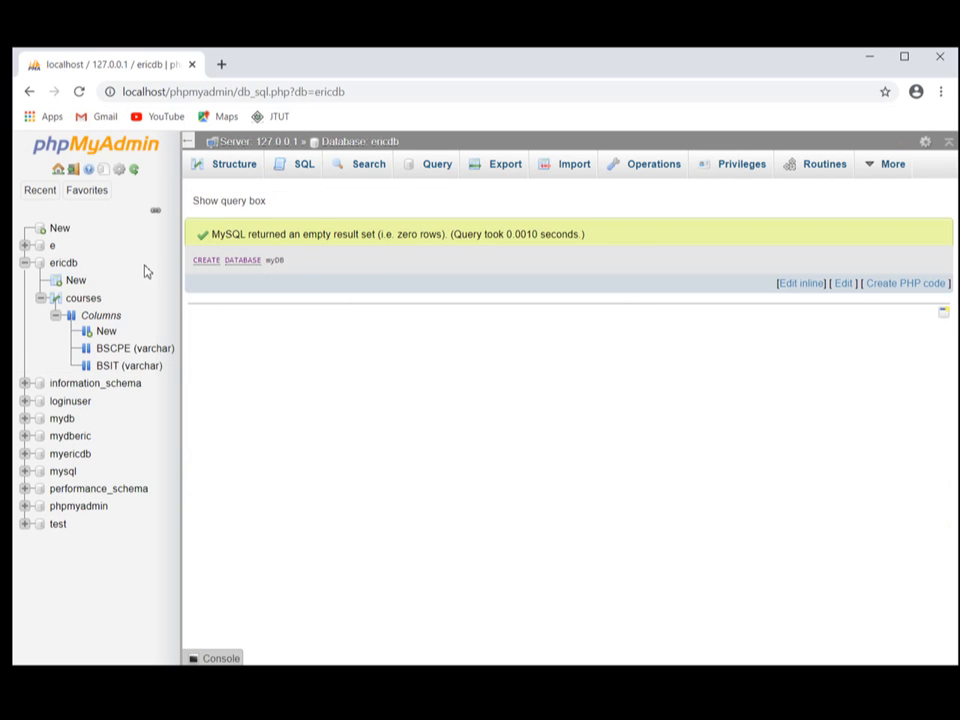
Step: Return to the phpMyAdmin home page, collapse ericdb in the navigation tree and open the mydb database
{"action": "left_click", "coordinate": [60, 170]}
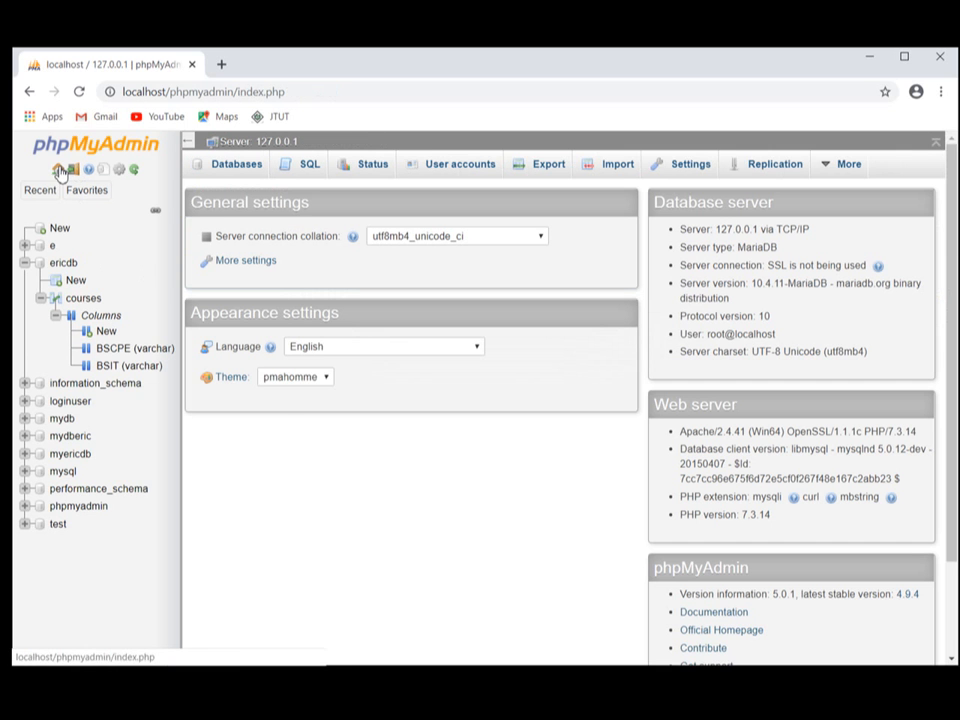
{"action": "left_click", "coordinate": [25, 263]}
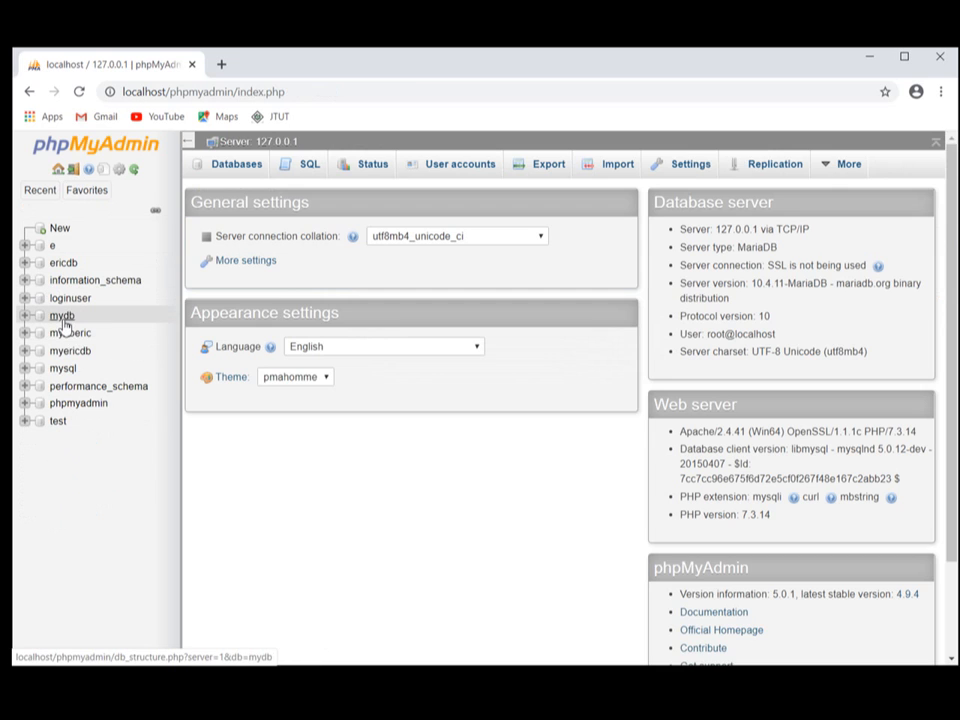
{"action": "left_click", "coordinate": [63, 318]}
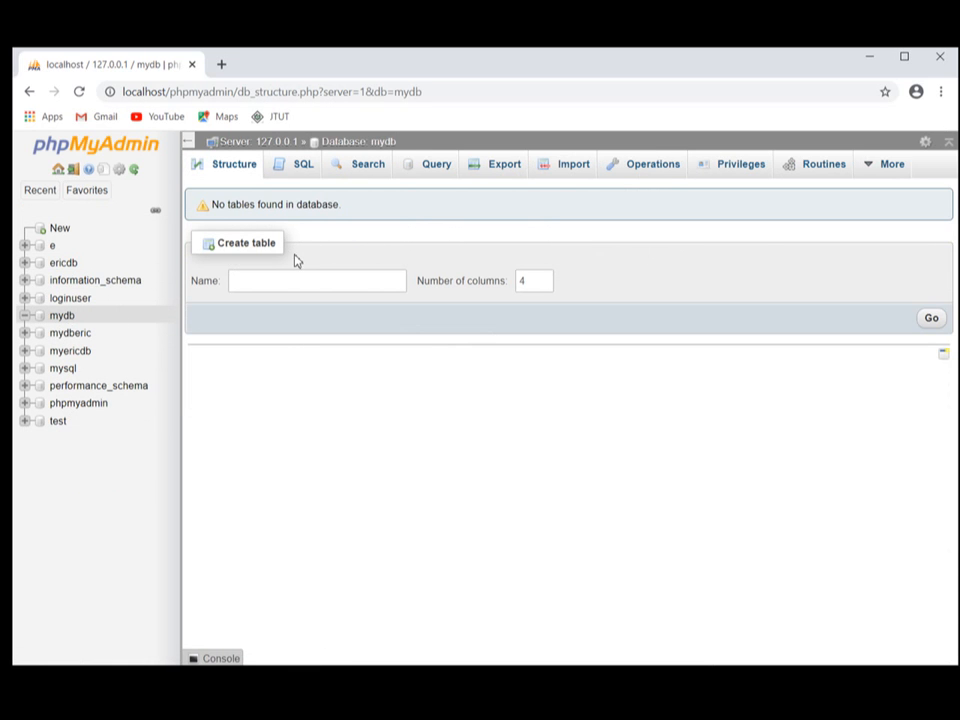
Step: Start an SQL query on the mydb database with the empty statement create table Classes( );
{"action": "left_click", "coordinate": [304, 174]}
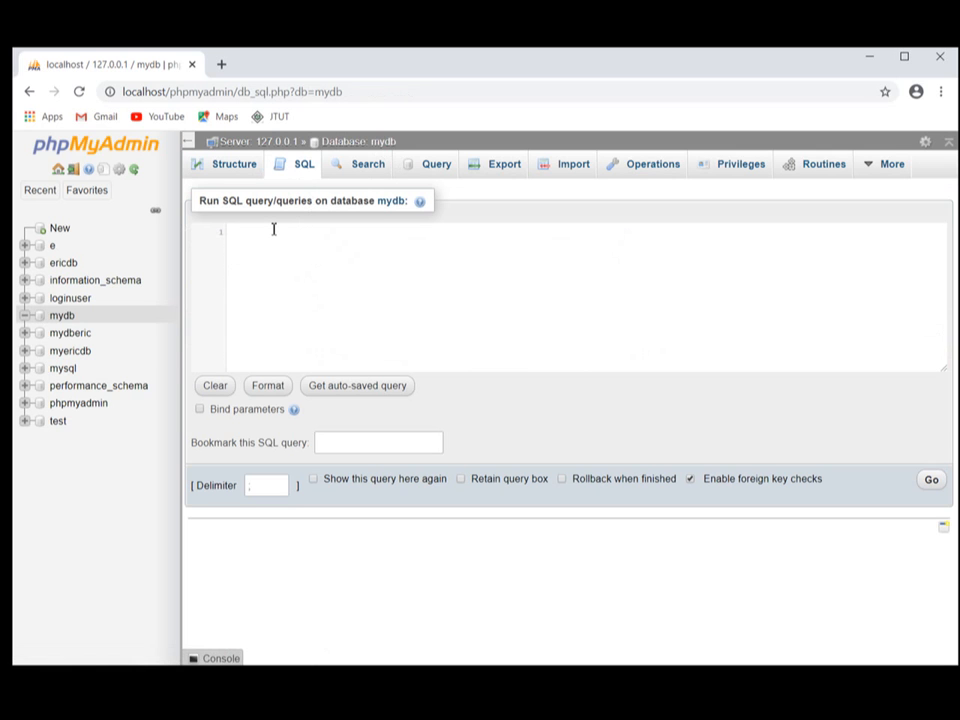
{"action": "type", "text": "create ta"}
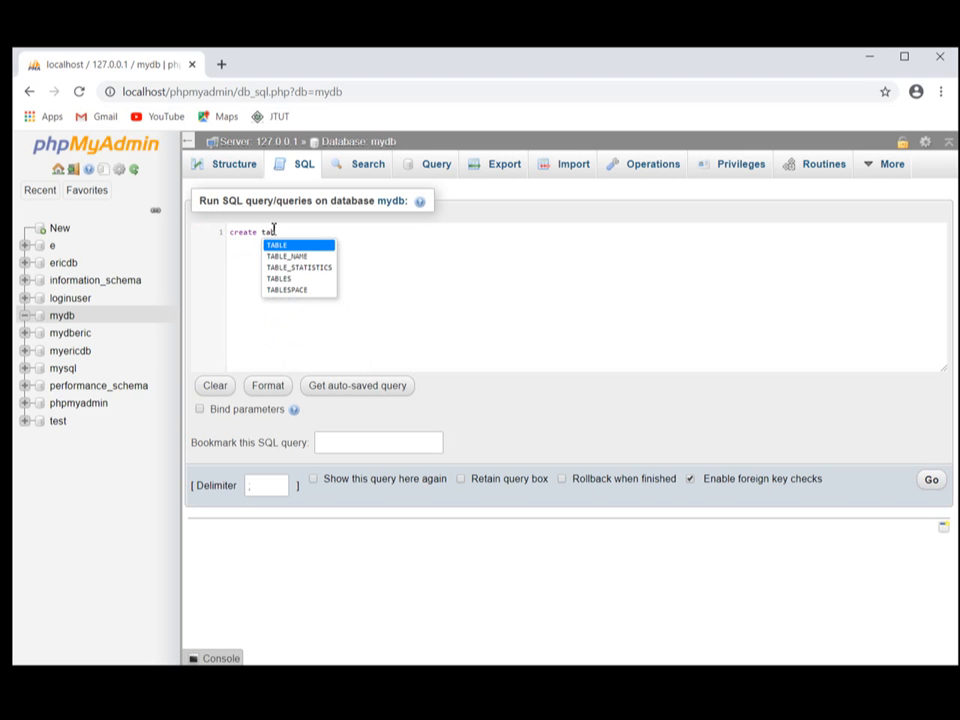
{"action": "type", "text": "ble "}
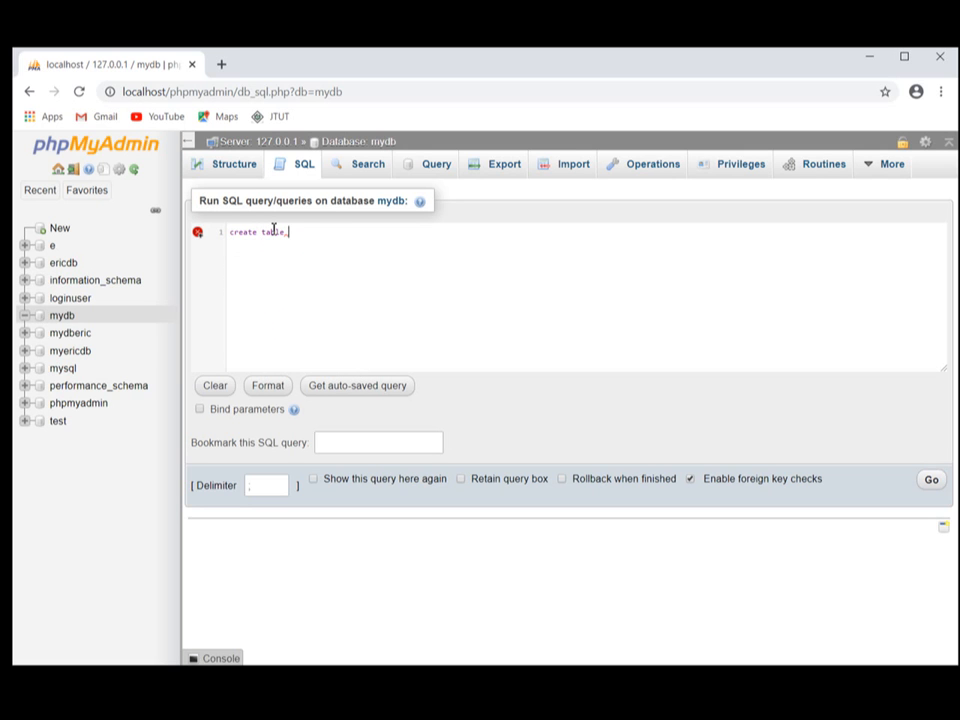
{"action": "type", "text": "CLa"}
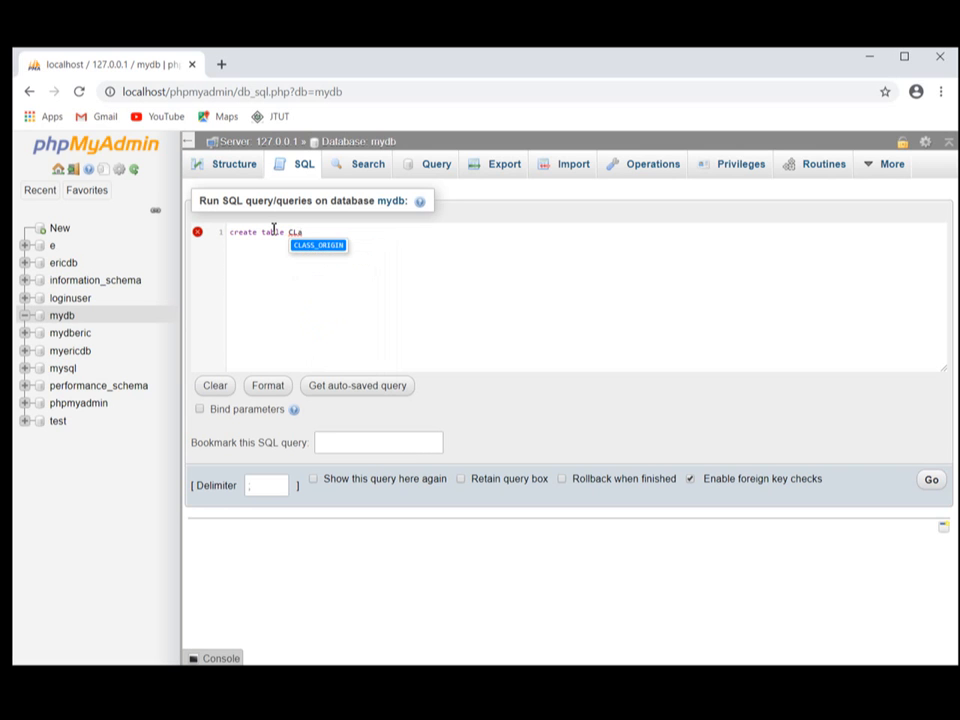
{"action": "key", "text": "BackSpace"}
{"action": "key", "text": "BackSpace"}
{"action": "type", "text": "l"}
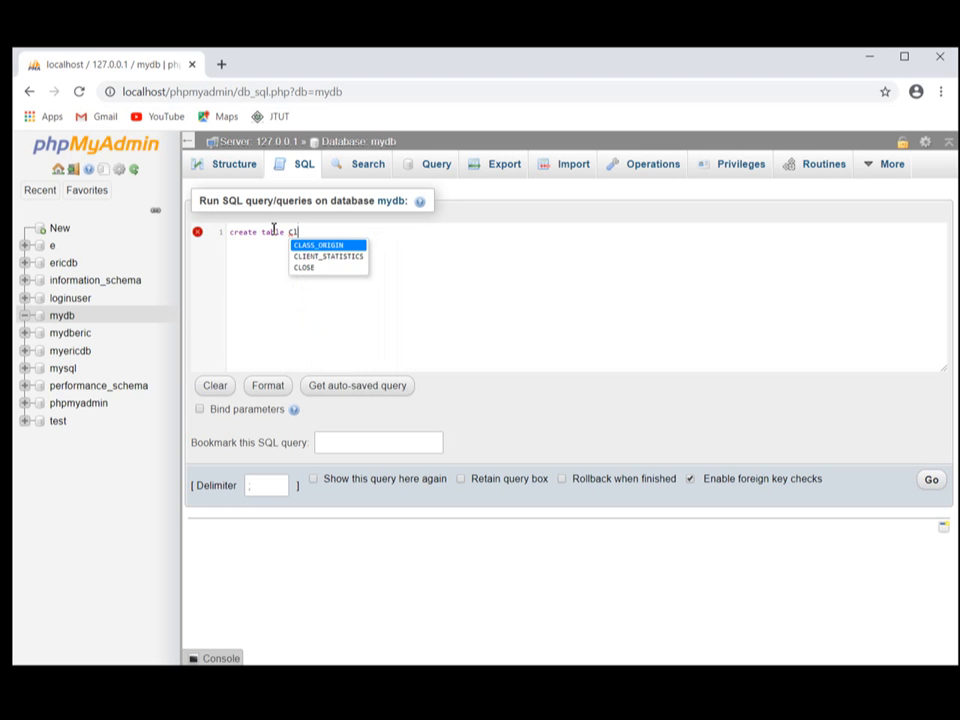
{"action": "type", "text": "a"}
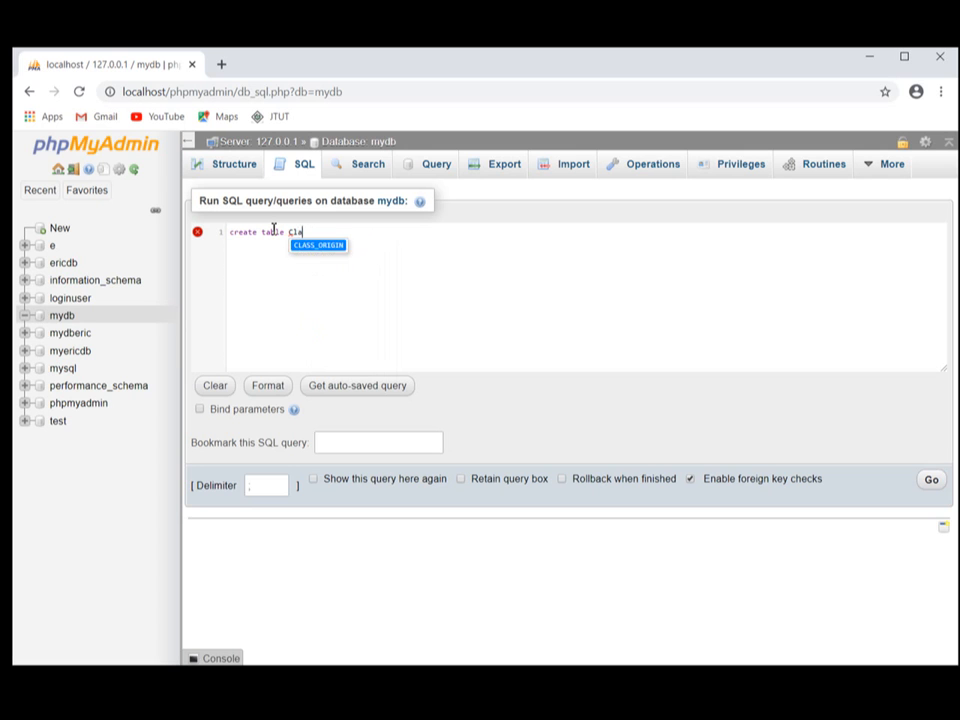
{"action": "type", "text": "sses"}
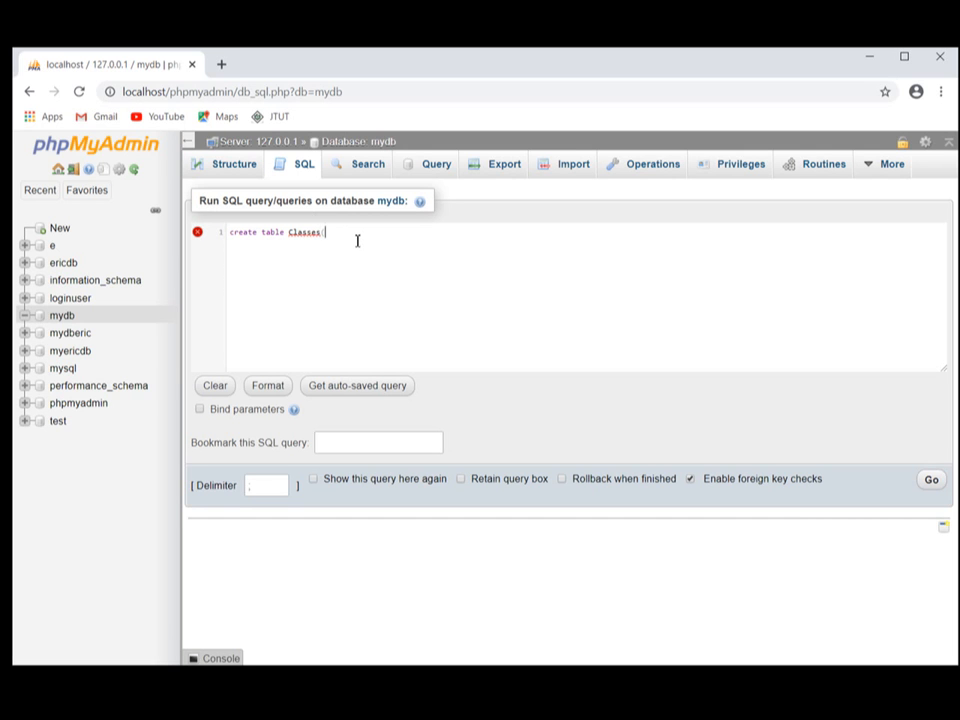
{"action": "type", "text": "("}
{"action": "key", "text": "Return"}
{"action": "key", "text": "Return"}
{"action": "type", "text": ");"}
Step: Add the column definition PersonID int not NULL as the first line inside the Classes parentheses
{"action": "left_click", "coordinate": [350, 233]}
{"action": "key", "text": "Return"}
{"action": "type", "text": "PersonID"}
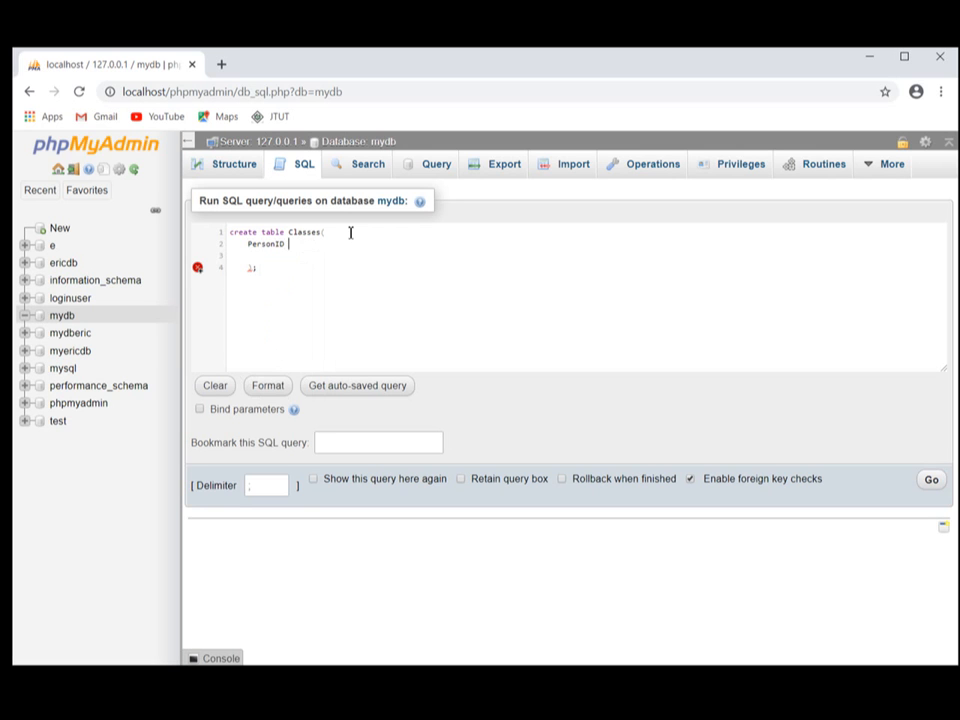
{"action": "type", "text": " int not NUll,"}
{"action": "key", "text": "Return"}
Step: Add the column definition Lastname varchar(5), below the PersonID line of the create table query
{"action": "type", "text": "L"}
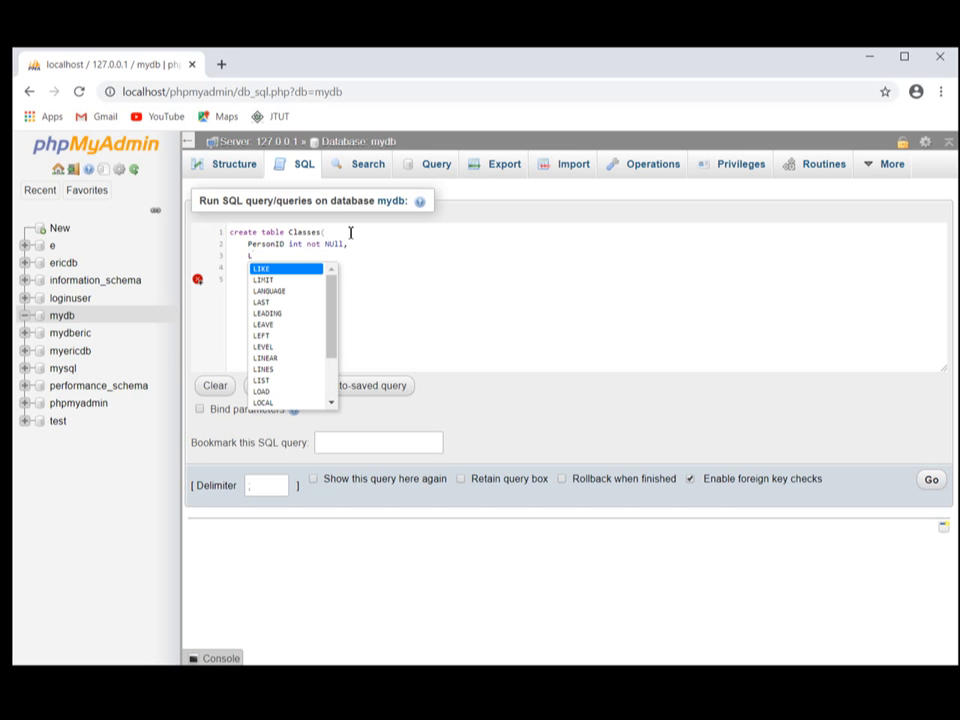
{"action": "type", "text": "astname"}
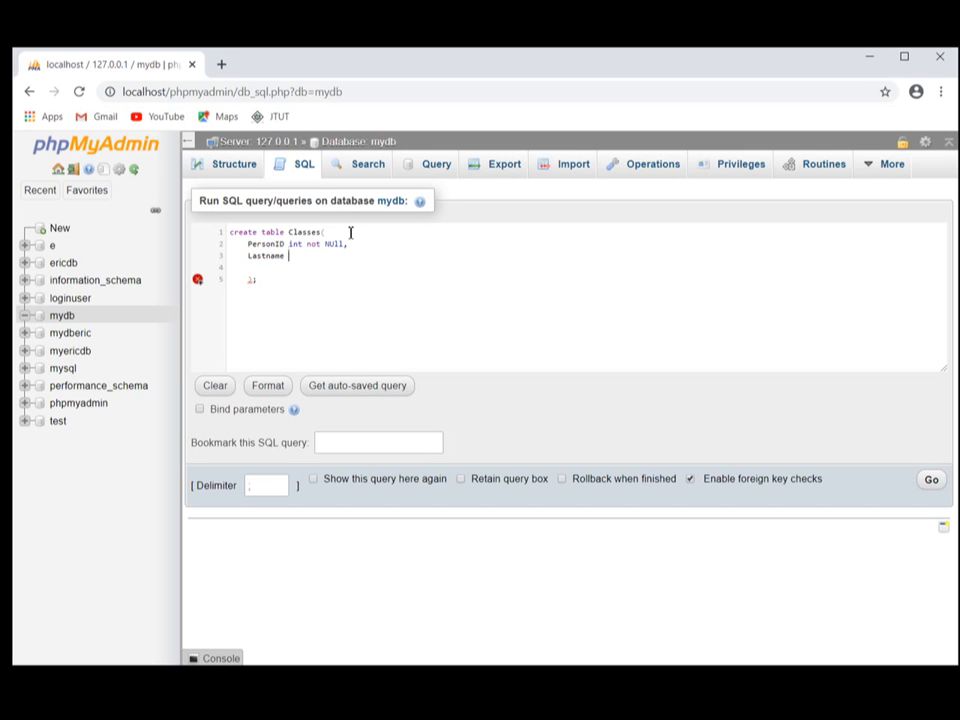
{"action": "type", "text": "varcha"}
{"action": "key", "text": "BackSpace"}
{"action": "key", "text": "BackSpace"}
{"action": "key", "text": "BackSpace"}
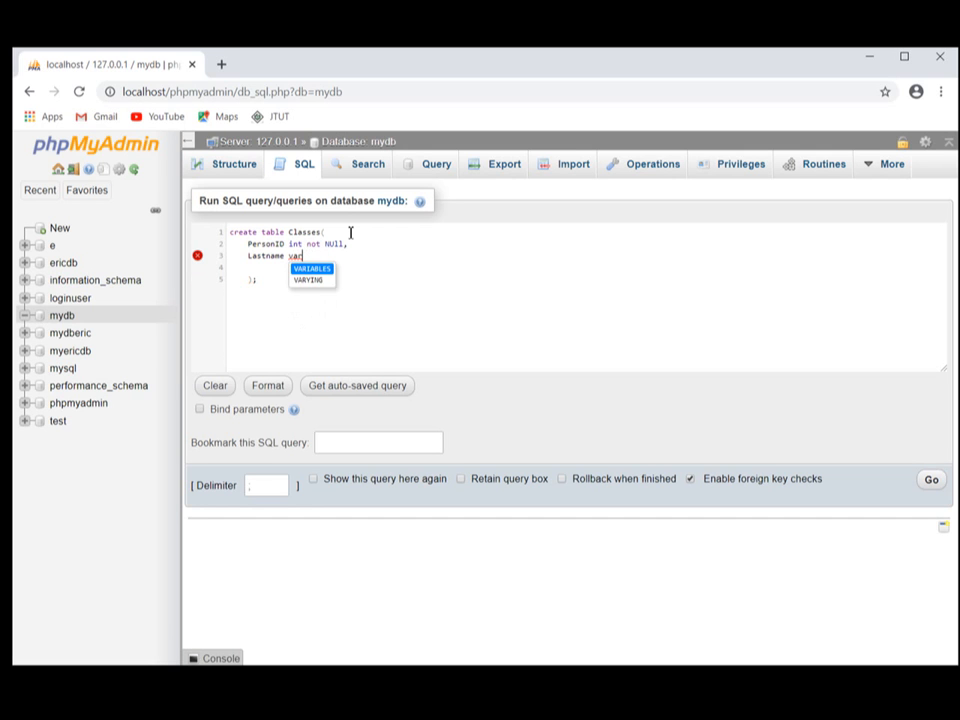
{"action": "type", "text": "char"}
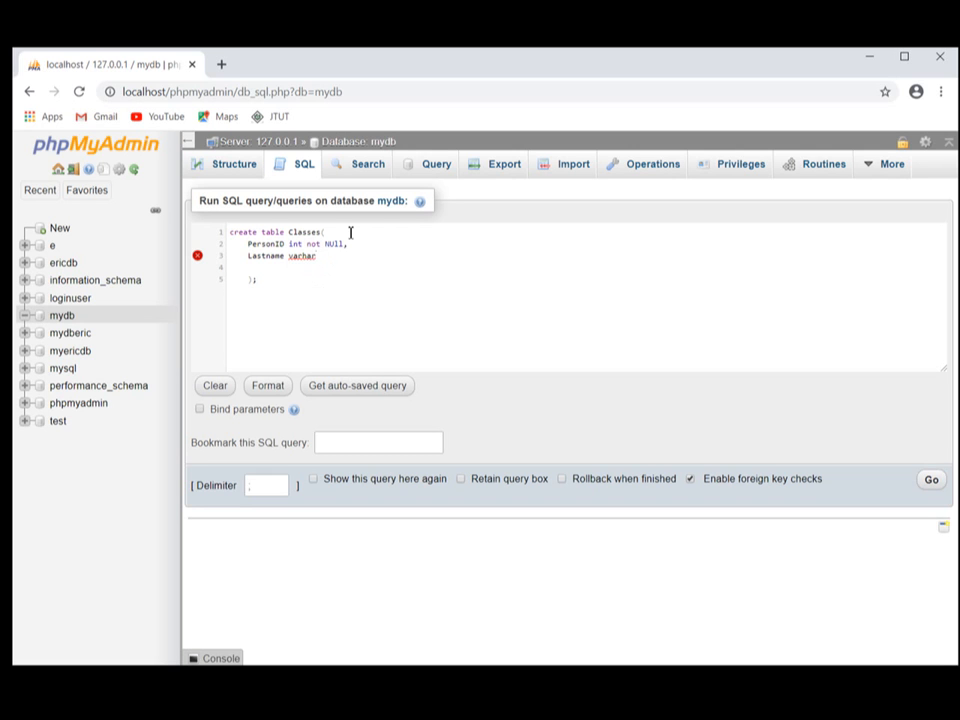
{"action": "type", "text": "(5),"}
{"action": "key", "text": "Return"}
{"action": "left_click", "coordinate": [302, 256]}
{"action": "type", "text": "c"}
{"action": "left_click", "coordinate": [373, 257]}
{"action": "key", "text": "Return"}
{"action": "type", "text": "Add"}
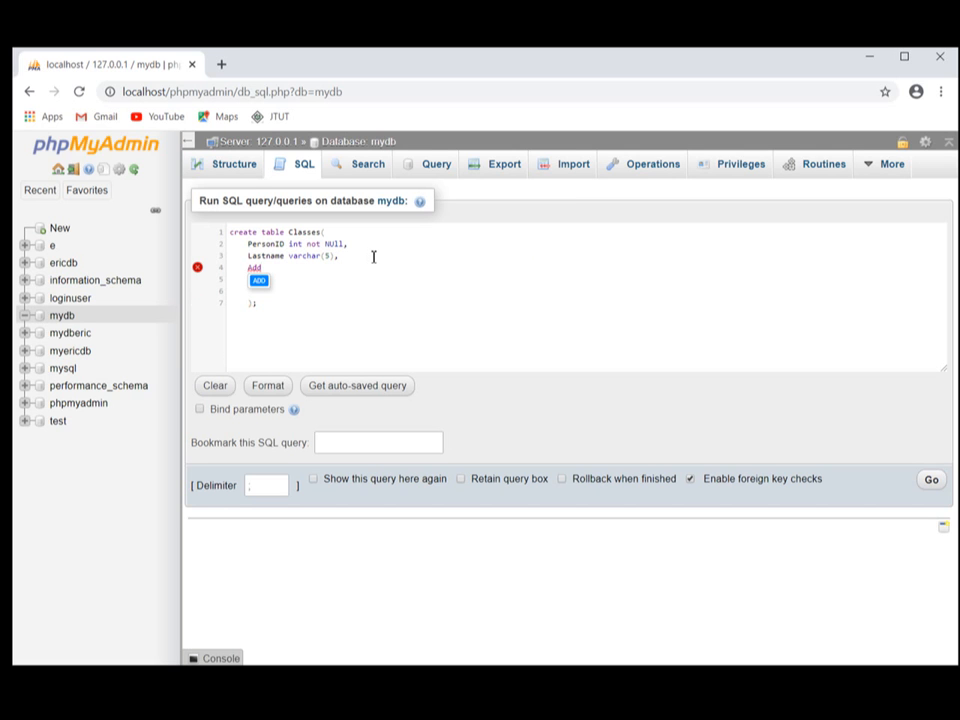
{"action": "key", "text": "BackSpace"}
{"action": "key", "text": "BackSpace"}
{"action": "key", "text": "BackSpace"}
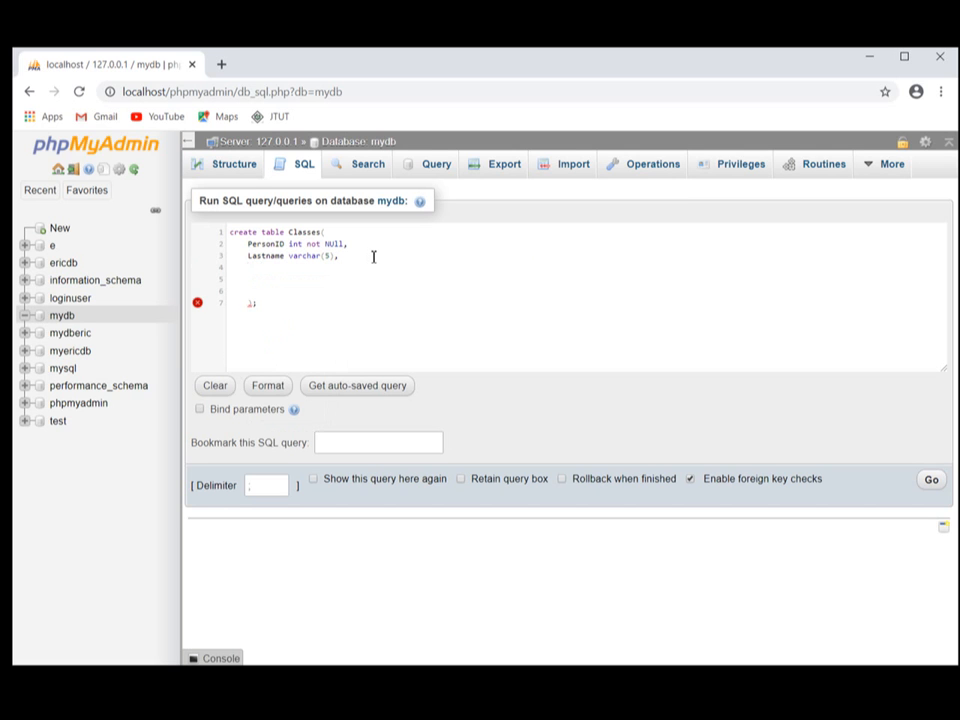
Step: Add a Firstname varchar(50) column below Lastname and set the Lastname length to 50
{"action": "type", "text": "First"}
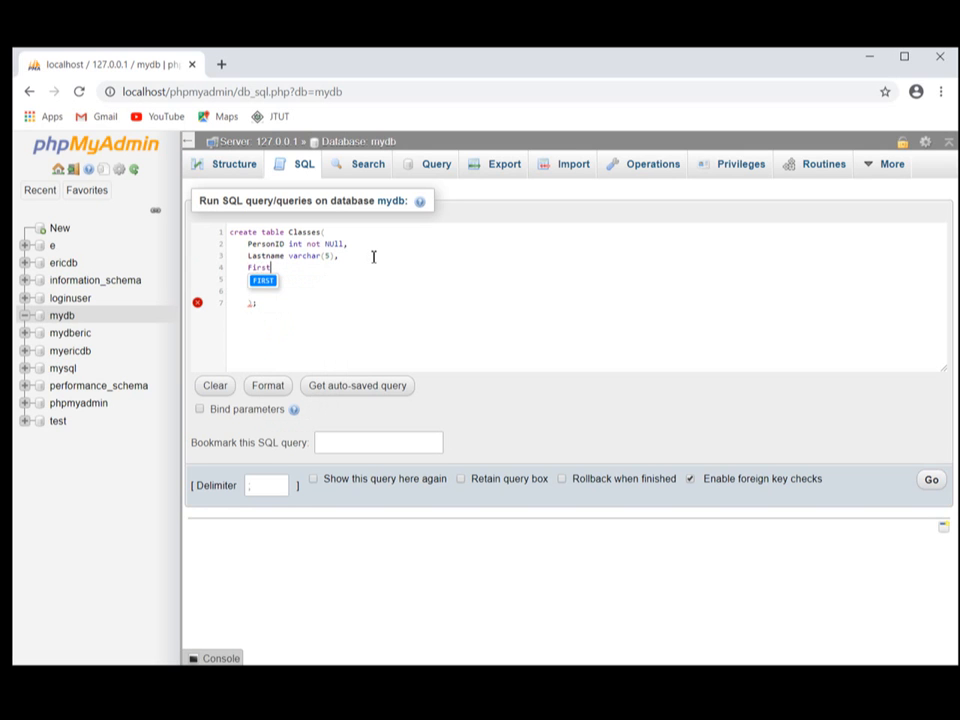
{"action": "type", "text": "name"}
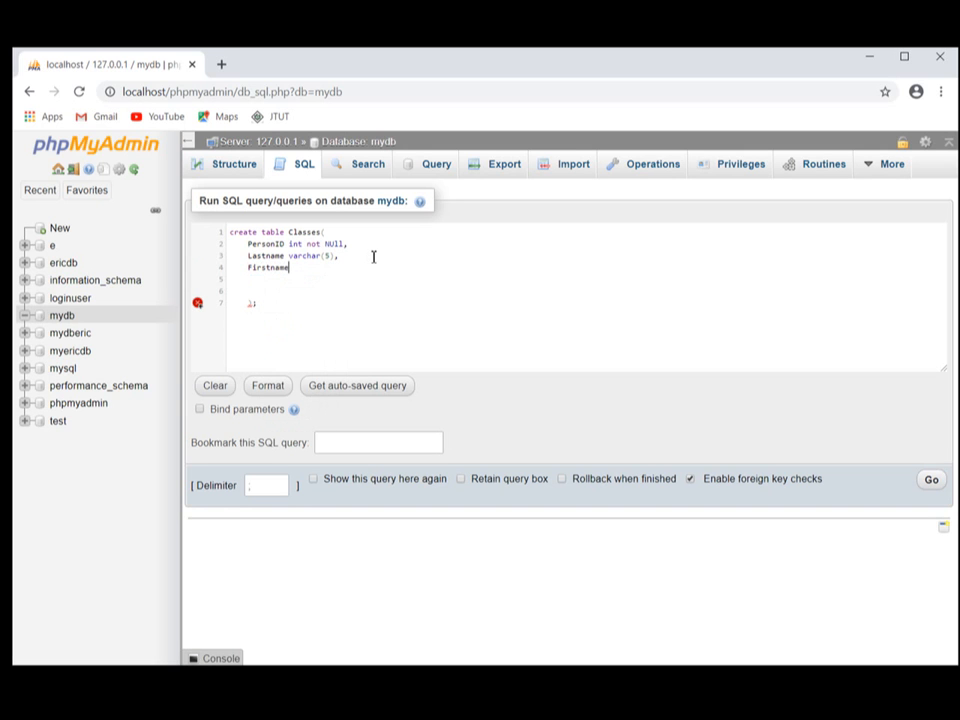
{"action": "type", "text": " varch"}
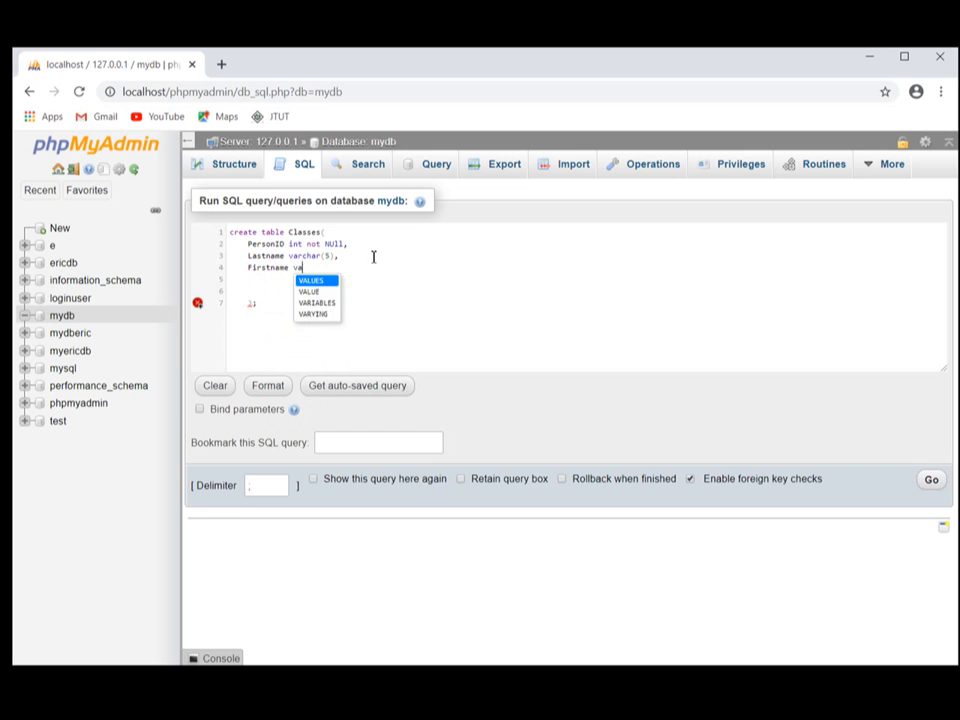
{"action": "key", "text": "BackSpace"}
{"action": "key", "text": "BackSpace"}
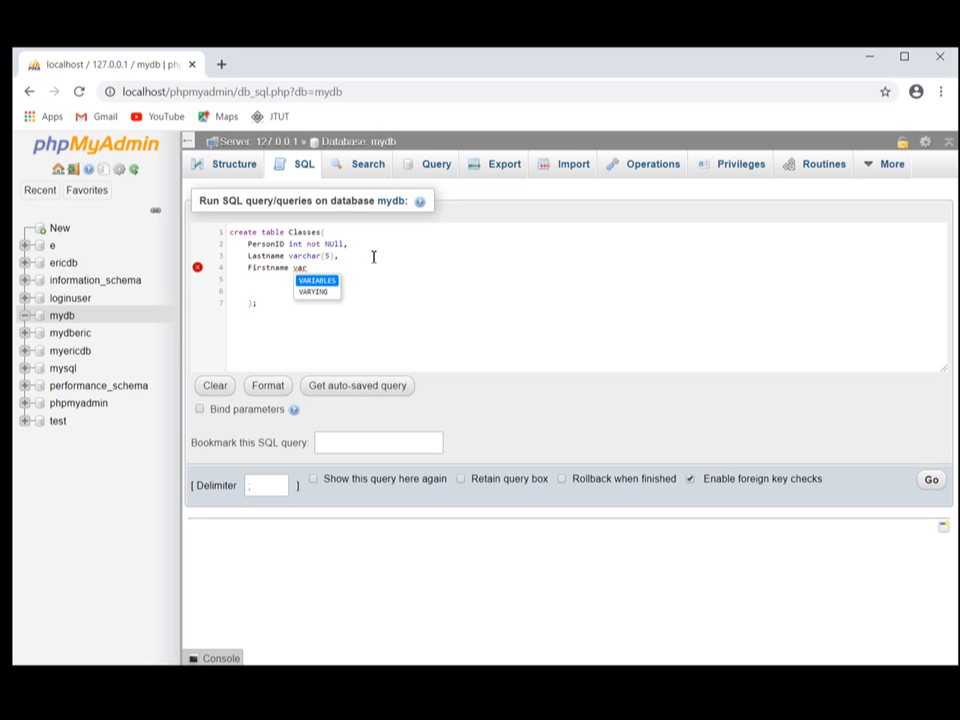
{"action": "type", "text": "char"}
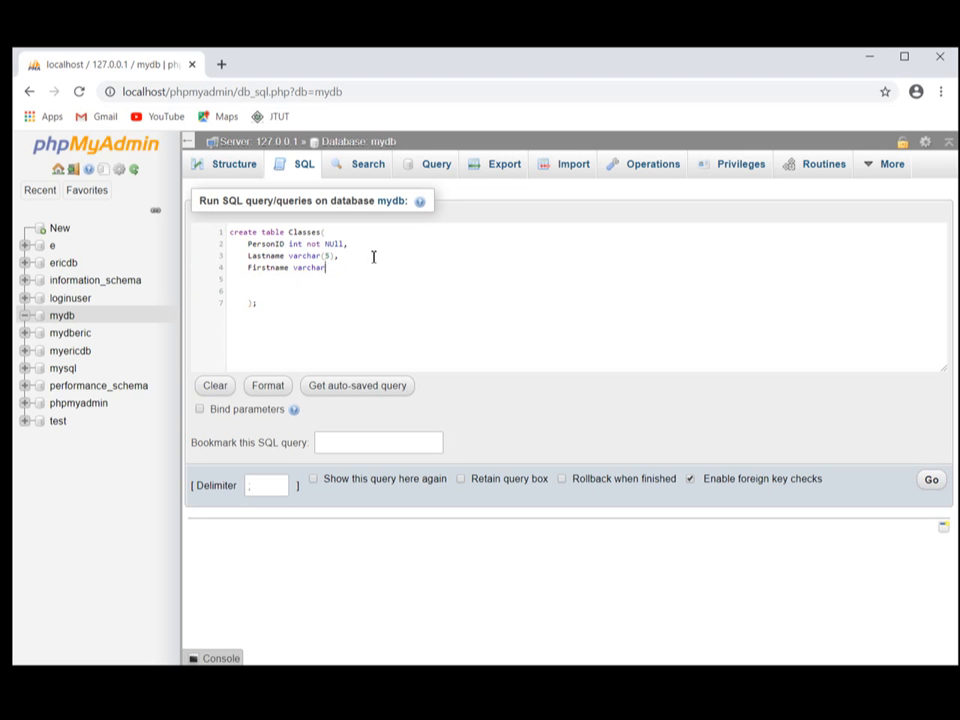
{"action": "type", "text": "(50)"}
{"action": "left_click", "coordinate": [330, 256]}
{"action": "type", "text": "0"}
Step: End the Firstname line with a comma and remove the surplus blank lines before the closing parenthesis
{"action": "left_click", "coordinate": [385, 267]}
{"action": "type", "text": ","}
{"action": "left_click", "coordinate": [332, 284]}
{"action": "key", "text": "BackSpace"}
{"action": "key", "text": "BackSpace"}
{"action": "left_click", "coordinate": [253, 279]}
{"action": "left_click", "coordinate": [355, 268]}
{"action": "type", "text": ","}
Step: Add Address varchar(50) as the last column of the Classes table and run the create table query
{"action": "left_click", "coordinate": [263, 278]}
{"action": "type", "text": "Add"}
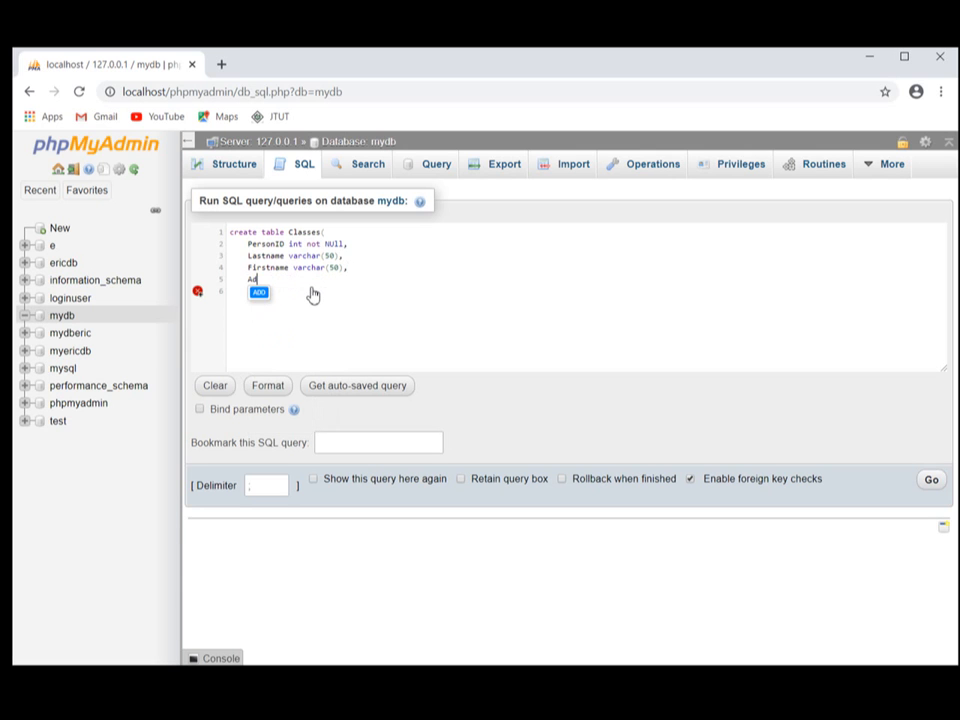
{"action": "type", "text": "ress"}
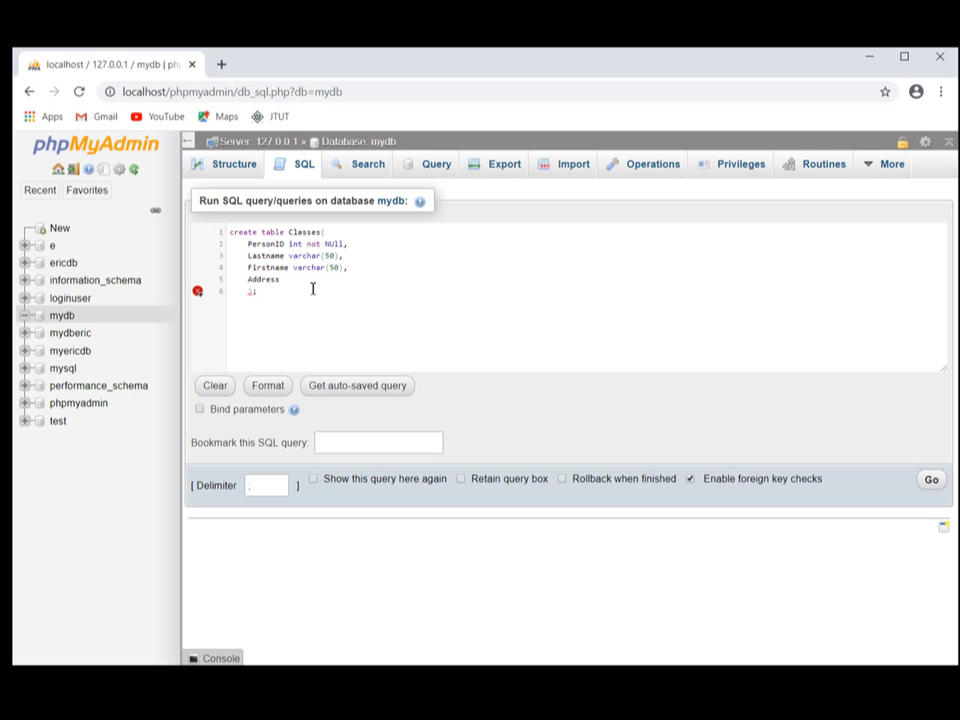
{"action": "type", "text": " varchar("}
{"action": "key", "text": "BackSpace"}
{"action": "type", "text": "0"}
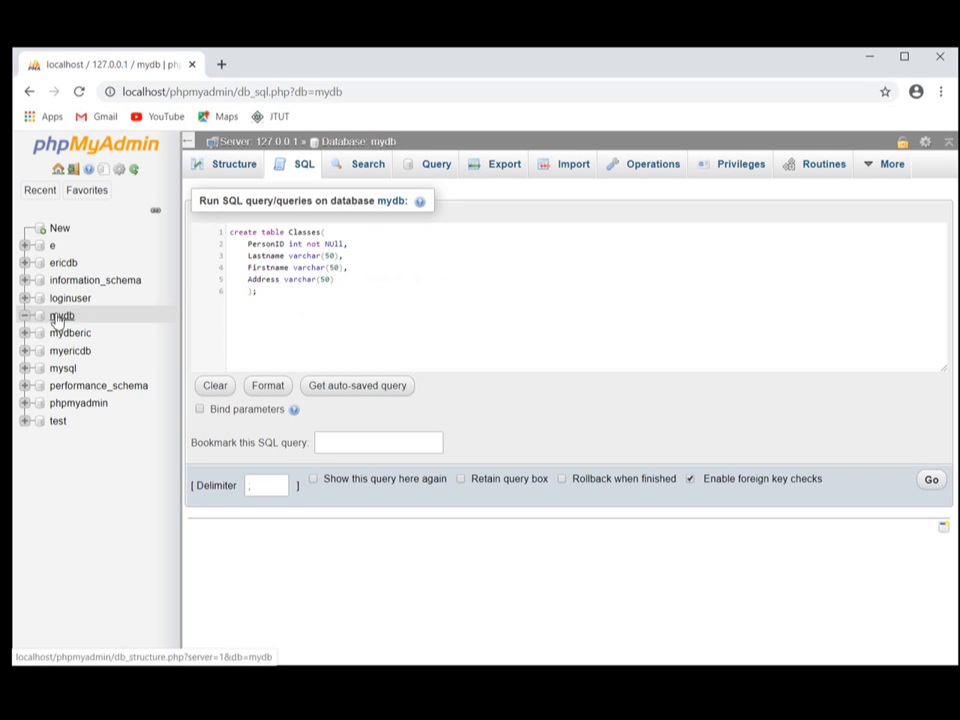
{"action": "left_click", "coordinate": [929, 484]}
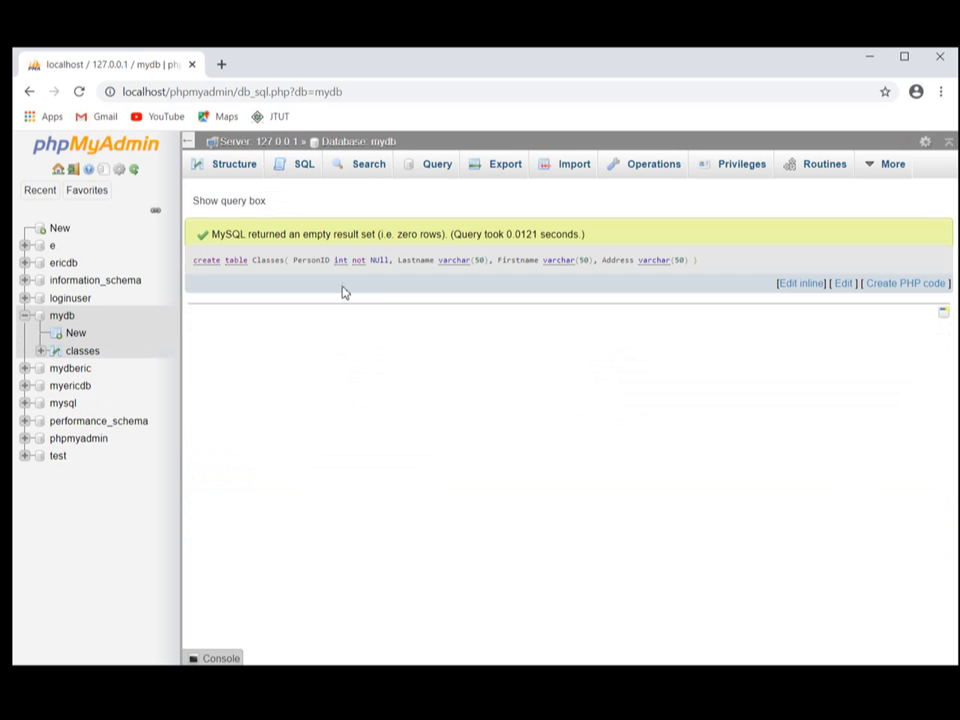
Step: View the structure and rows of the classes table and expand its columns in the navigation tree
{"action": "left_click", "coordinate": [43, 352]}
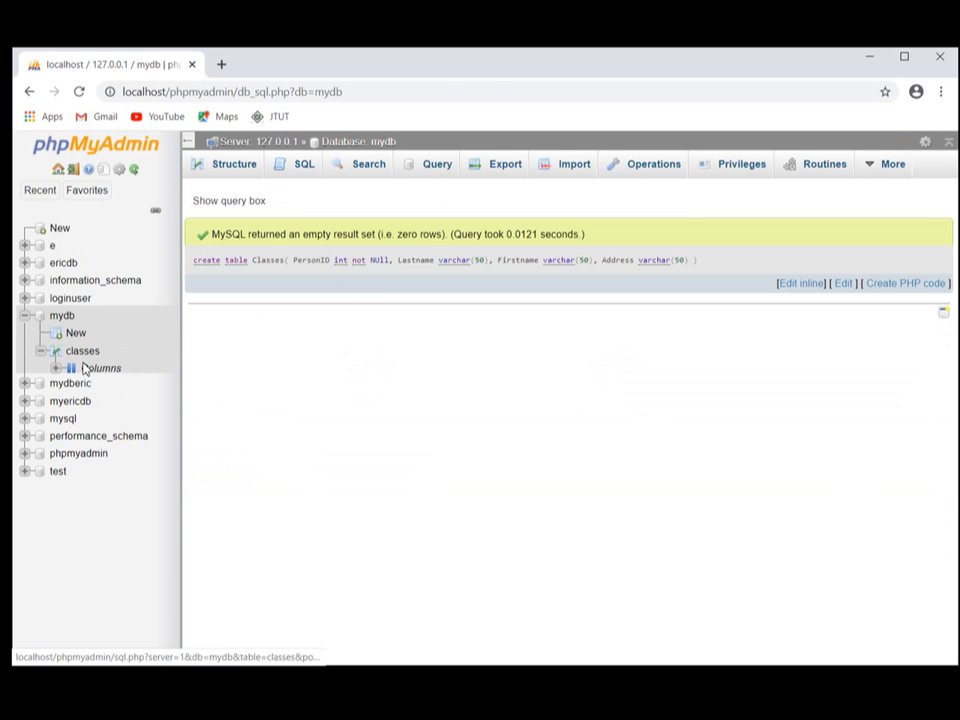
{"action": "left_click", "coordinate": [91, 372]}
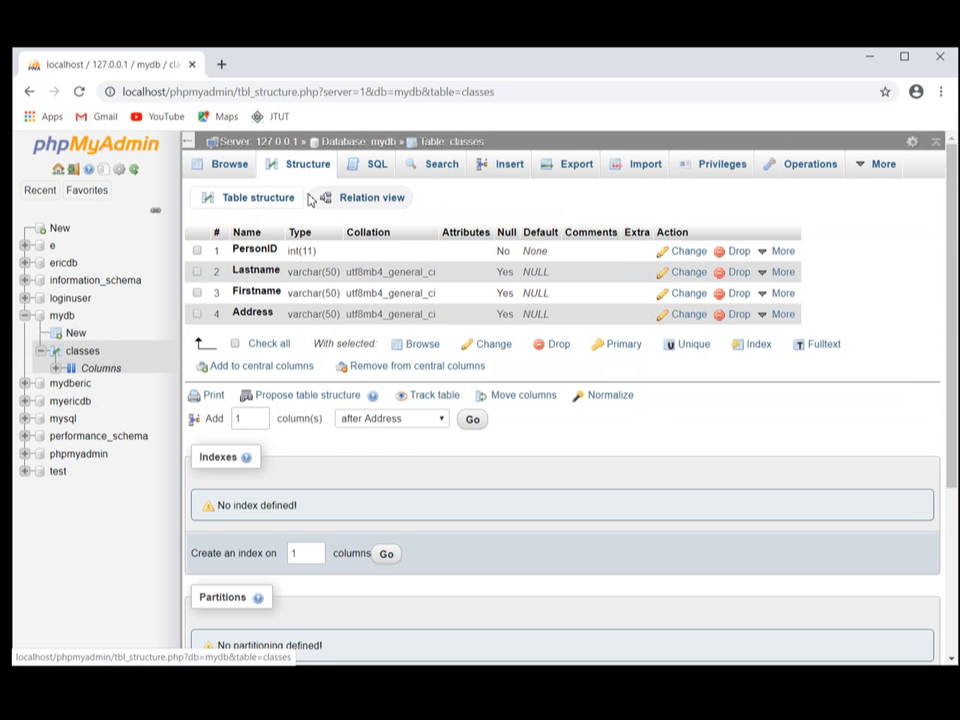
{"action": "left_click", "coordinate": [240, 166]}
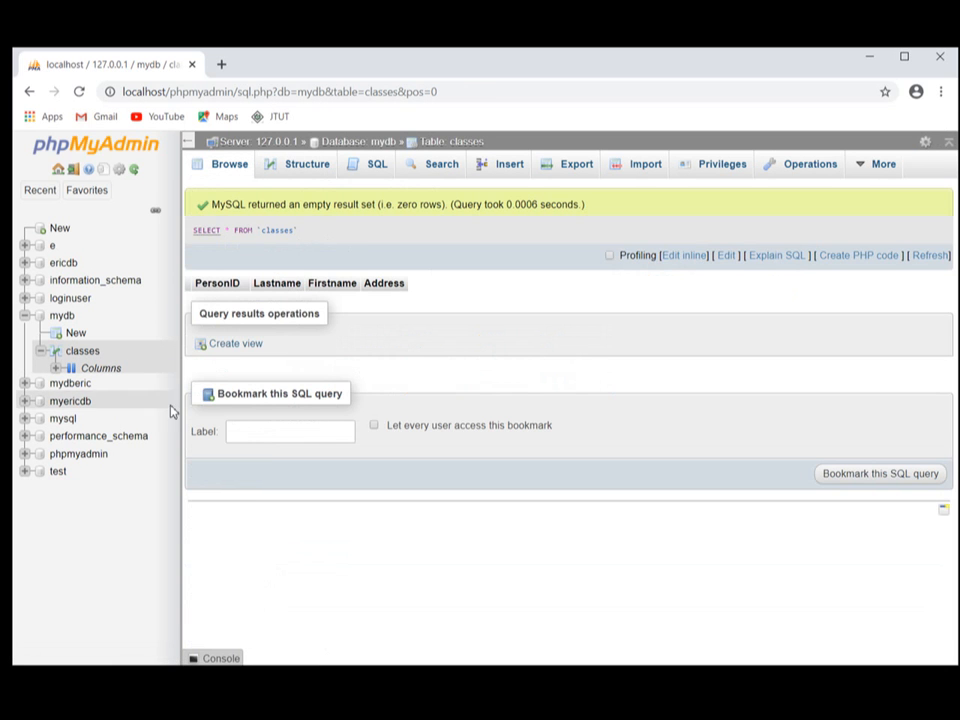
{"action": "left_click", "coordinate": [100, 369]}
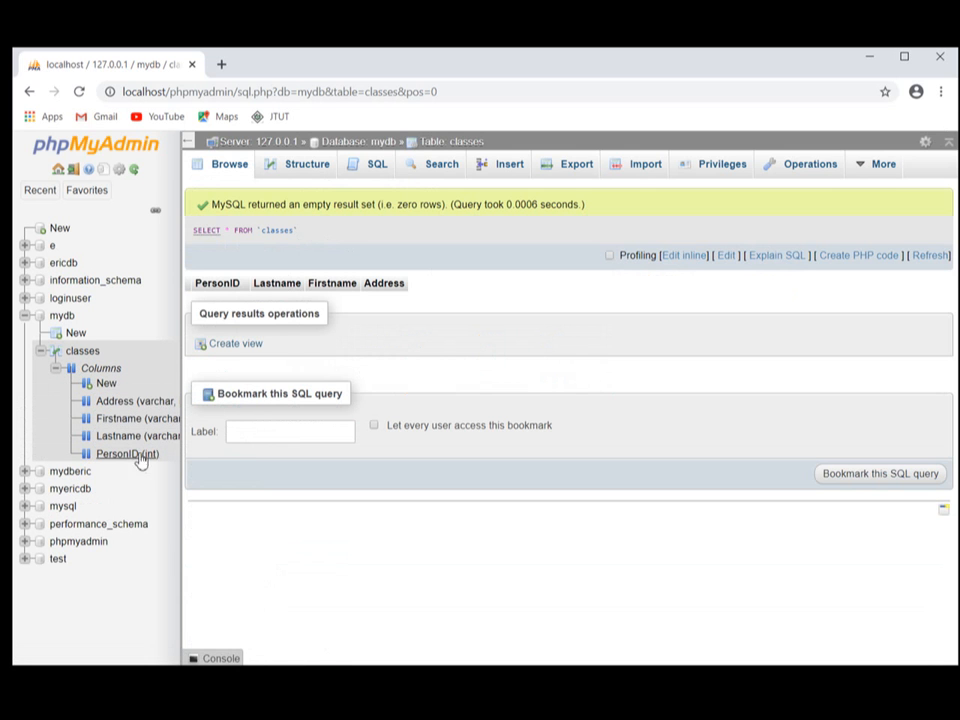
Step: Drop the Address column from the classes table structure
{"action": "left_click", "coordinate": [290, 178]}
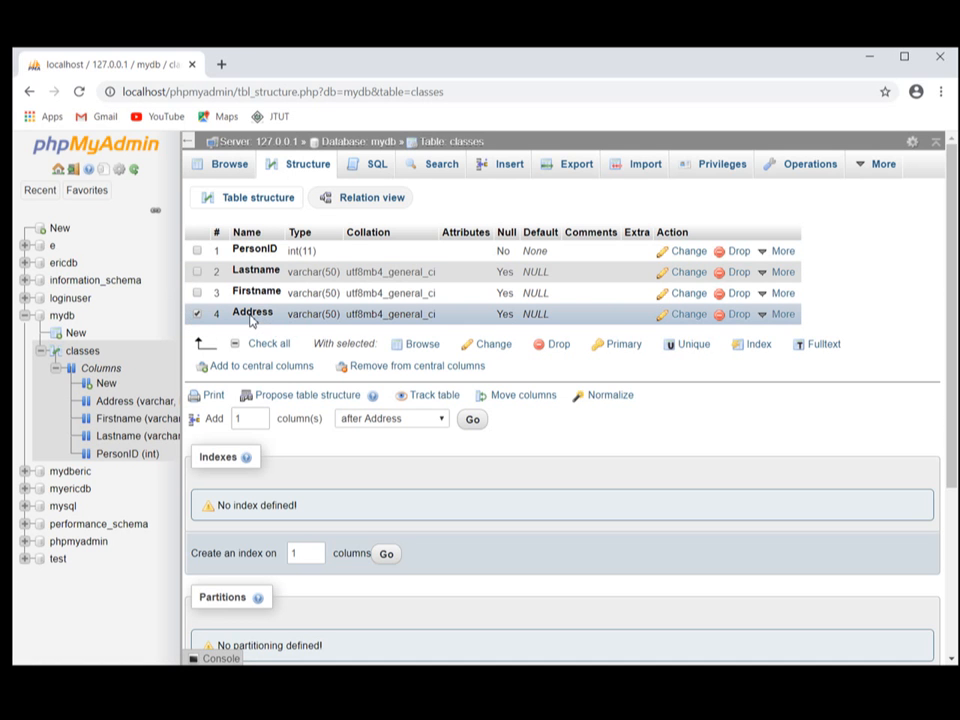
{"action": "left_click", "coordinate": [736, 316]}
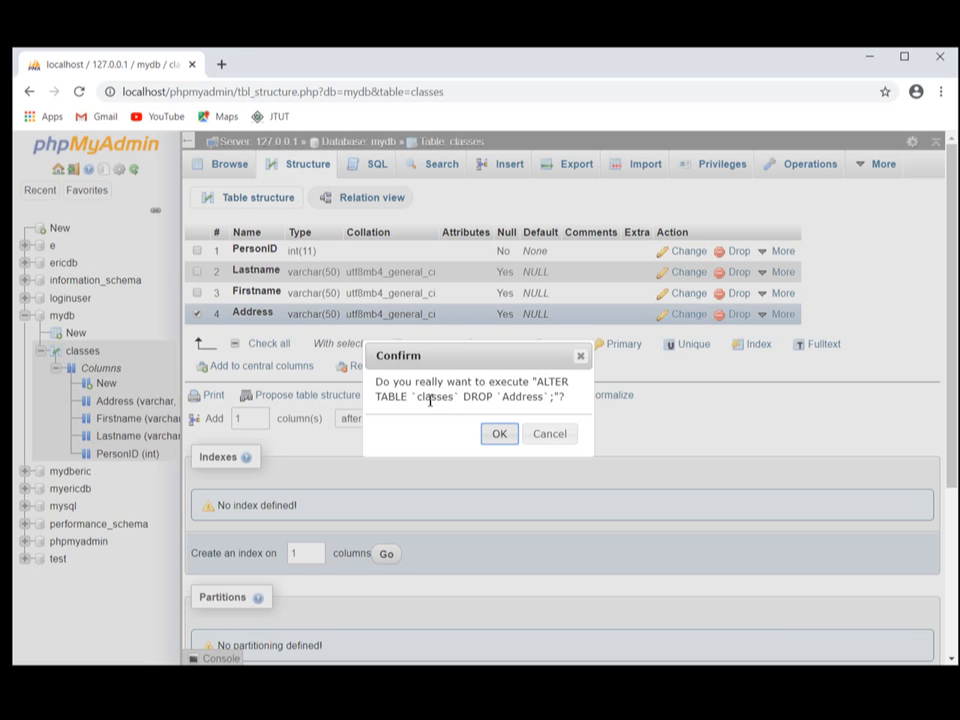
{"action": "left_click", "coordinate": [499, 435]}
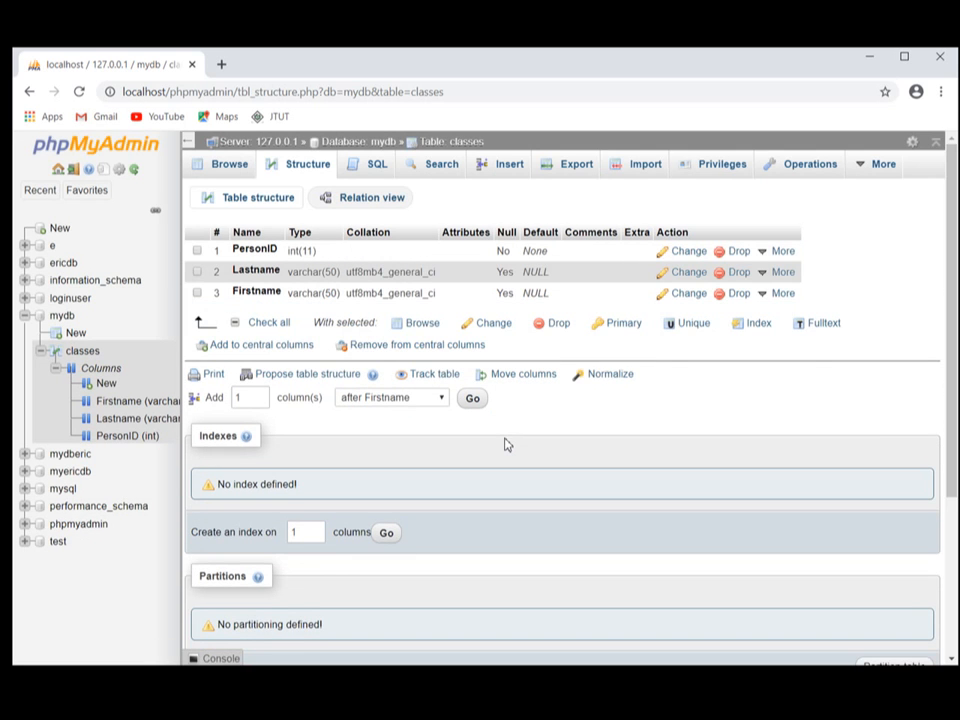
Step: Reopen the classes table of mydb and clear the default SELECT statement from its SQL query editor
{"action": "left_click", "coordinate": [58, 169]}
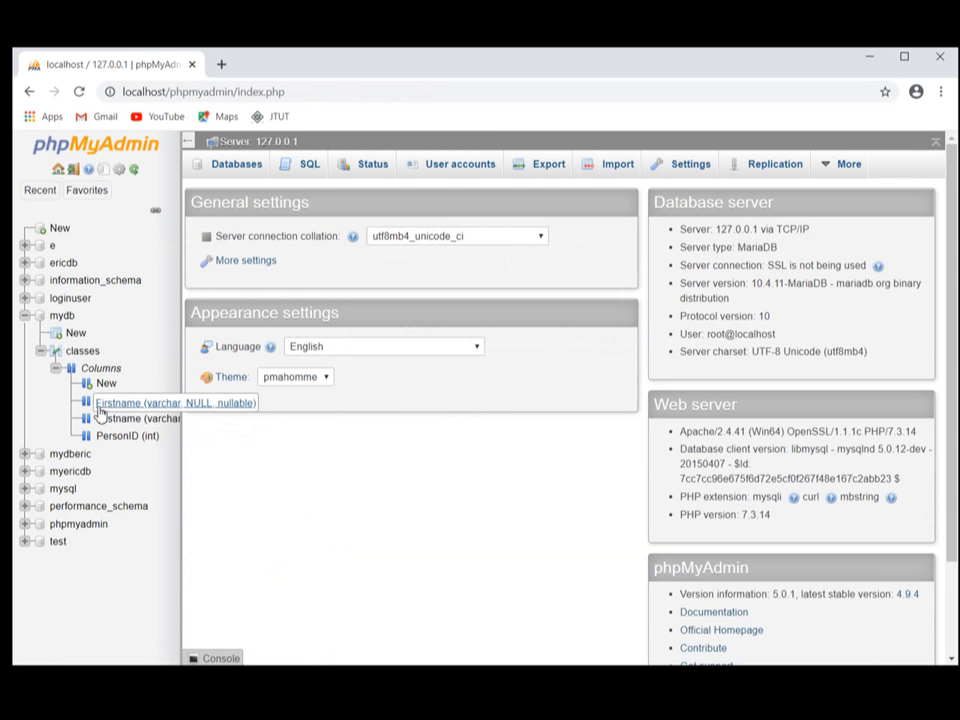
{"action": "left_click", "coordinate": [100, 369]}
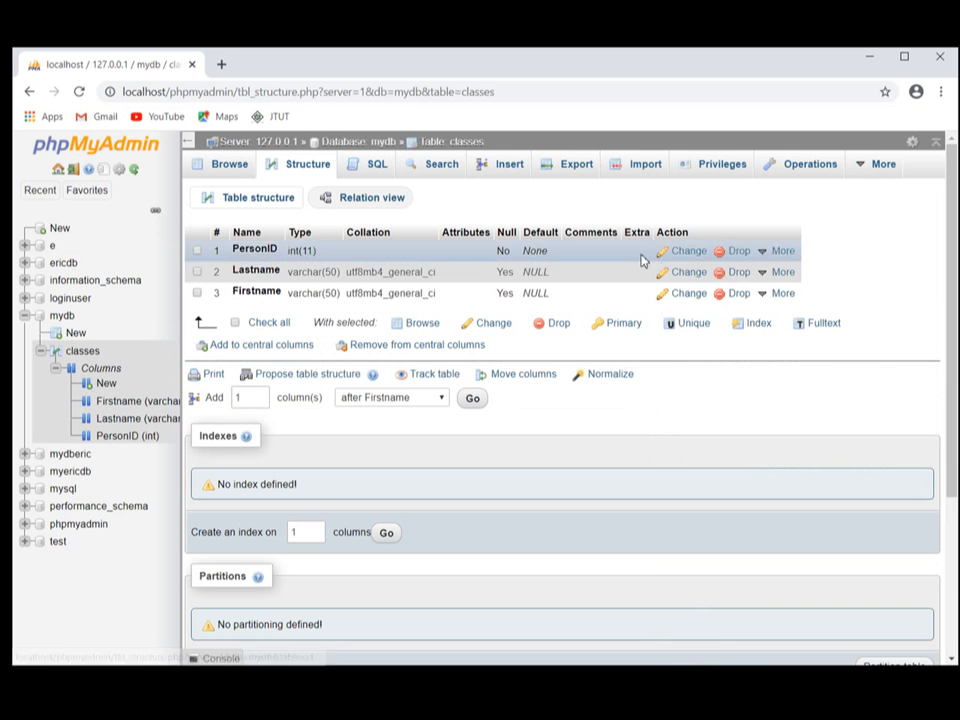
{"action": "left_click", "coordinate": [377, 166]}
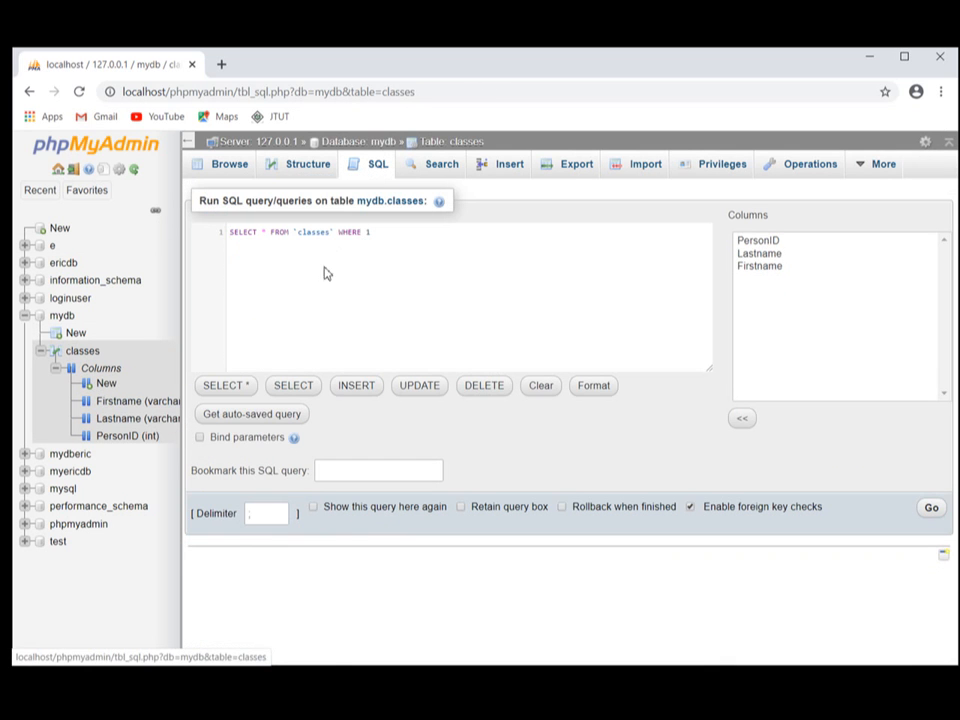
{"action": "left_click_drag", "start_coordinate": [313, 239], "coordinate": [225, 238]}
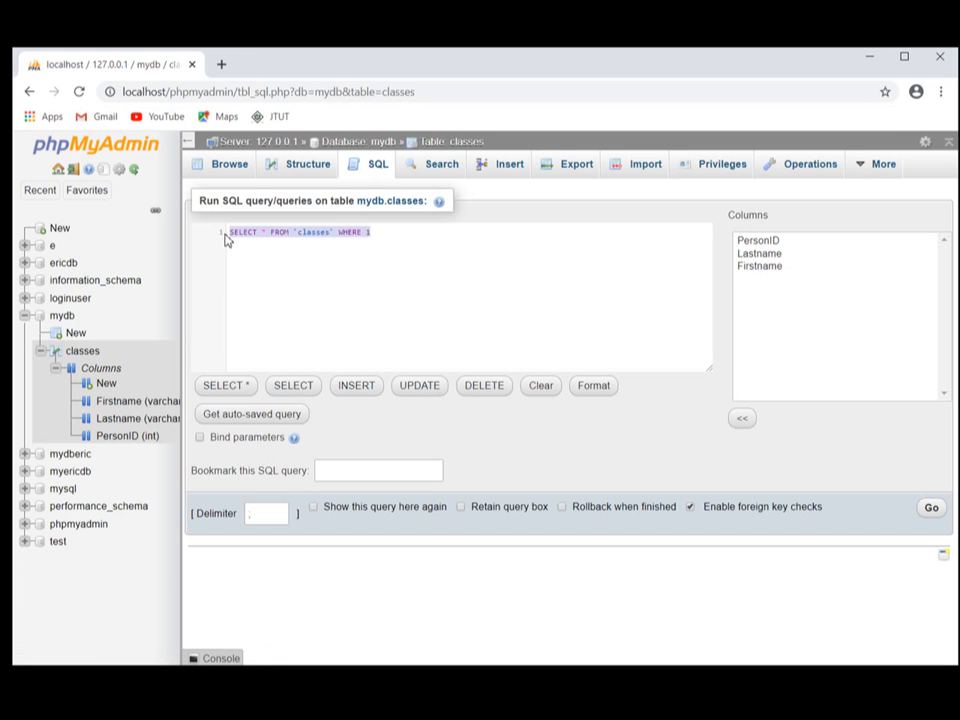
{"action": "key", "text": "BackSpace"}
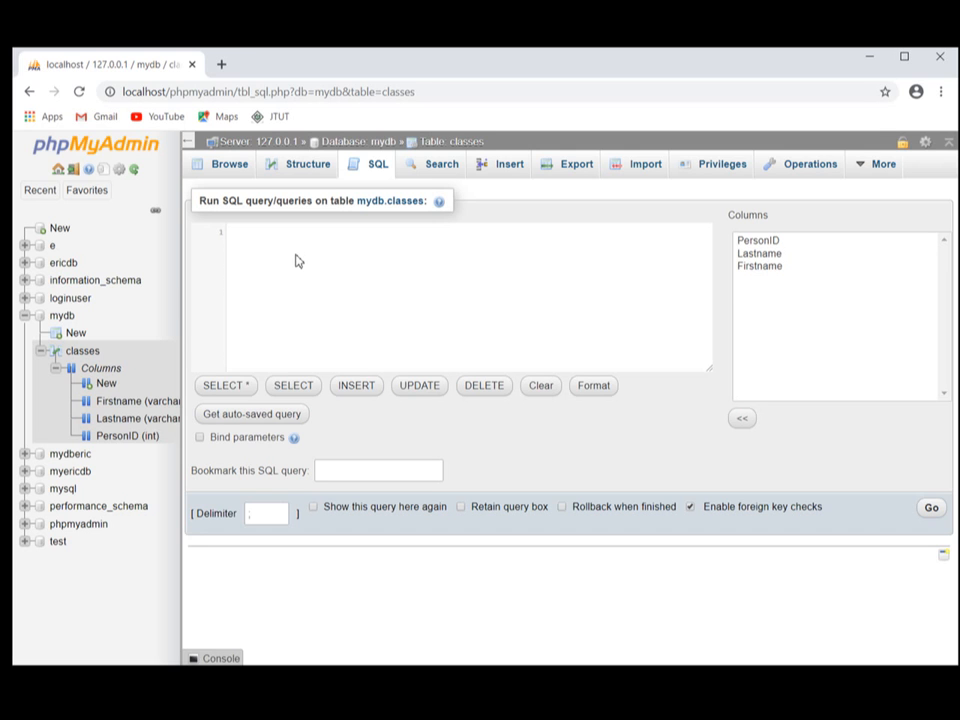
Step: Write and run the query alter TABLE classes ADD Address varchar(50); to add the Address column
{"action": "type", "text": "alter t"}
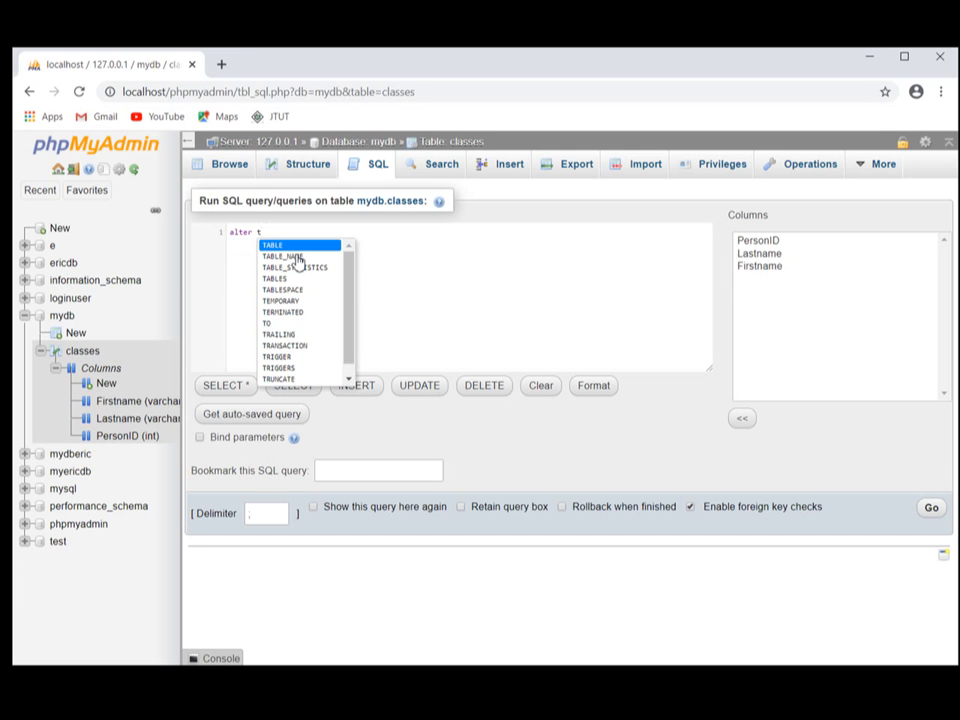
{"action": "type", "text": "able"}
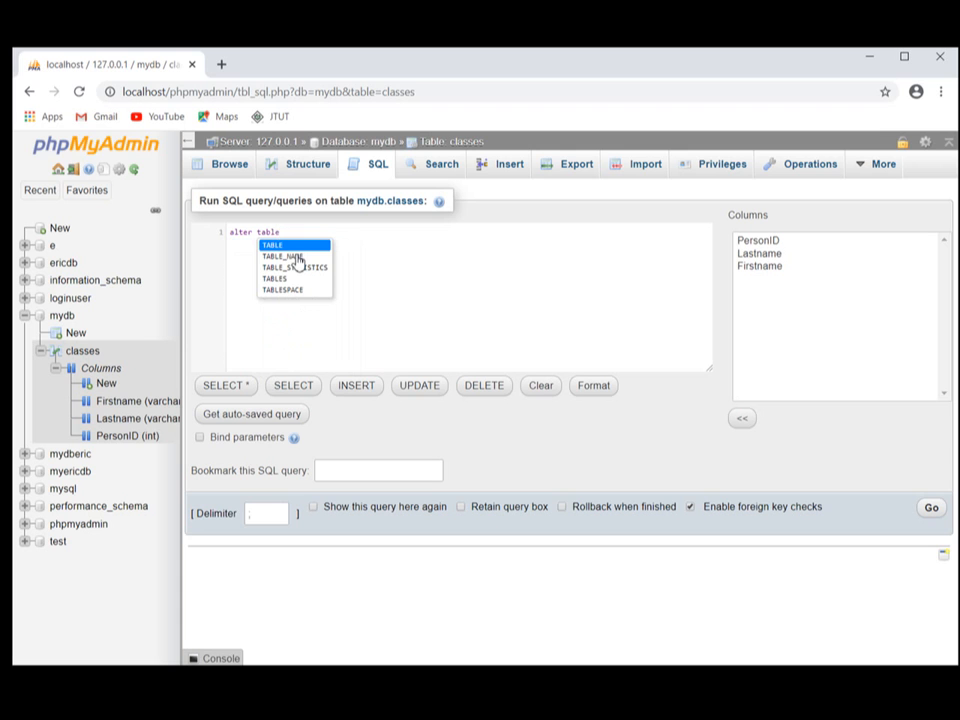
{"action": "left_click", "coordinate": [305, 247]}
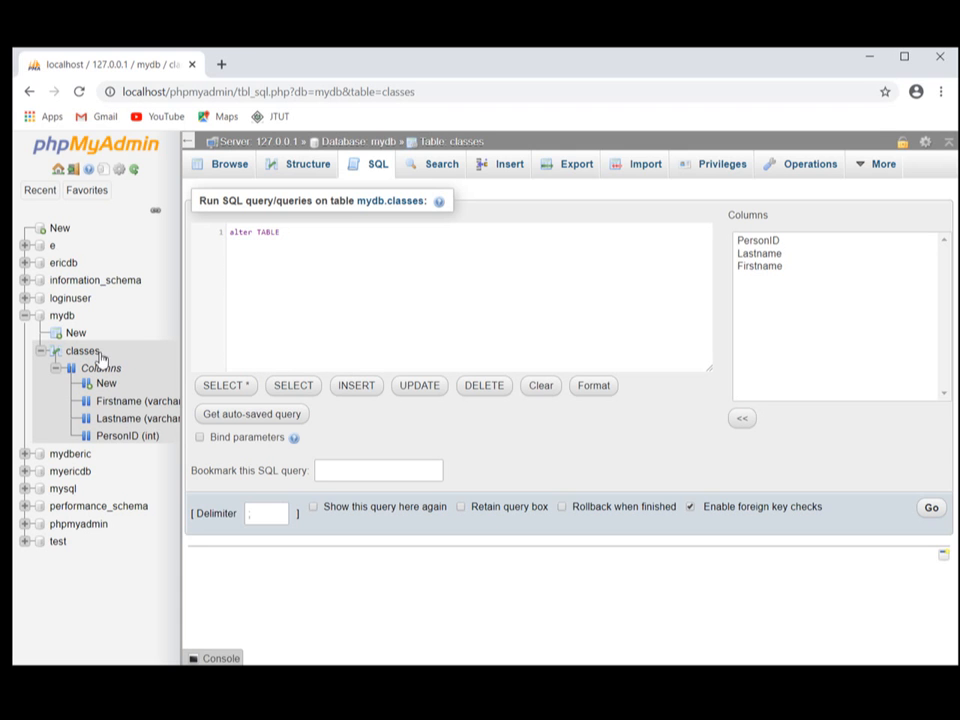
{"action": "type", "text": "clas"}
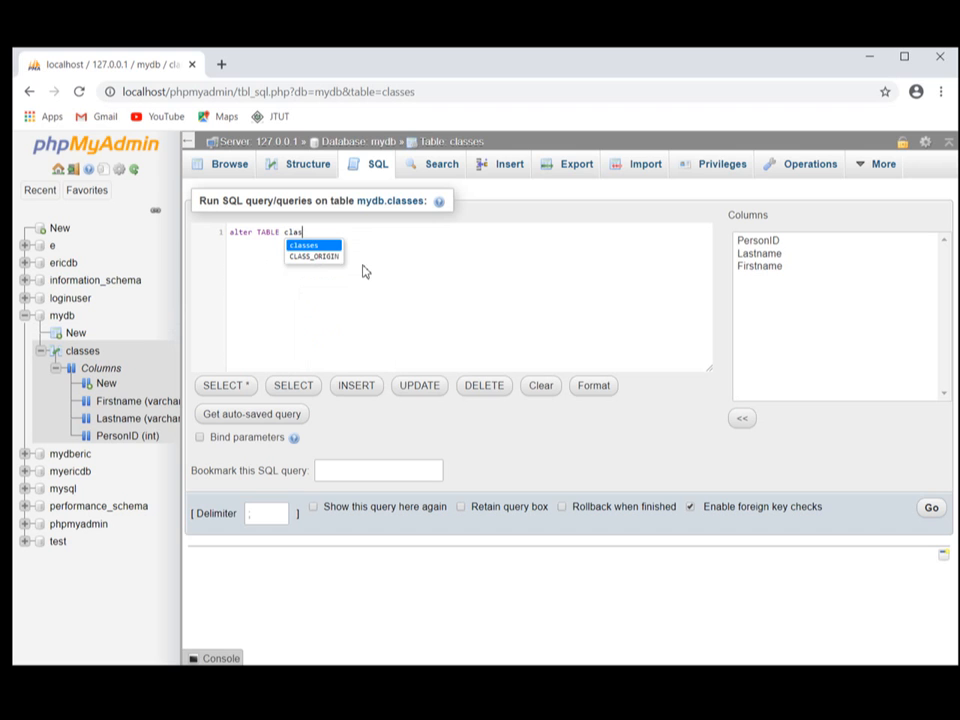
{"action": "key", "text": "Return"}
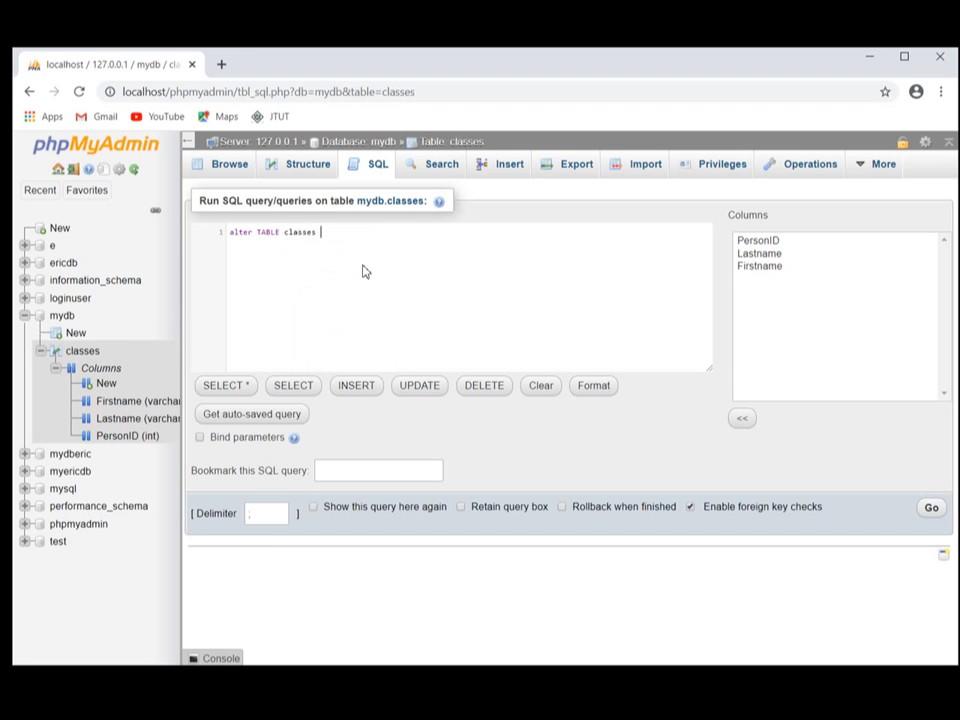
{"action": "type", "text": "ADD Address varchar(50);"}
{"action": "left_click", "coordinate": [931, 510]}
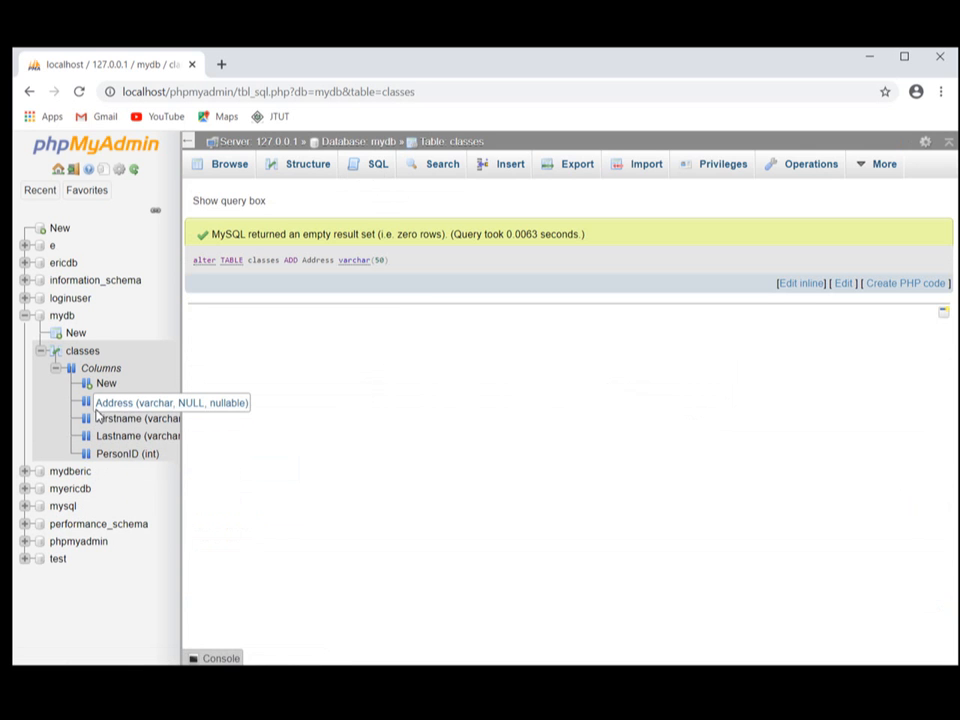
Step: Enable auto-increment on the PersonID column of the classes table and save the column definition
{"action": "left_click", "coordinate": [124, 405]}
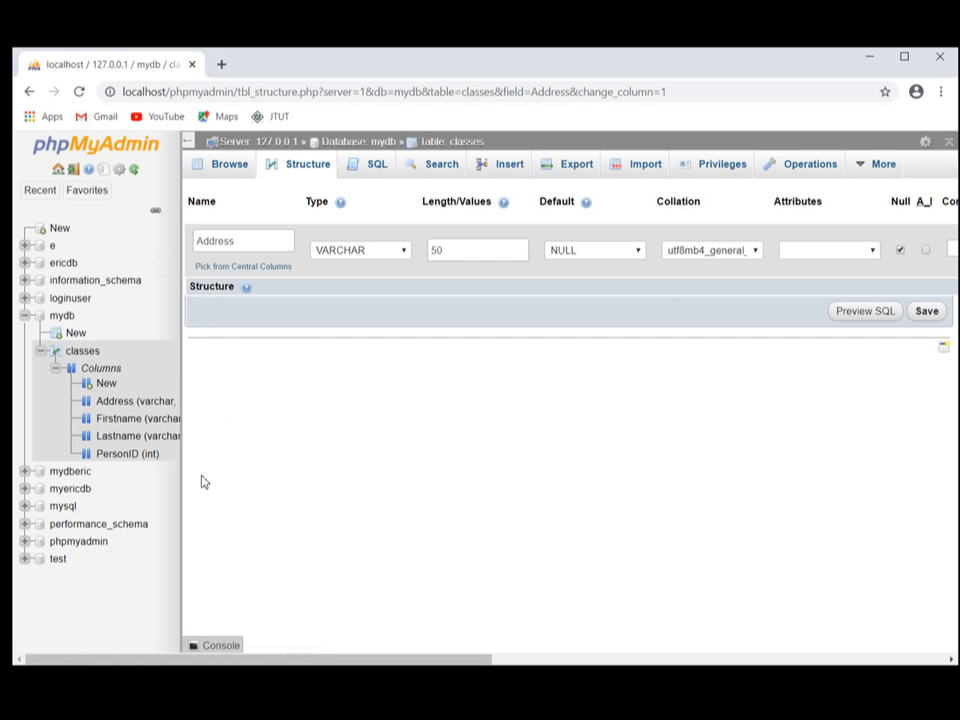
{"action": "left_click", "coordinate": [124, 456]}
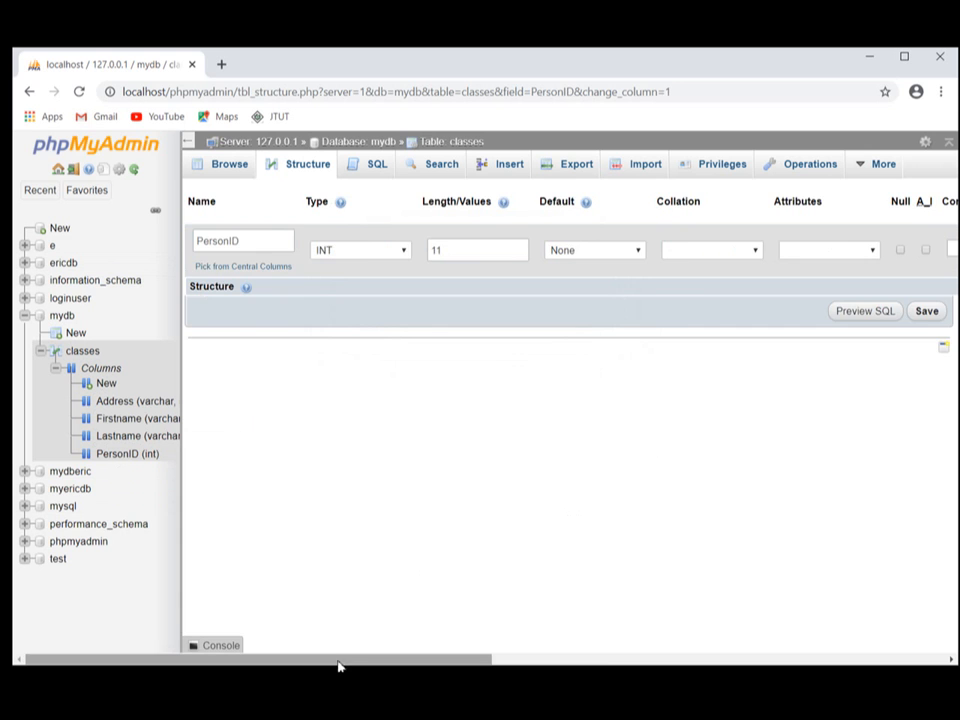
{"action": "left_click_drag", "start_coordinate": [339, 662], "coordinate": [310, 650]}
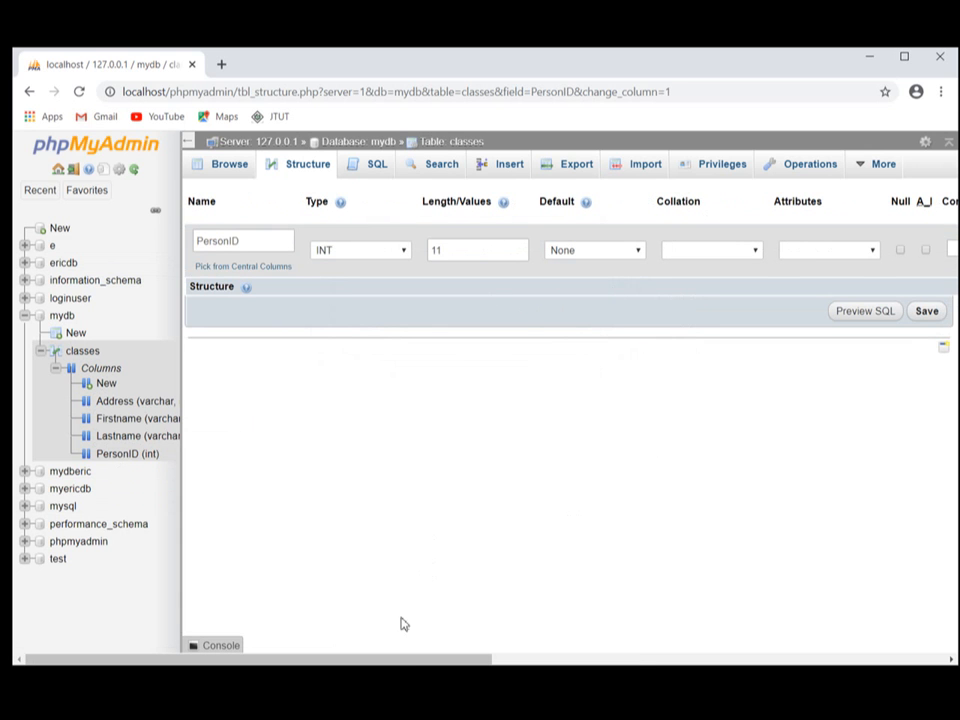
{"action": "left_click_drag", "start_coordinate": [390, 660], "coordinate": [571, 663]}
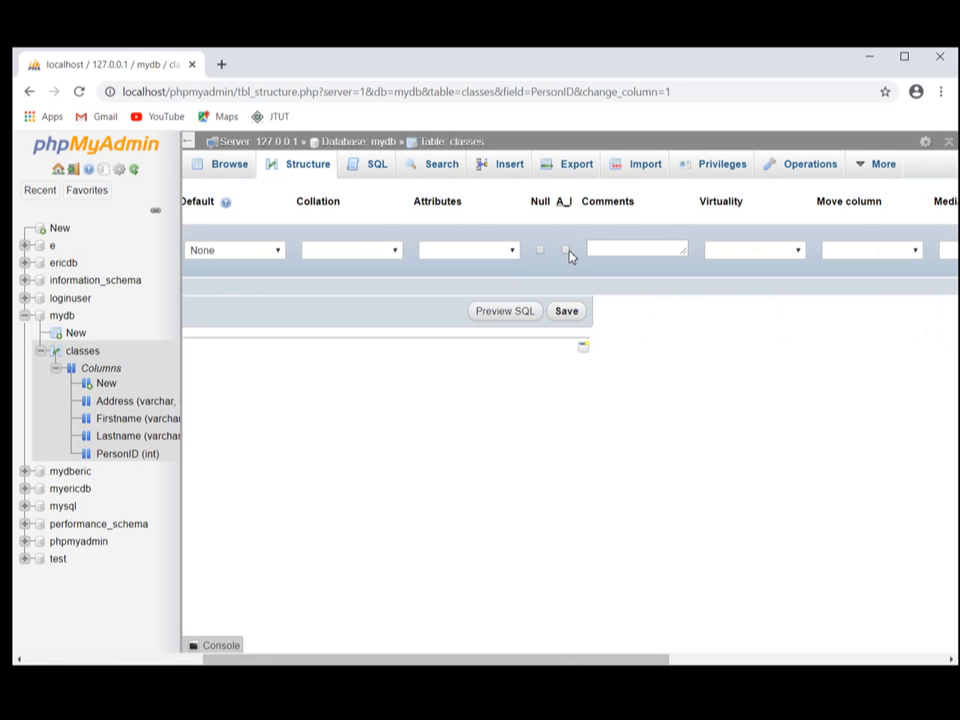
{"action": "left_click", "coordinate": [565, 252]}
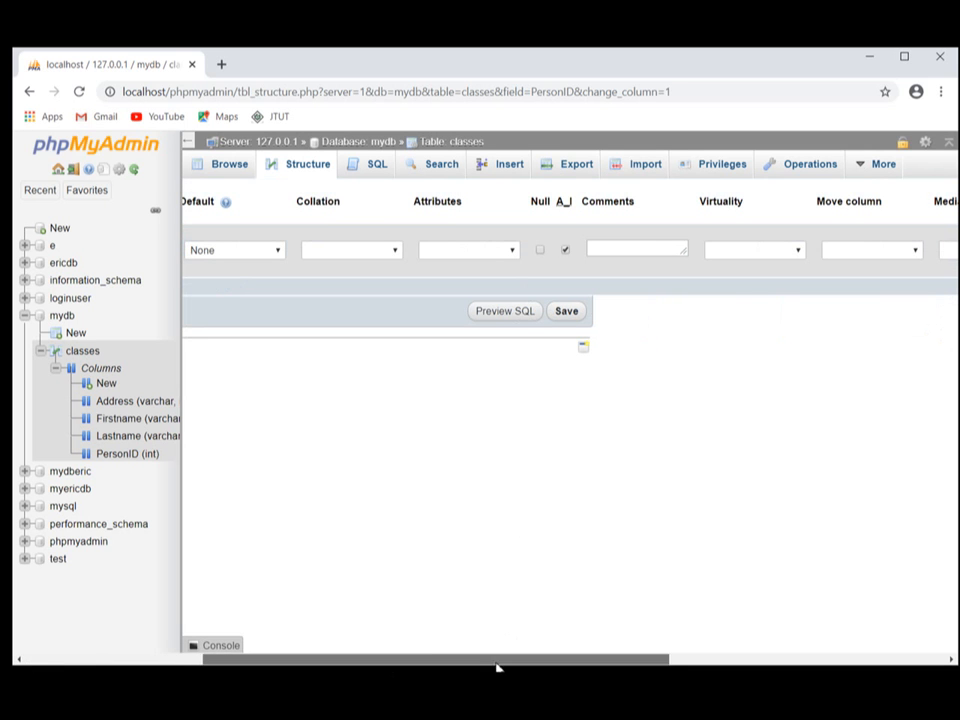
{"action": "left_click_drag", "start_coordinate": [497, 666], "coordinate": [297, 636]}
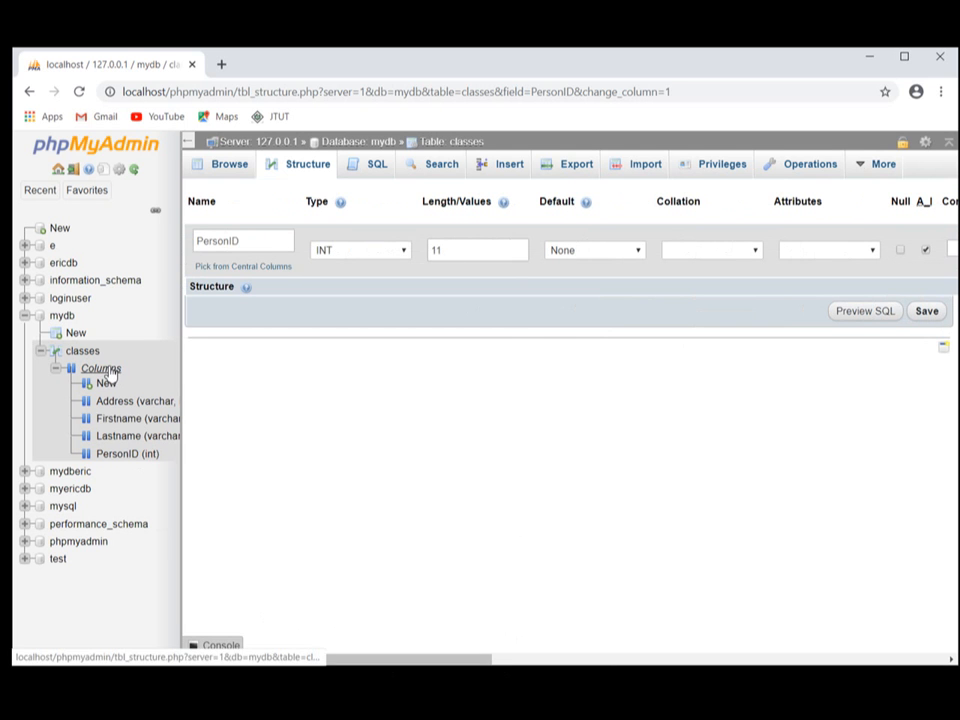
{"action": "left_click", "coordinate": [925, 315]}
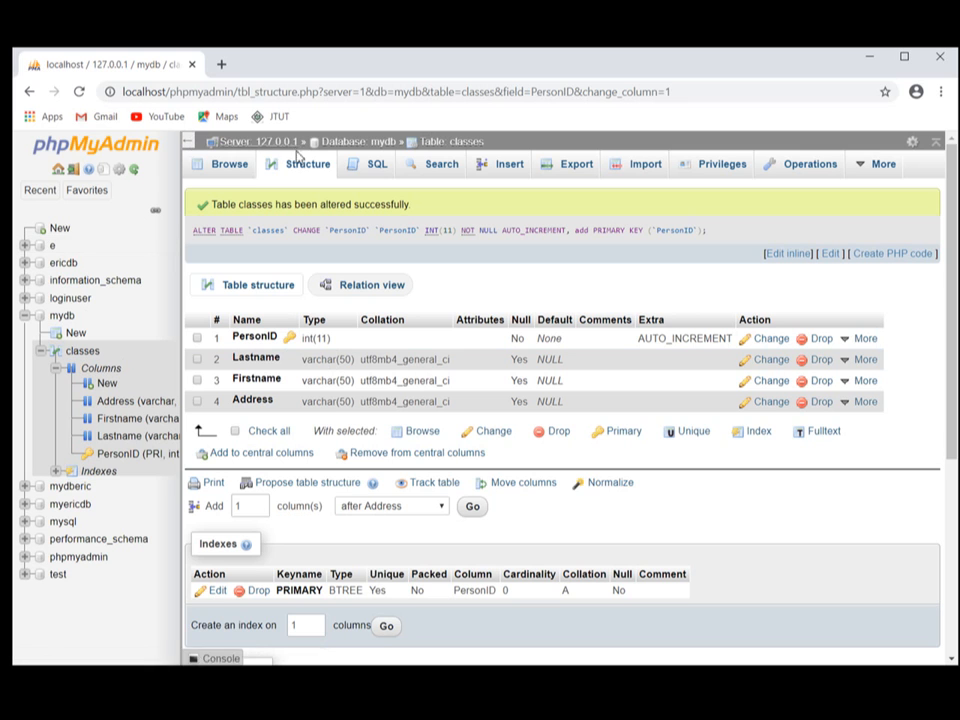
Step: View the rows and the column structure of the classes table
{"action": "left_click", "coordinate": [373, 170]}
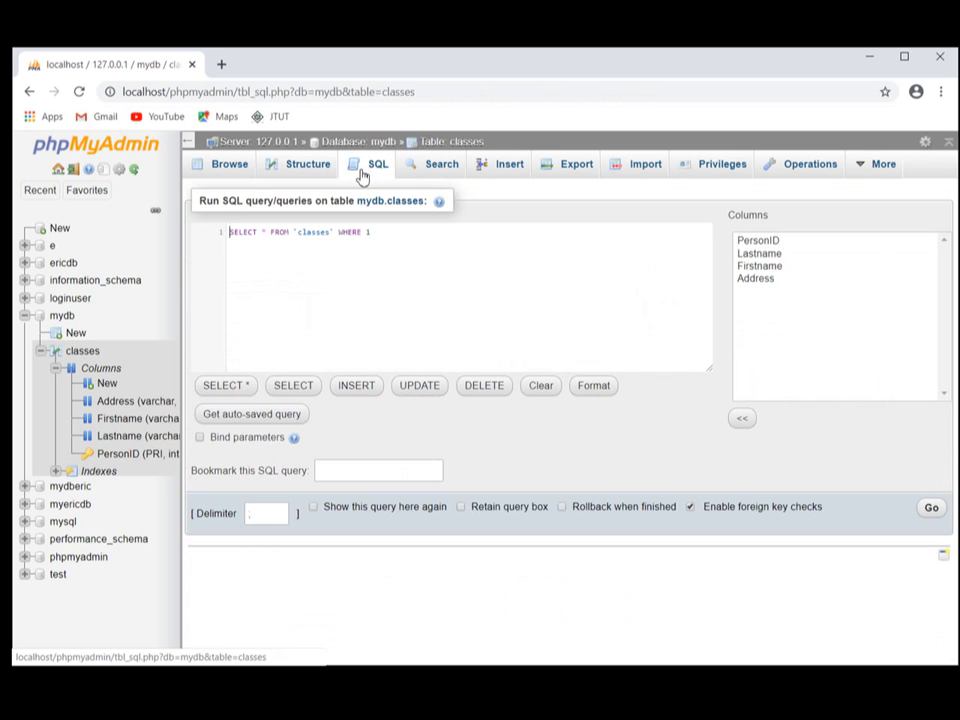
{"action": "left_click_drag", "start_coordinate": [427, 237], "coordinate": [216, 235]}
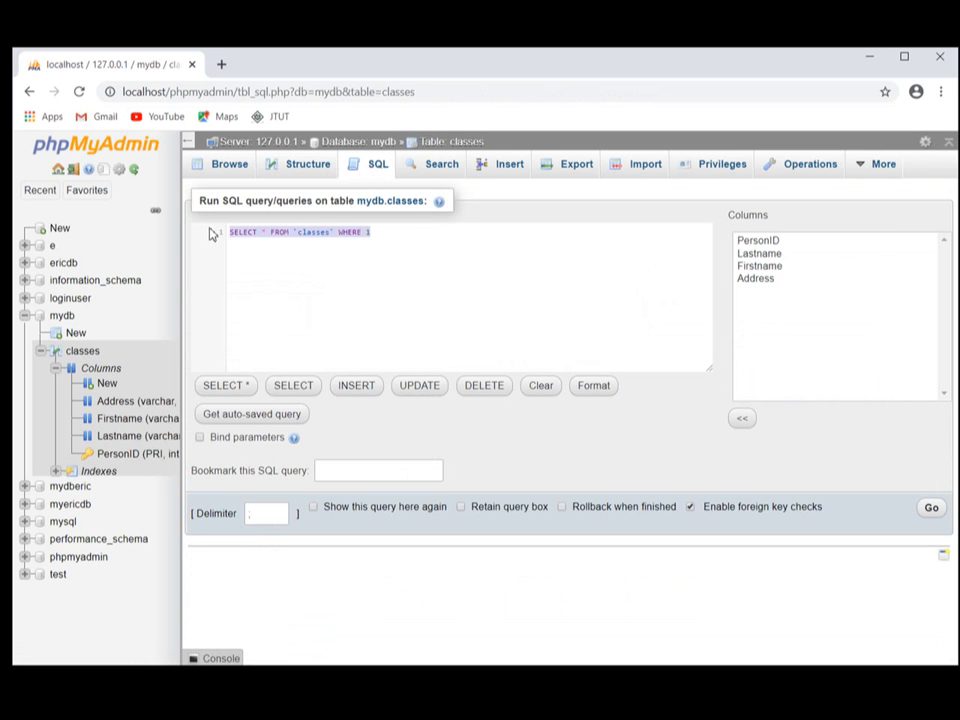
{"action": "left_click", "coordinate": [68, 353]}
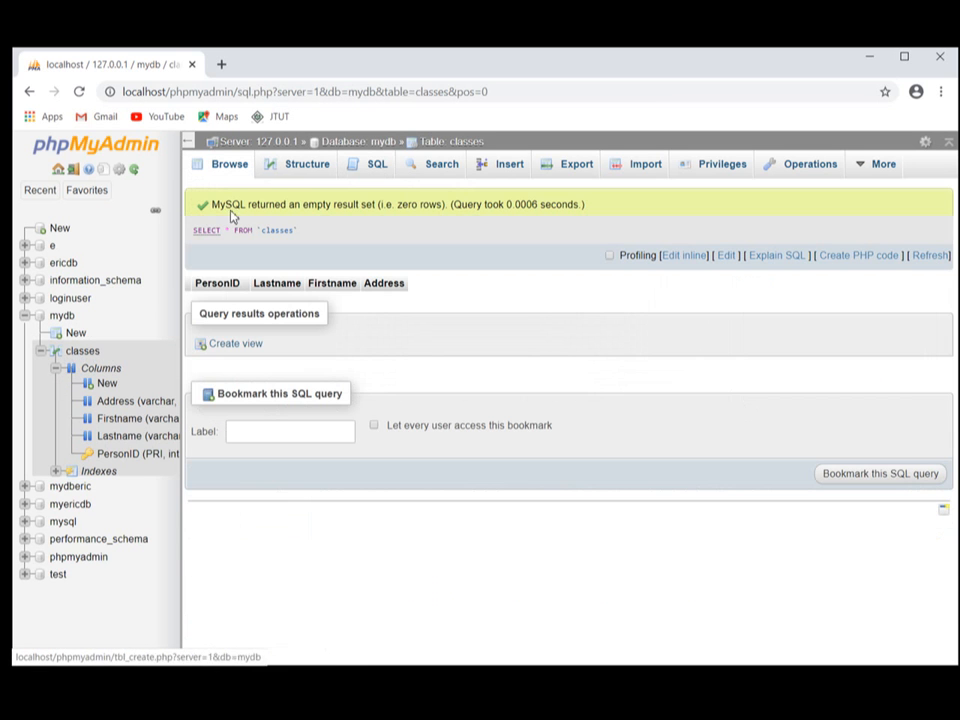
{"action": "left_click", "coordinate": [297, 176]}
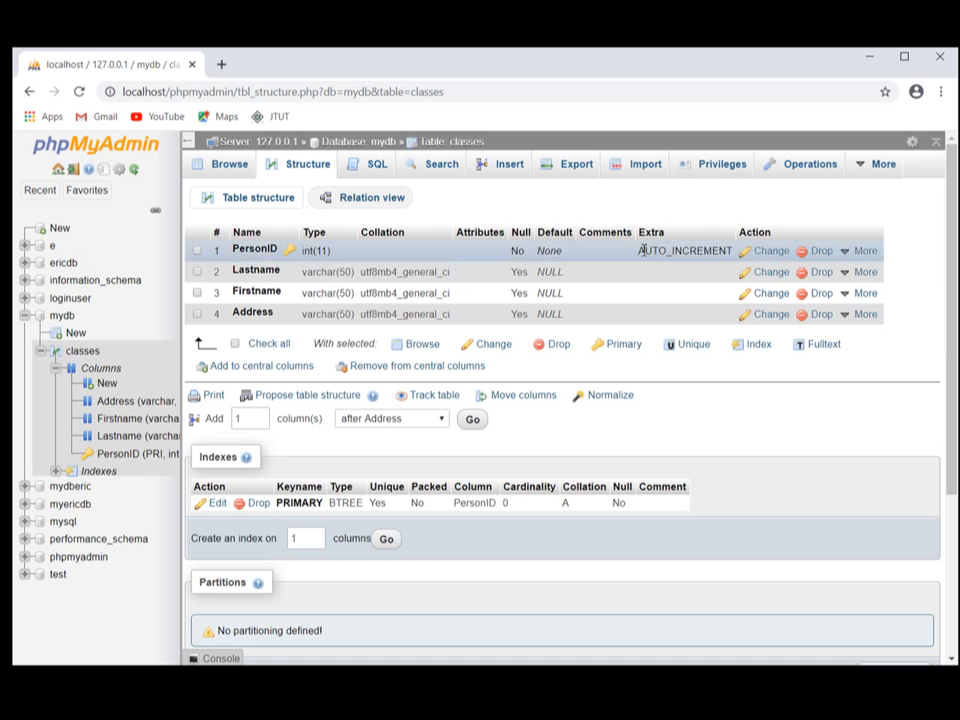
Step: Replace the default query with drop table classes; and run it, confirming the deletion of the table
{"action": "left_click", "coordinate": [378, 168]}
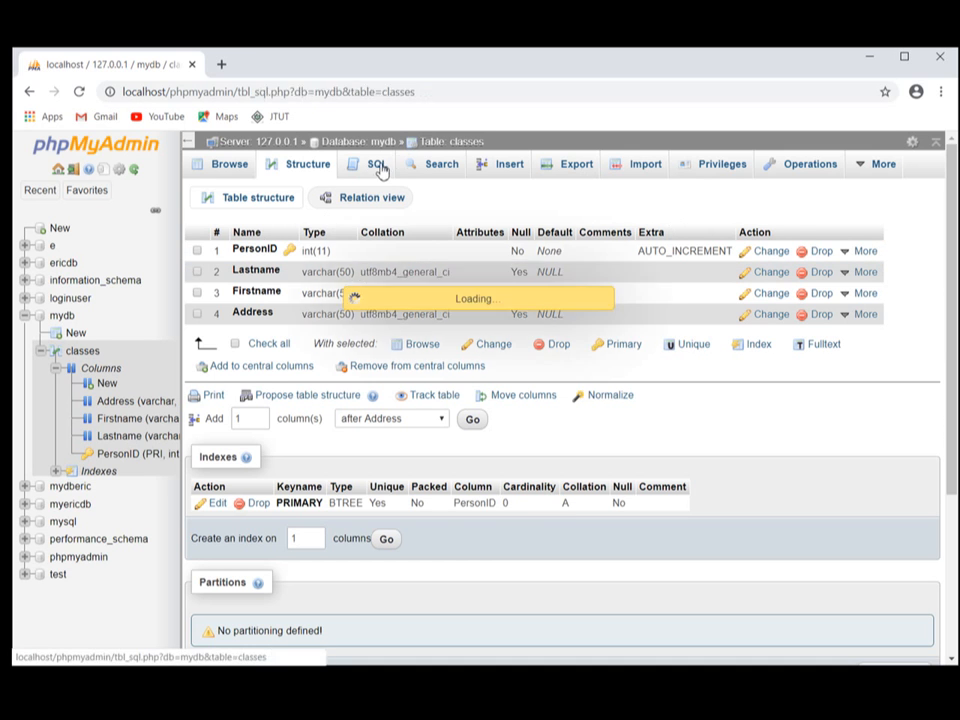
{"action": "left_click_drag", "start_coordinate": [403, 235], "coordinate": [229, 238]}
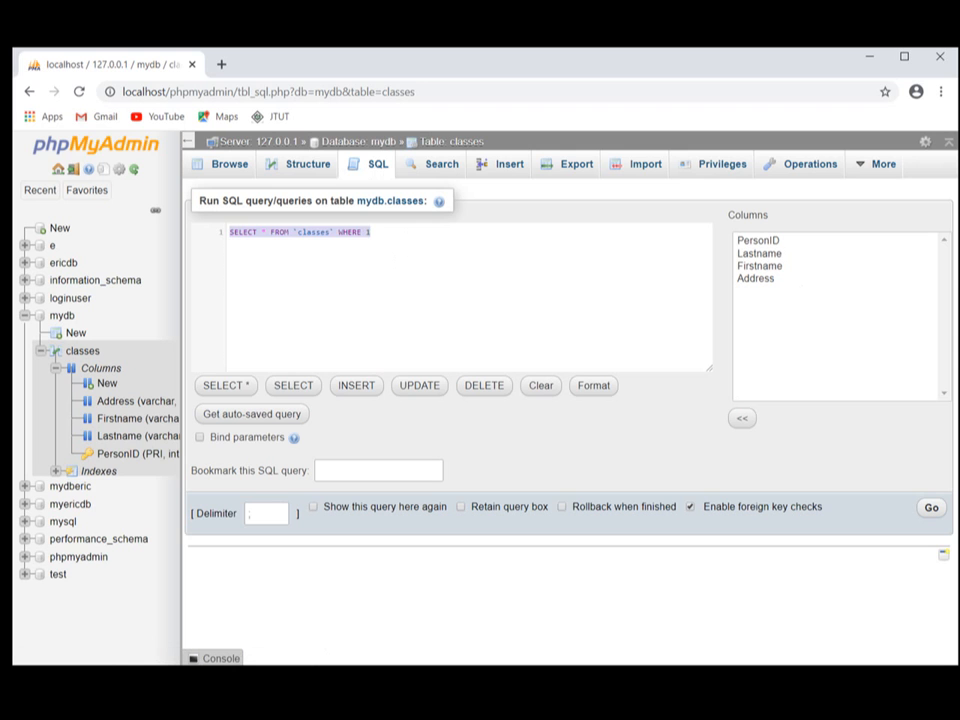
{"action": "type", "text": "drop "}
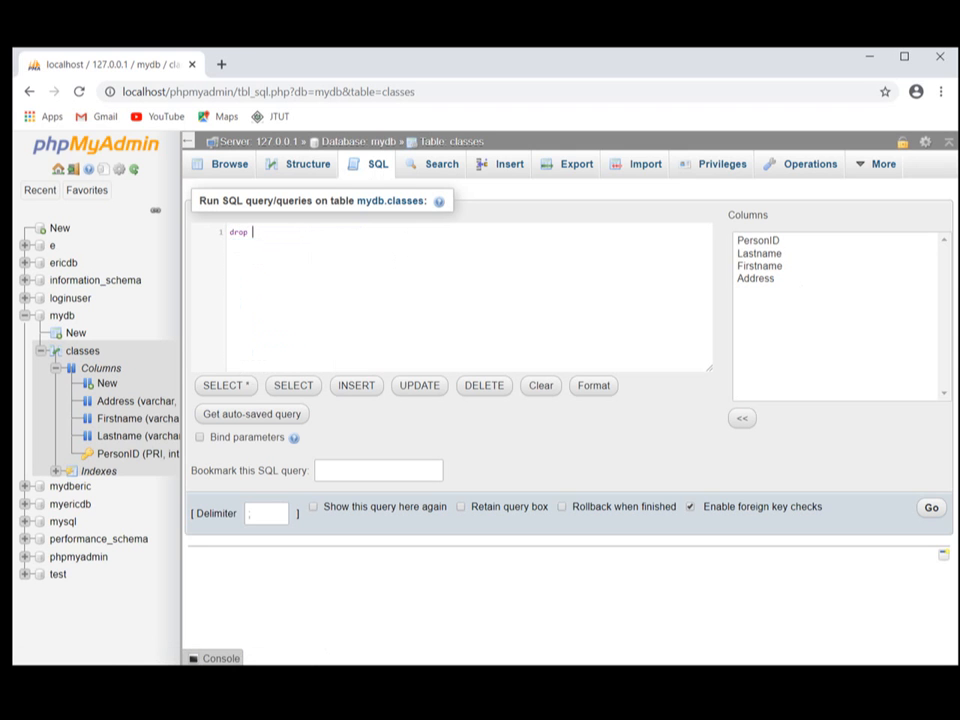
{"action": "type", "text": "table clas"}
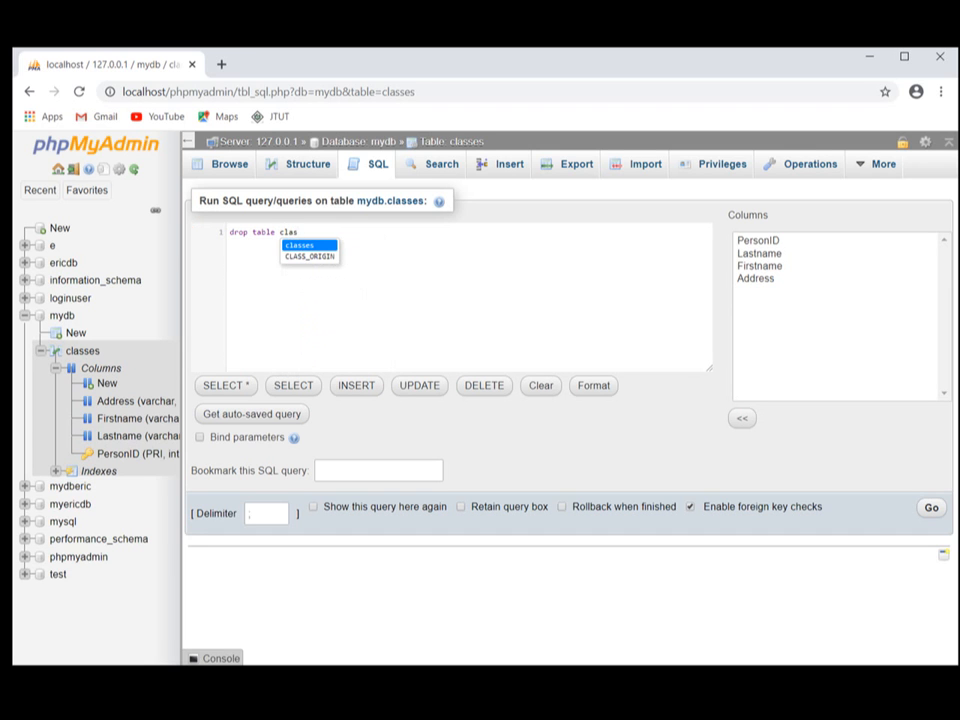
{"action": "key", "text": "Return"}
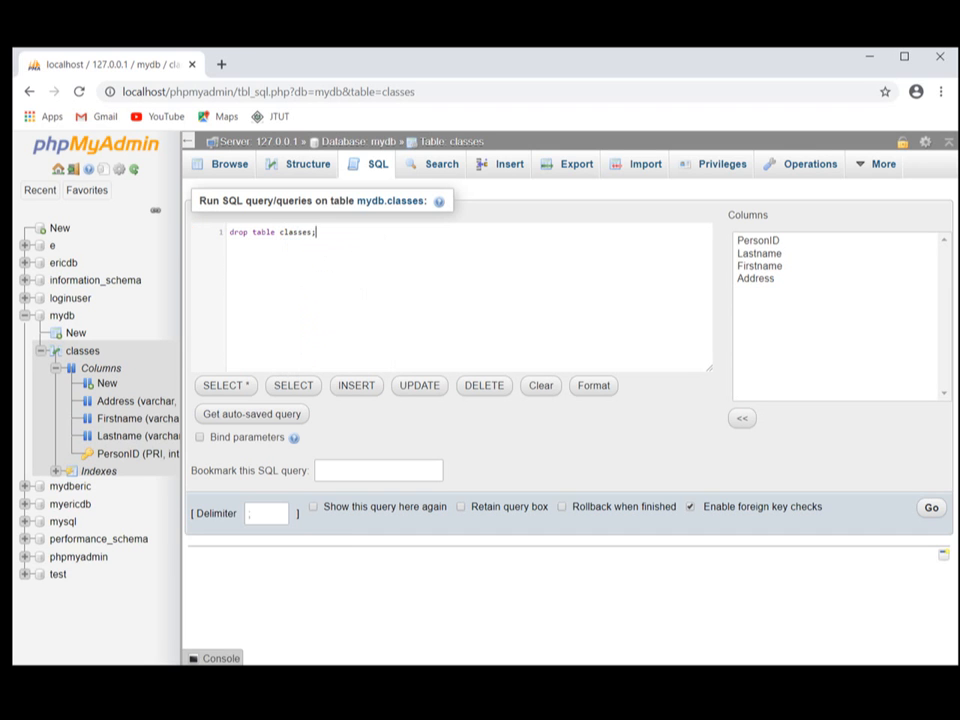
{"action": "left_click", "coordinate": [931, 508]}
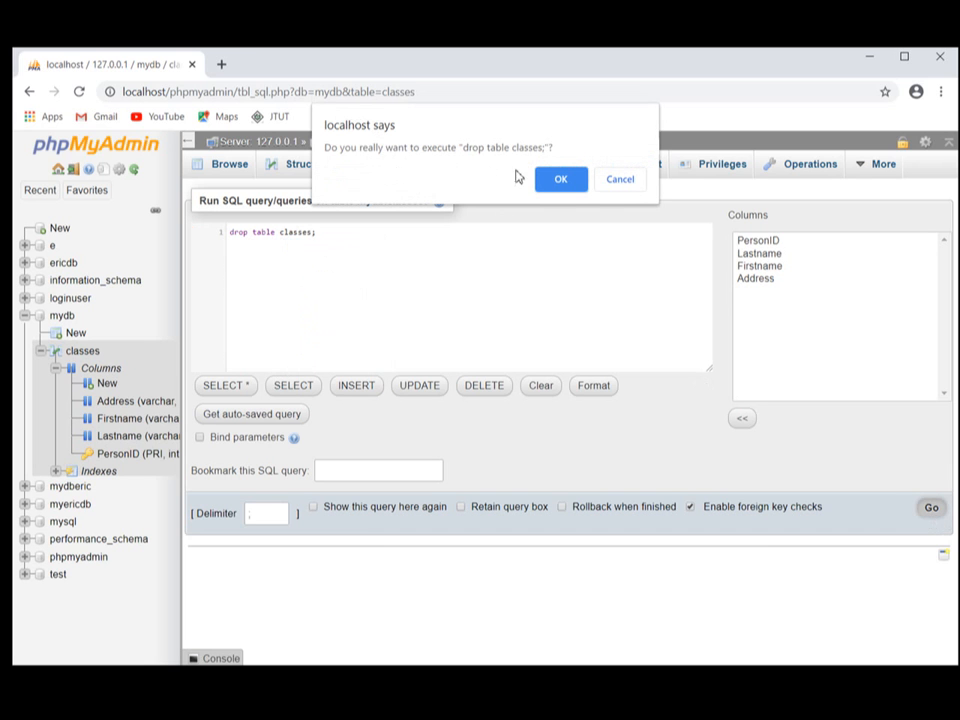
{"action": "left_click", "coordinate": [550, 180]}
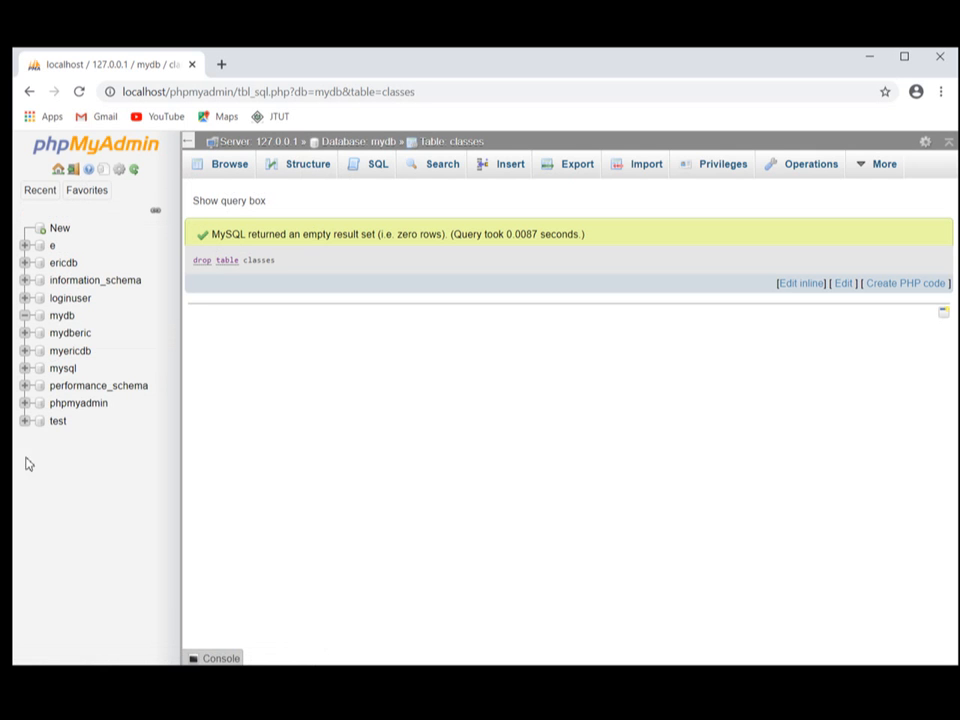
Step: Try to create a table named Classes in the mydb database with a create TABLE query that defines no columns
{"action": "left_click", "coordinate": [50, 316]}
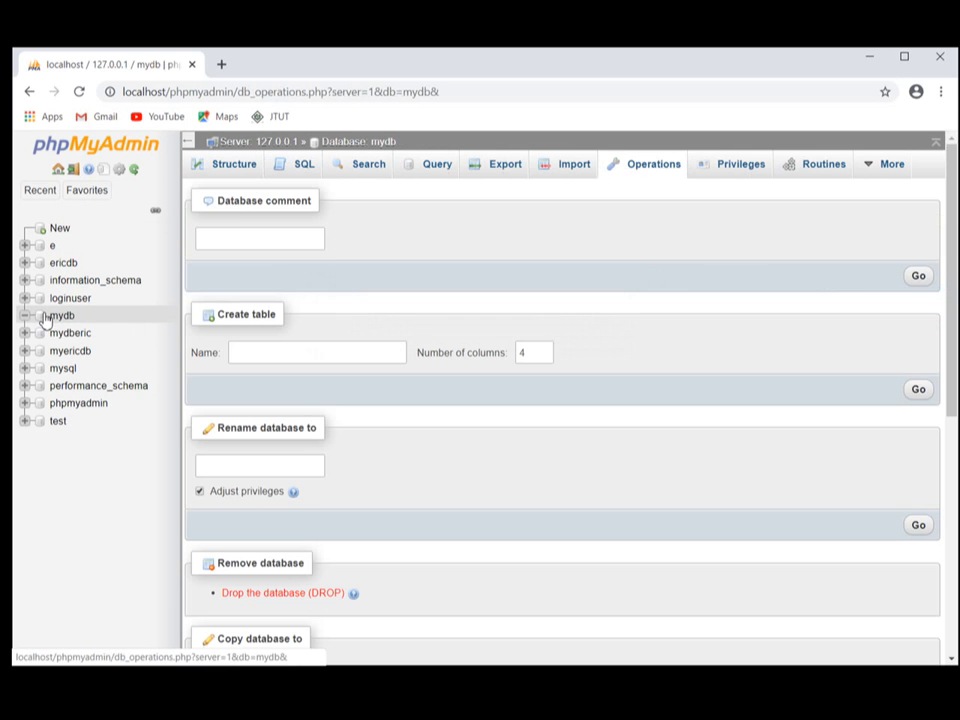
{"action": "left_click", "coordinate": [270, 240]}
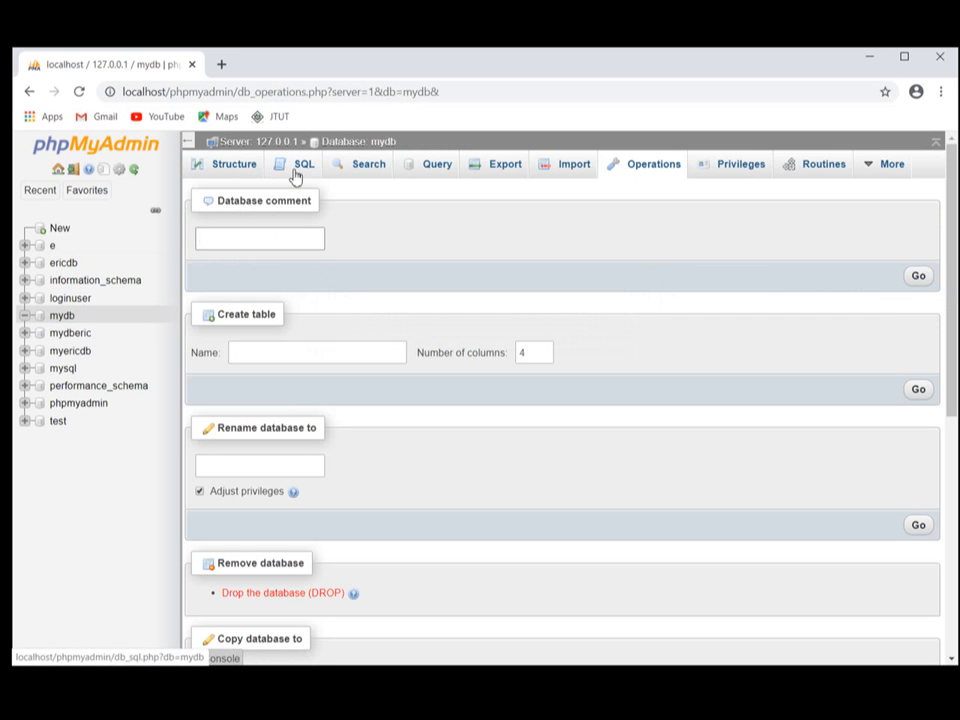
{"action": "left_click", "coordinate": [293, 176]}
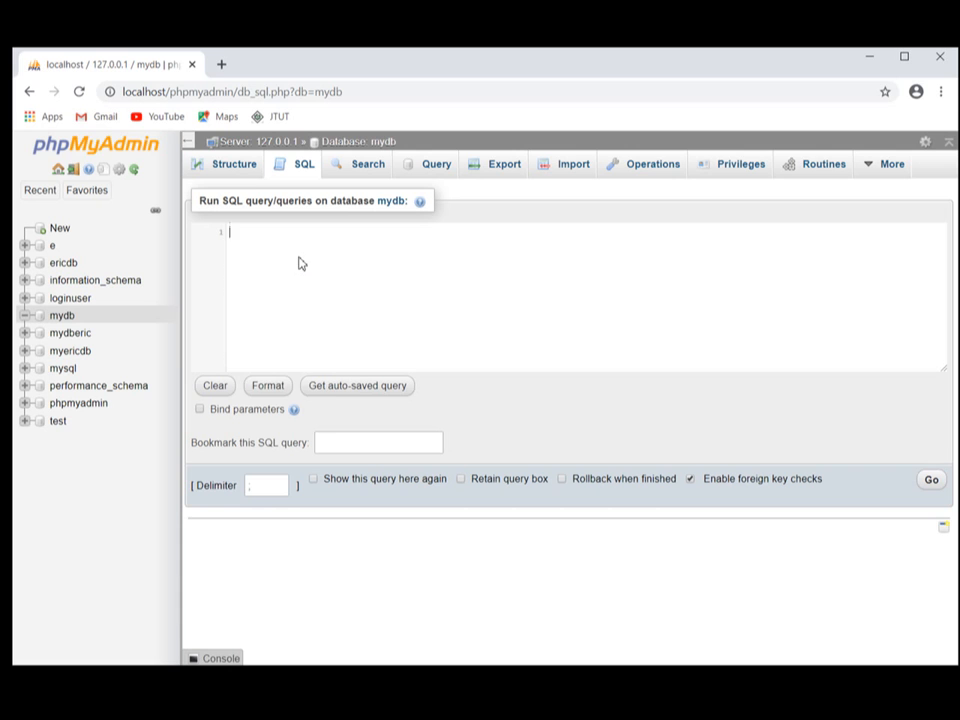
{"action": "type", "text": "create tabl"}
{"action": "key", "text": "Return"}
{"action": "type", "text": "_Clas"}
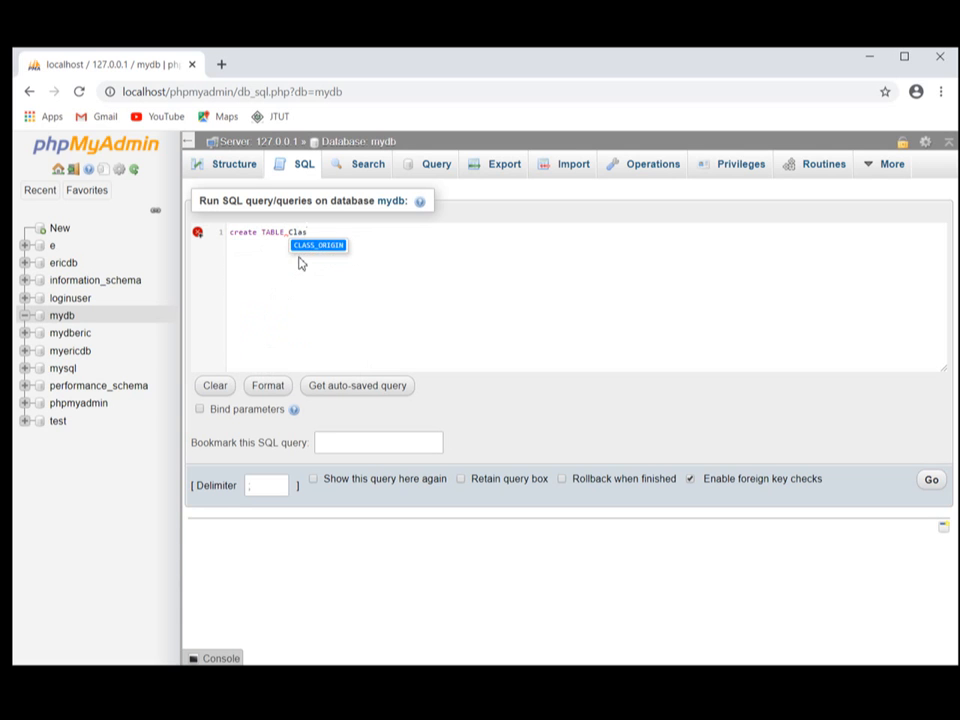
{"action": "type", "text": "ses("}
{"action": "key", "text": "BackSpace"}
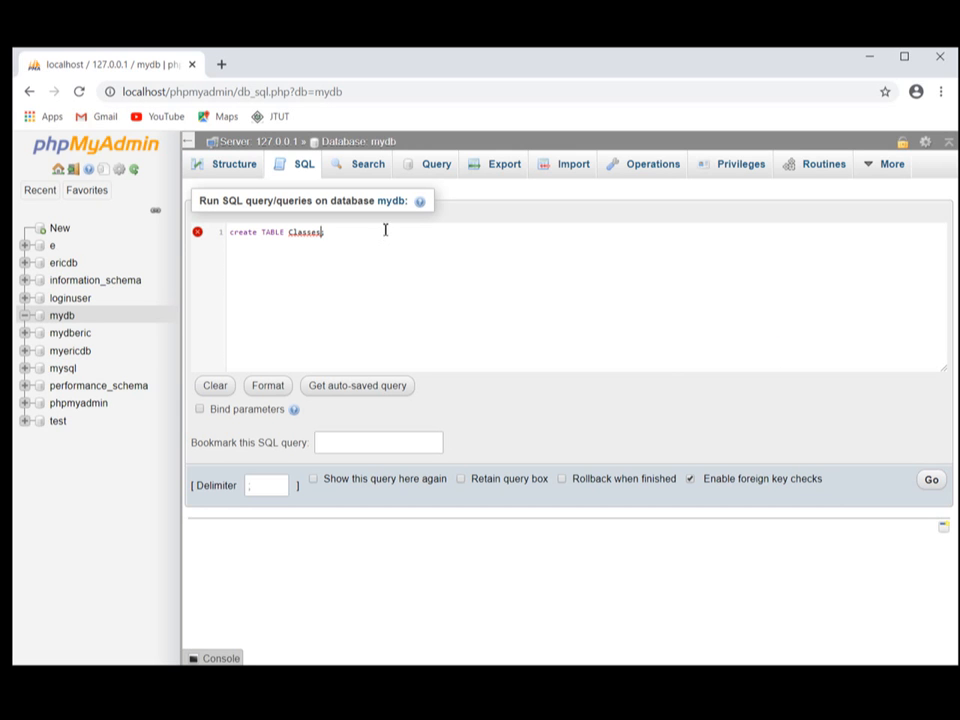
{"action": "left_click", "coordinate": [929, 481]}
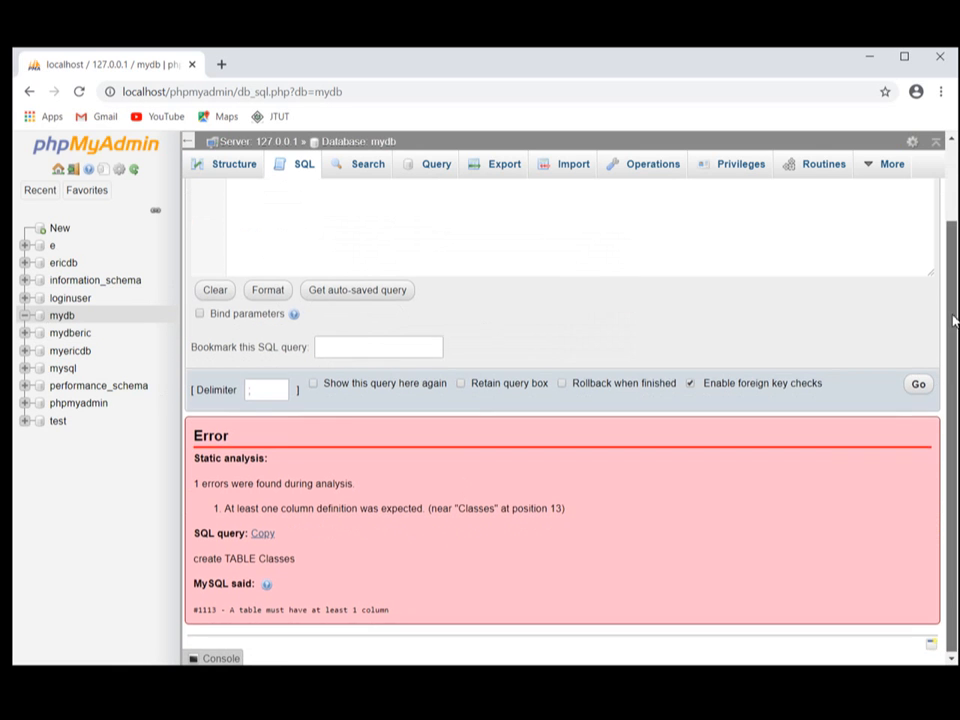
Step: Extend the create TABLE Classes query with a Lastname varchar(50) column definition and run it
{"action": "left_click_drag", "start_coordinate": [954, 322], "coordinate": [495, 264]}
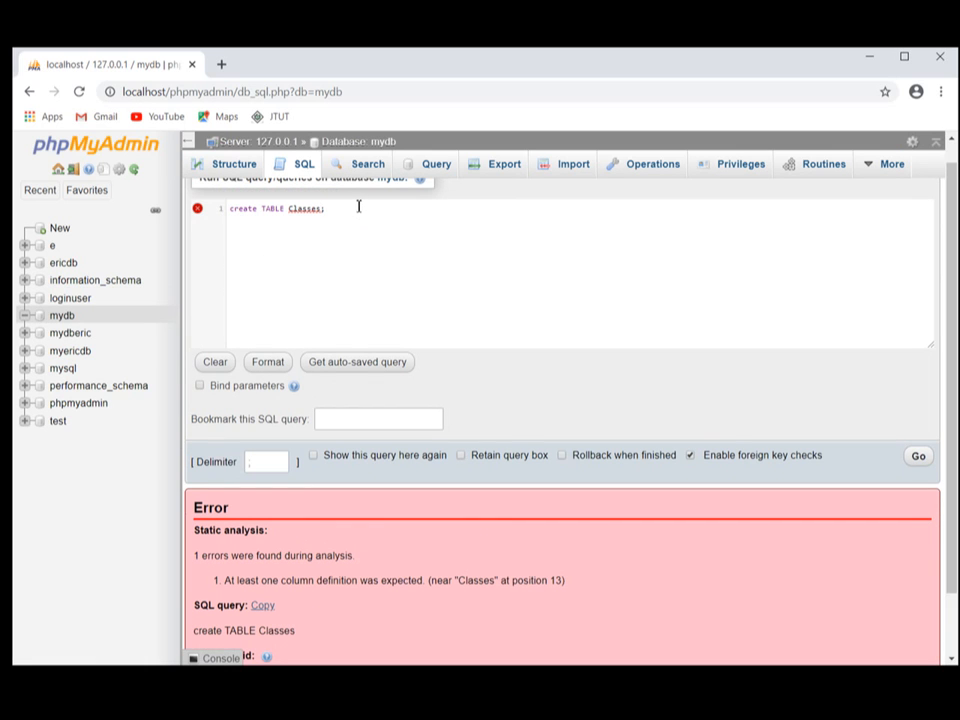
{"action": "type", "text": "();"}
{"action": "type", "text": "L"}
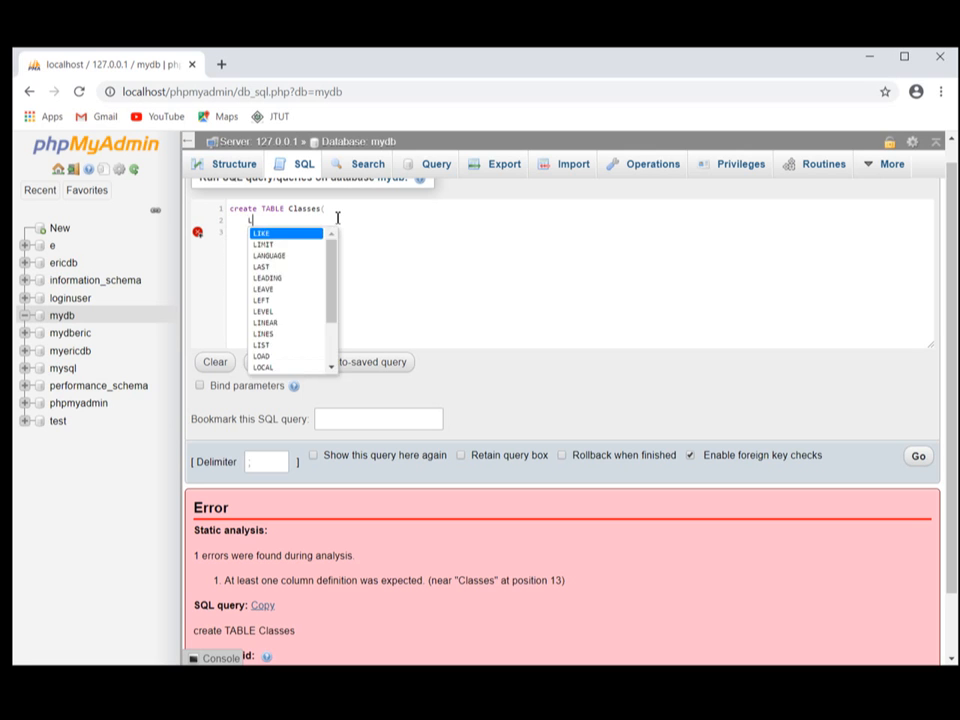
{"action": "type", "text": "astname"}
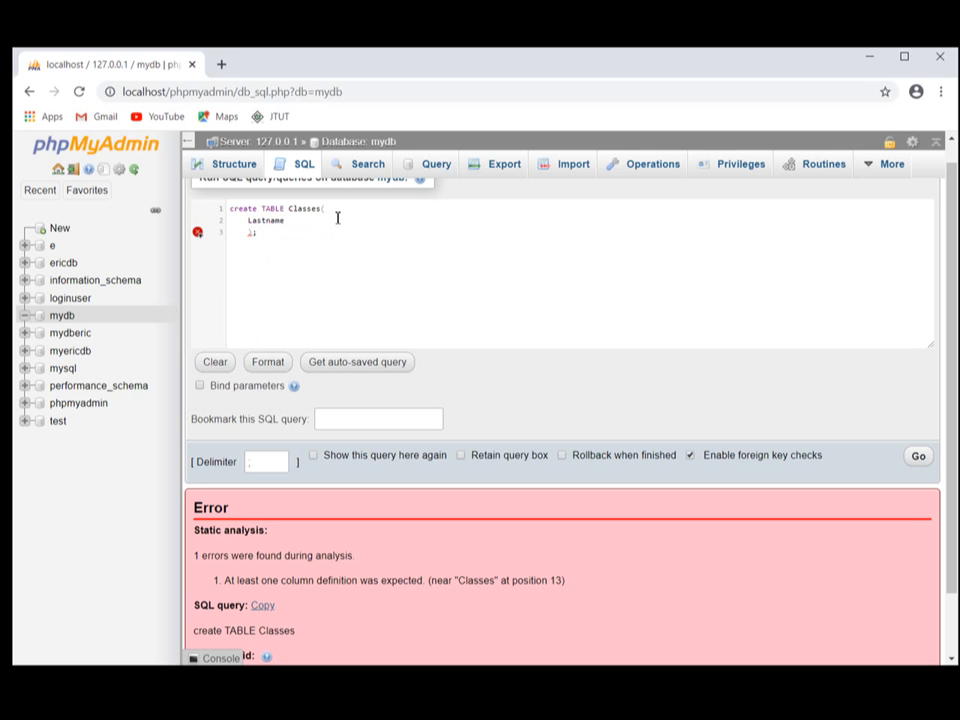
{"action": "type", "text": " varchar(50"}
{"action": "key", "text": "Down"}
{"action": "left_click", "coordinate": [914, 458]}
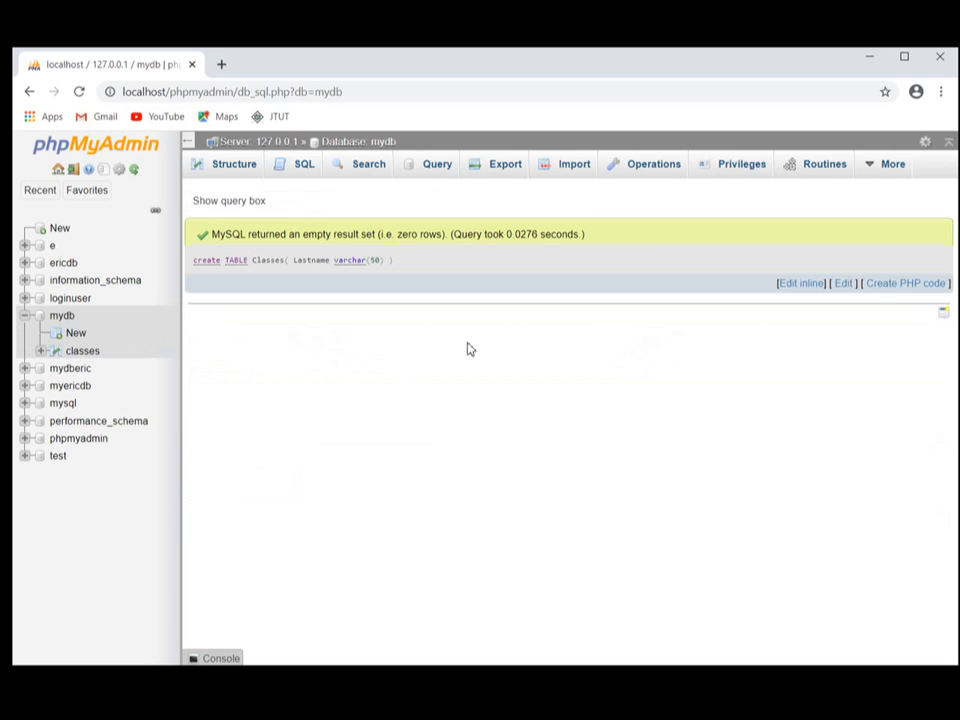
Step: View the structure of the classes table in mydb and expand its list of columns
{"action": "left_click", "coordinate": [41, 350]}
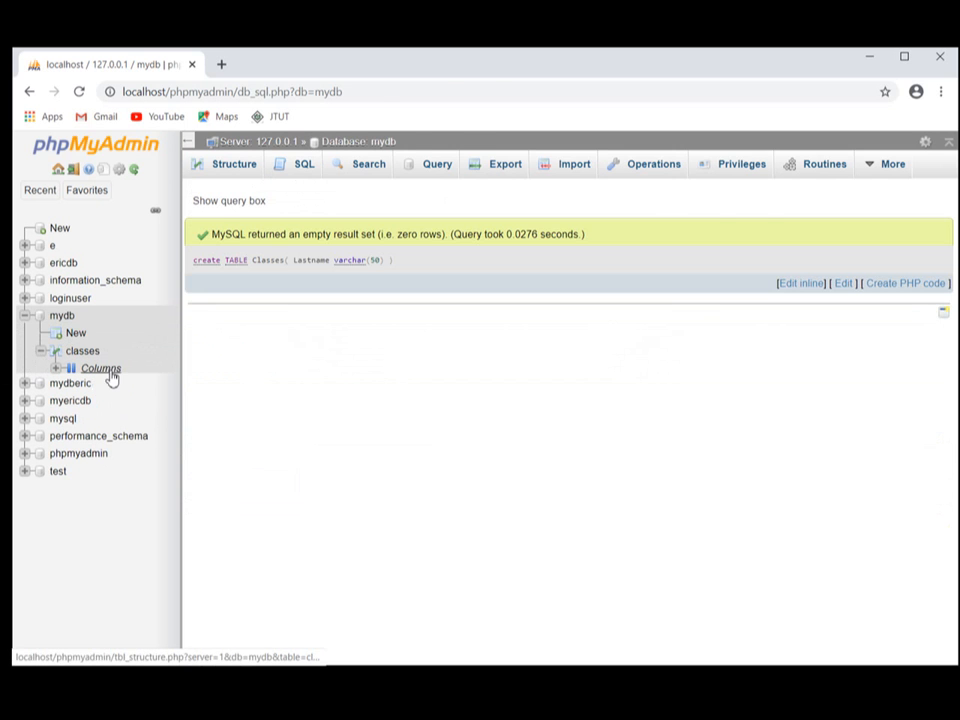
{"action": "left_click", "coordinate": [106, 372]}
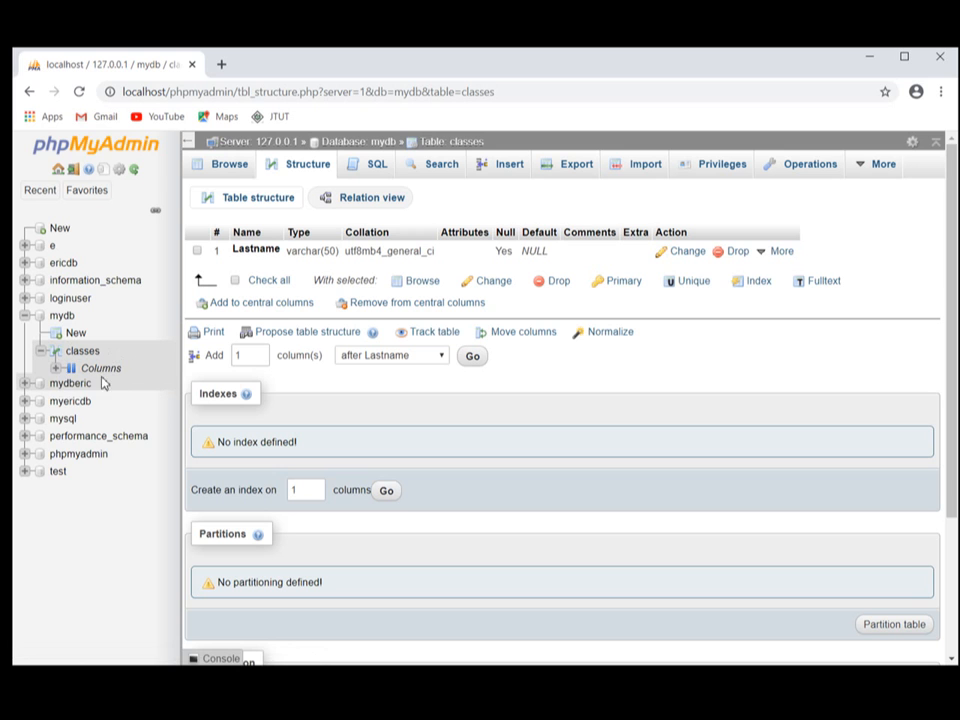
{"action": "left_click", "coordinate": [57, 369]}
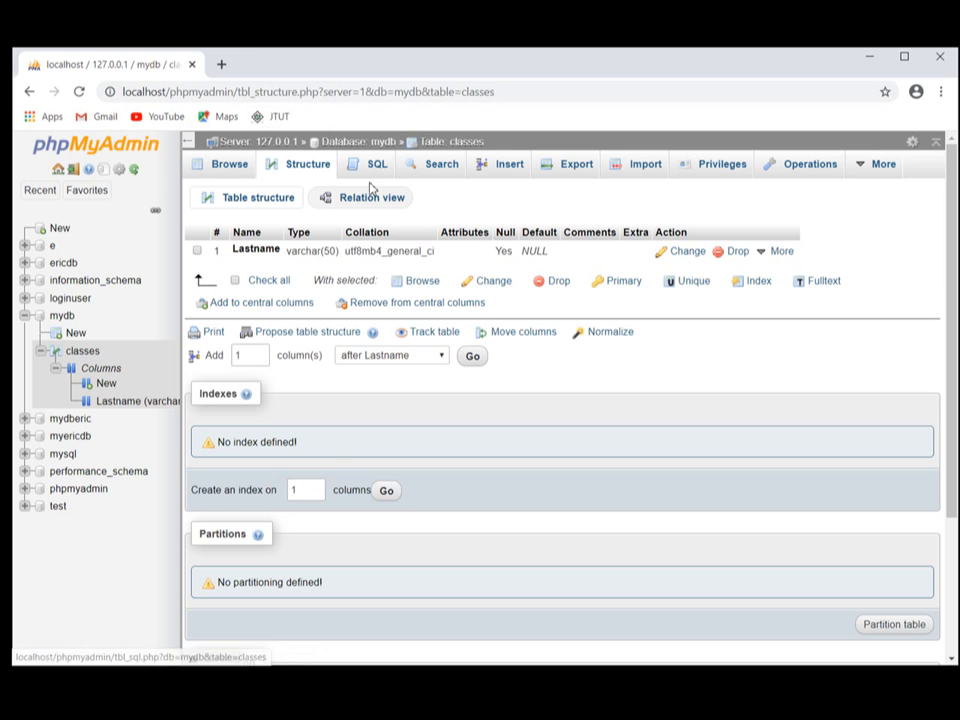
{"action": "left_click", "coordinate": [236, 281]}
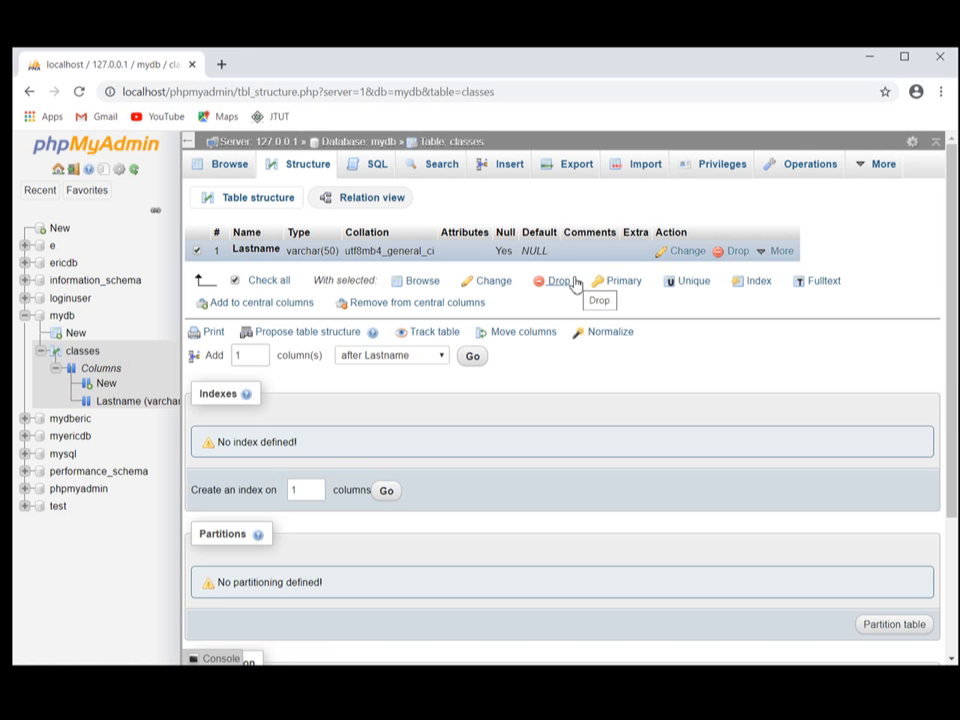
{"action": "left_click", "coordinate": [198, 251]}
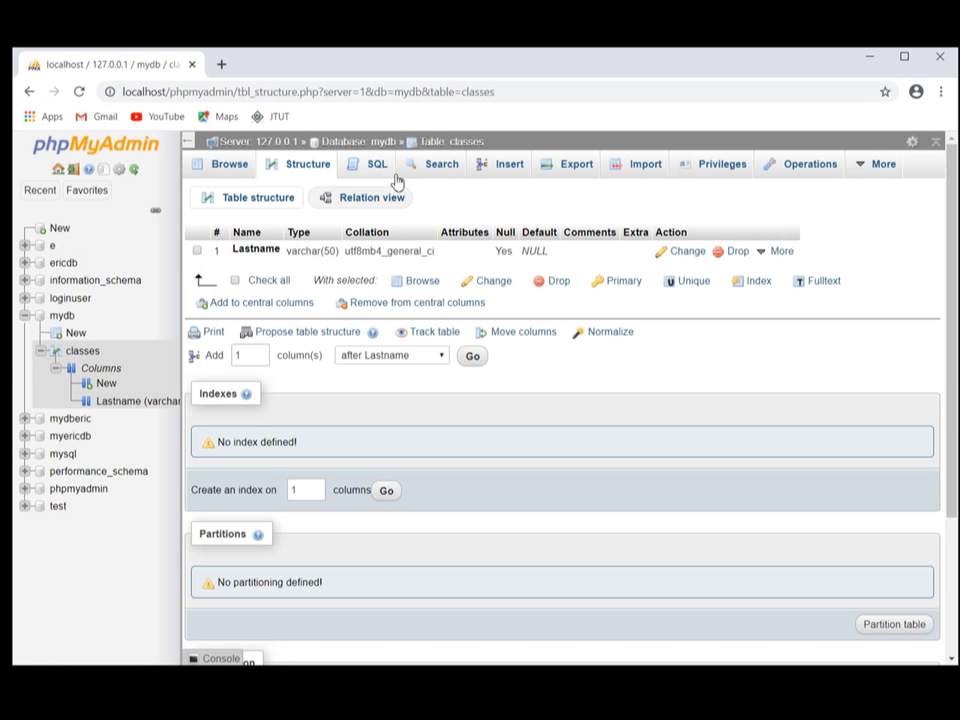
Step: Replace the default query on the classes table with TRUNCATE table classes; and run it, confirming the execution
{"action": "left_click", "coordinate": [380, 174]}
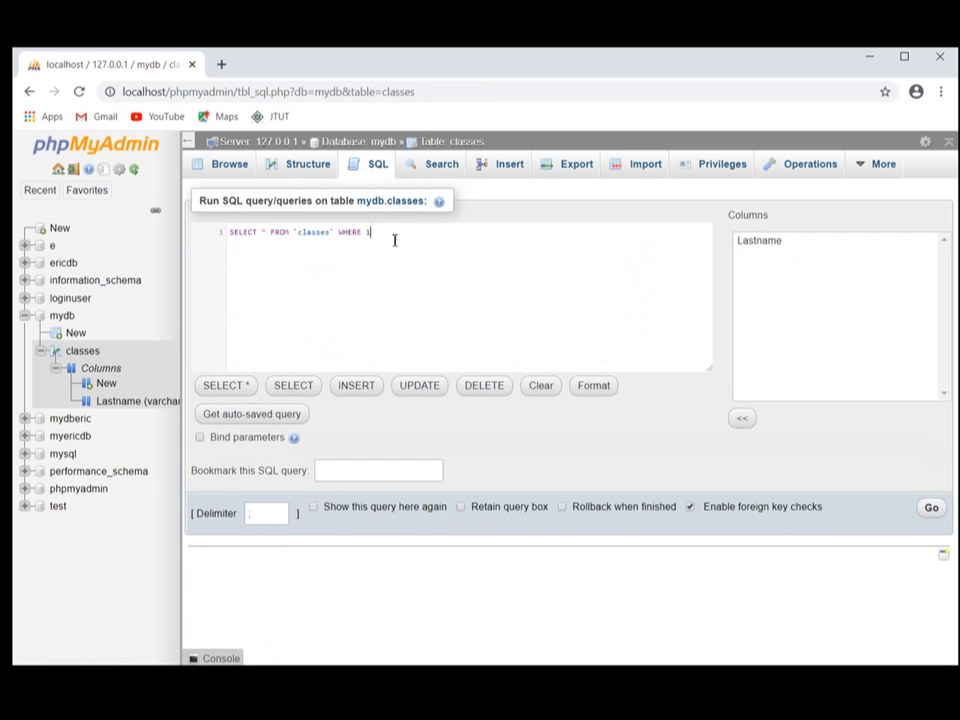
{"action": "left_click_drag", "start_coordinate": [394, 238], "coordinate": [180, 218]}
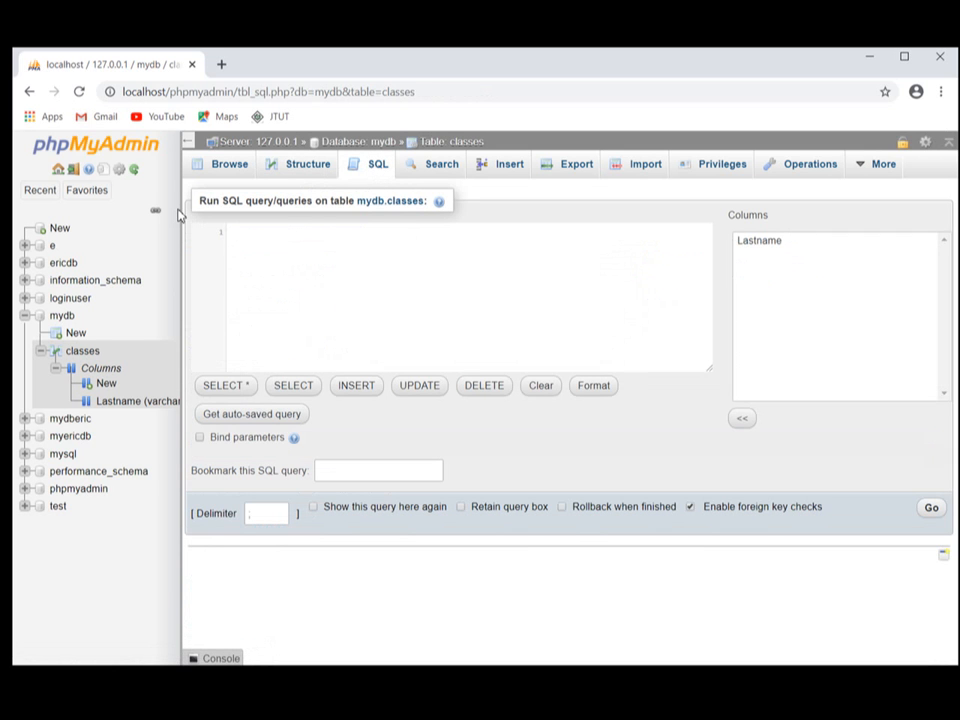
{"action": "type", "text": "tr"}
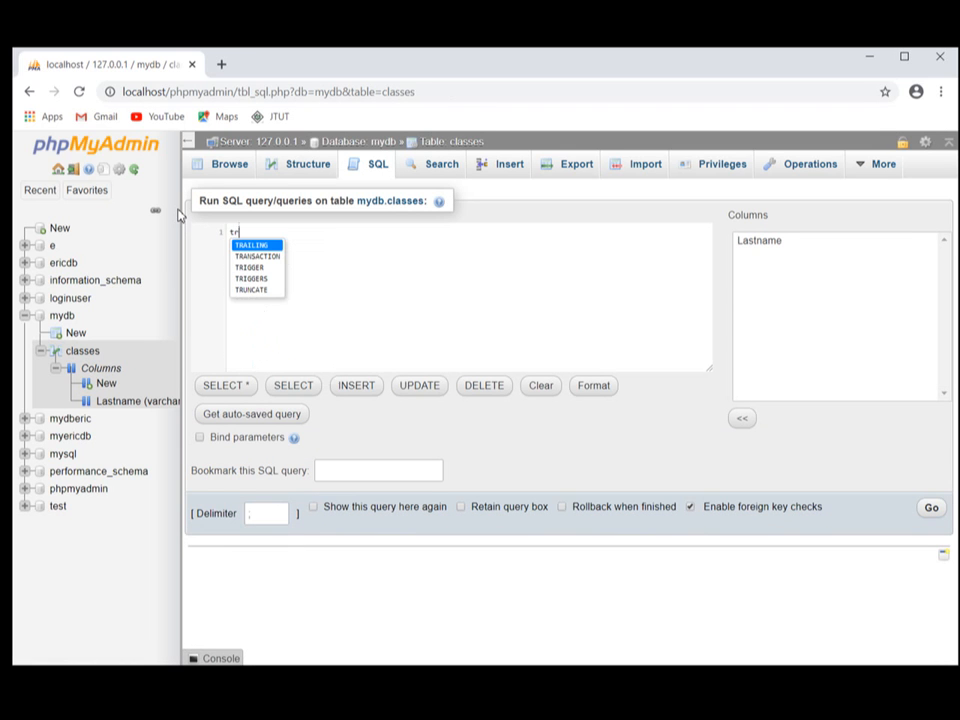
{"action": "type", "text": "un"}
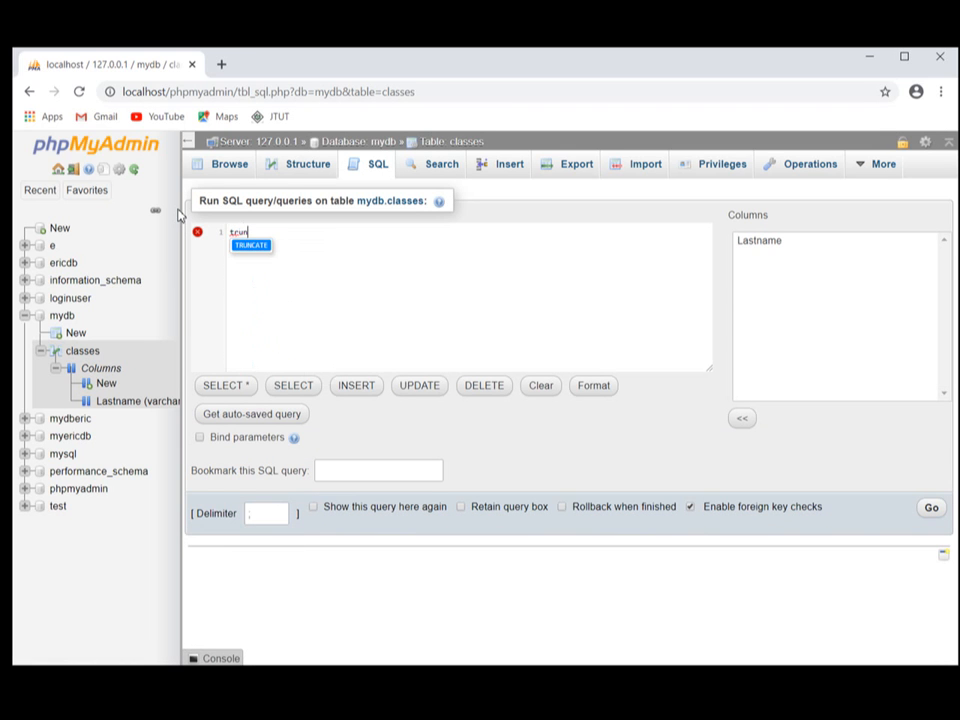
{"action": "key", "text": "Return"}
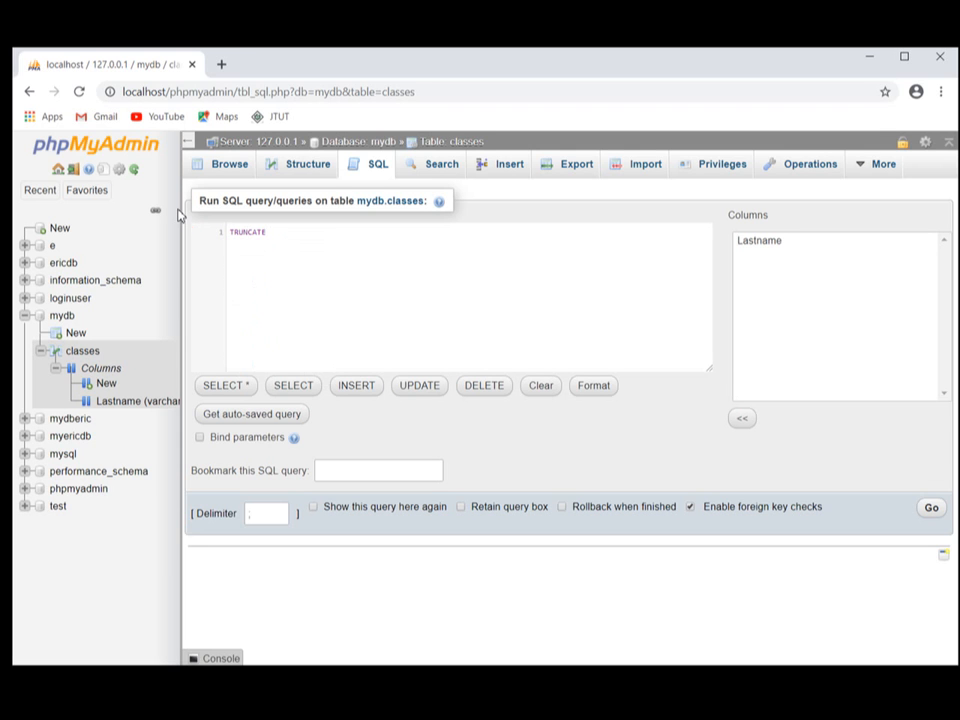
{"action": "type", "text": "tab"}
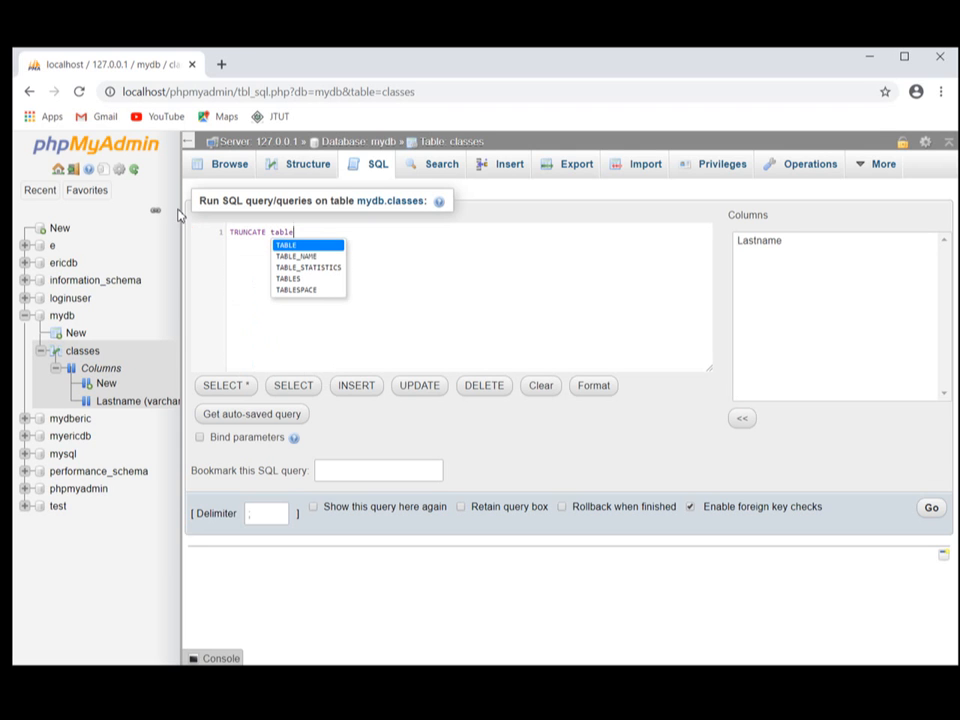
{"action": "type", "text": "le "}
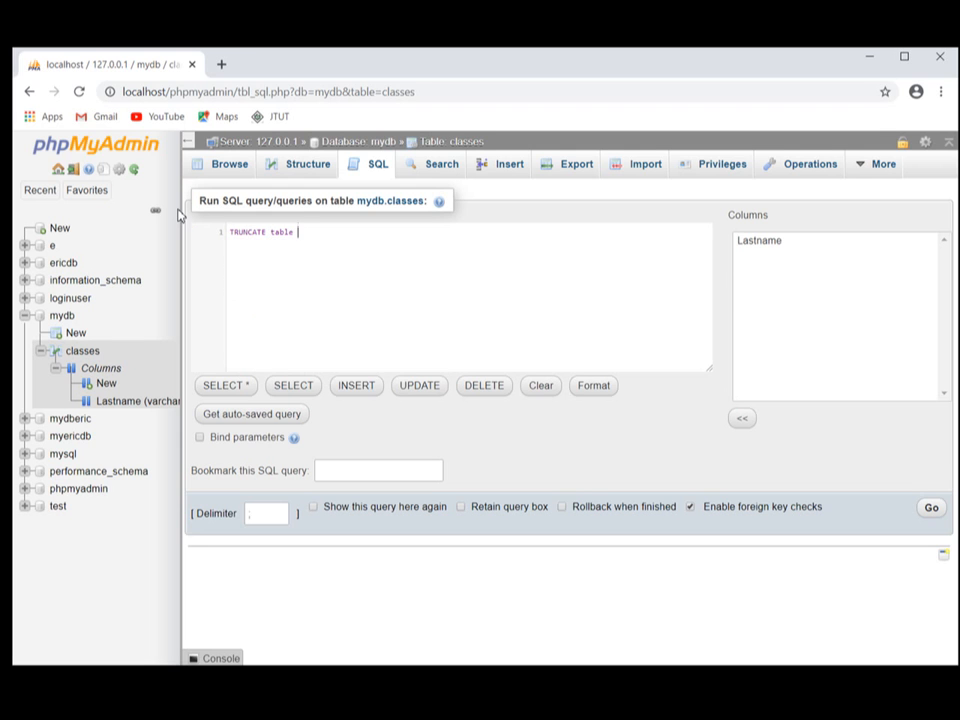
{"action": "type", "text": "classes"}
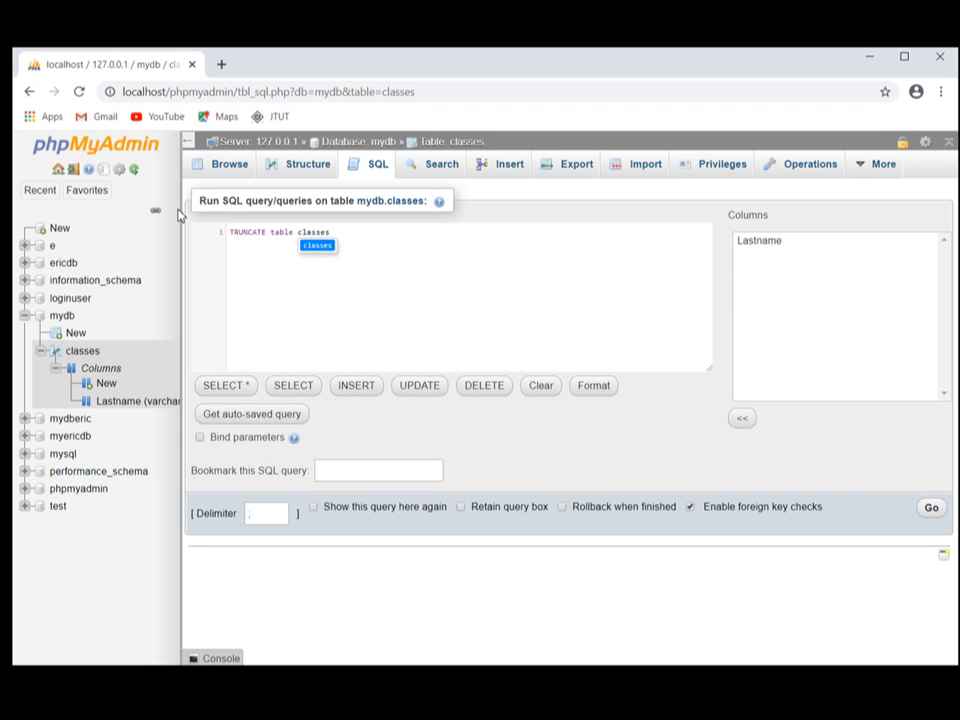
{"action": "key", "text": "Return"}
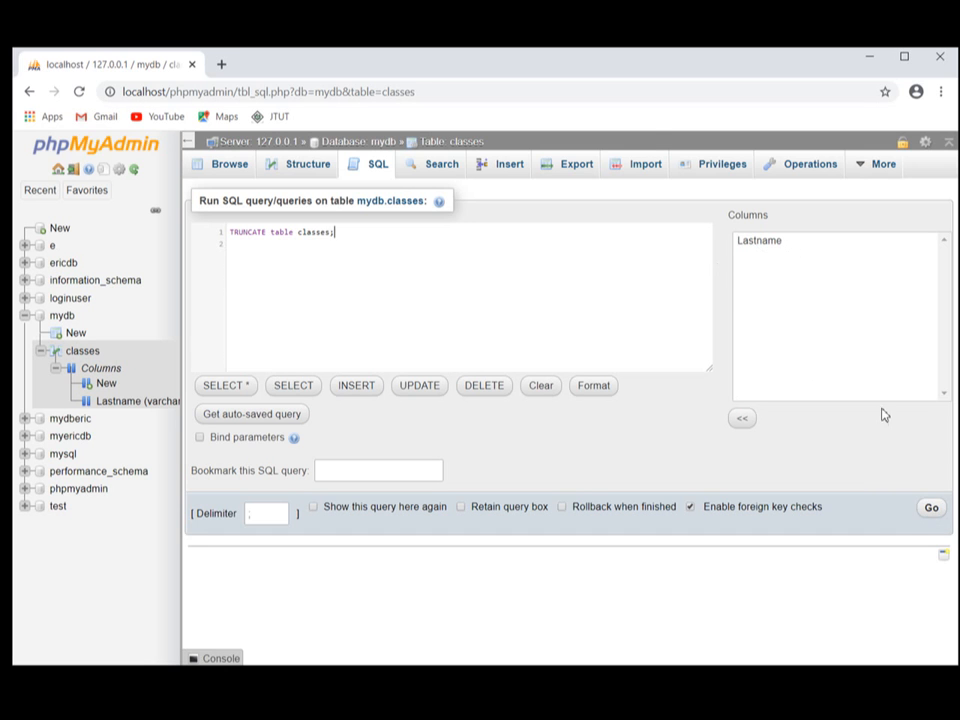
{"action": "left_click", "coordinate": [931, 508]}
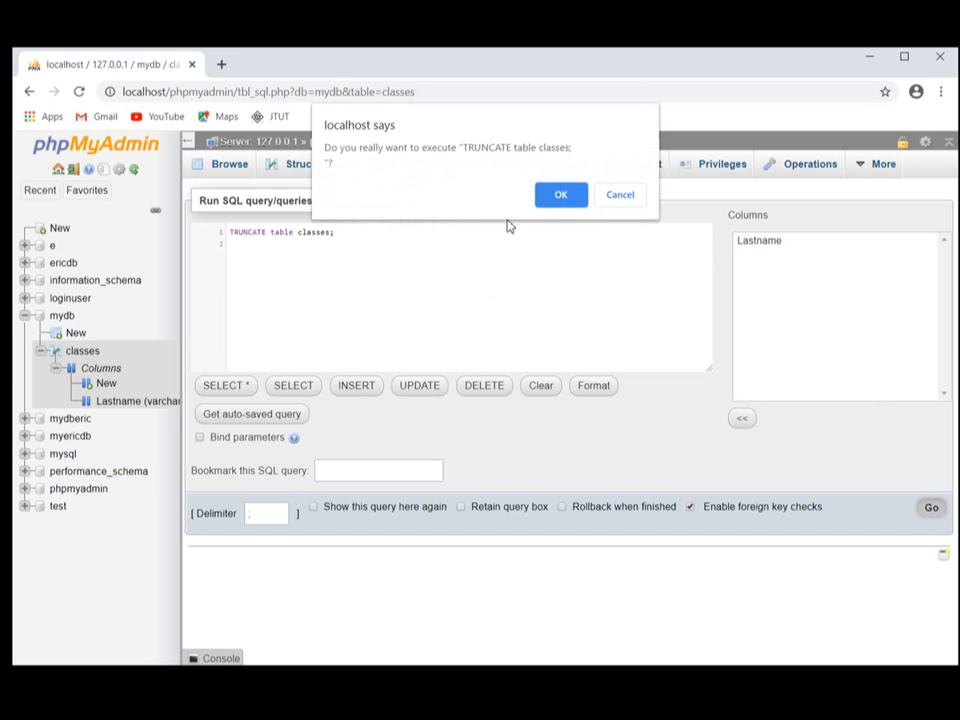
{"action": "left_click", "coordinate": [560, 197]}
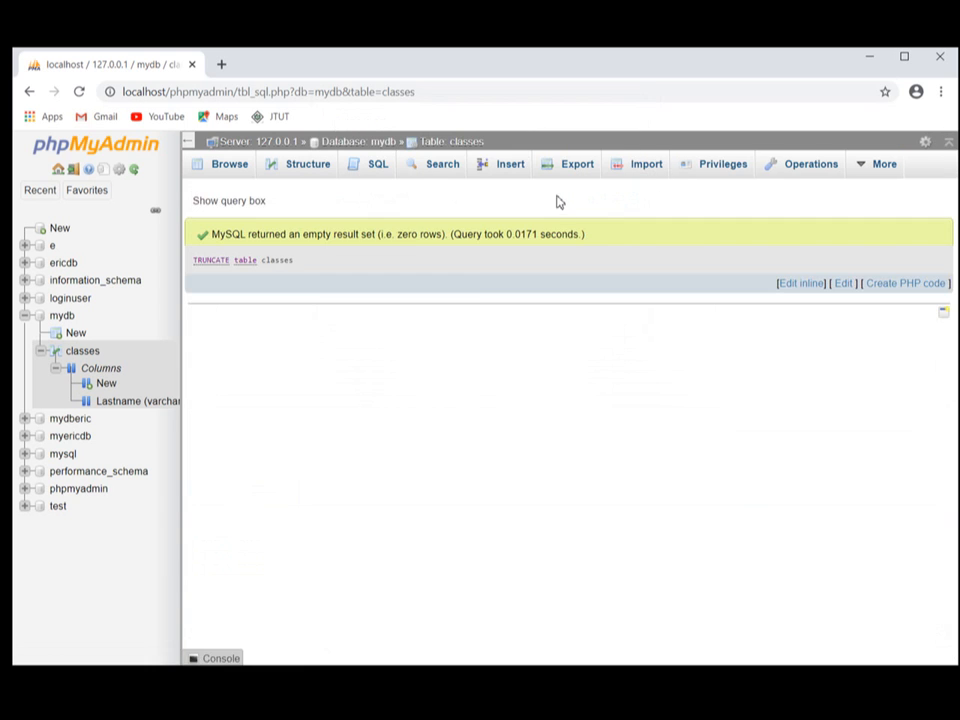
Step: Check the rows of the classes table and the Lastname column's definition, reloading the phpMyAdmin home page in between
{"action": "left_click", "coordinate": [85, 351]}
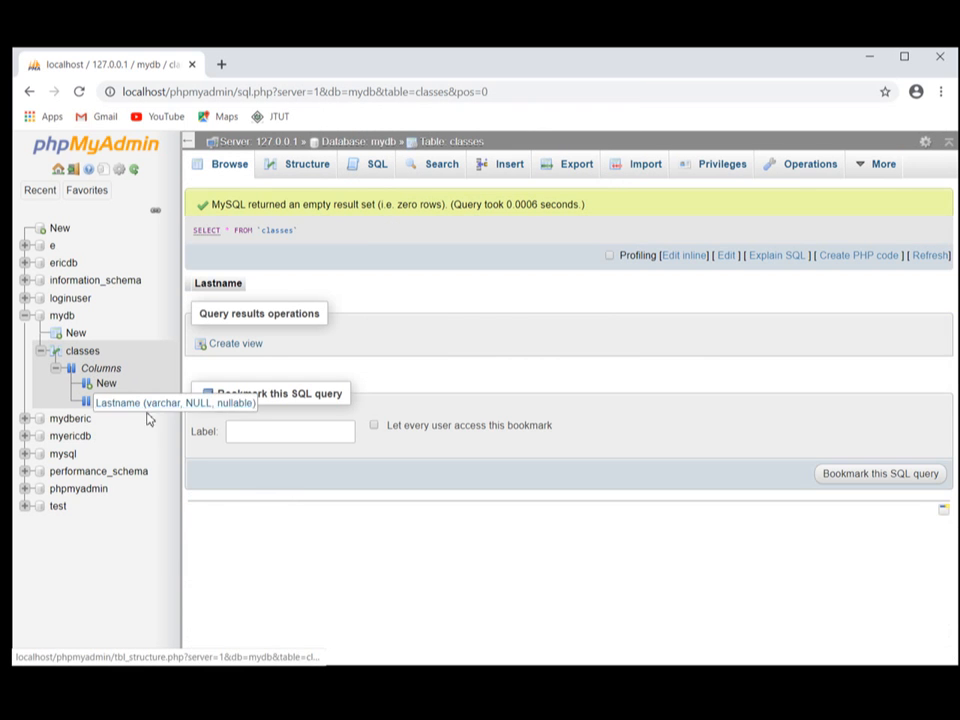
{"action": "left_click", "coordinate": [58, 170]}
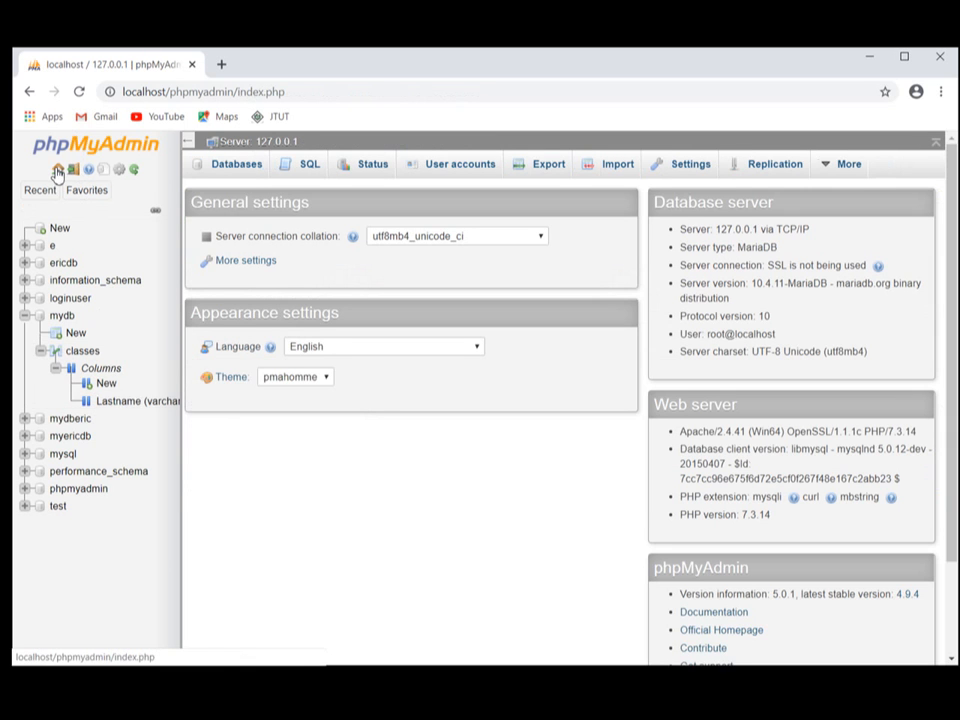
{"action": "left_click", "coordinate": [79, 91]}
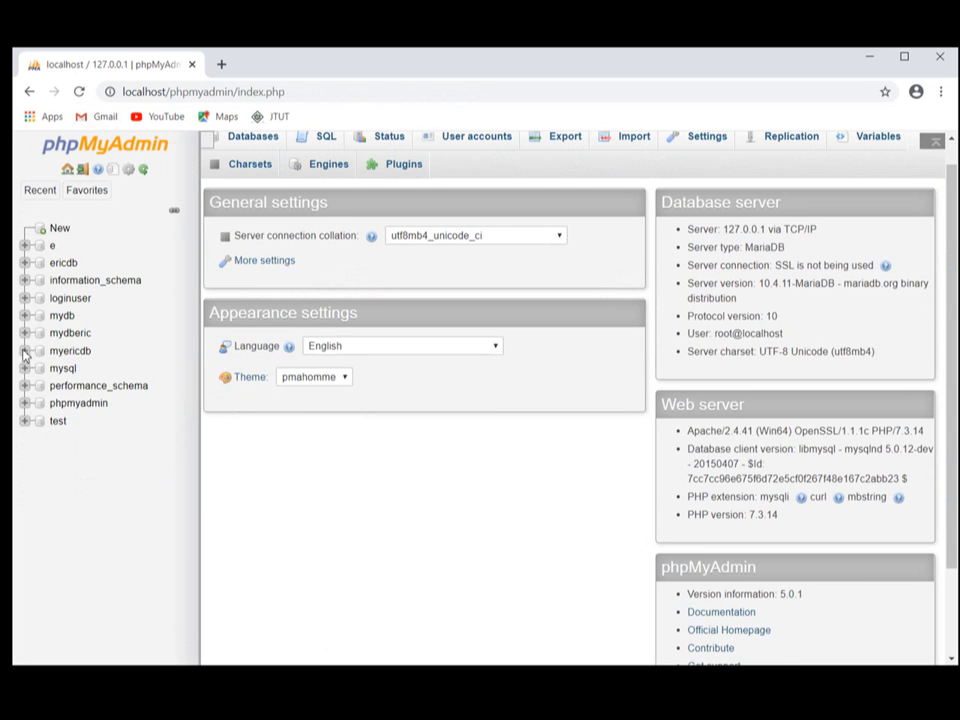
{"action": "left_click", "coordinate": [24, 315]}
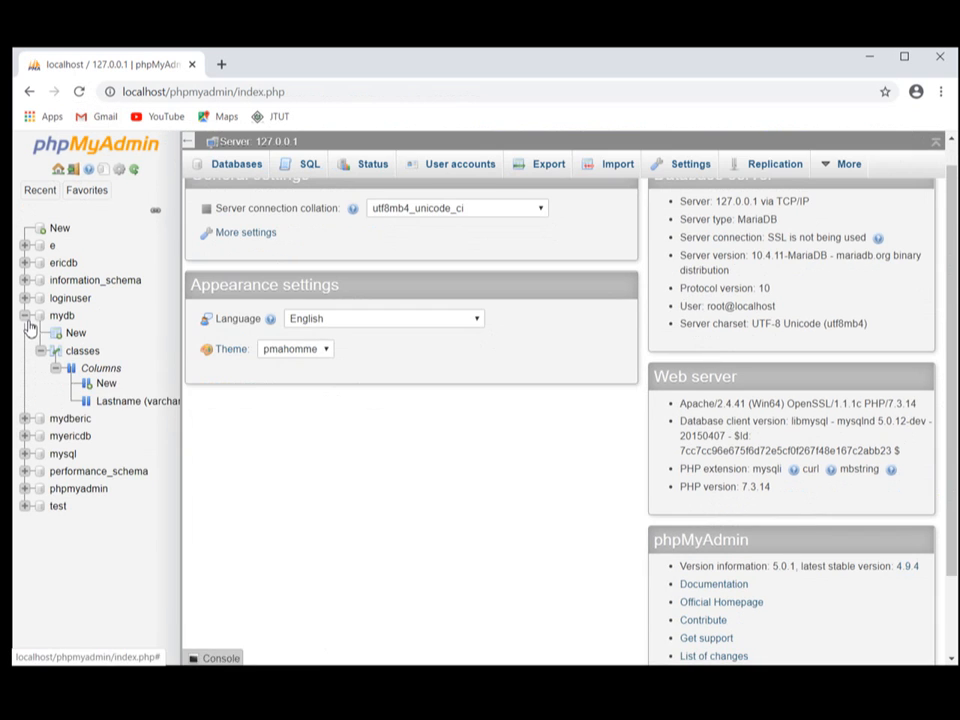
{"action": "left_click", "coordinate": [121, 403]}
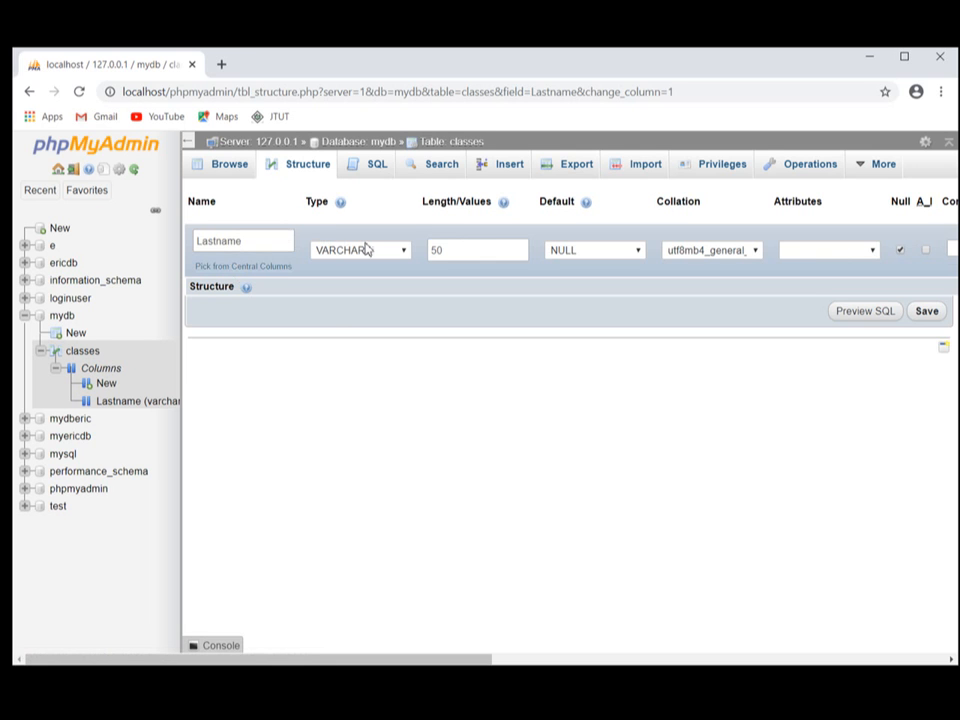
{"action": "left_click", "coordinate": [84, 353]}
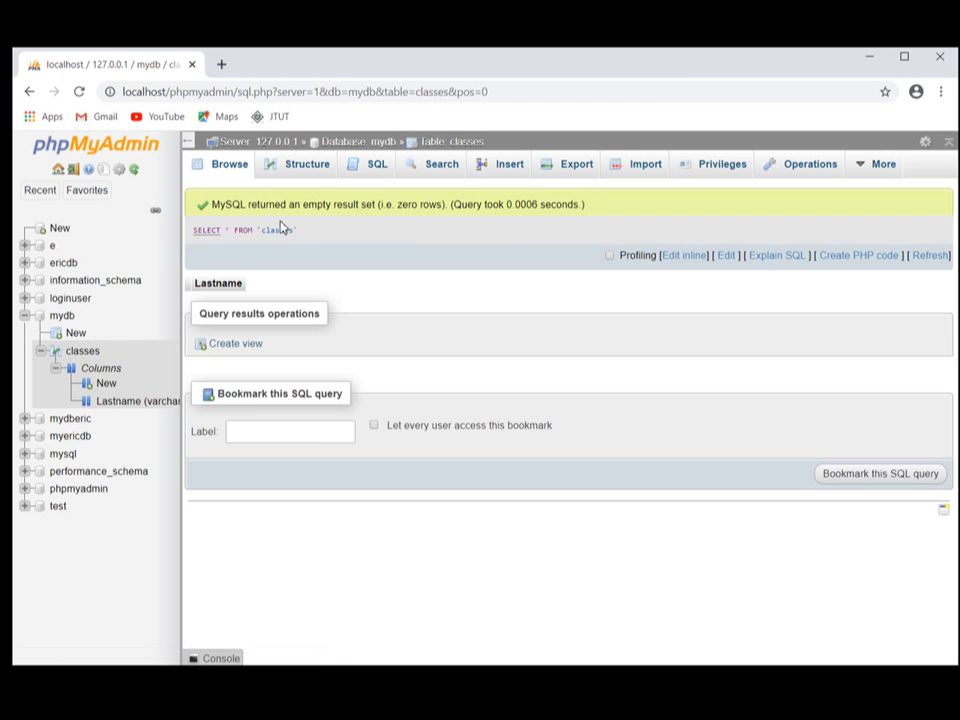
Step: Insert one row into the classes table with a person's last name as the Lastname value
{"action": "left_click", "coordinate": [119, 414]}
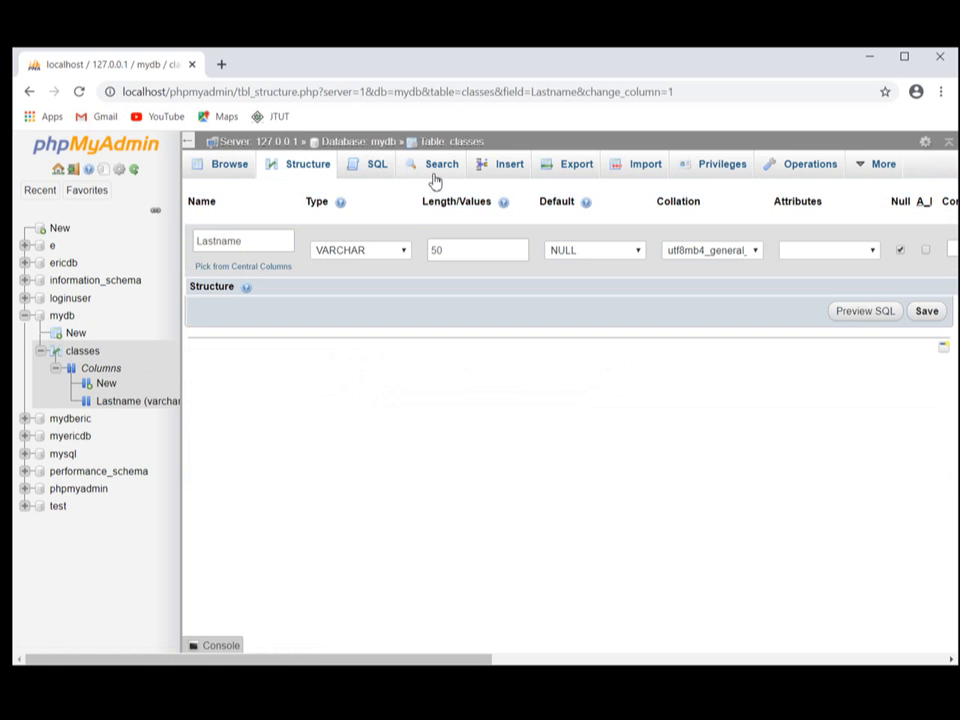
{"action": "left_click", "coordinate": [505, 174]}
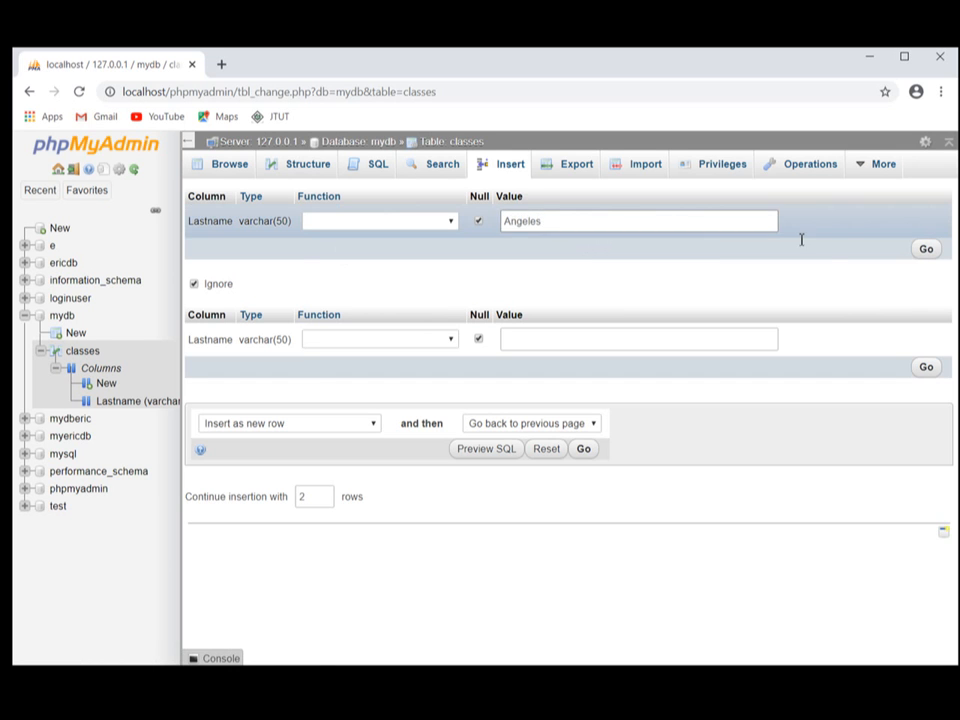
{"action": "left_click", "coordinate": [924, 250]}
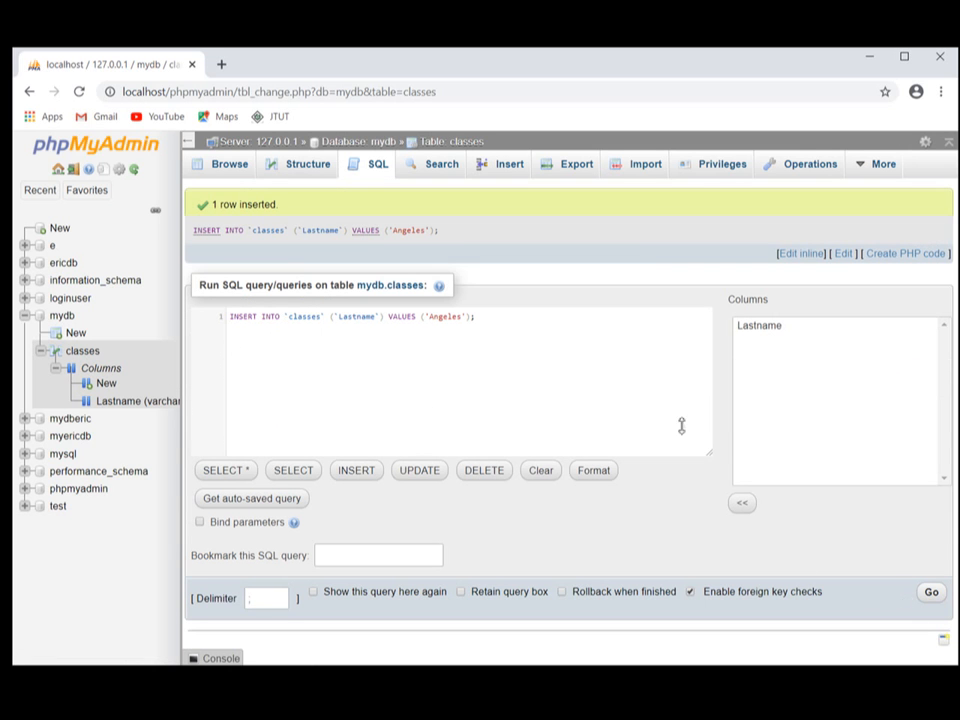
Step: View the Lastname column's definition and browse the inserted row of the classes table
{"action": "left_click", "coordinate": [101, 405]}
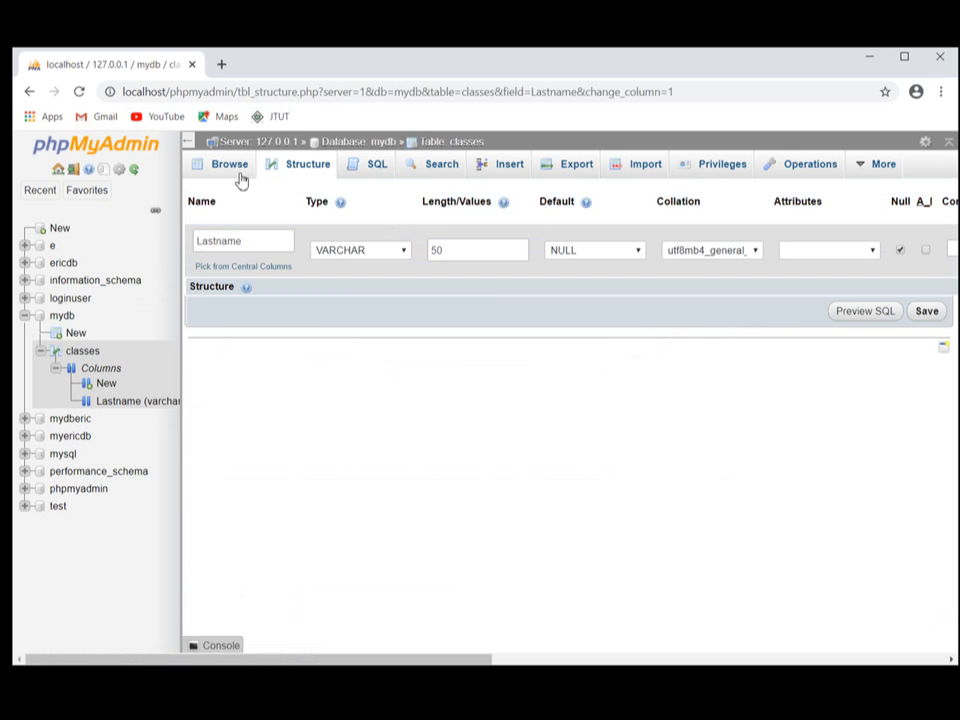
{"action": "left_click", "coordinate": [239, 173]}
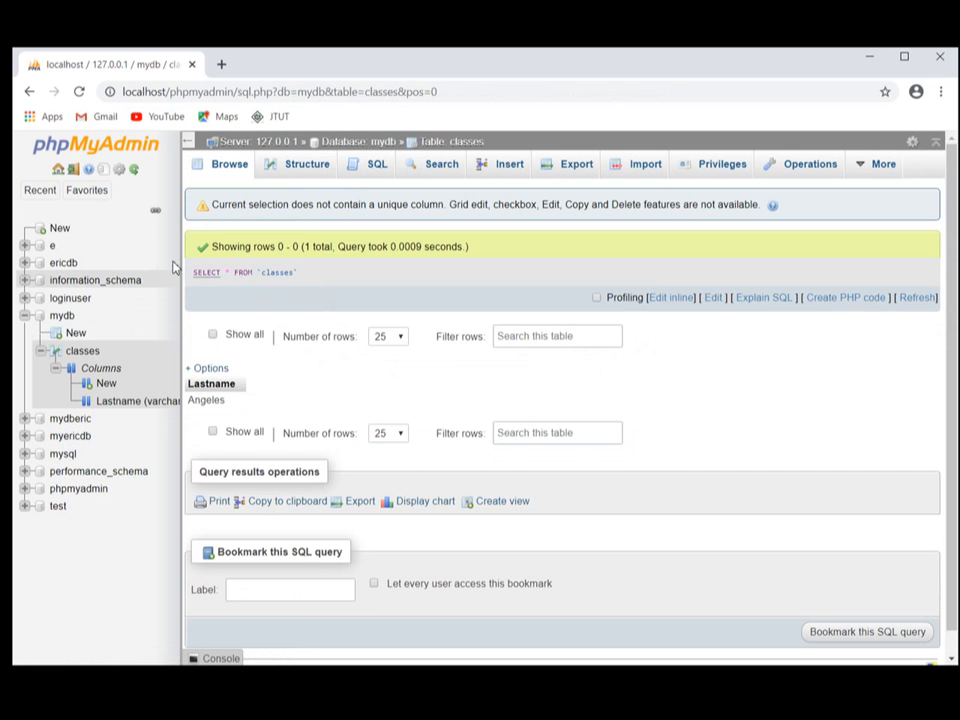
{"action": "left_click", "coordinate": [115, 406]}
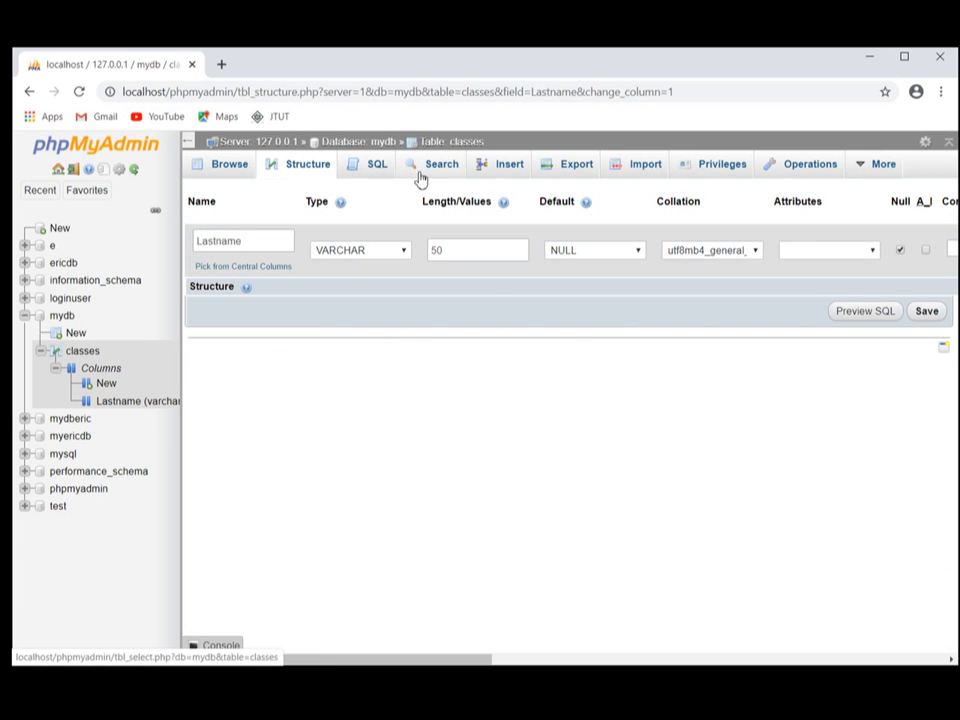
{"action": "left_click", "coordinate": [229, 168]}
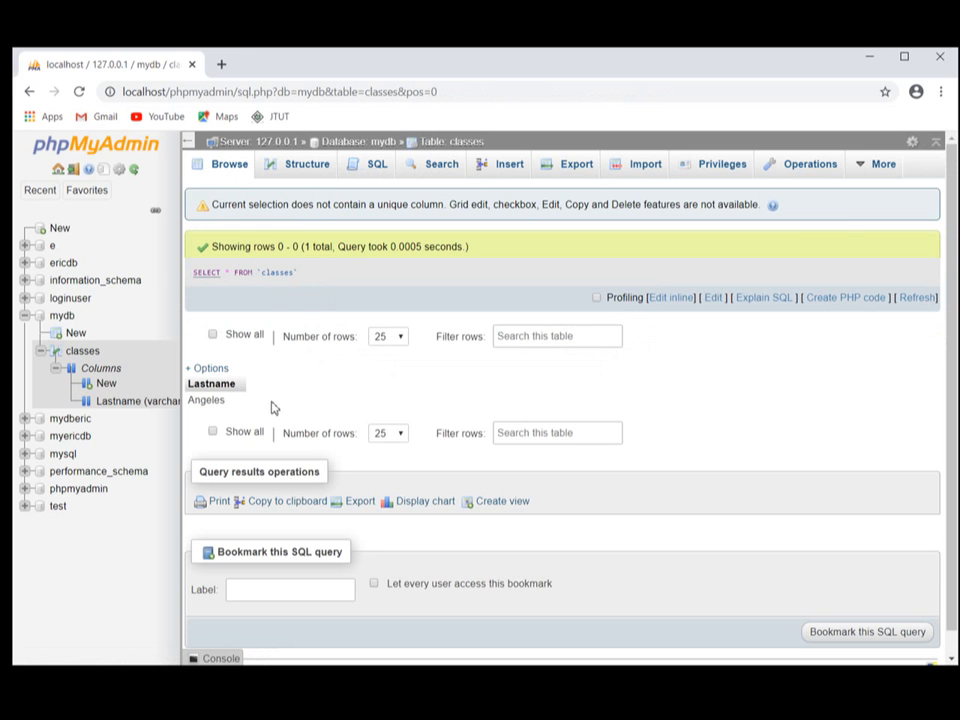
{"action": "left_click_drag", "start_coordinate": [224, 402], "coordinate": [189, 400]}
Step: Try to empty the classes table by replacing the default query with TRUNCATE tables classes; and running it, confirming the execution
{"action": "left_click", "coordinate": [349, 167]}
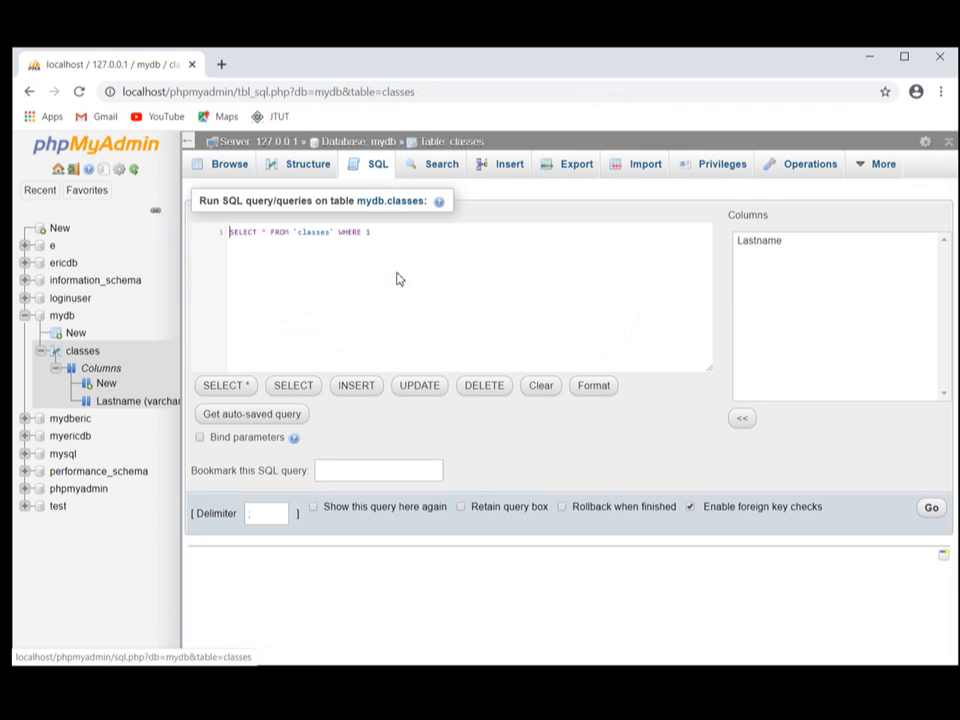
{"action": "left_click_drag", "start_coordinate": [418, 248], "coordinate": [196, 233]}
{"action": "type", "text": "tru"}
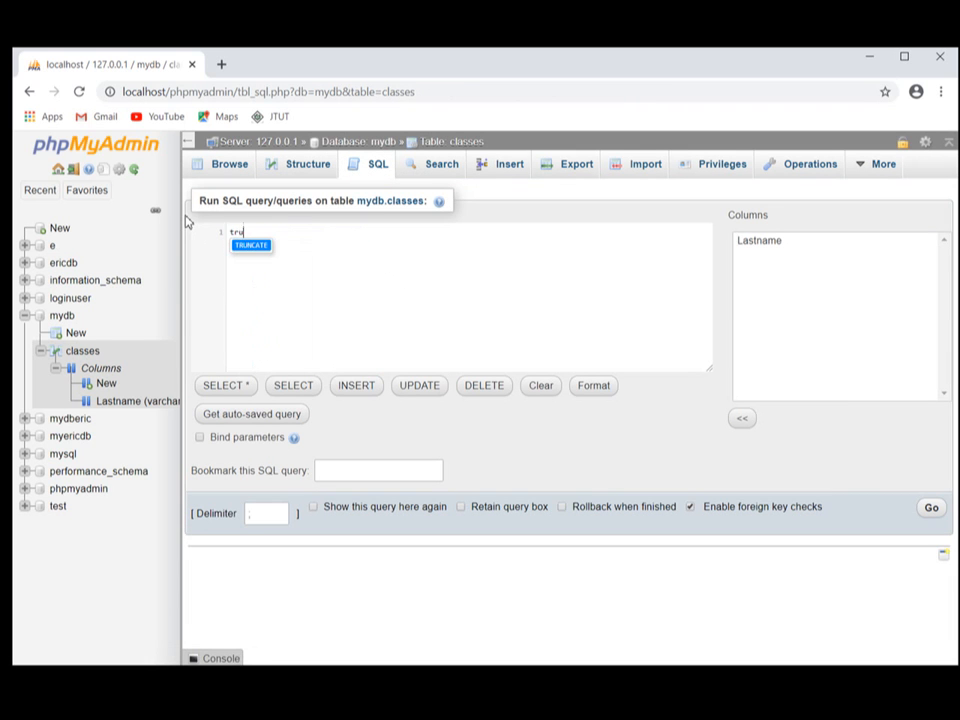
{"action": "type", "text": "nc"}
{"action": "key", "text": "Return"}
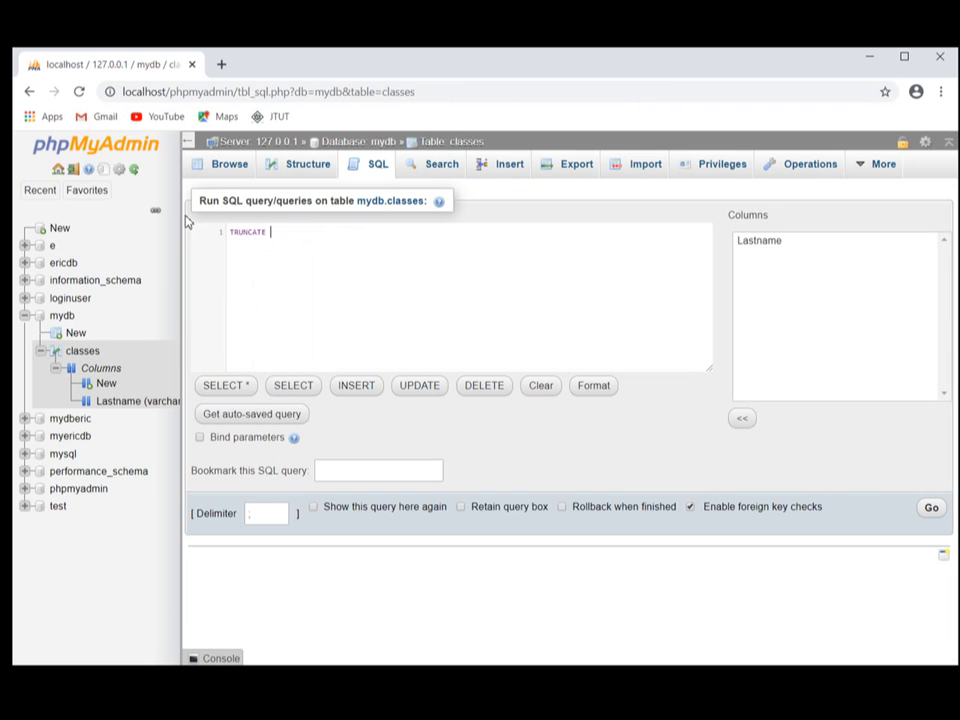
{"action": "type", "text": "table"}
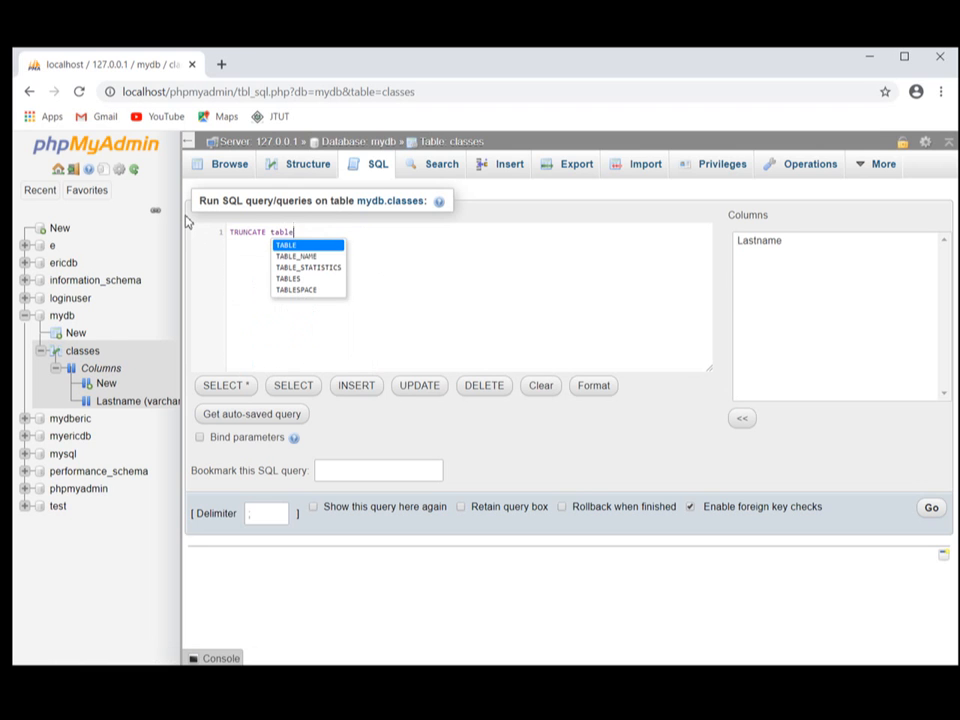
{"action": "type", "text": "s c"}
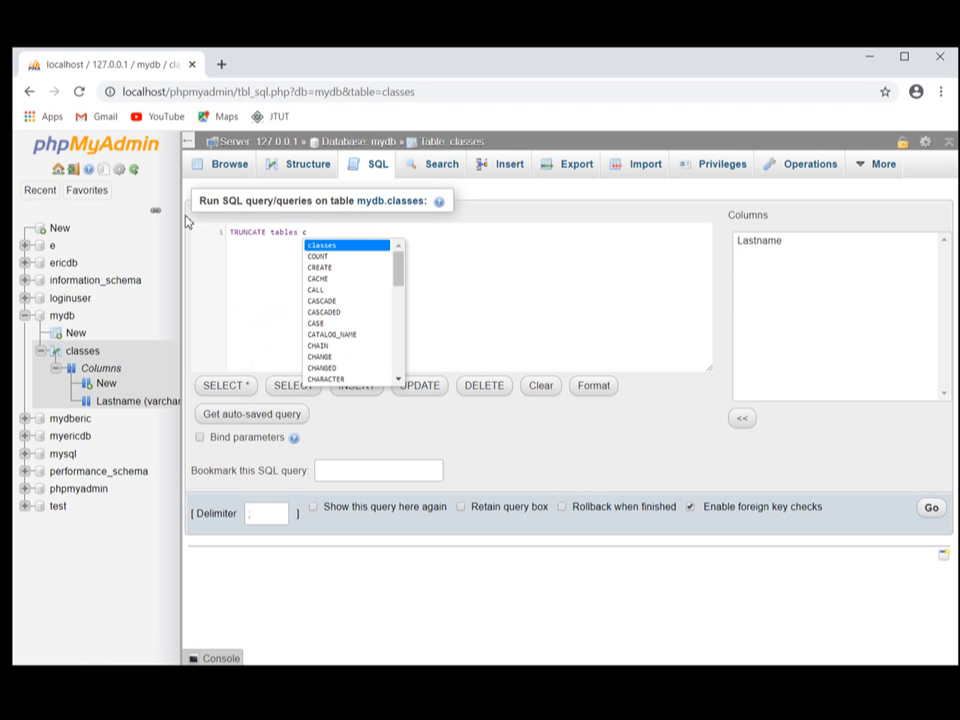
{"action": "key", "text": "Return"}
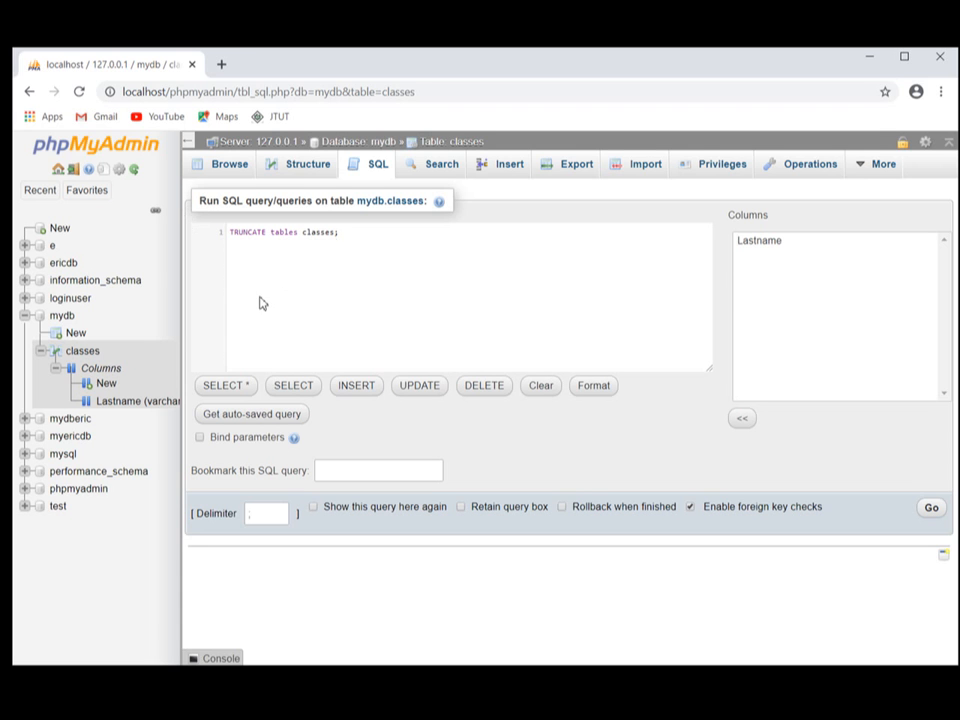
{"action": "left_click", "coordinate": [928, 510]}
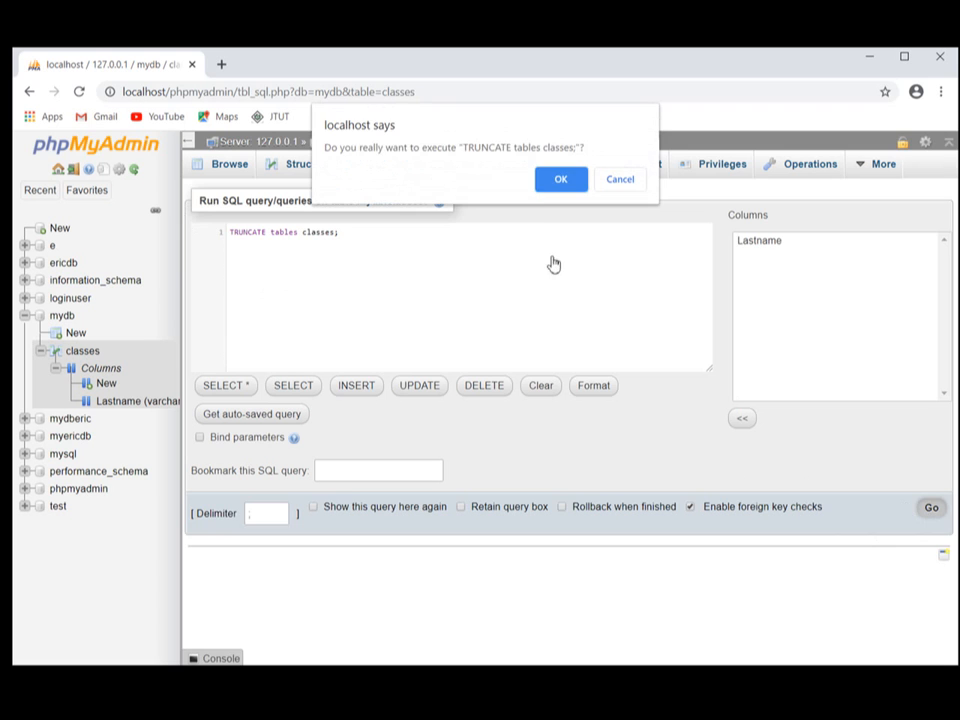
{"action": "left_click", "coordinate": [558, 179]}
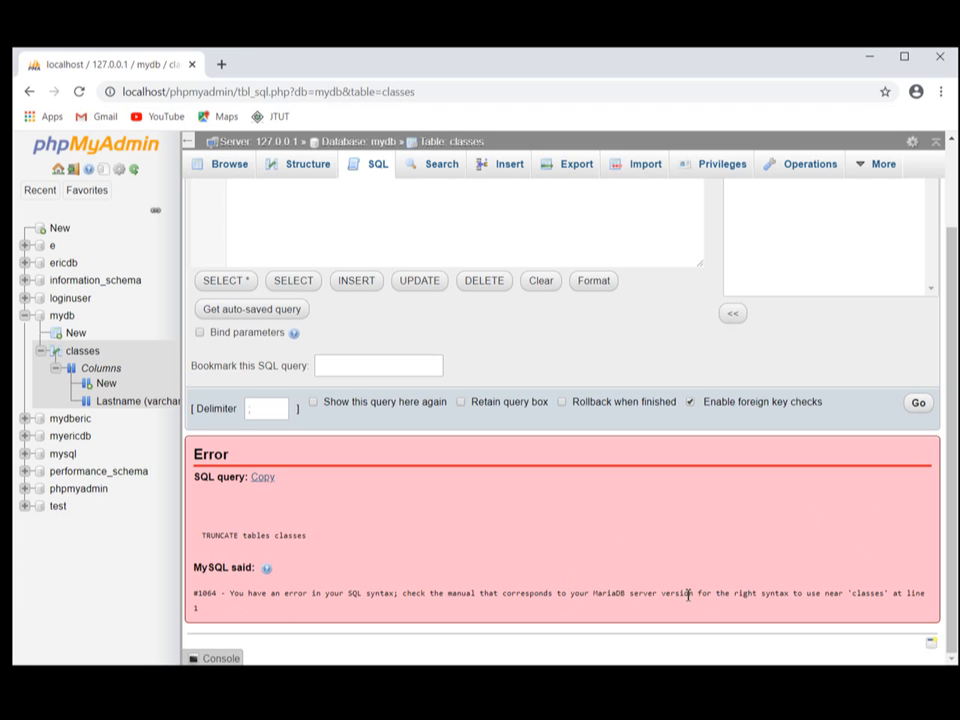
{"action": "left_click_drag", "start_coordinate": [688, 595], "coordinate": [784, 611]}
{"action": "left_click", "coordinate": [677, 561]}
Step: Return to the home page and check the classes table's structure, its rows and the Lastname column's definition
{"action": "left_click", "coordinate": [58, 168]}
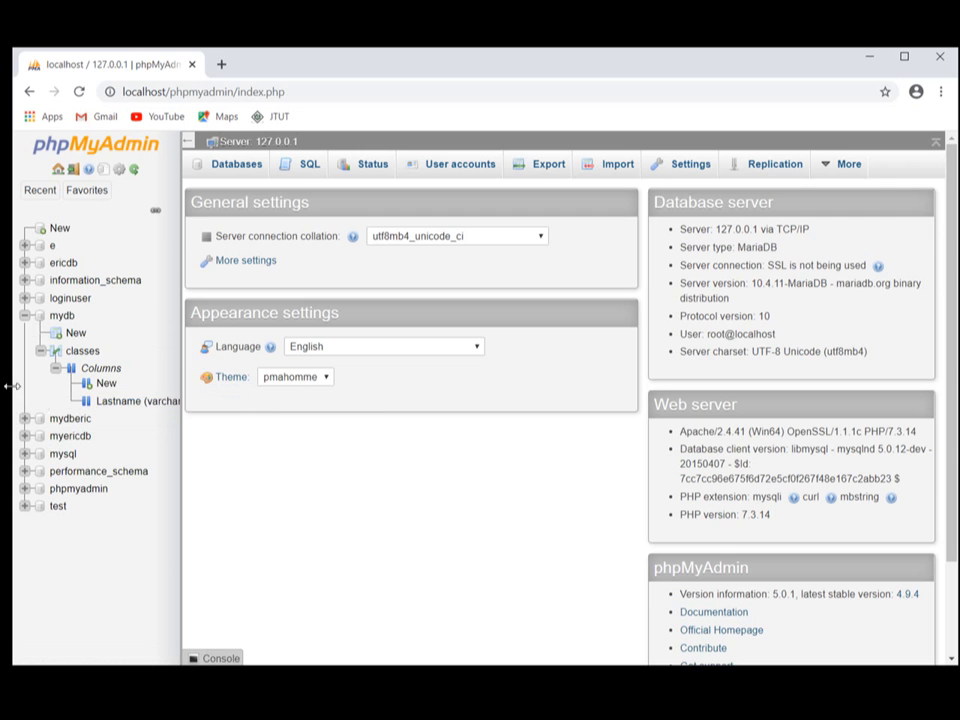
{"action": "left_click", "coordinate": [80, 352]}
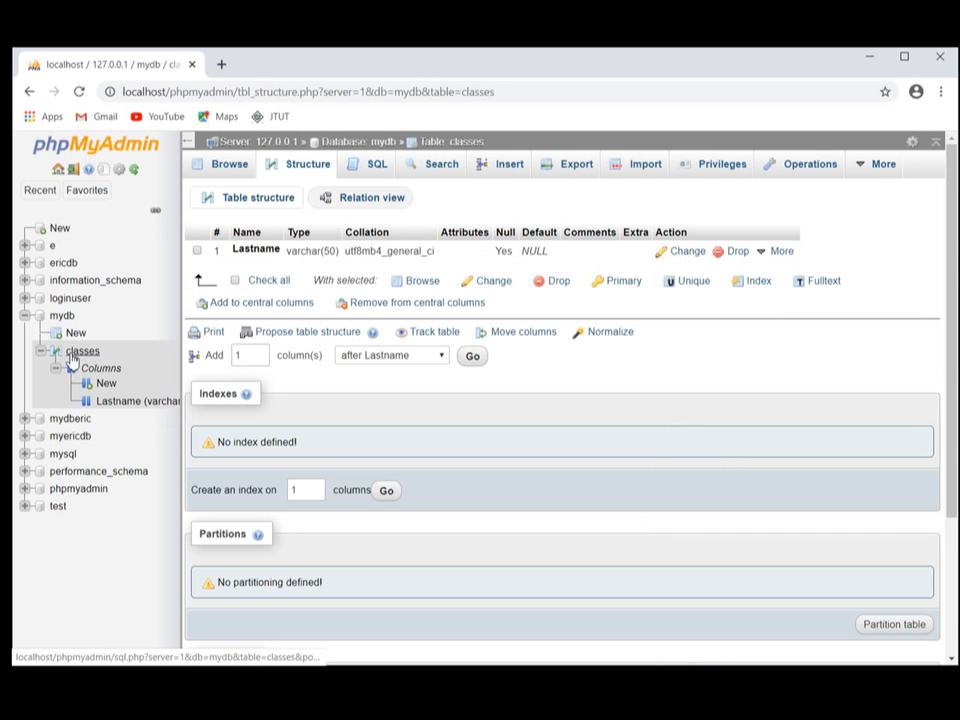
{"action": "left_click", "coordinate": [71, 359]}
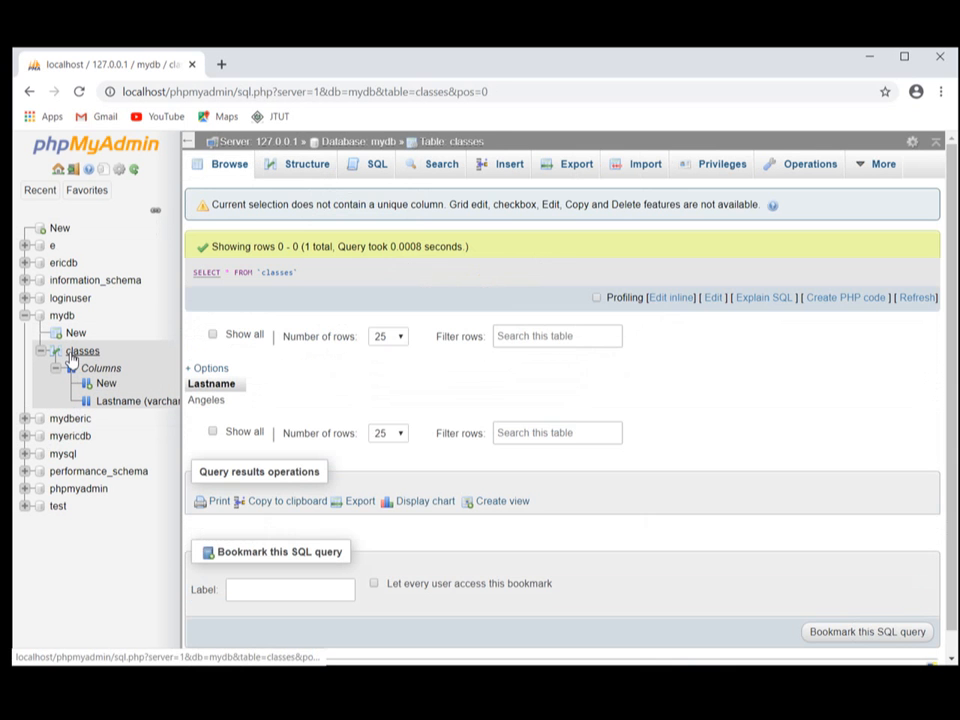
{"action": "left_click", "coordinate": [120, 404]}
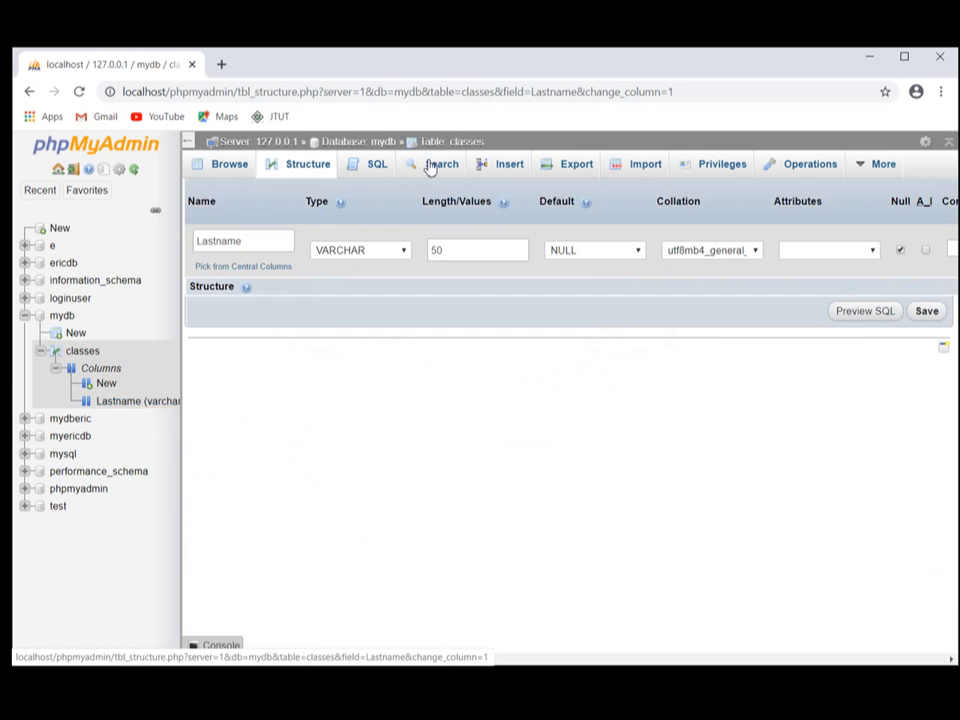
Step: Run TRUNCATE table classes; in place of the default query on the classes table and confirm the execution
{"action": "left_click", "coordinate": [375, 167]}
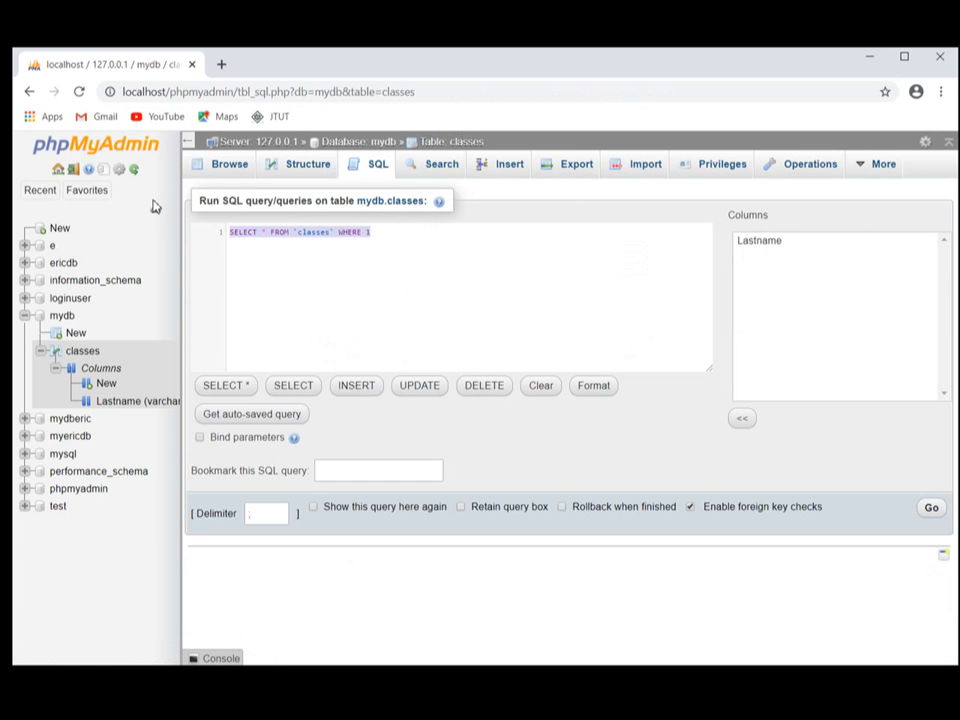
{"action": "type", "text": "trunc"}
{"action": "key", "text": "Return"}
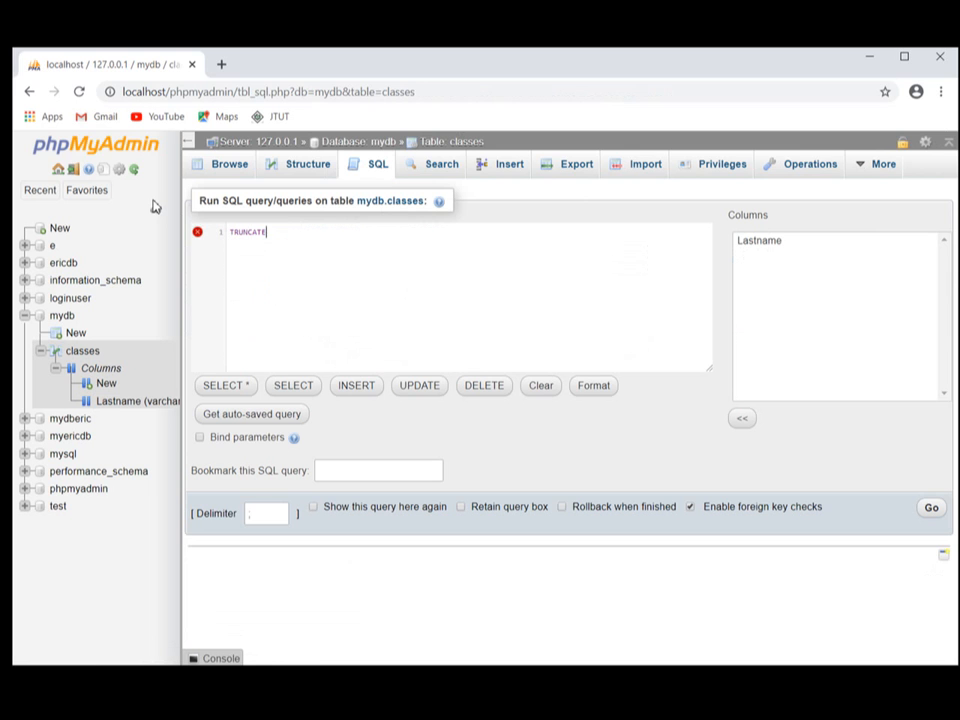
{"action": "type", "text": "ta"}
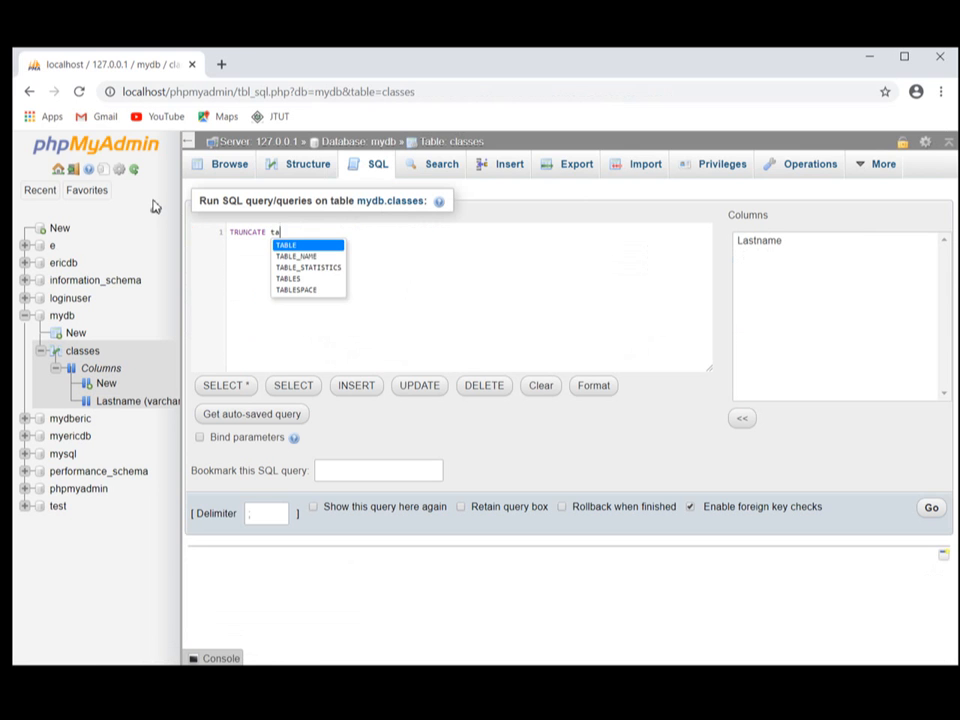
{"action": "type", "text": "ble classes;"}
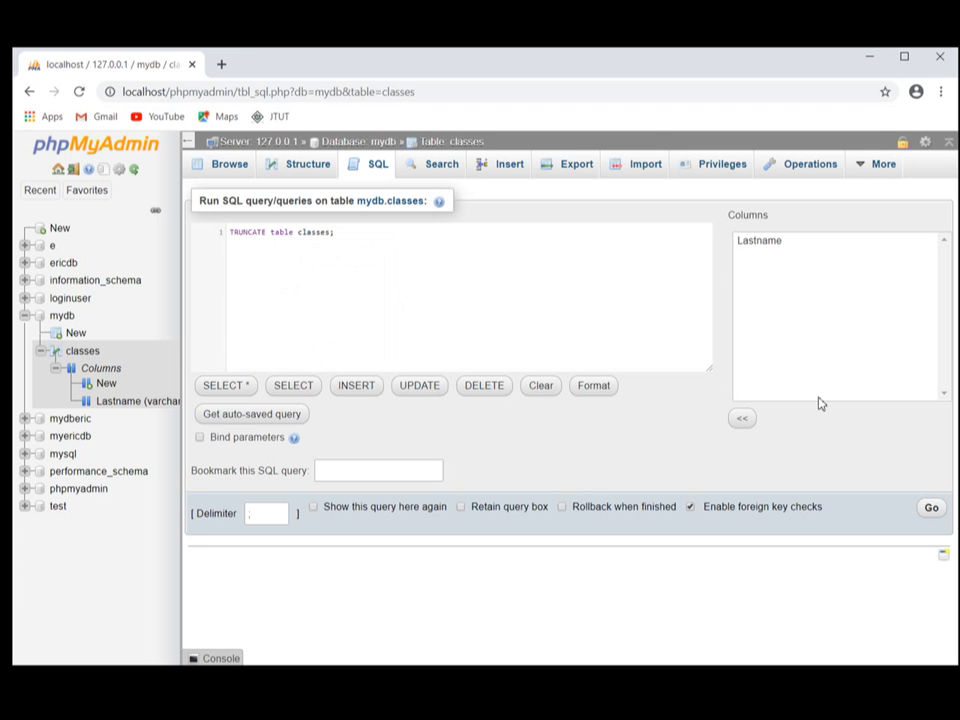
{"action": "left_click", "coordinate": [930, 511]}
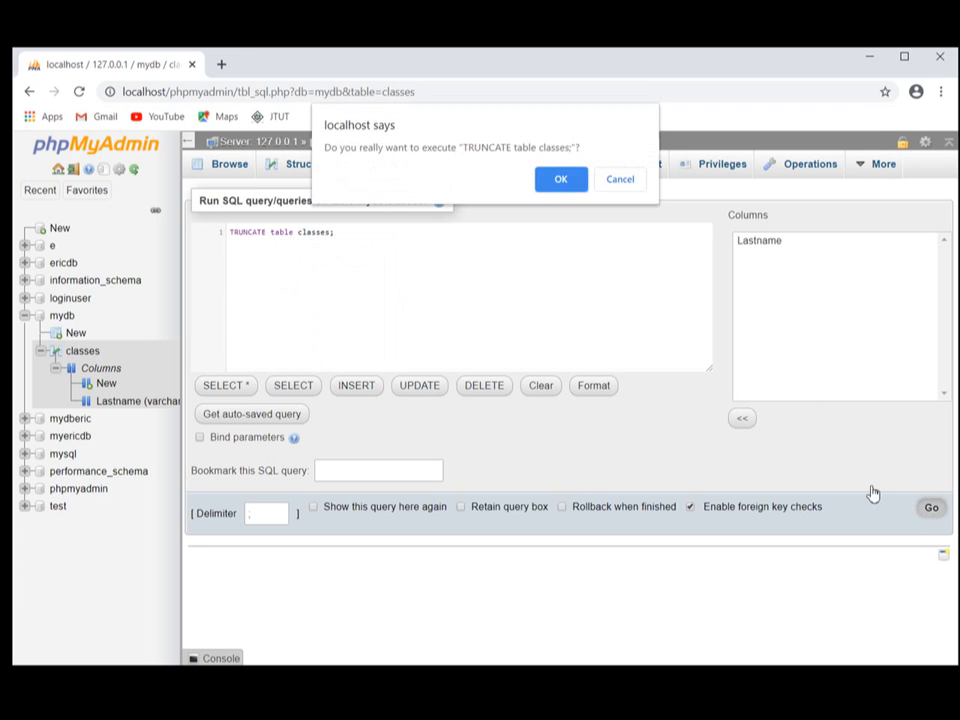
{"action": "left_click", "coordinate": [558, 181]}
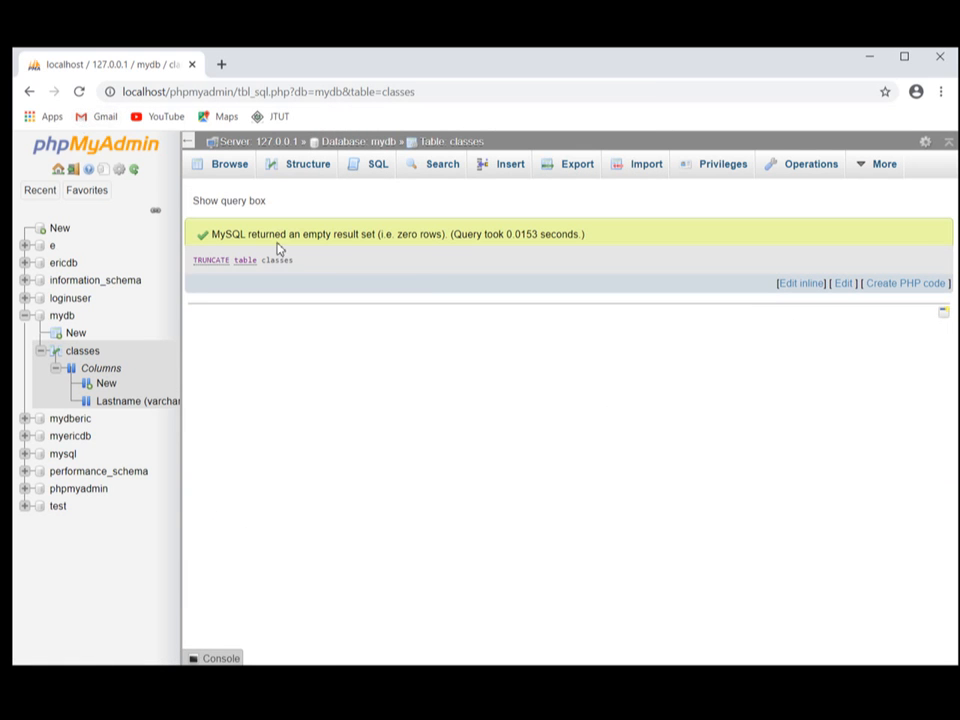
Step: Reload the page, view the Lastname column's definition and browse the rows of the truncated classes table
{"action": "left_click", "coordinate": [79, 91]}
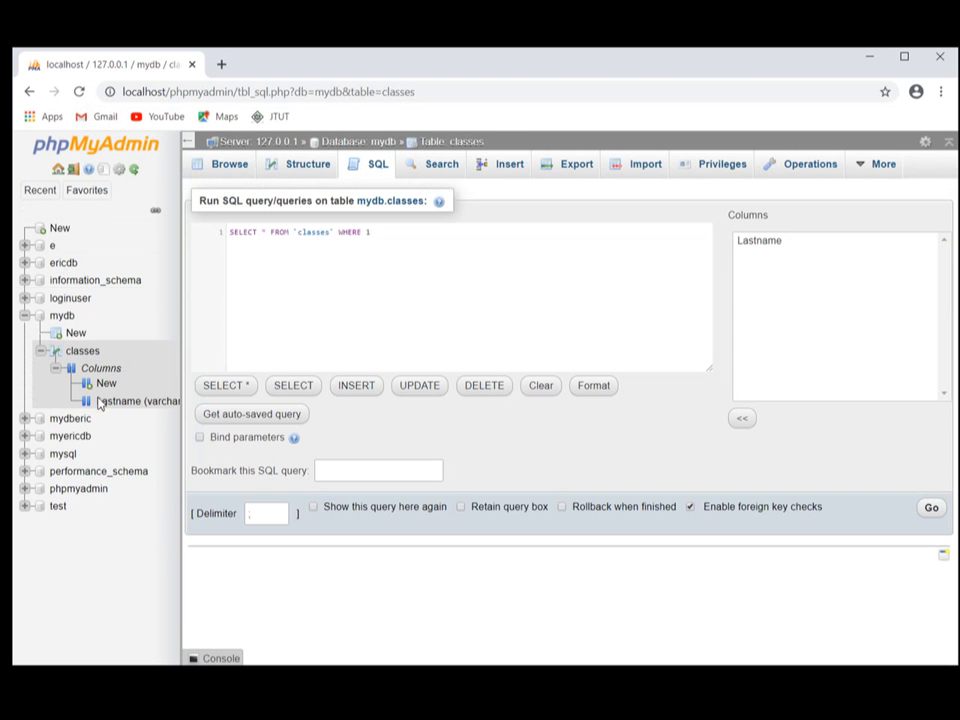
{"action": "left_click", "coordinate": [110, 405]}
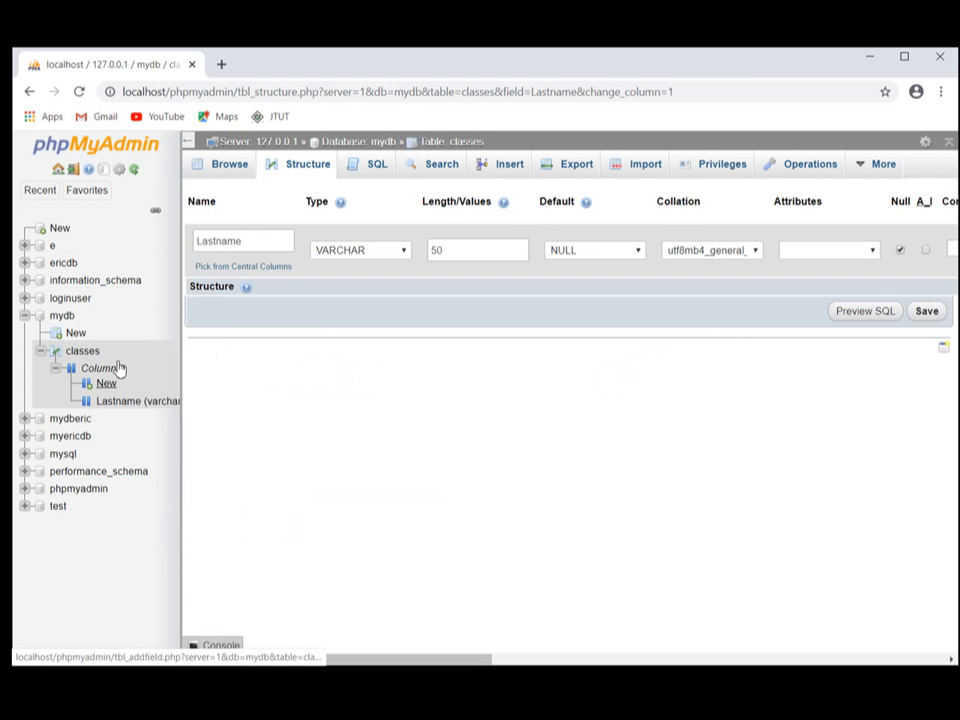
{"action": "left_click", "coordinate": [232, 170]}
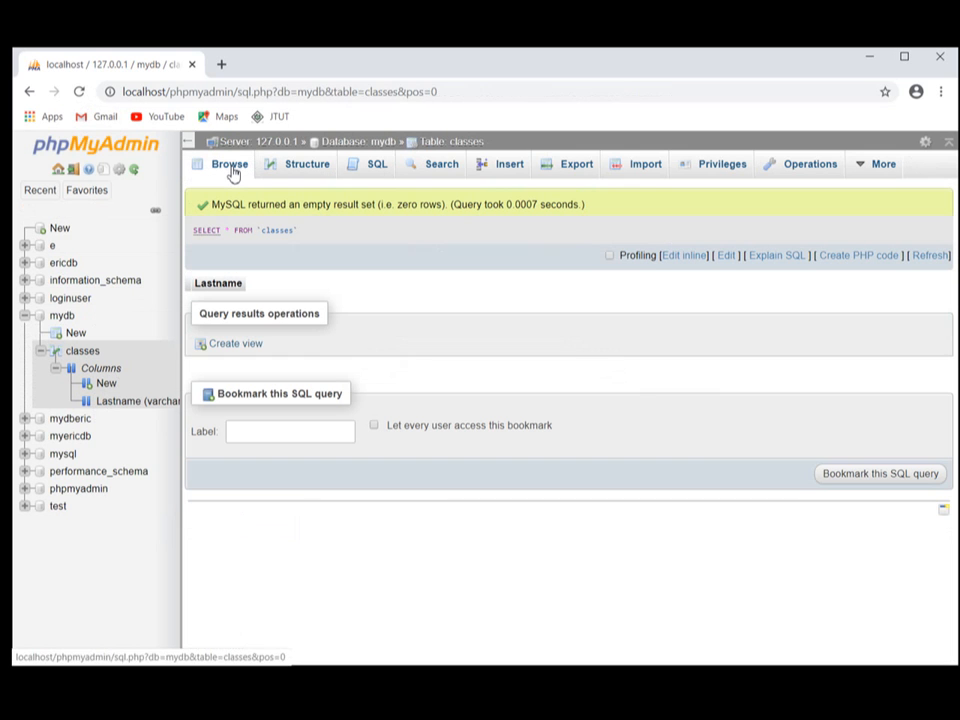
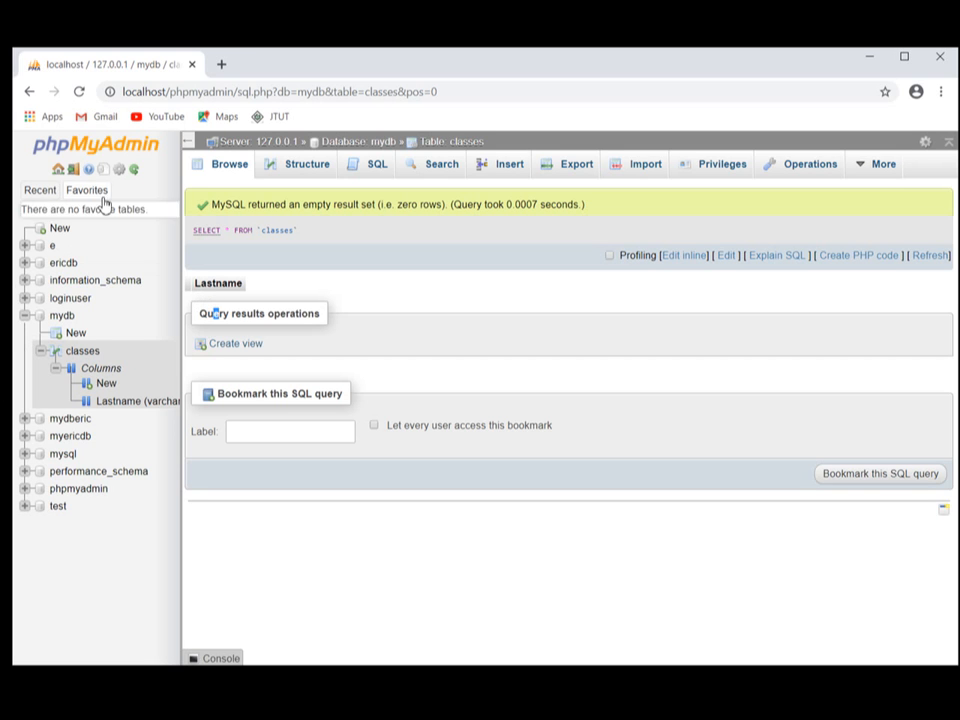
Step: Select ericdb in the server's database list and request dropping it, cancelling at the confirmation
{"action": "left_click", "coordinate": [25, 317]}
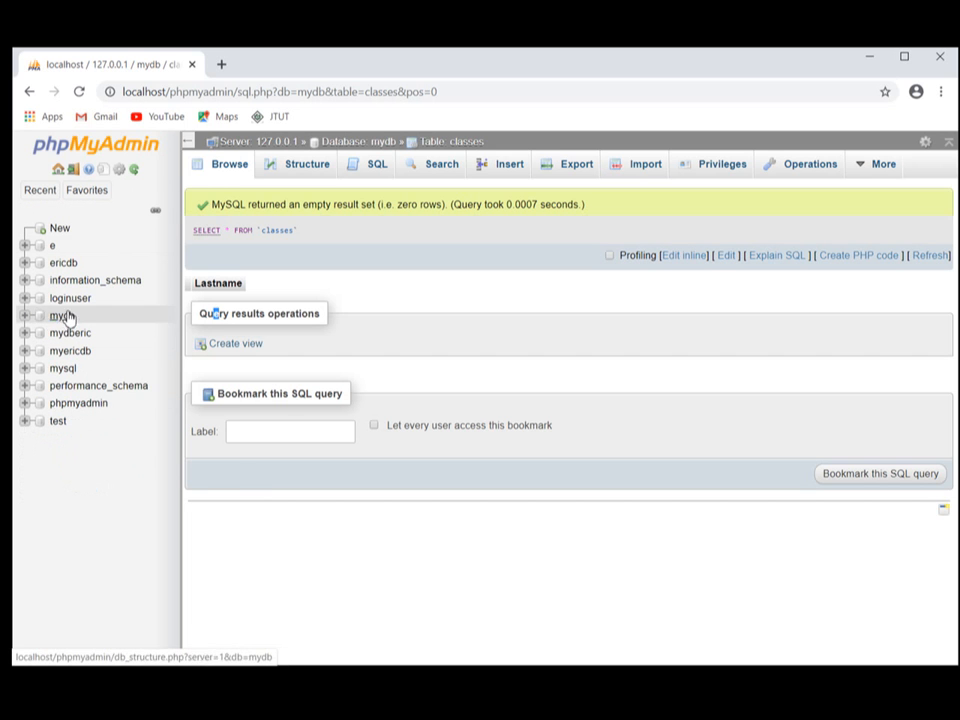
{"action": "left_click", "coordinate": [60, 171]}
{"action": "left_click", "coordinate": [250, 170]}
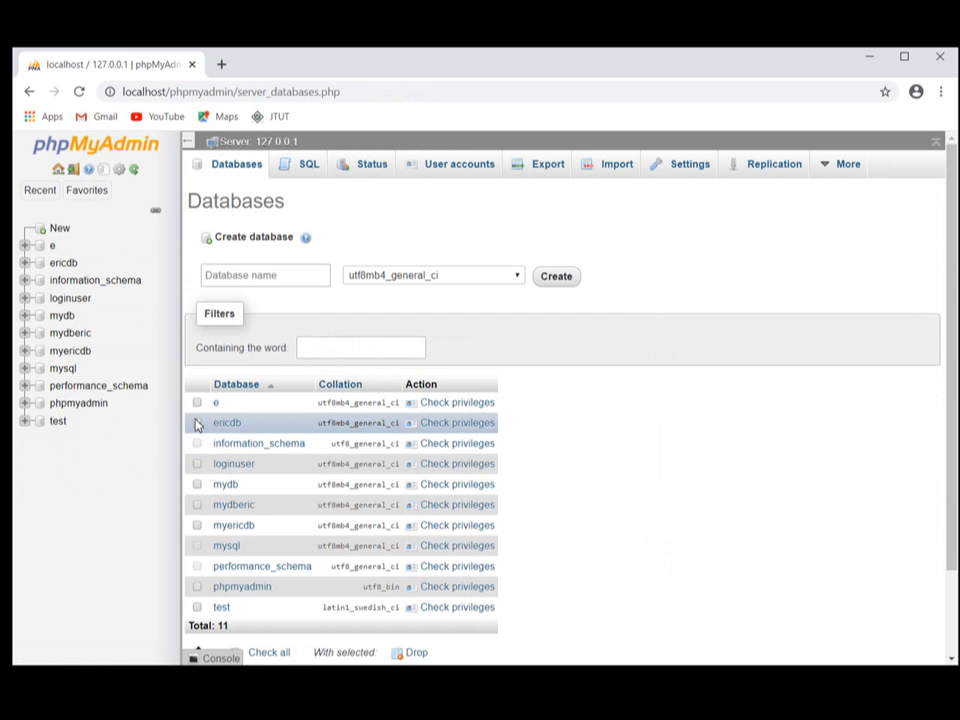
{"action": "left_click", "coordinate": [197, 422]}
{"action": "scroll", "coordinate": [926, 489], "scroll_direction": "down", "scroll_amount": 2}
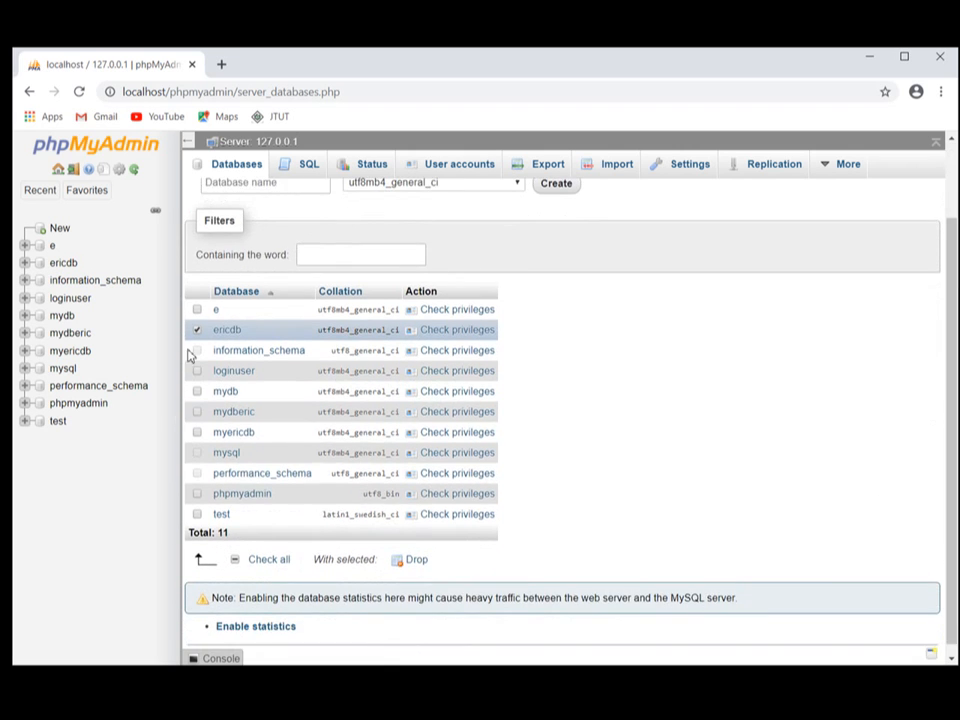
{"action": "left_click", "coordinate": [411, 566]}
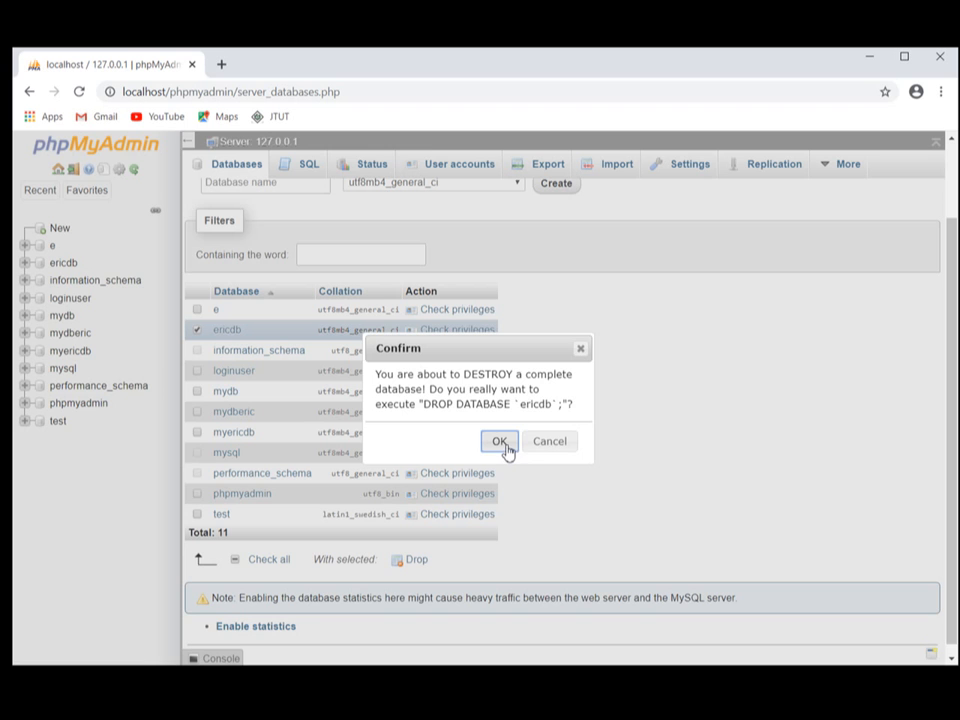
{"action": "left_click", "coordinate": [540, 442]}
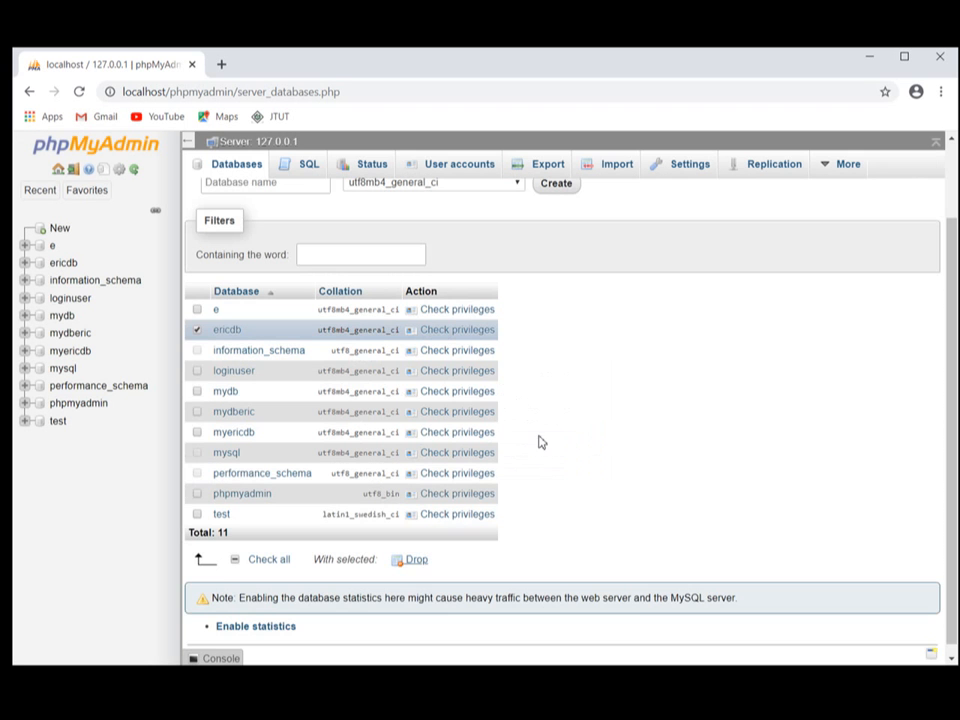
Step: Write the server-level query DROP DATABASE ericdb; and run it to delete the database
{"action": "left_click", "coordinate": [297, 170]}
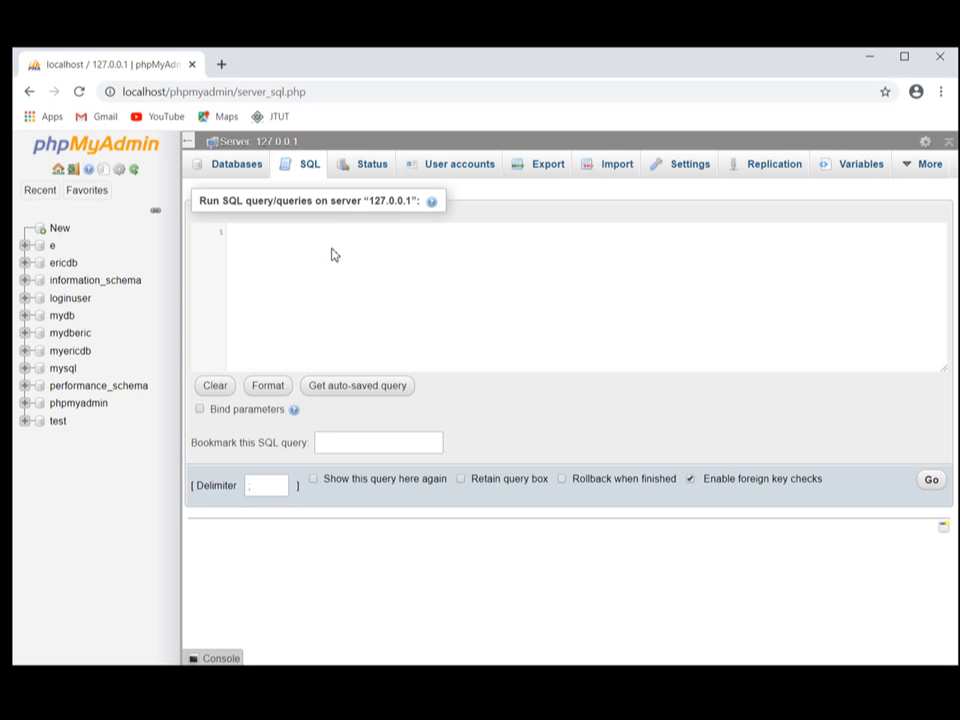
{"action": "type", "text": "dr"}
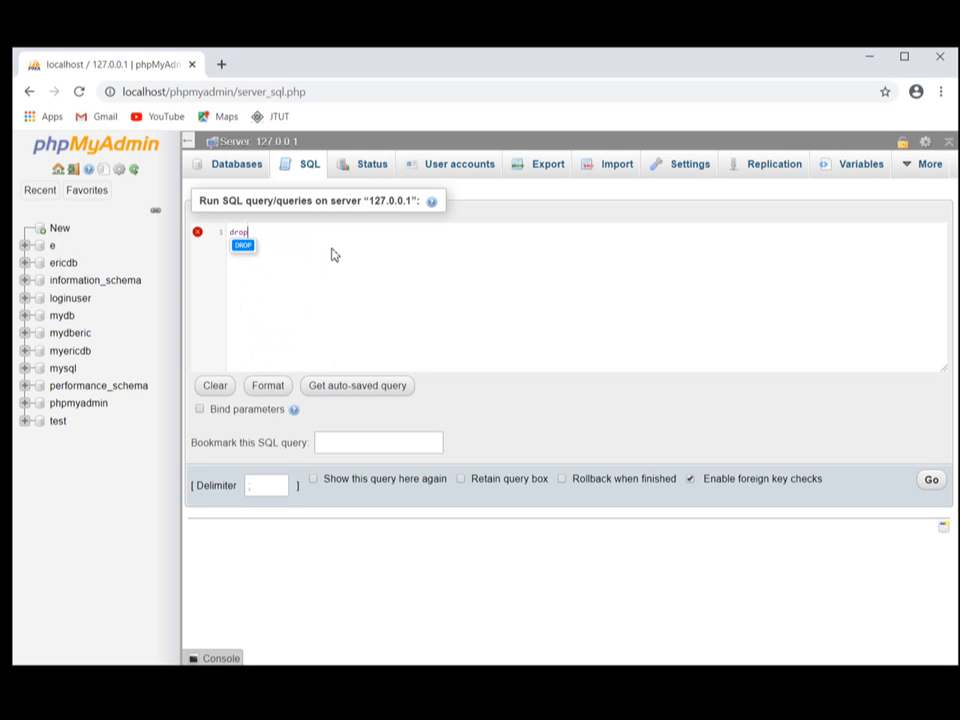
{"action": "type", "text": "op"}
{"action": "key", "text": "Return"}
{"action": "type", "text": "data"}
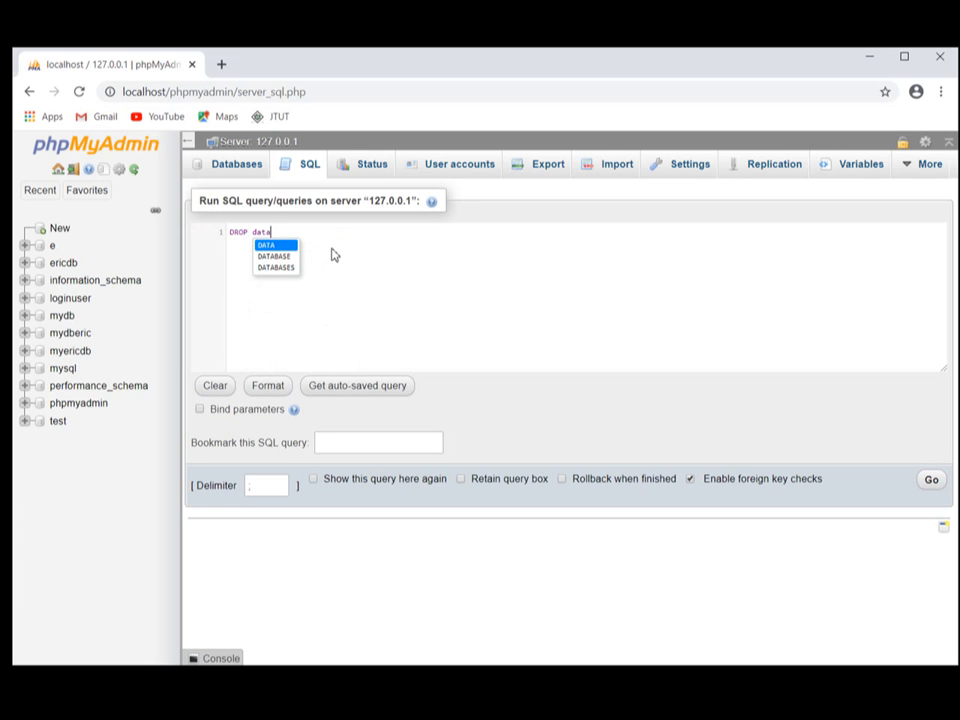
{"action": "key", "text": "Down"}
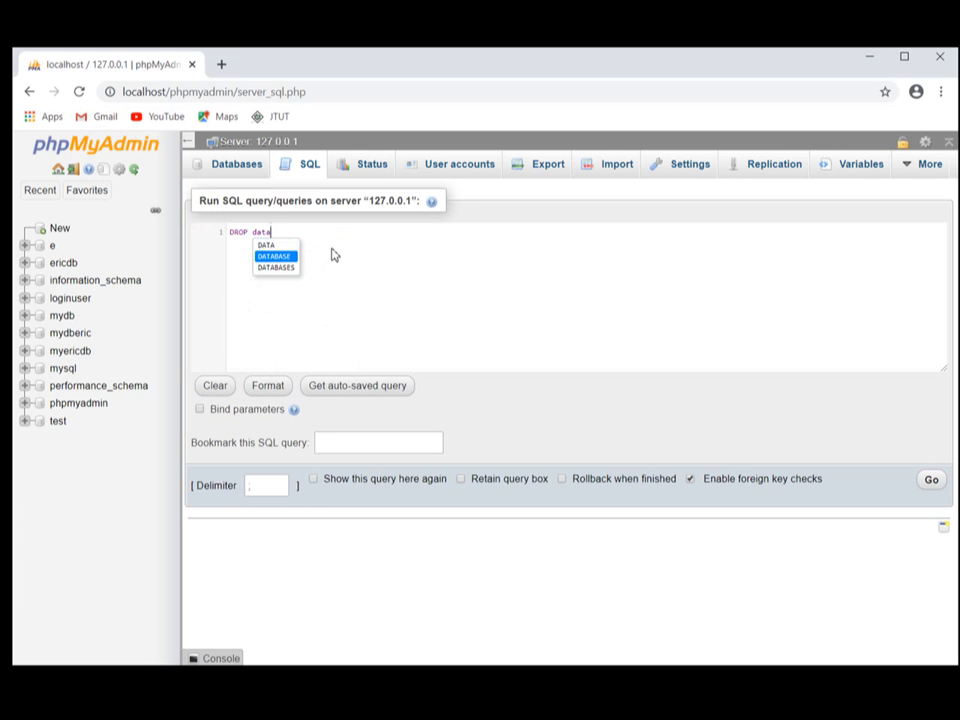
{"action": "key", "text": "Return"}
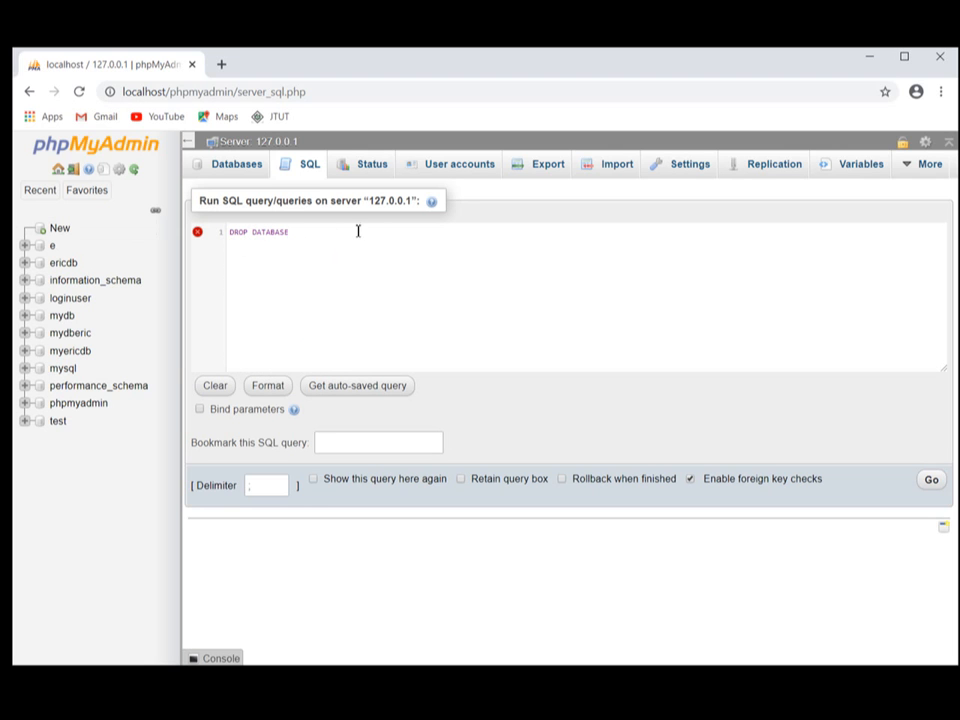
{"action": "type", "text": "ericdb;"}
{"action": "left_click", "coordinate": [926, 484]}
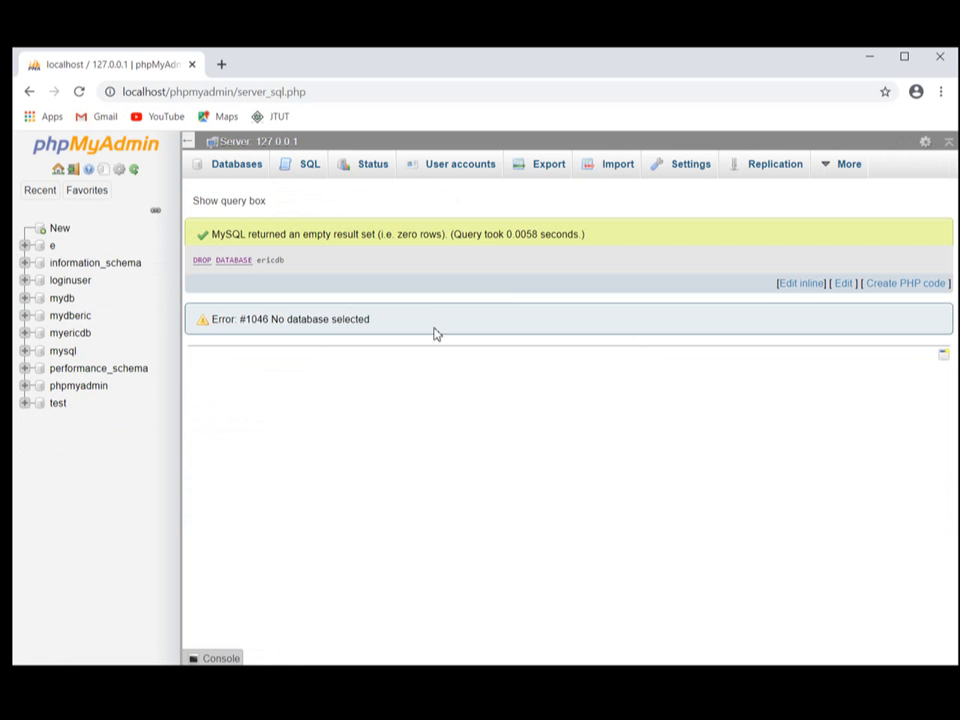
Step: Return to the server home page and inspect the columns of the classes table in mydb's navigation tree
{"action": "left_click", "coordinate": [59, 172]}
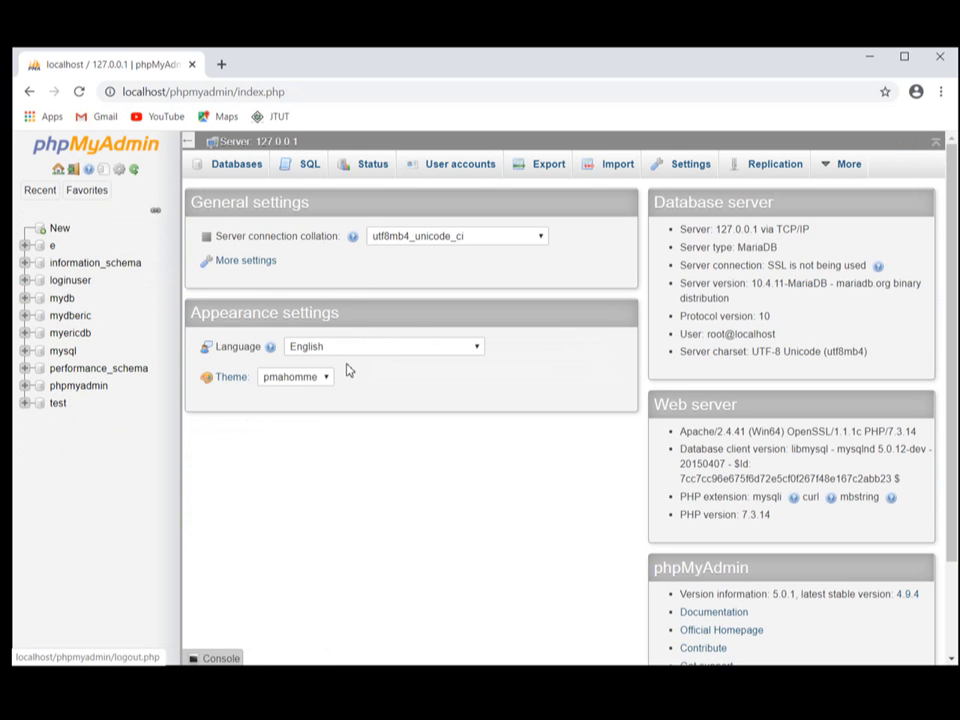
{"action": "left_click", "coordinate": [25, 299]}
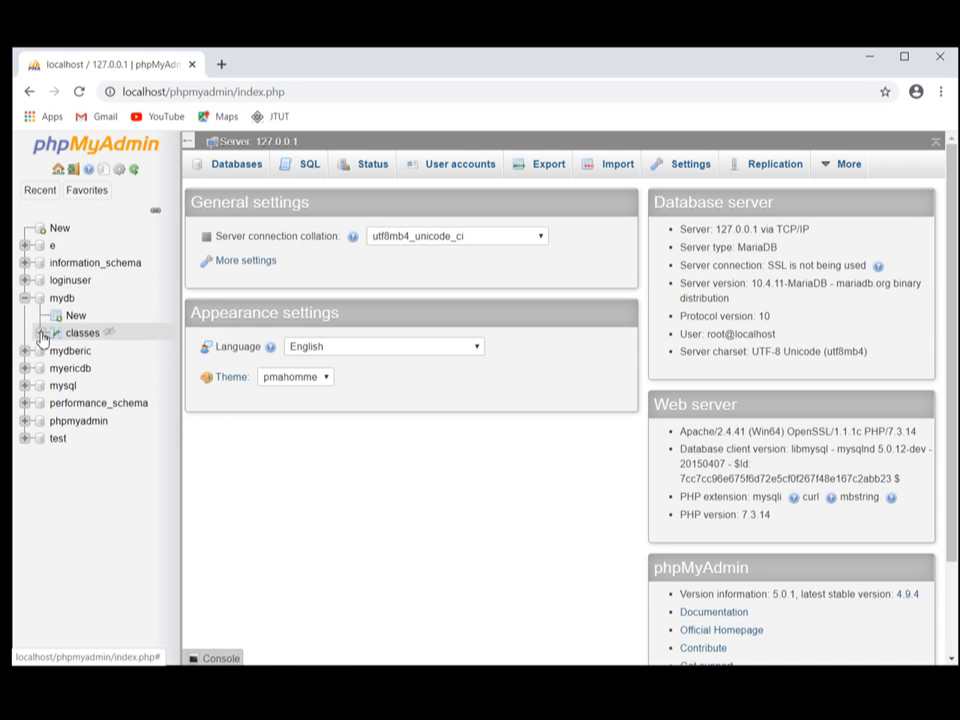
{"action": "left_click", "coordinate": [41, 333]}
{"action": "left_click", "coordinate": [56, 350]}
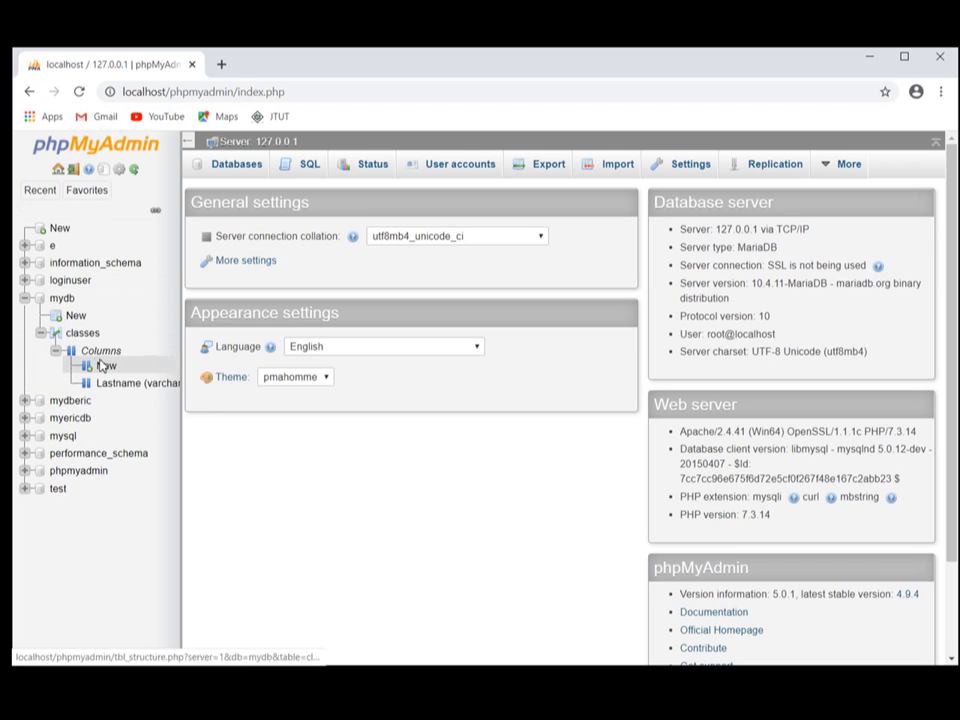
{"action": "left_click", "coordinate": [25, 299]}
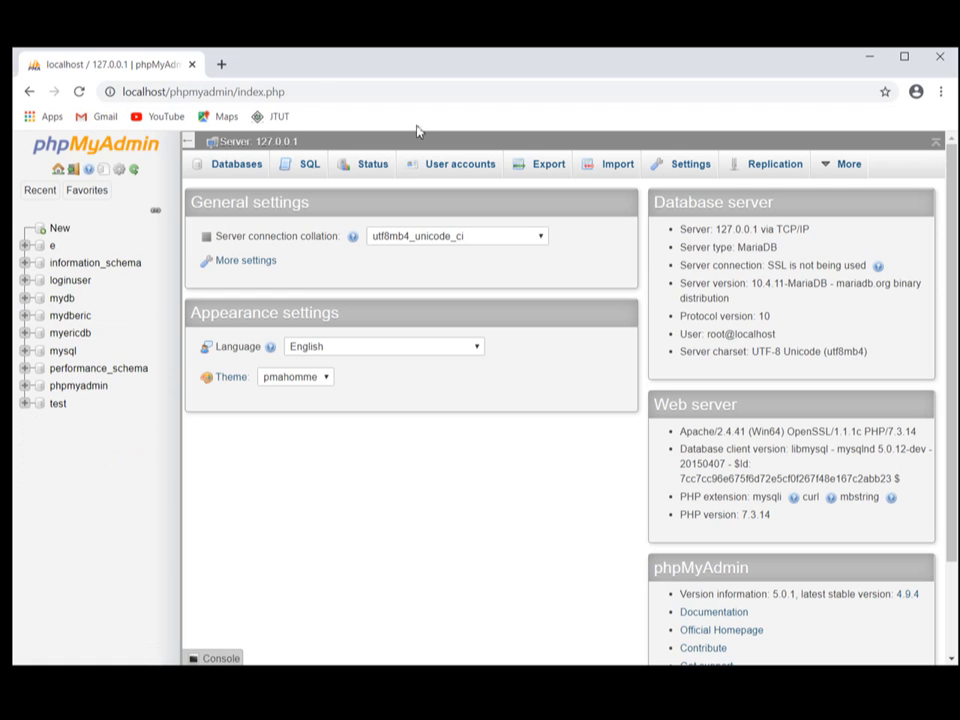
Step: Create an export template named myDB and export the server's databases with the Quick method in SQL format
{"action": "left_click", "coordinate": [550, 176]}
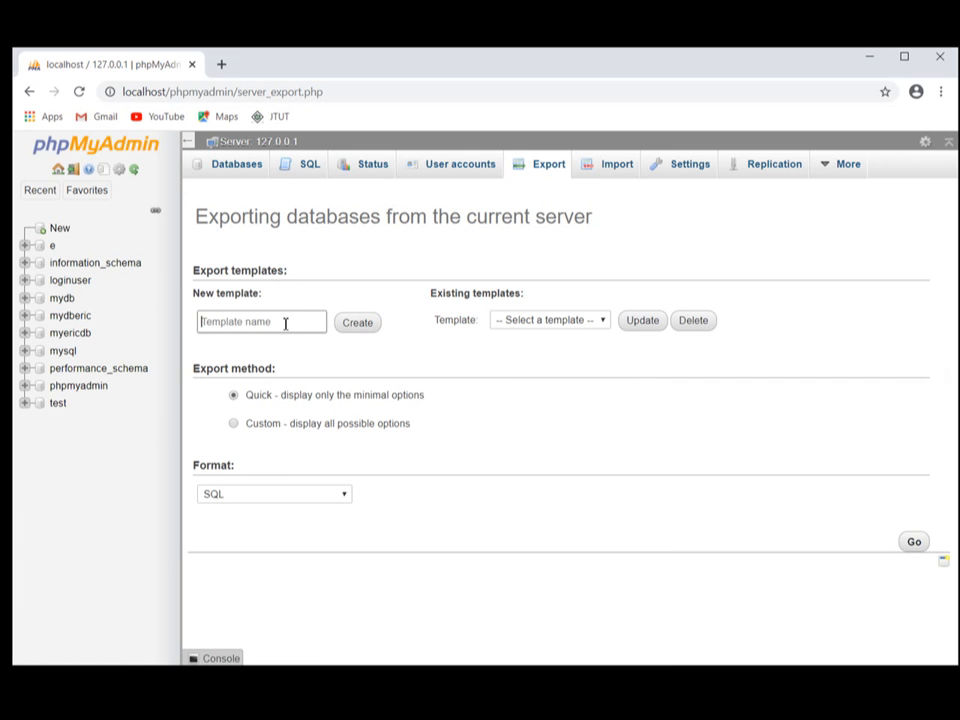
{"action": "type", "text": "myDB"}
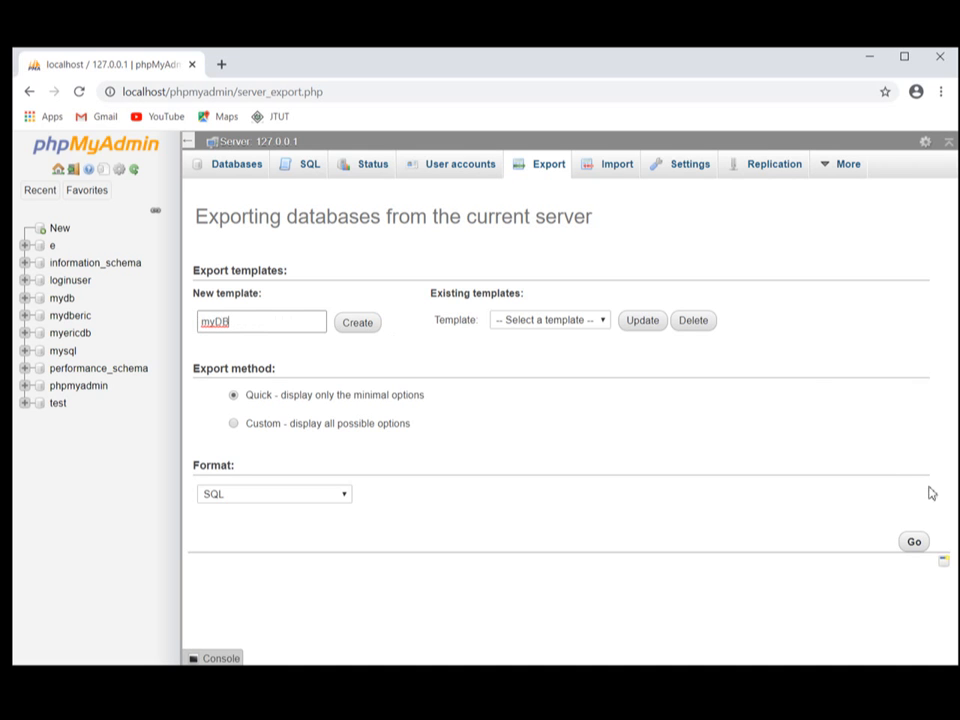
{"action": "left_click", "coordinate": [376, 326]}
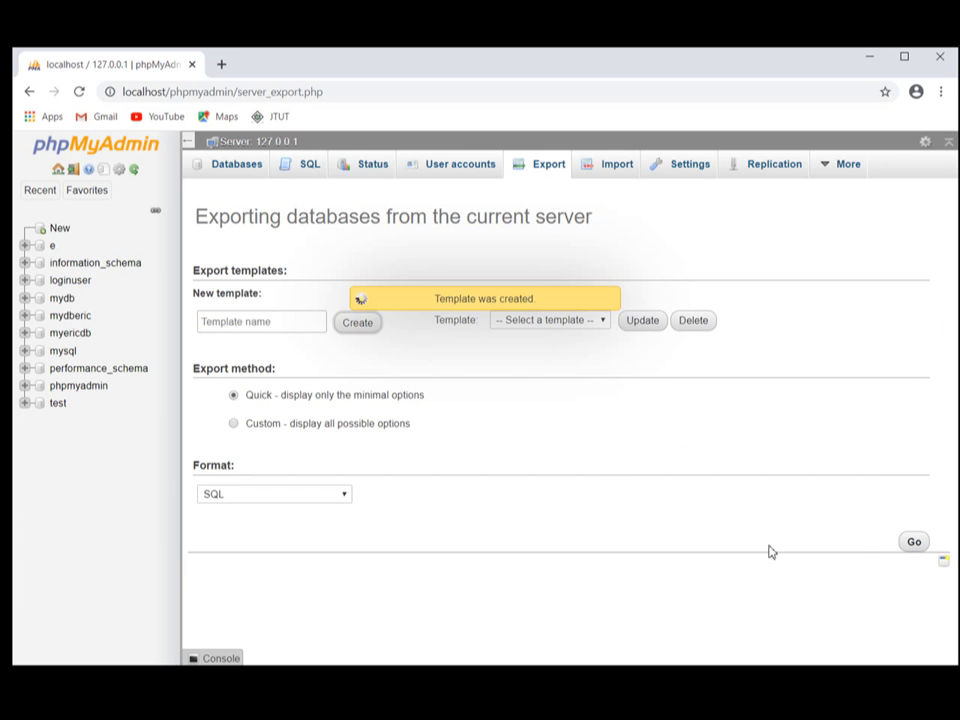
{"action": "left_click", "coordinate": [905, 543]}
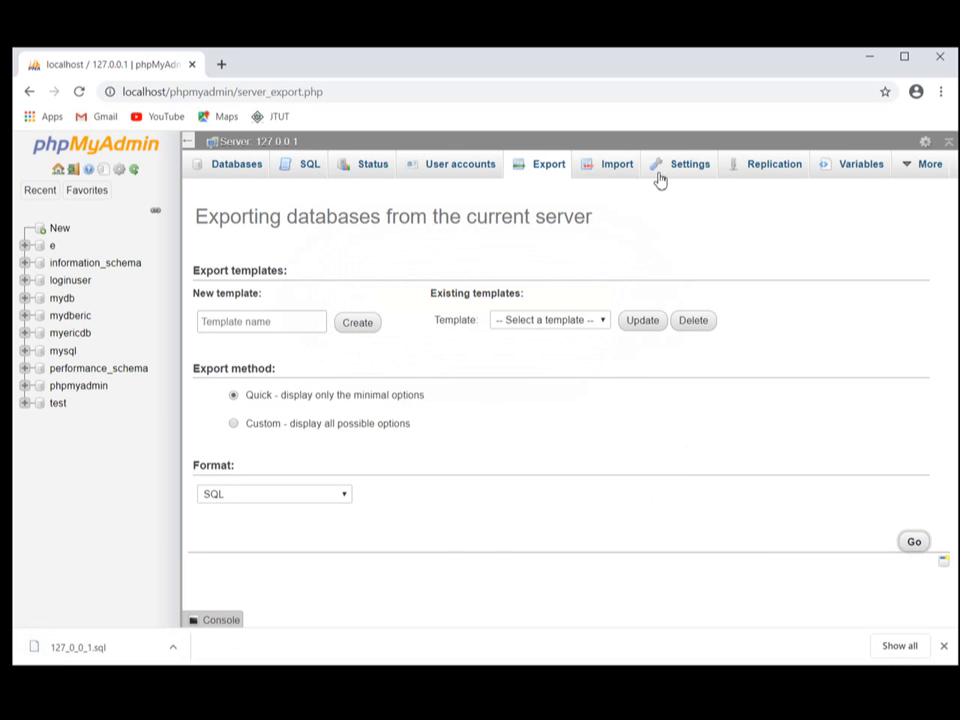
Step: Try to import 127_0_0_1.sql from Downloads into the current server, then check the reported table name and mydb's tables
{"action": "left_click", "coordinate": [617, 170]}
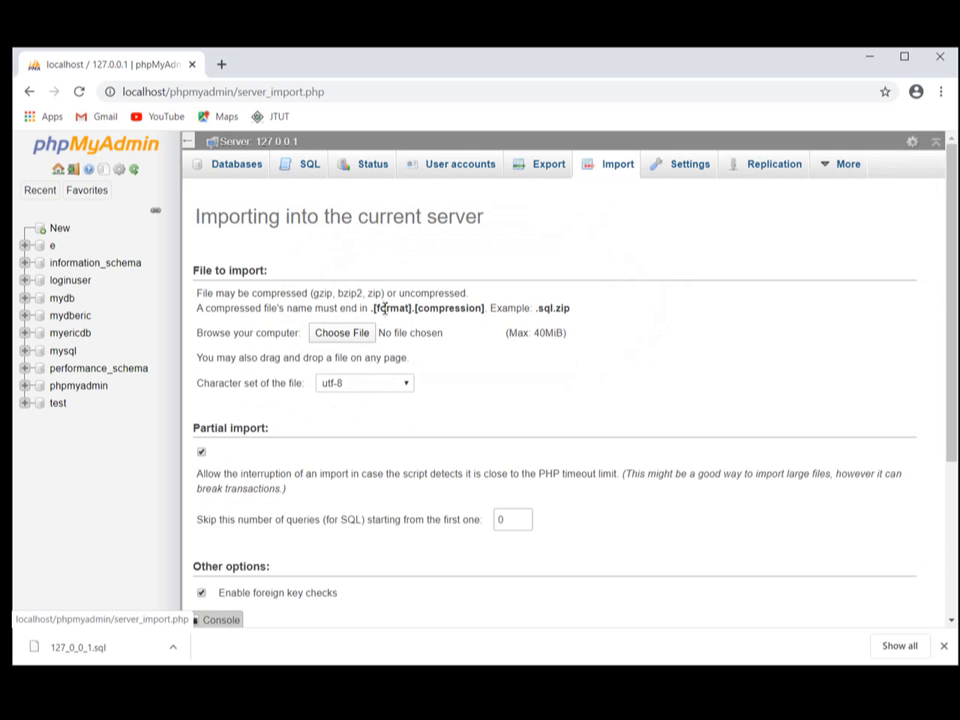
{"action": "left_click", "coordinate": [331, 338]}
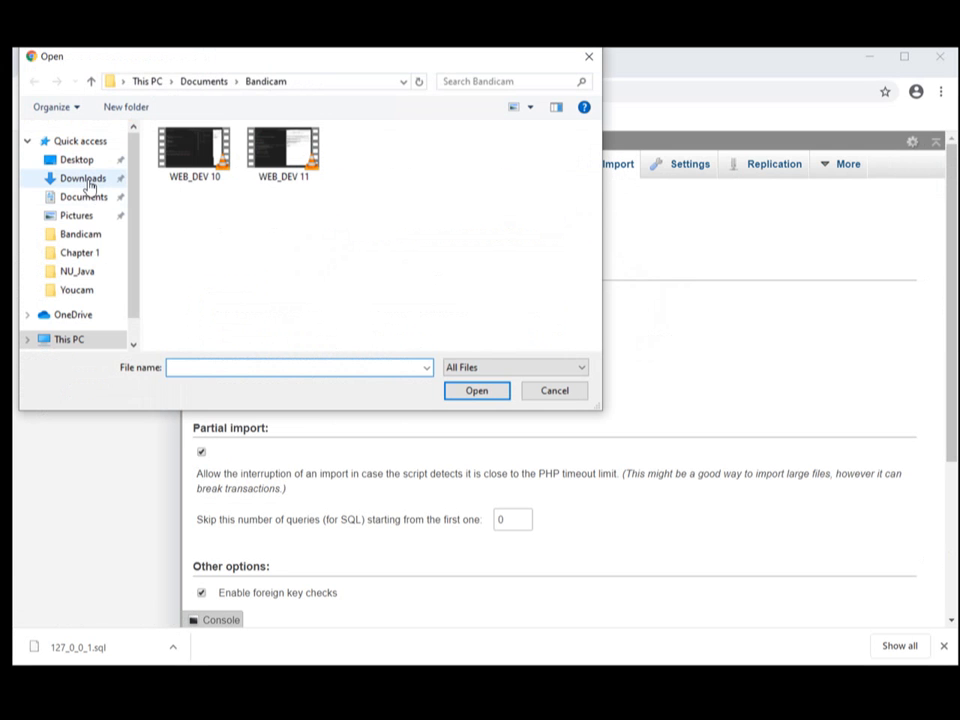
{"action": "left_click", "coordinate": [84, 179]}
{"action": "left_click", "coordinate": [209, 176]}
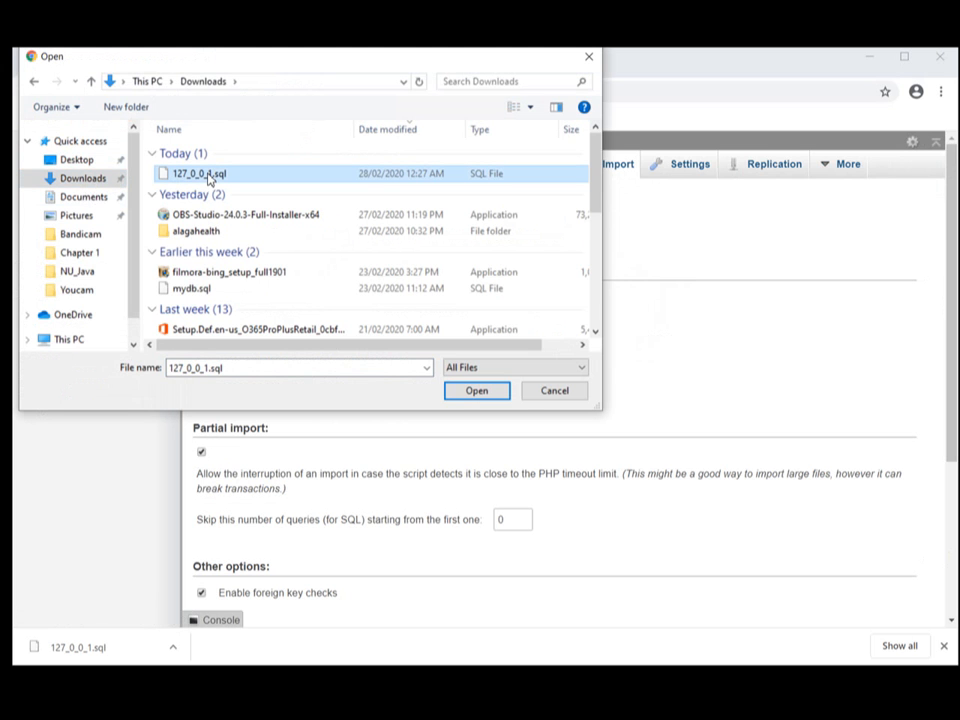
{"action": "left_click", "coordinate": [476, 391]}
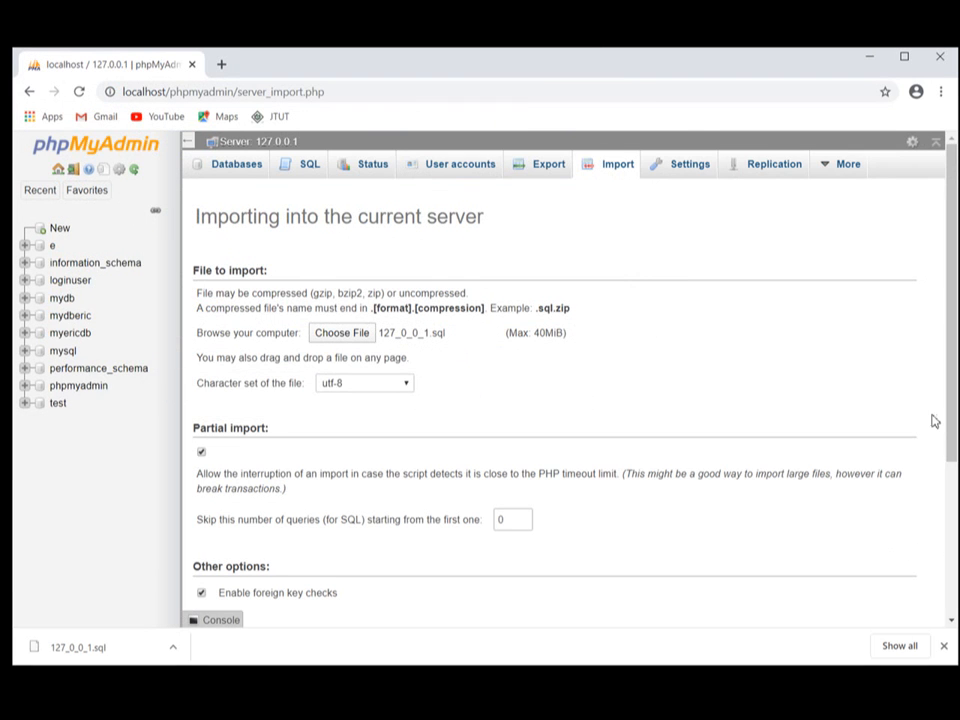
{"action": "left_click_drag", "start_coordinate": [946, 425], "coordinate": [896, 602]}
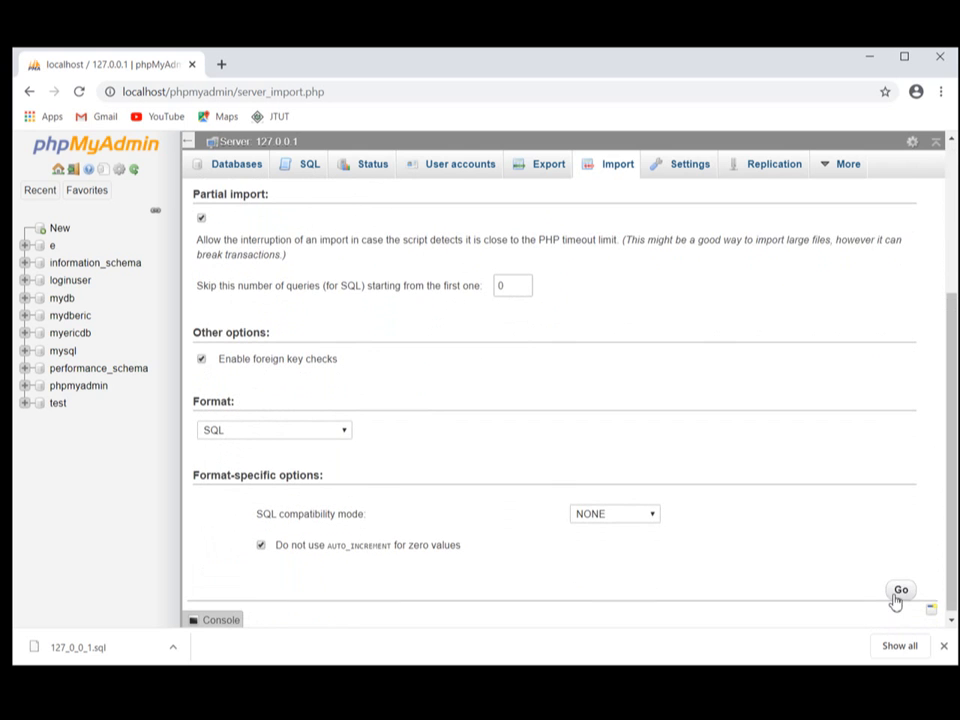
{"action": "left_click", "coordinate": [900, 592]}
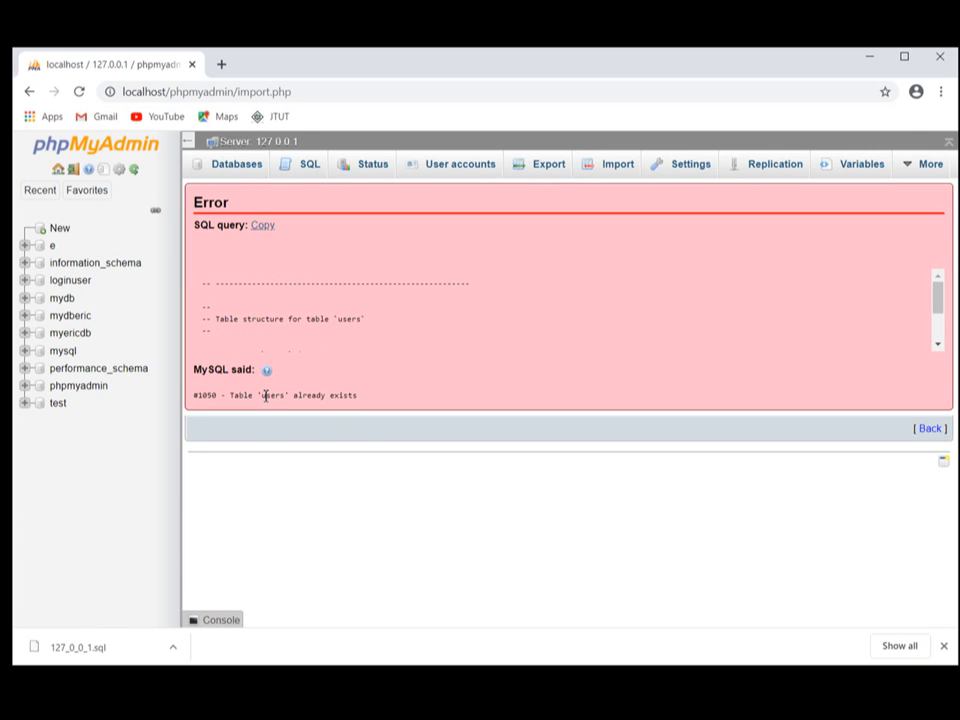
{"action": "left_click_drag", "start_coordinate": [262, 396], "coordinate": [290, 397]}
{"action": "left_click", "coordinate": [24, 300]}
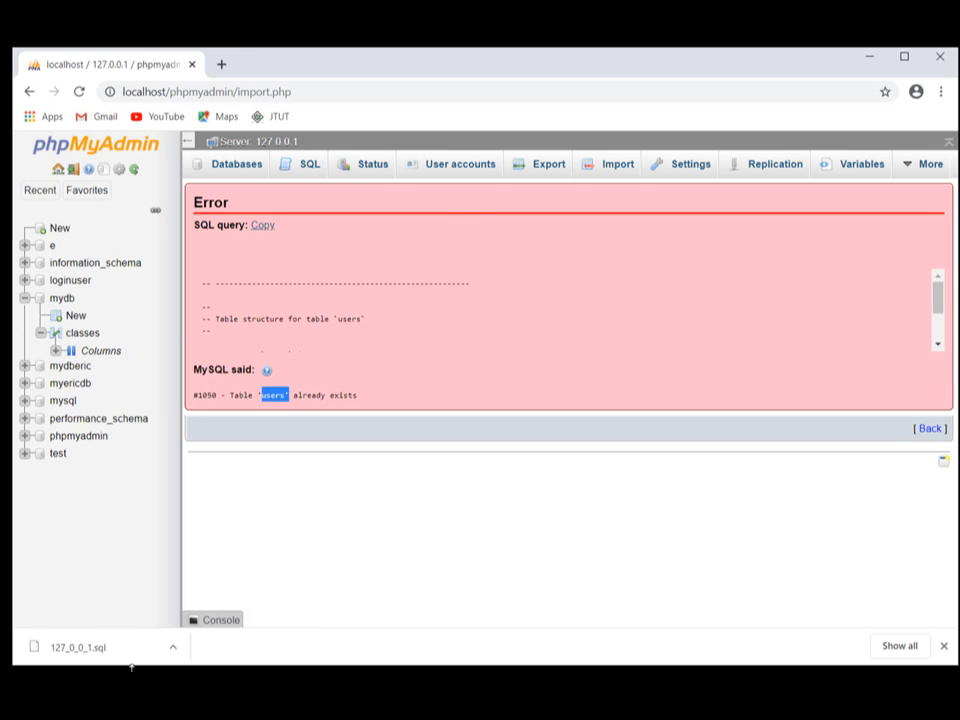
Step: Locate the downloaded 127_0_0_1.sql in its folder, open it for editing in Notepad and widen the window
{"action": "right_click", "coordinate": [102, 650]}
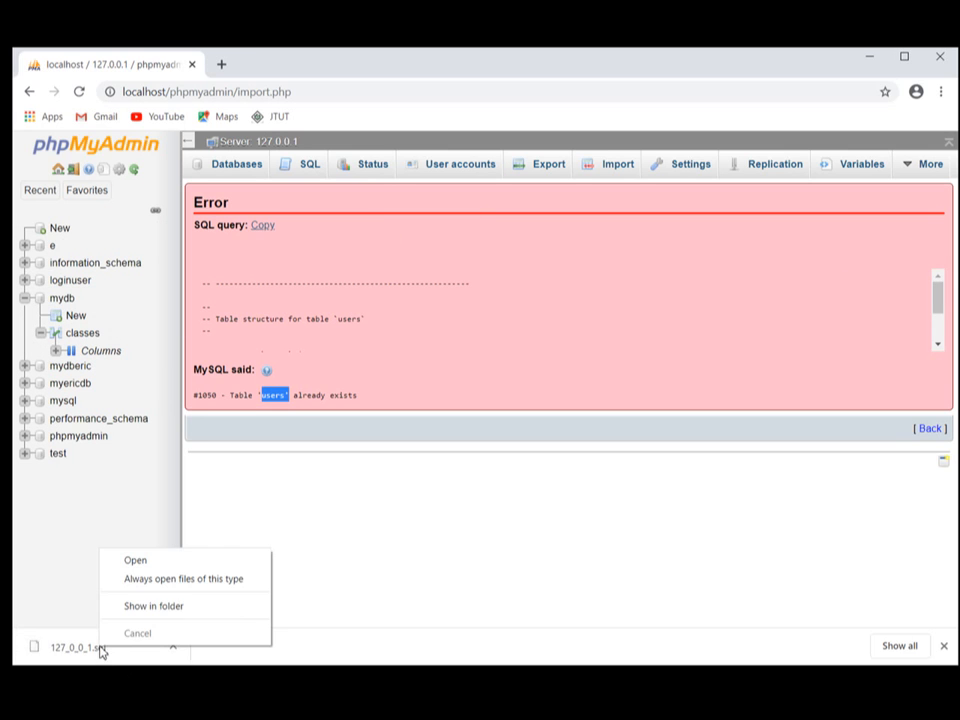
{"action": "left_click", "coordinate": [143, 606]}
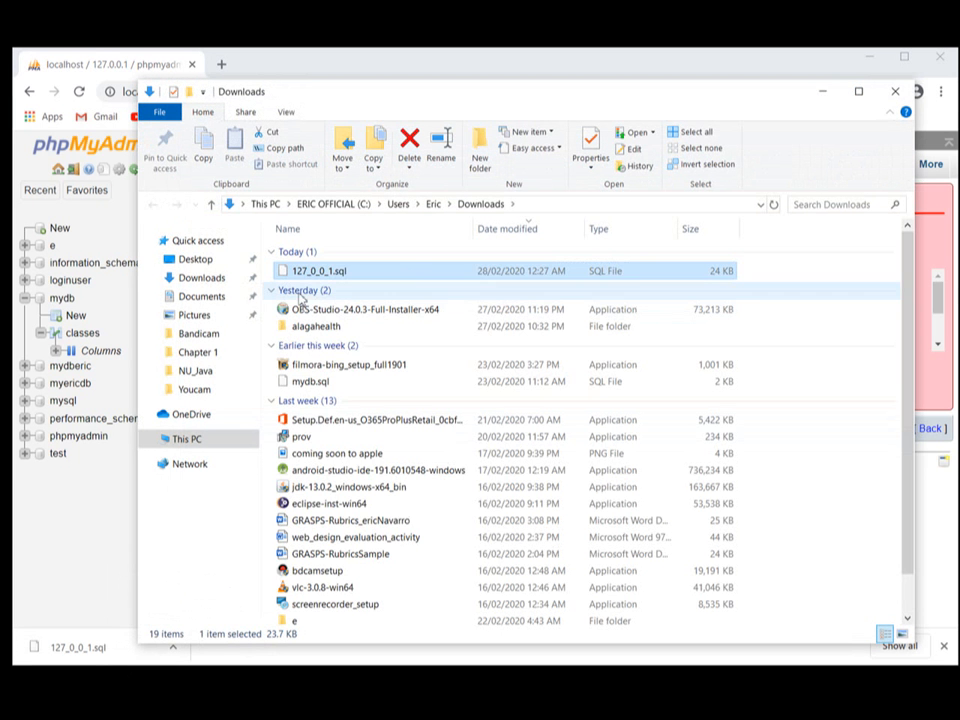
{"action": "right_click", "coordinate": [320, 272]}
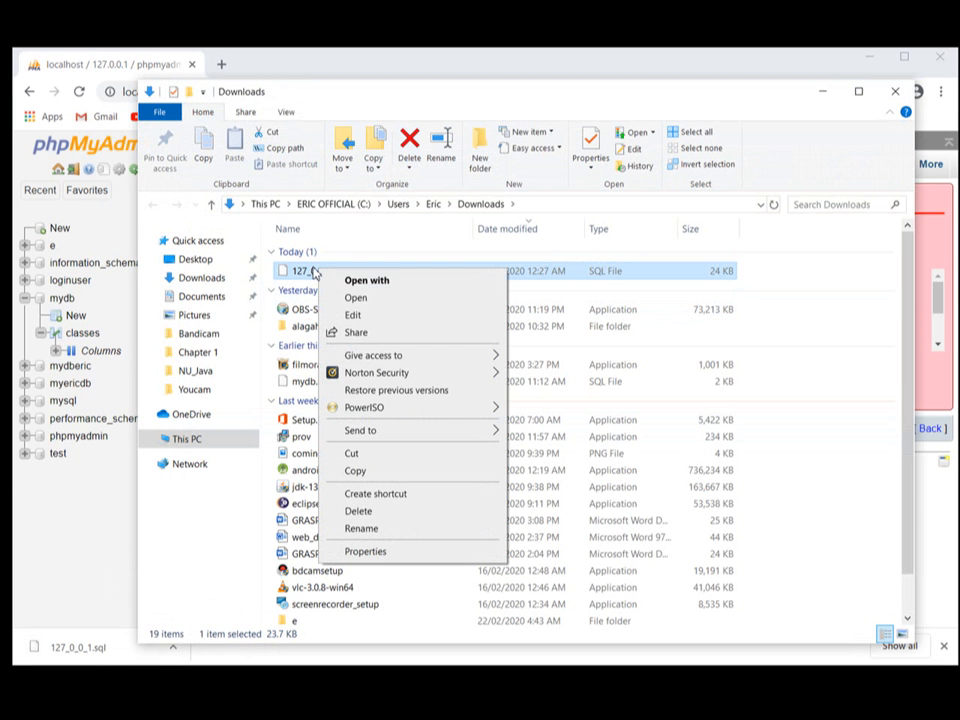
{"action": "left_click", "coordinate": [358, 316]}
{"action": "left_click", "coordinate": [546, 122]}
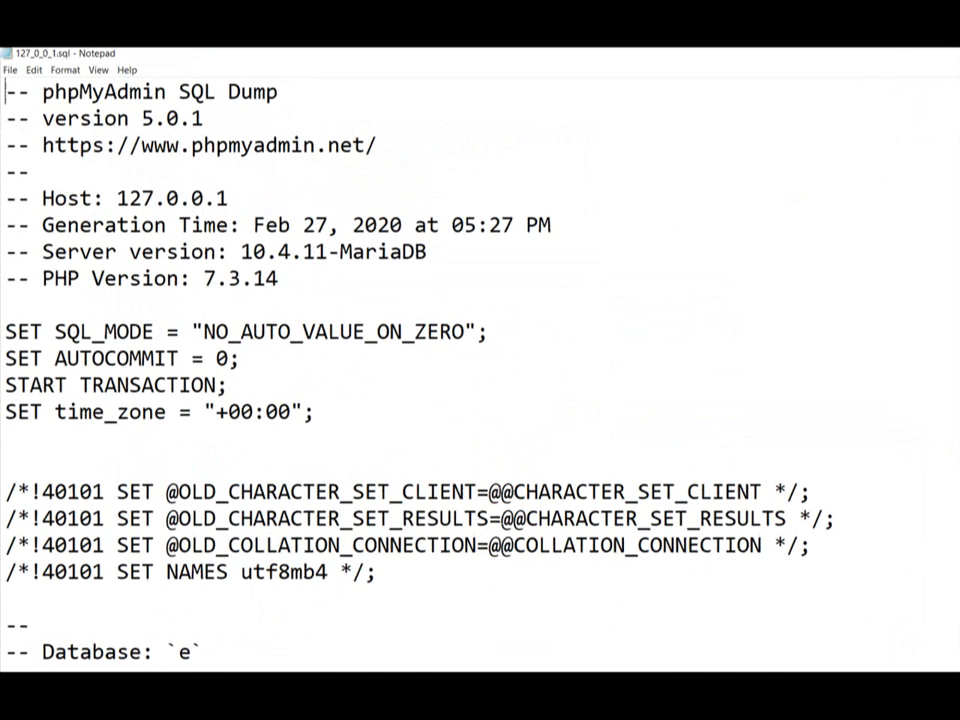
{"action": "key", "text": "super+Down"}
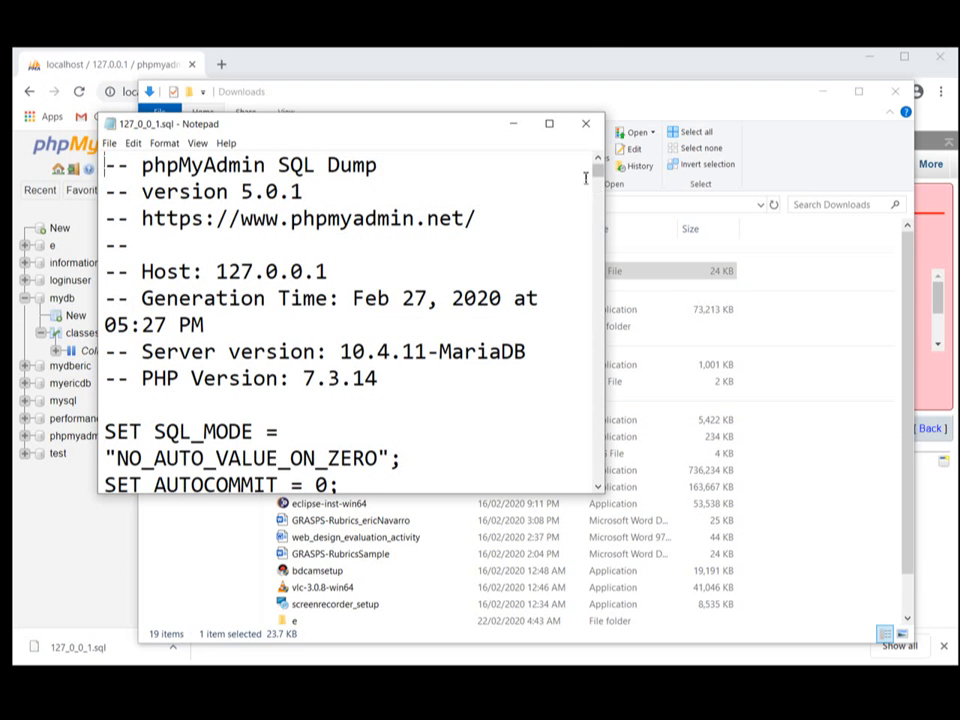
{"action": "left_click_drag", "start_coordinate": [604, 146], "coordinate": [912, 213]}
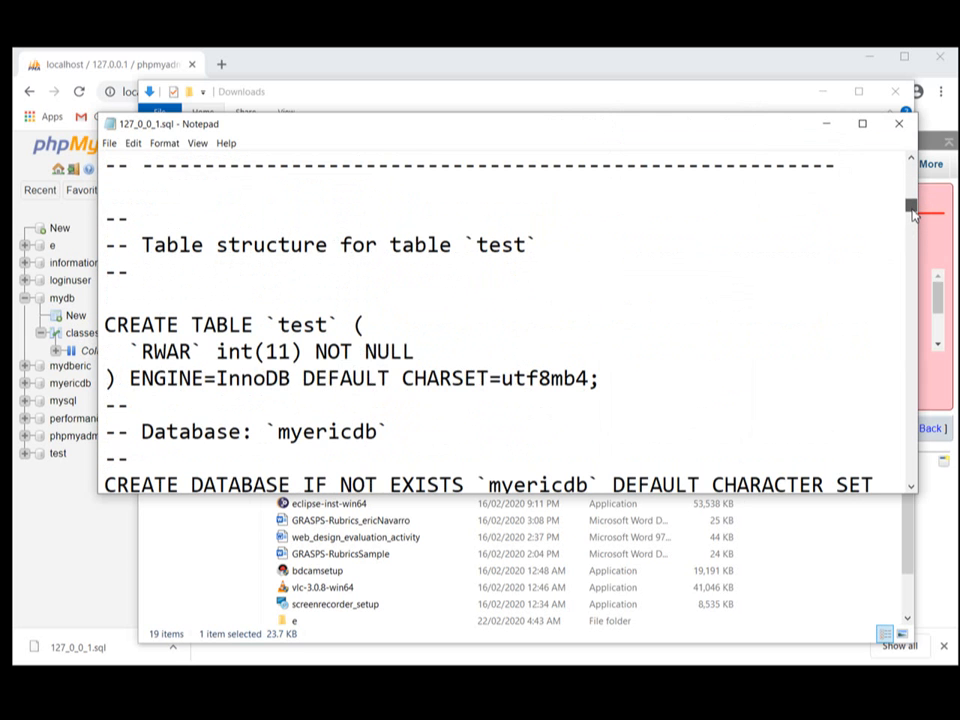
Step: Examine the dump's myericdb database and mytable statements, including the Username and Password columns, and close the file and folder
{"action": "scroll", "coordinate": [912, 214], "scroll_direction": "down", "scroll_amount": 1}
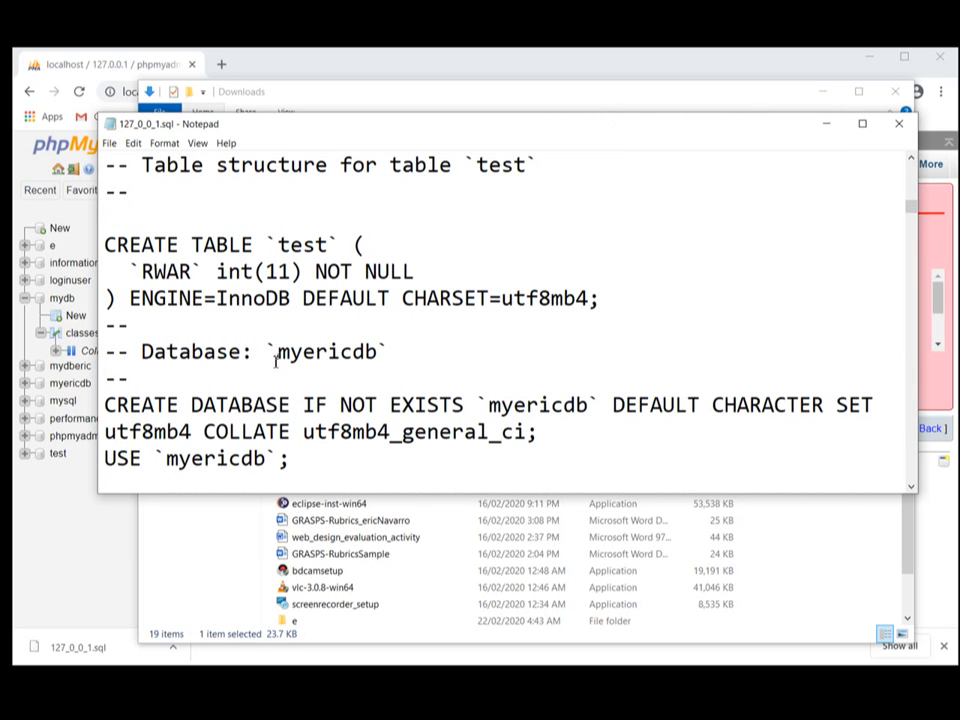
{"action": "left_click", "coordinate": [280, 404]}
{"action": "left_click_drag", "start_coordinate": [505, 493], "coordinate": [510, 652]}
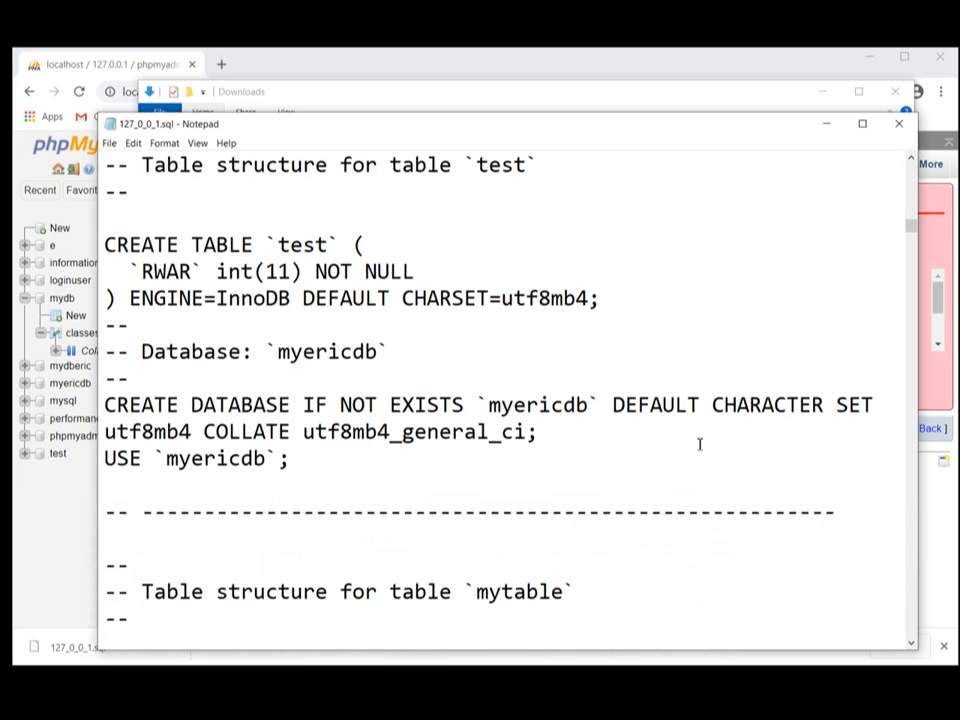
{"action": "left_click_drag", "start_coordinate": [911, 230], "coordinate": [911, 232]}
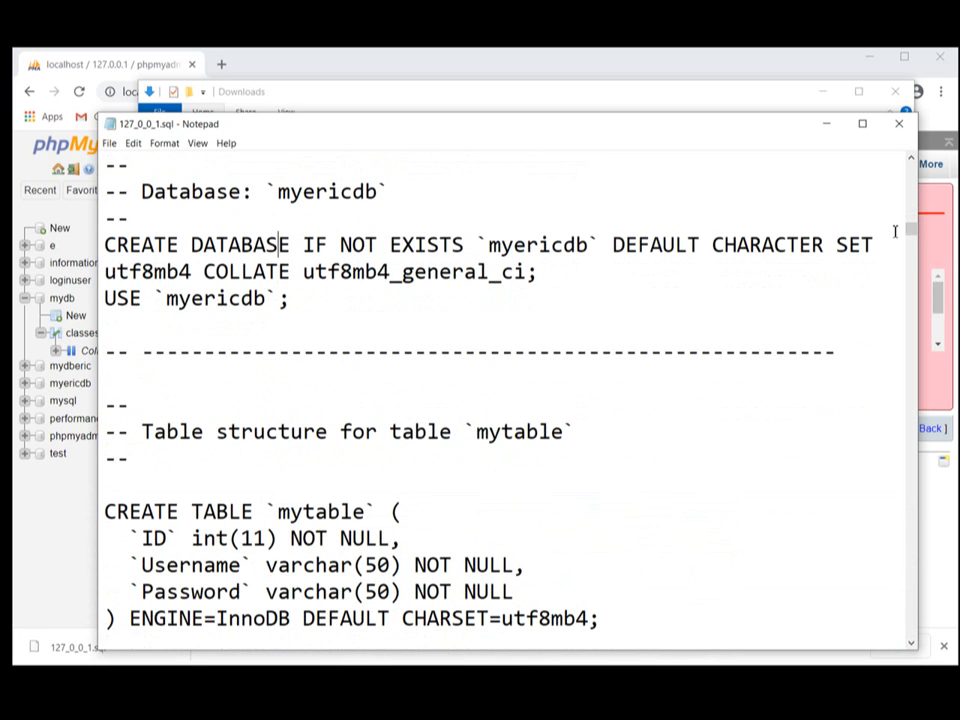
{"action": "left_click_drag", "start_coordinate": [911, 229], "coordinate": [913, 240]}
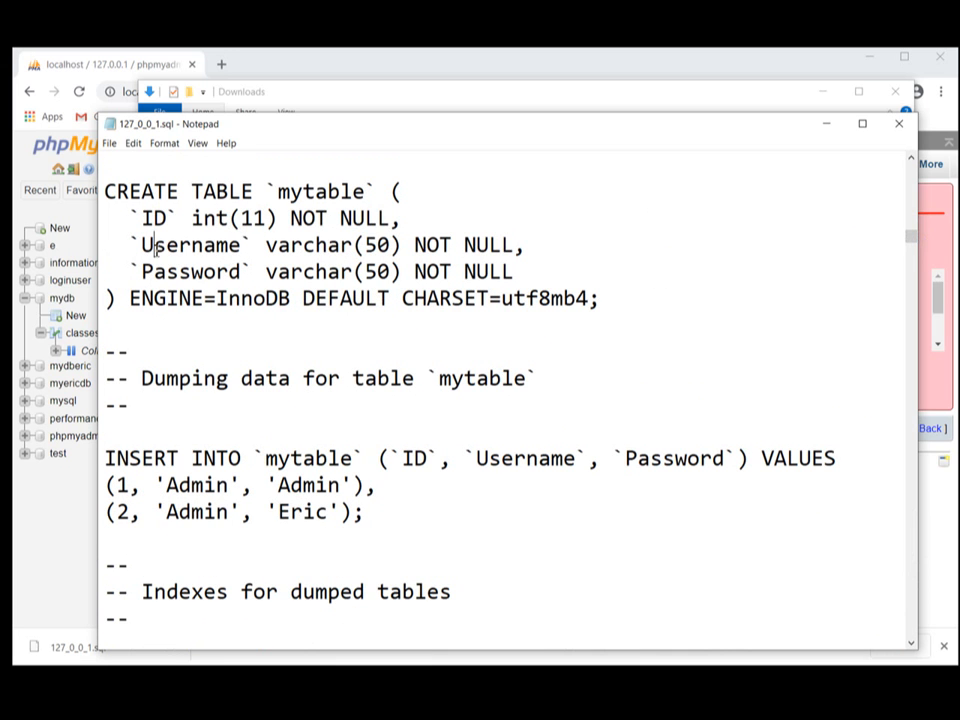
{"action": "left_click_drag", "start_coordinate": [155, 245], "coordinate": [215, 271]}
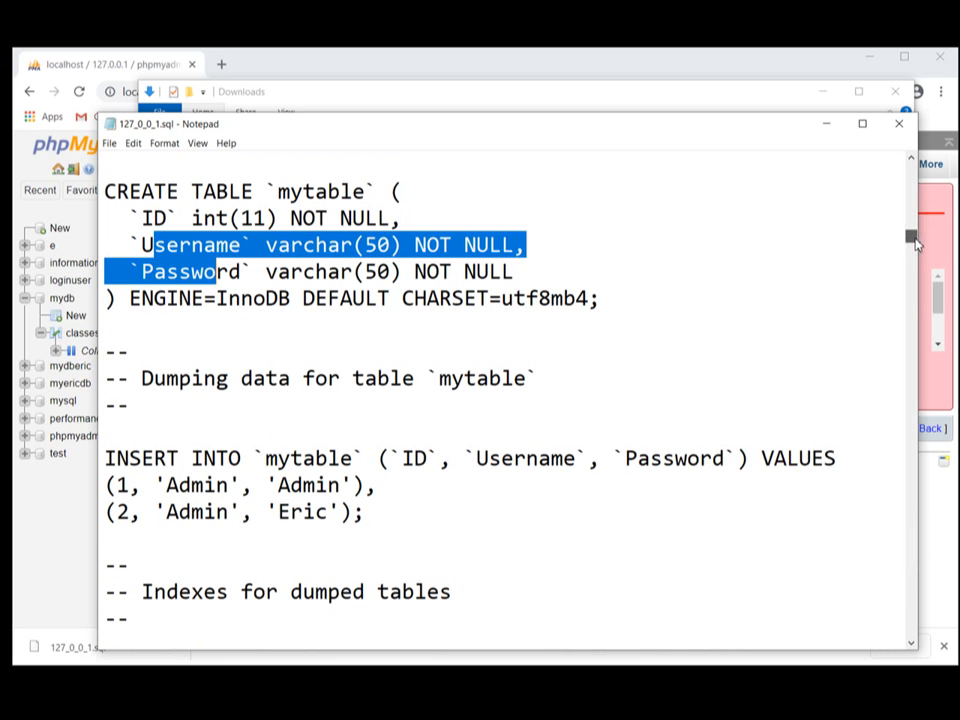
{"action": "left_click_drag", "start_coordinate": [913, 236], "coordinate": [933, 180]}
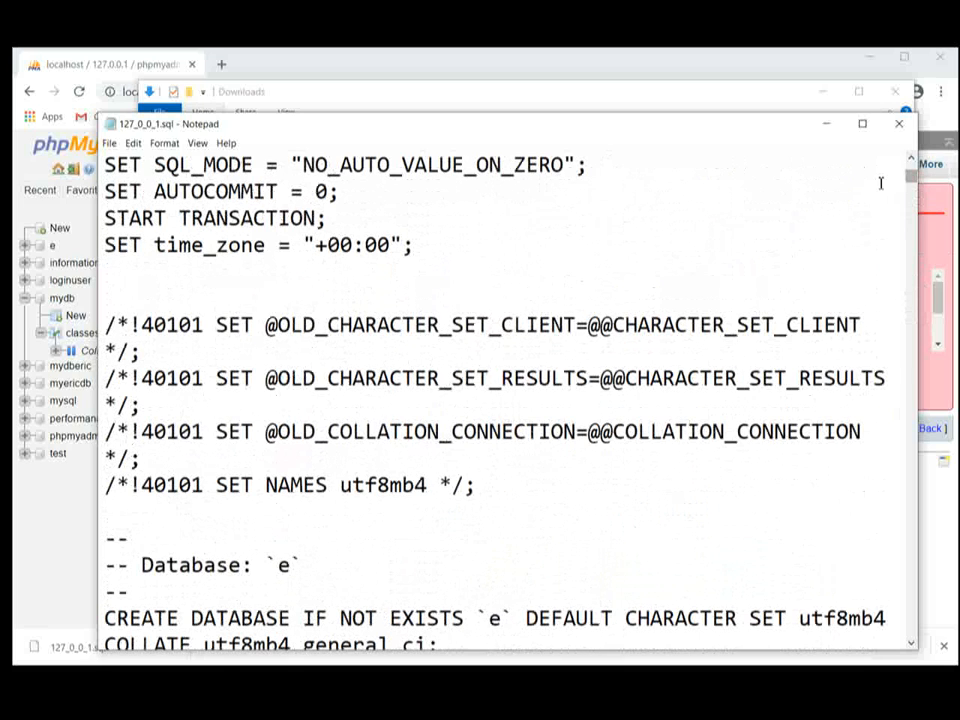
{"action": "left_click", "coordinate": [898, 123]}
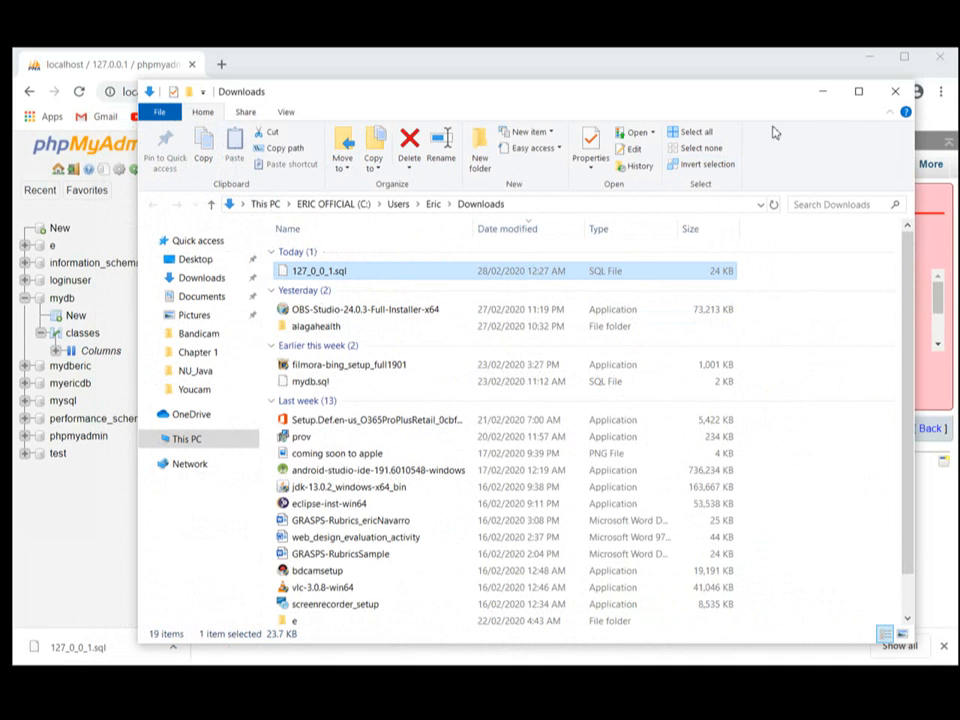
{"action": "left_click", "coordinate": [895, 91]}
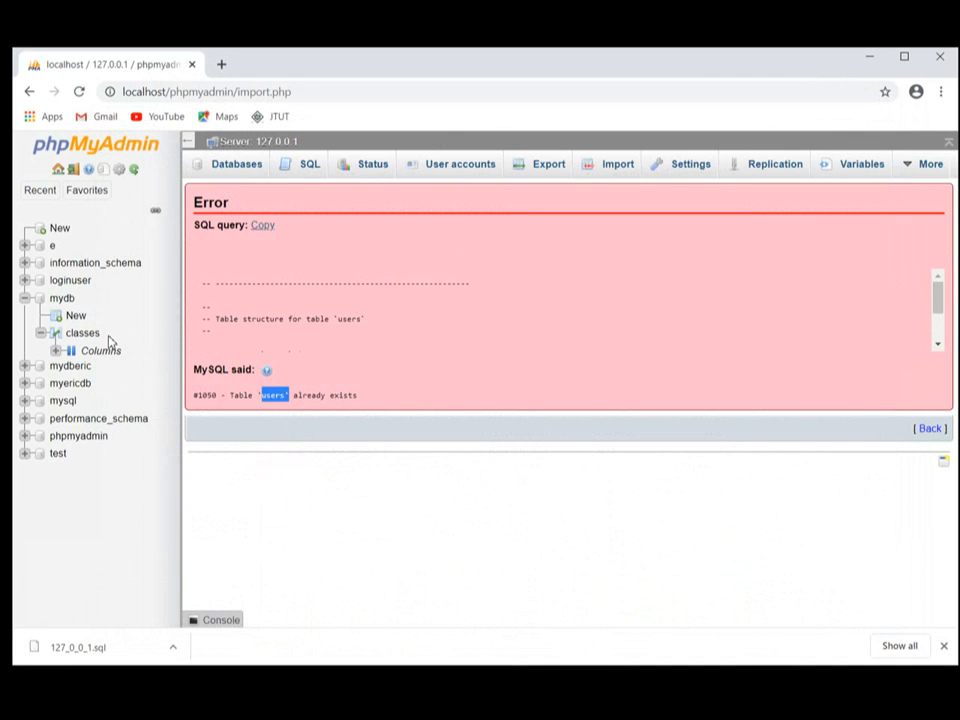
Step: Export only the mydb database with the myDB template, the Quick method and SQL format
{"action": "left_click", "coordinate": [68, 300]}
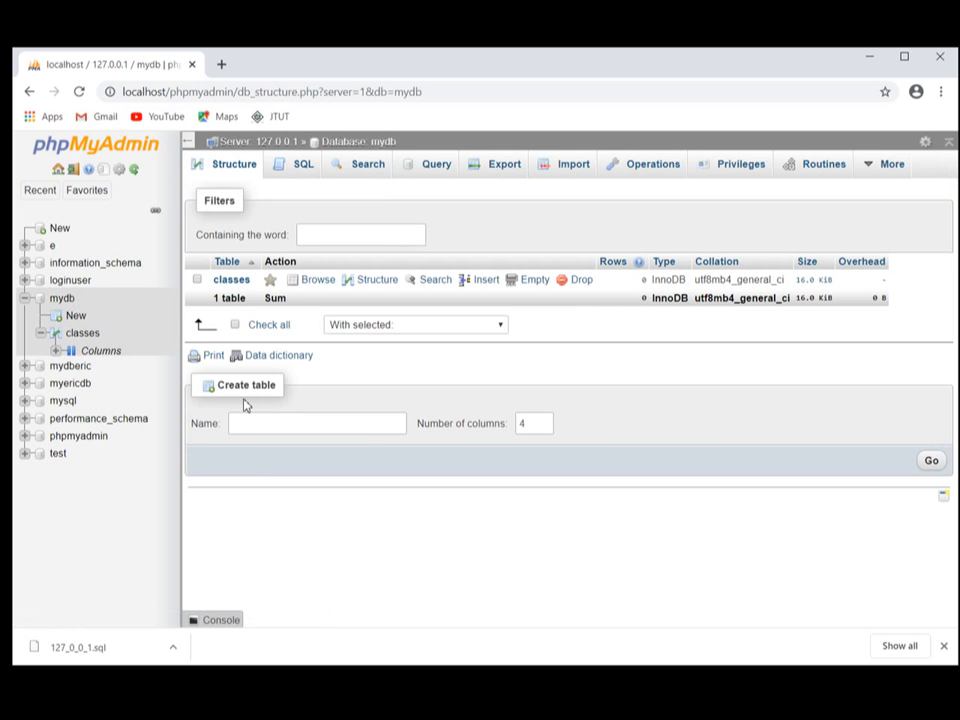
{"action": "left_click", "coordinate": [24, 300]}
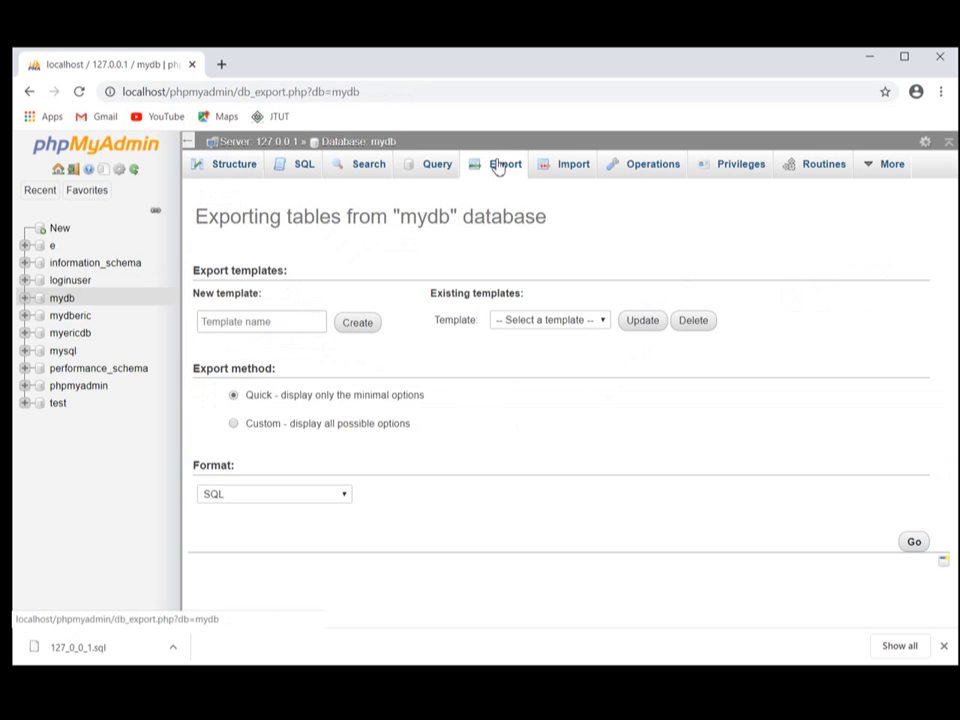
{"action": "left_click", "coordinate": [543, 322]}
{"action": "left_click", "coordinate": [531, 348]}
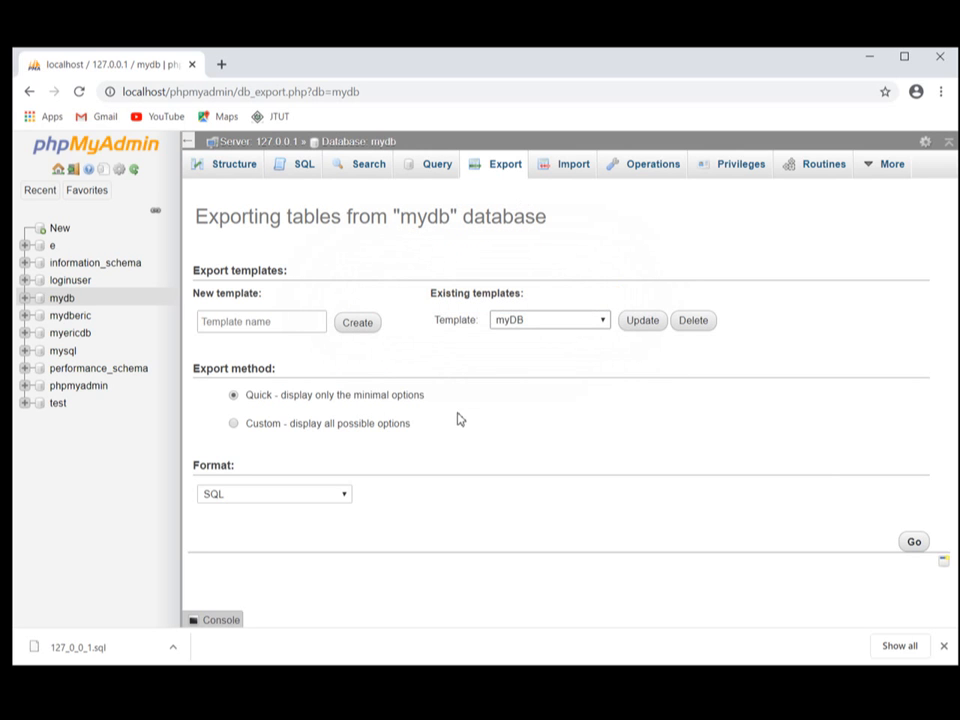
{"action": "left_click", "coordinate": [913, 544]}
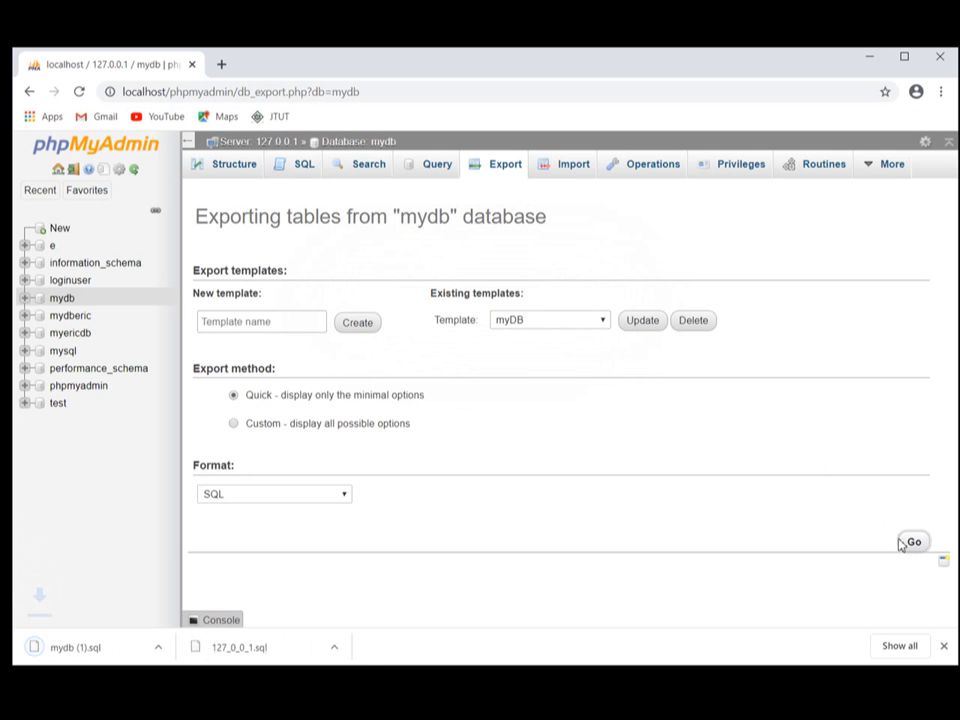
Step: Locate the downloaded mydb (1).sql in its folder and open it for editing in Notepad
{"action": "right_click", "coordinate": [87, 653]}
{"action": "left_click", "coordinate": [141, 608]}
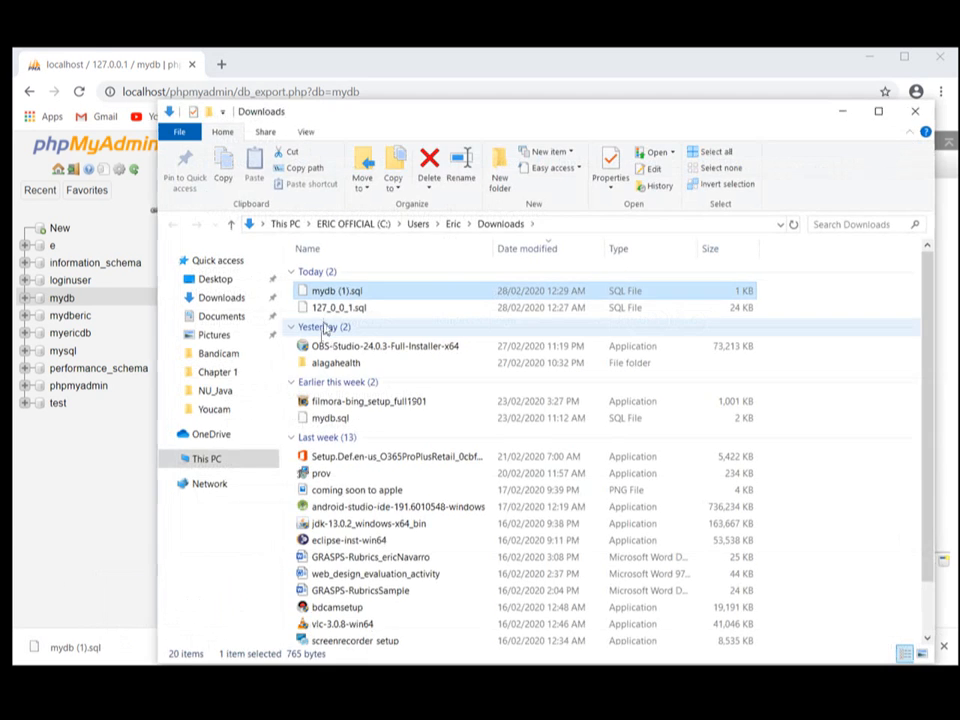
{"action": "right_click", "coordinate": [332, 292]}
{"action": "left_click", "coordinate": [372, 340]}
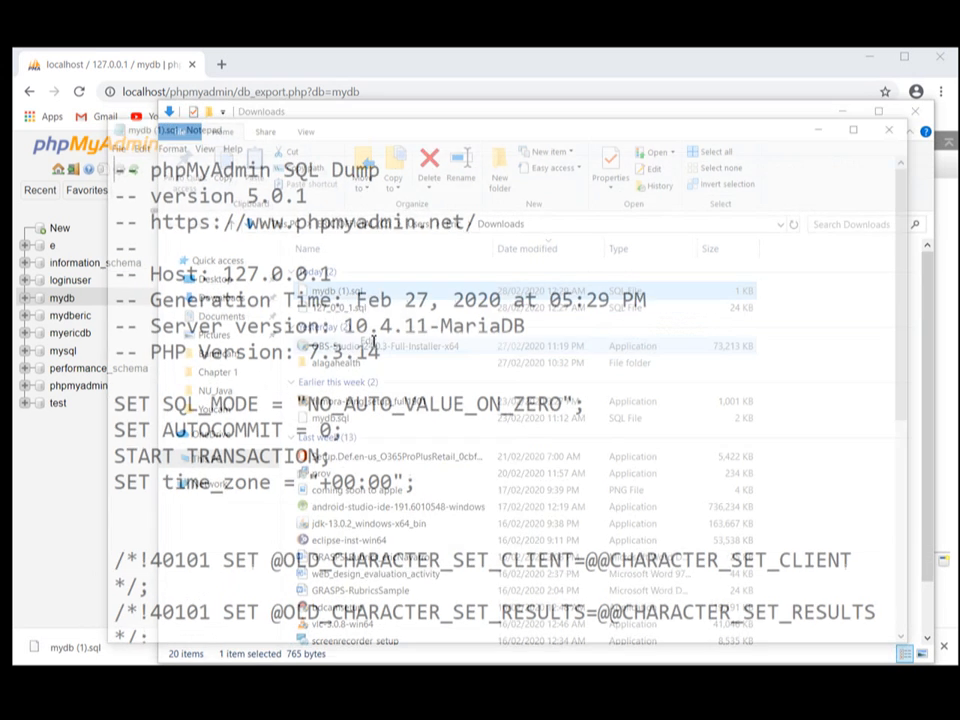
Step: Examine the database name in the mydb (1).sql dump, put the file and folder away, and expand mydb in the database tree
{"action": "left_click_drag", "start_coordinate": [912, 246], "coordinate": [287, 349]}
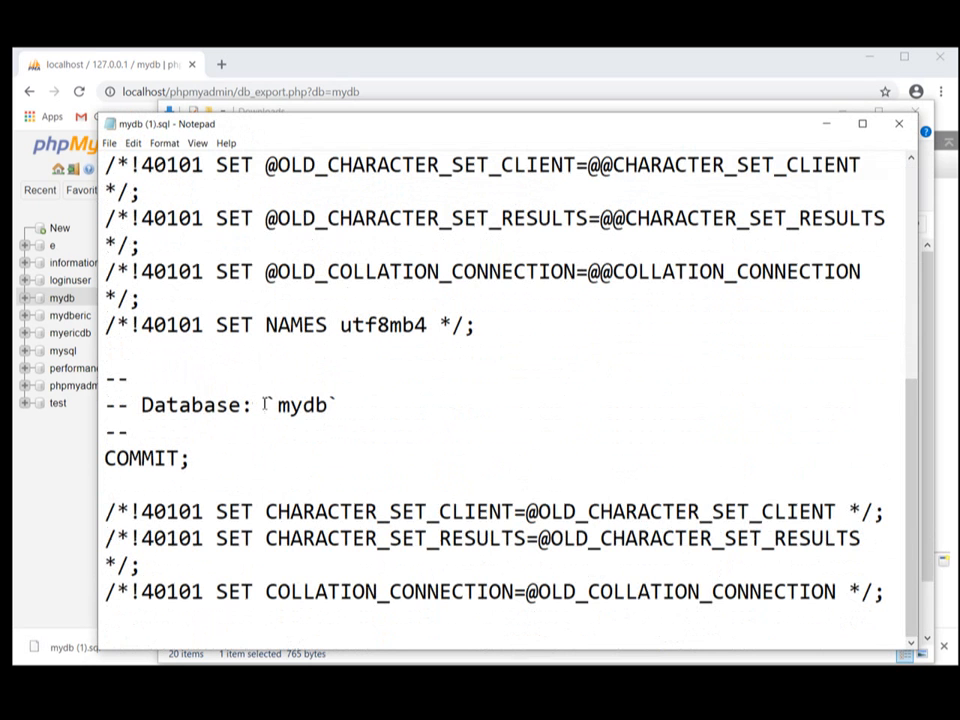
{"action": "left_click_drag", "start_coordinate": [266, 404], "coordinate": [329, 405]}
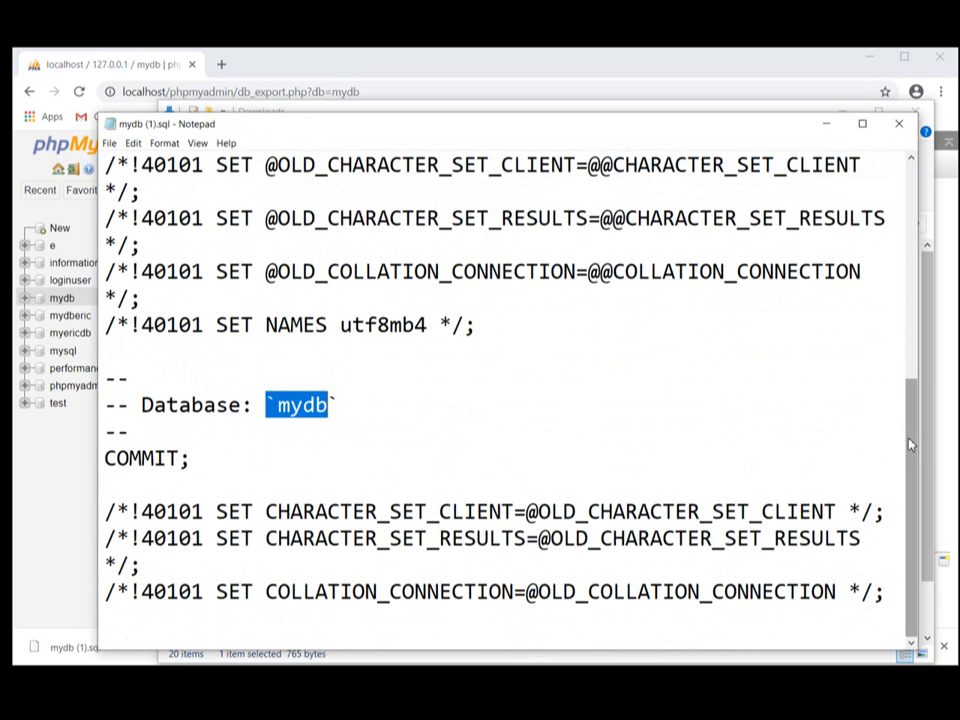
{"action": "left_click_drag", "start_coordinate": [921, 450], "coordinate": [889, 467]}
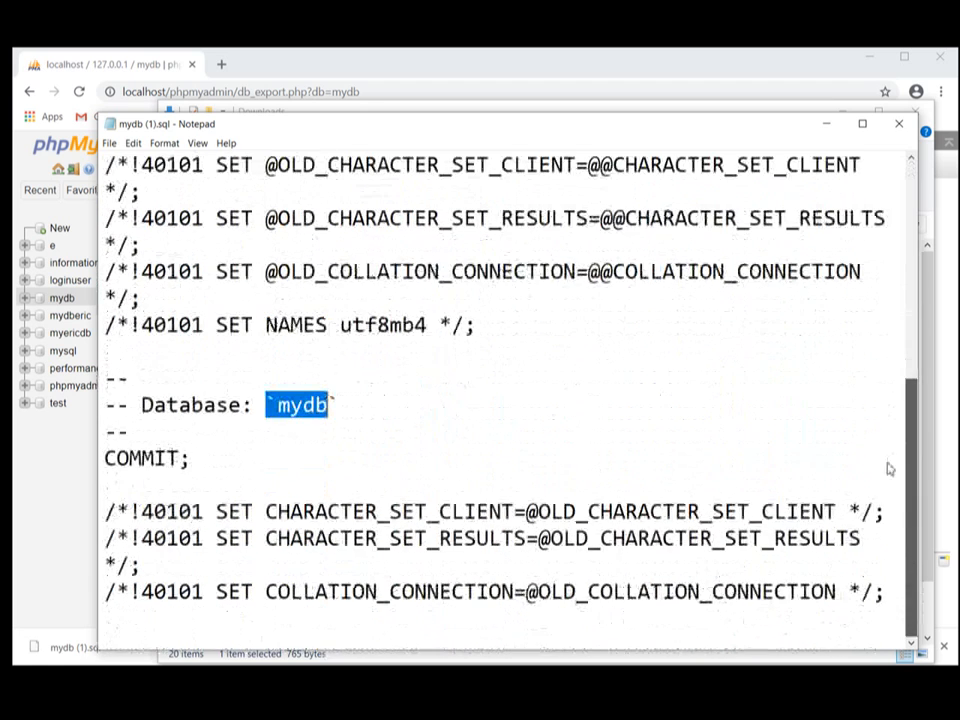
{"action": "left_click", "coordinate": [826, 131]}
{"action": "left_click", "coordinate": [27, 302]}
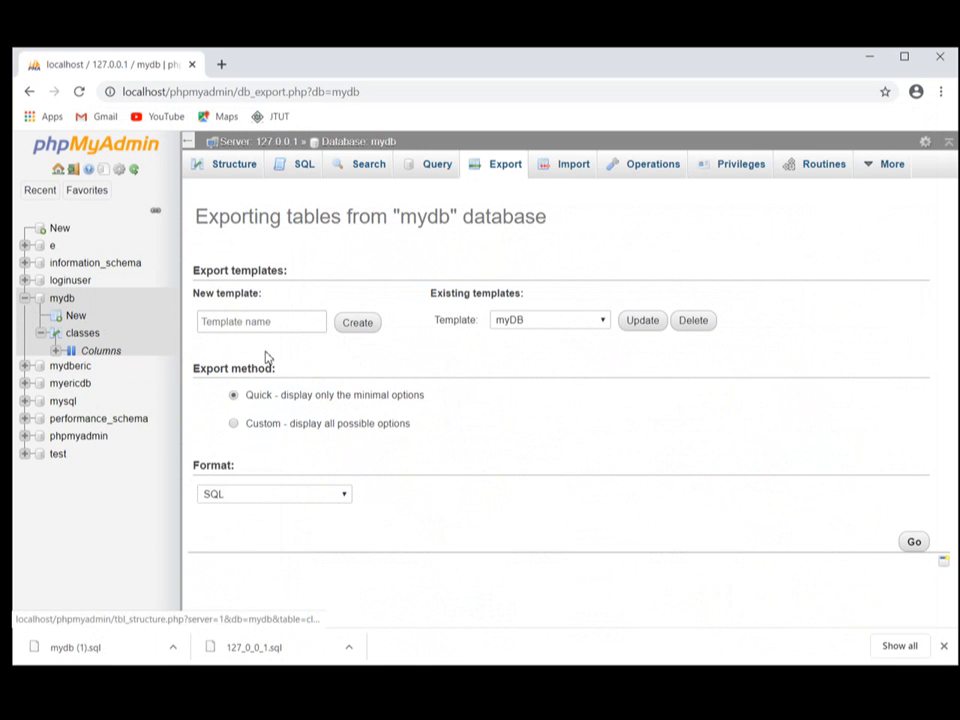
Step: Try to open the downloaded mydb (1).sql directly from the browser's downloads
{"action": "right_click", "coordinate": [105, 648]}
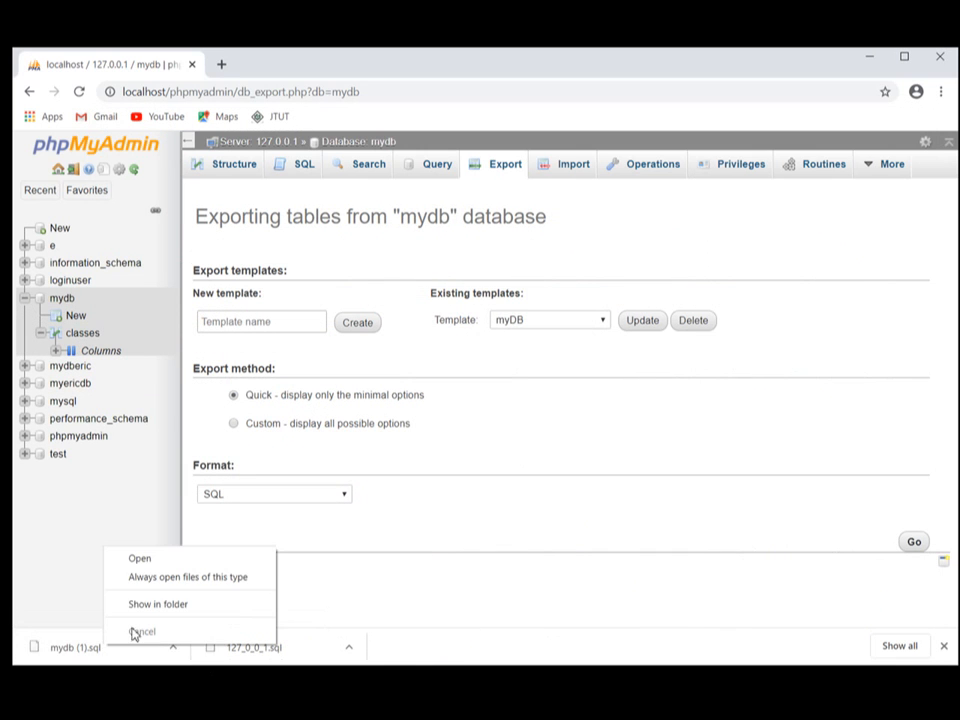
{"action": "left_click", "coordinate": [146, 562]}
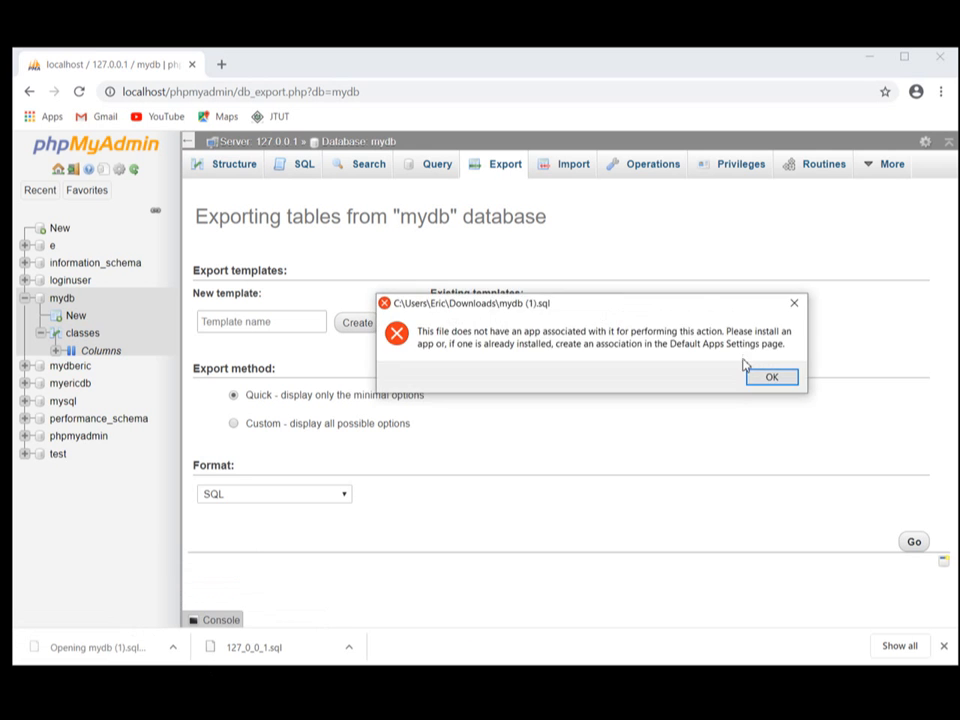
{"action": "left_click", "coordinate": [793, 377]}
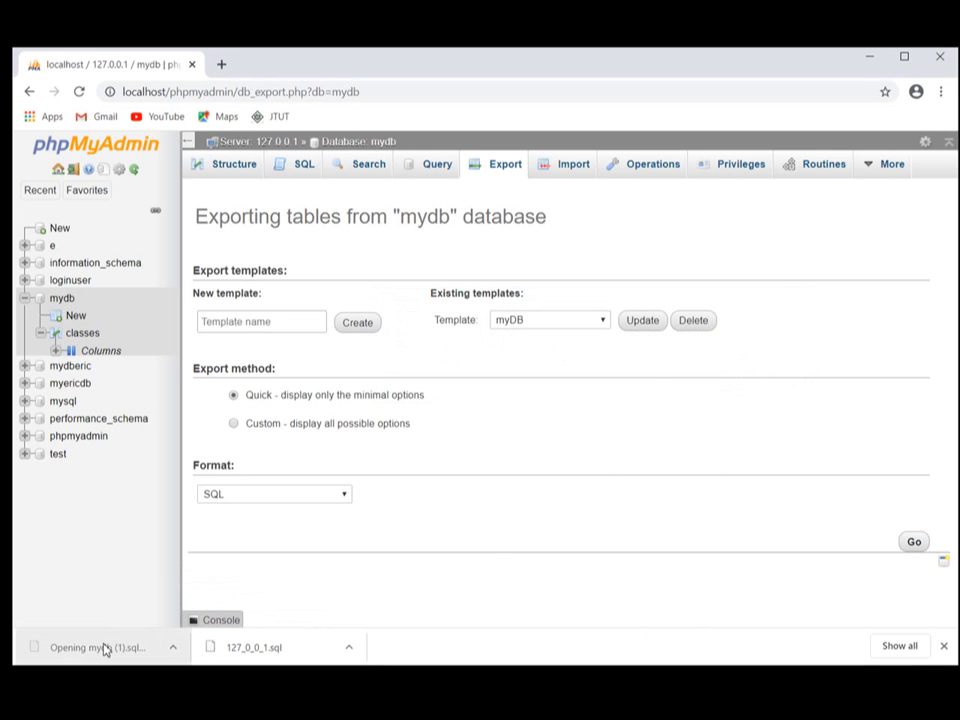
Step: Reopen mydb (1).sql from its folder in Notepad, review the dump's header, close the file and minimize the folder
{"action": "right_click", "coordinate": [138, 645]}
{"action": "left_click", "coordinate": [143, 607]}
{"action": "right_click", "coordinate": [340, 291]}
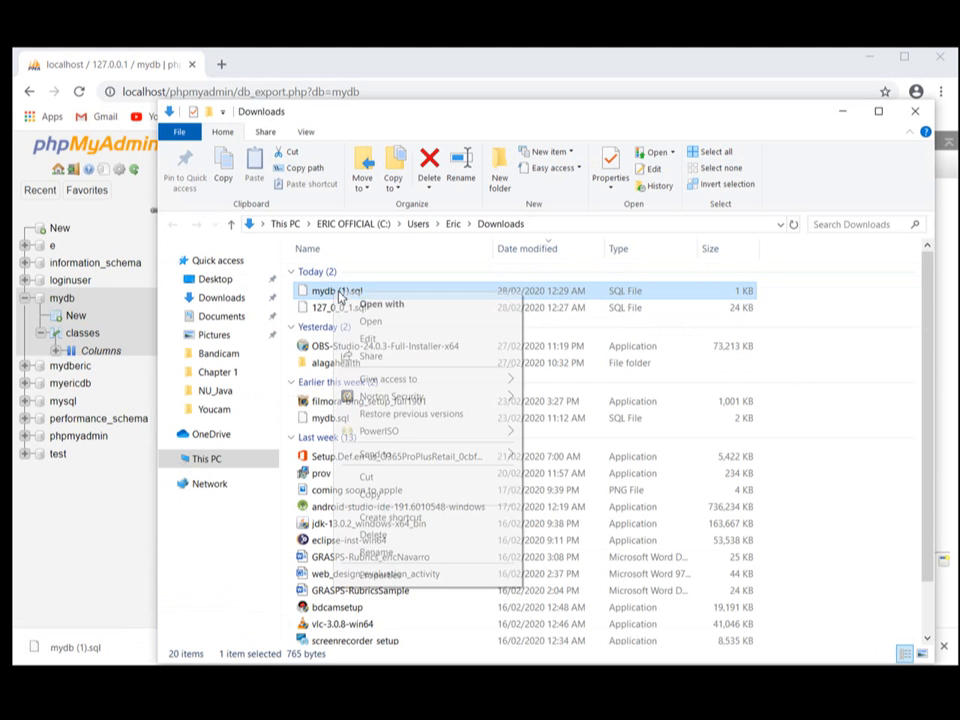
{"action": "left_click", "coordinate": [369, 336]}
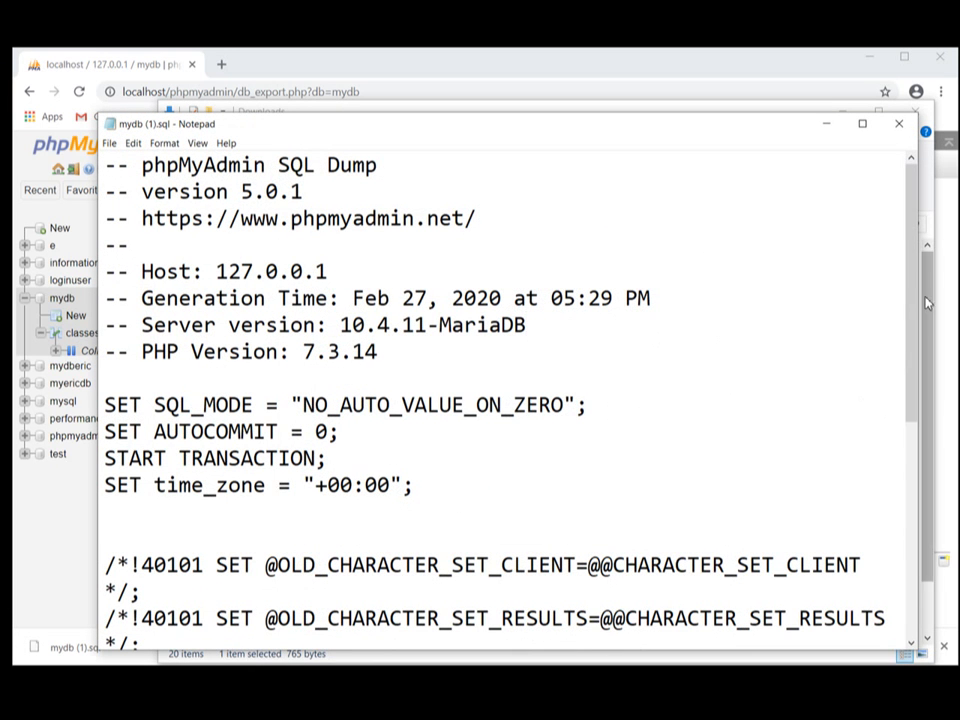
{"action": "mouse_move", "coordinate": [910, 320]}
{"action": "left_mouse_down"}
{"action": "mouse_move", "coordinate": [896, 574]}
{"action": "mouse_move", "coordinate": [906, 437]}
{"action": "mouse_move", "coordinate": [912, 537]}
{"action": "mouse_move", "coordinate": [910, 320]}
{"action": "left_mouse_up"}
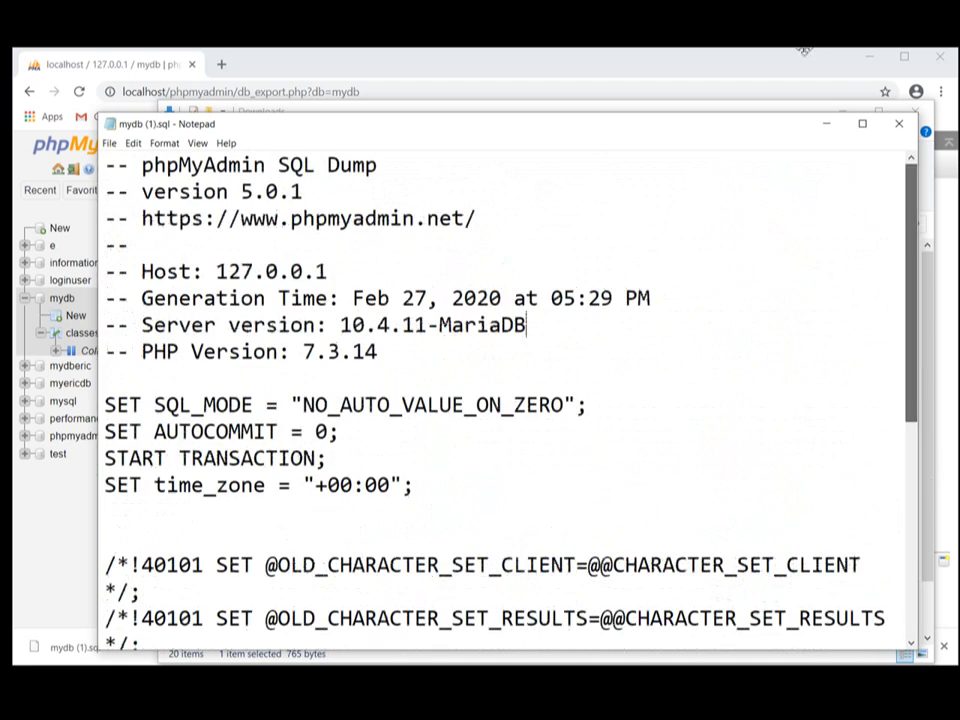
{"action": "left_click", "coordinate": [899, 123]}
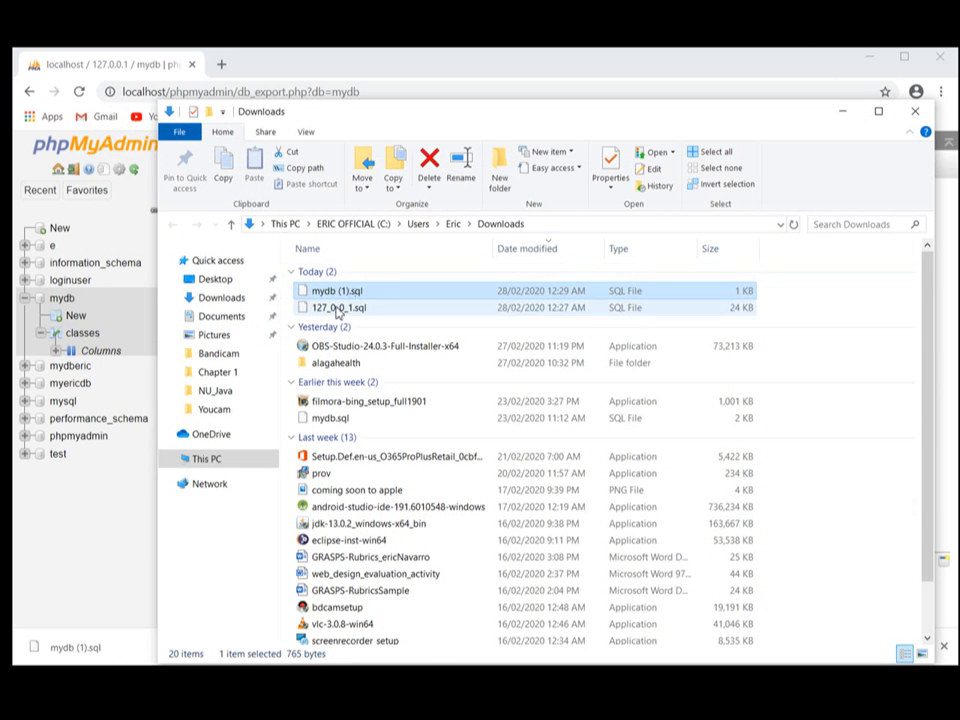
{"action": "left_click", "coordinate": [843, 111]}
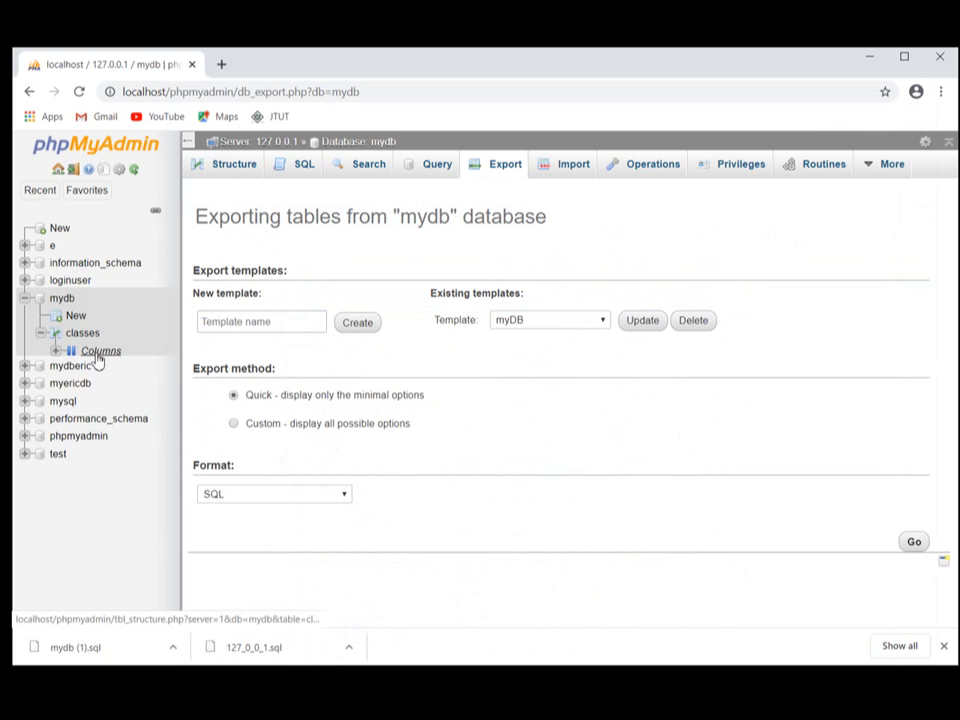
Step: Examine the Lastname column definition of mydb's classes table and return to the database's structure overview
{"action": "left_click", "coordinate": [57, 351]}
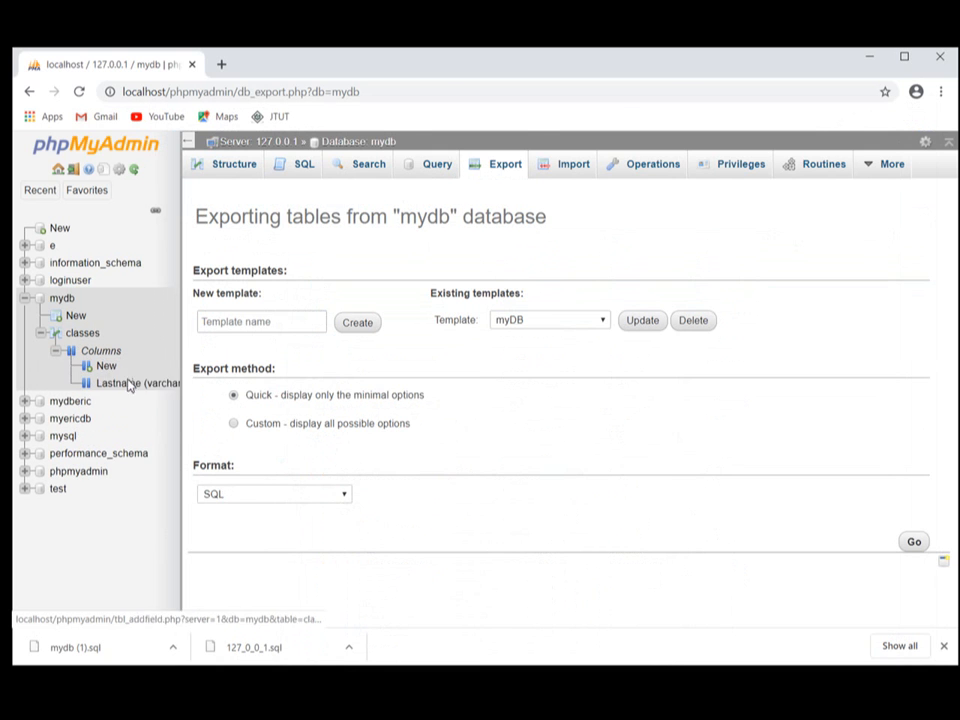
{"action": "left_click", "coordinate": [120, 391]}
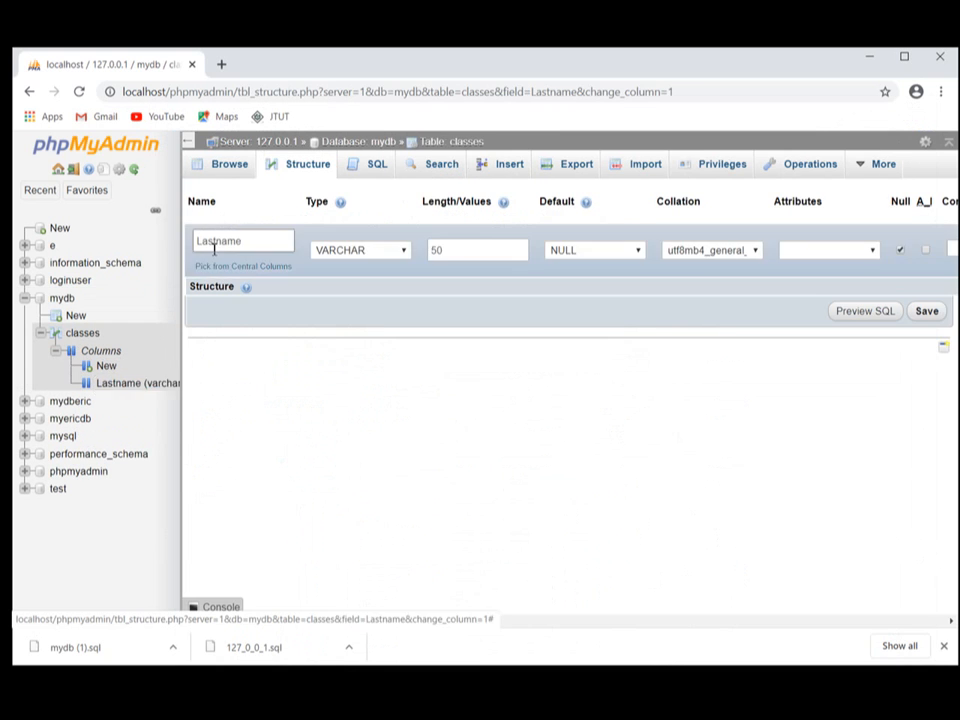
{"action": "left_click", "coordinate": [25, 299]}
{"action": "left_click", "coordinate": [60, 300]}
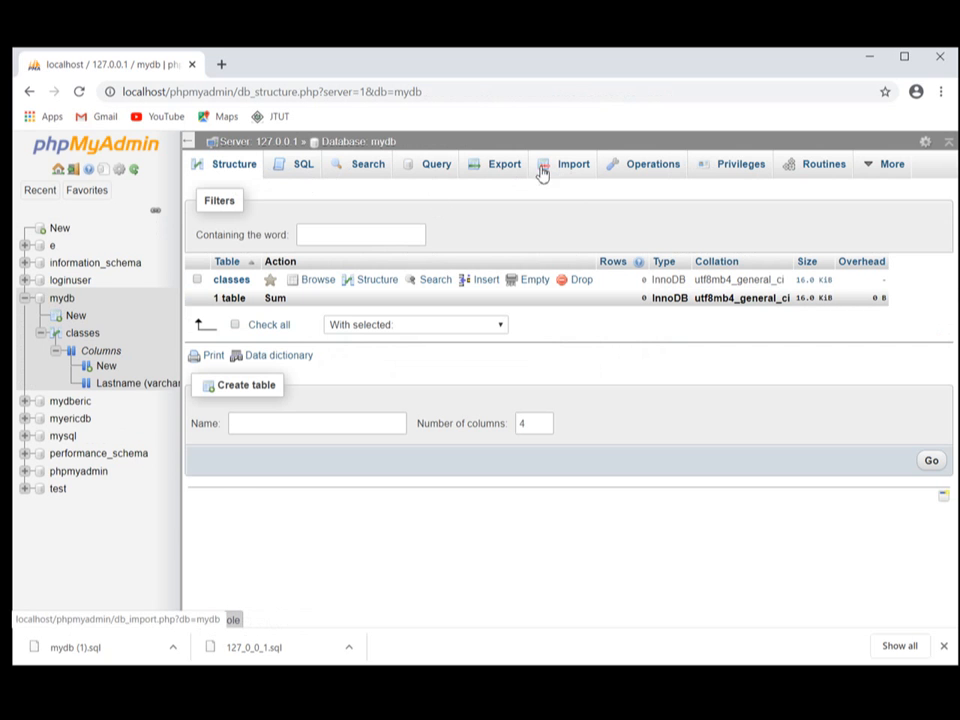
Step: Export the mydb database with the Custom method in SQL format, including the structure and data of the classes table
{"action": "left_click", "coordinate": [506, 171]}
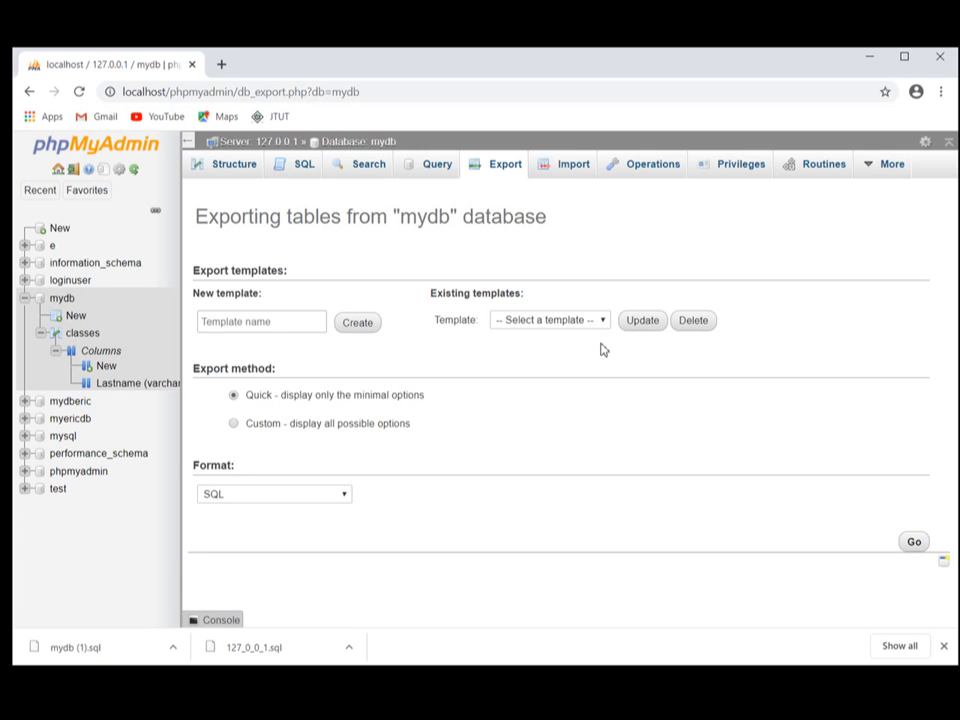
{"action": "left_click", "coordinate": [234, 424]}
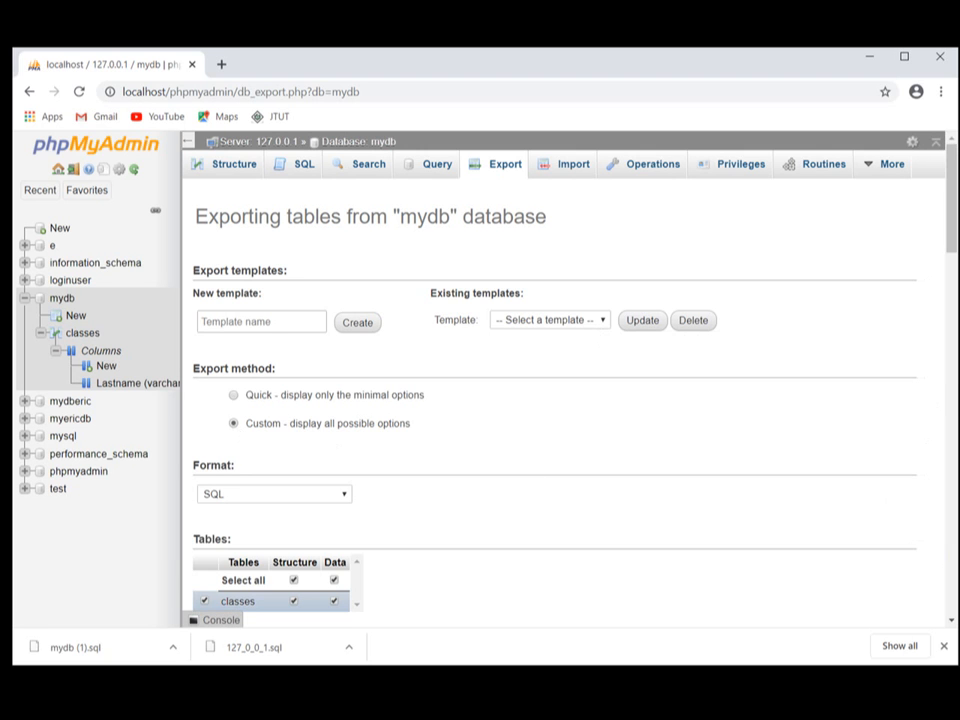
{"action": "scroll", "coordinate": [950, 268], "scroll_direction": "down", "scroll_amount": 3}
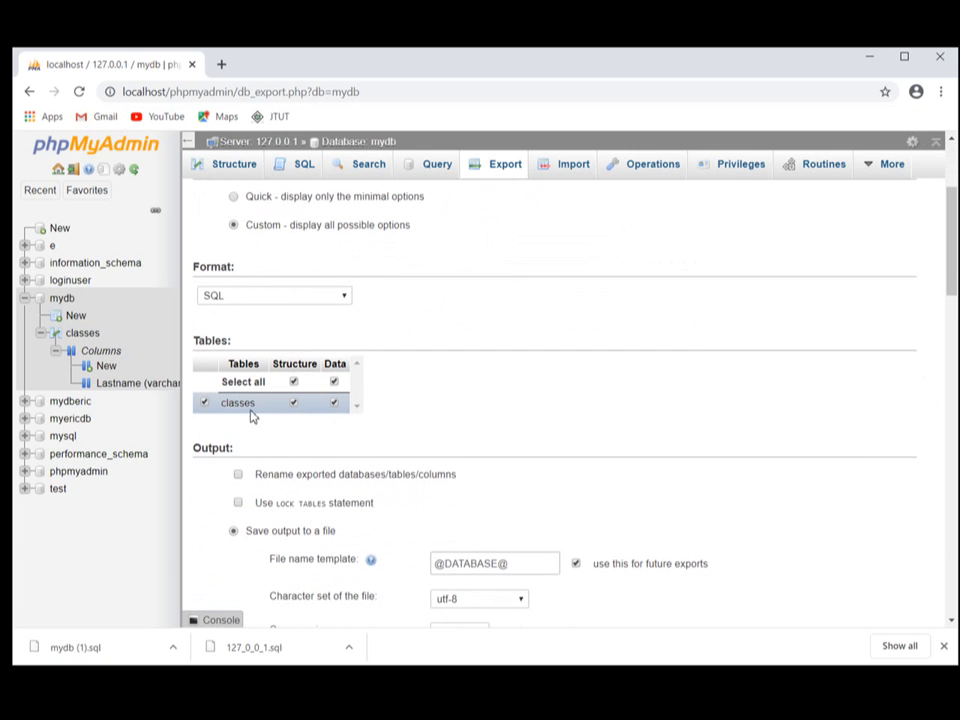
{"action": "left_click_drag", "start_coordinate": [954, 278], "coordinate": [951, 393]}
{"action": "scroll", "coordinate": [546, 425], "scroll_direction": "up", "scroll_amount": 8}
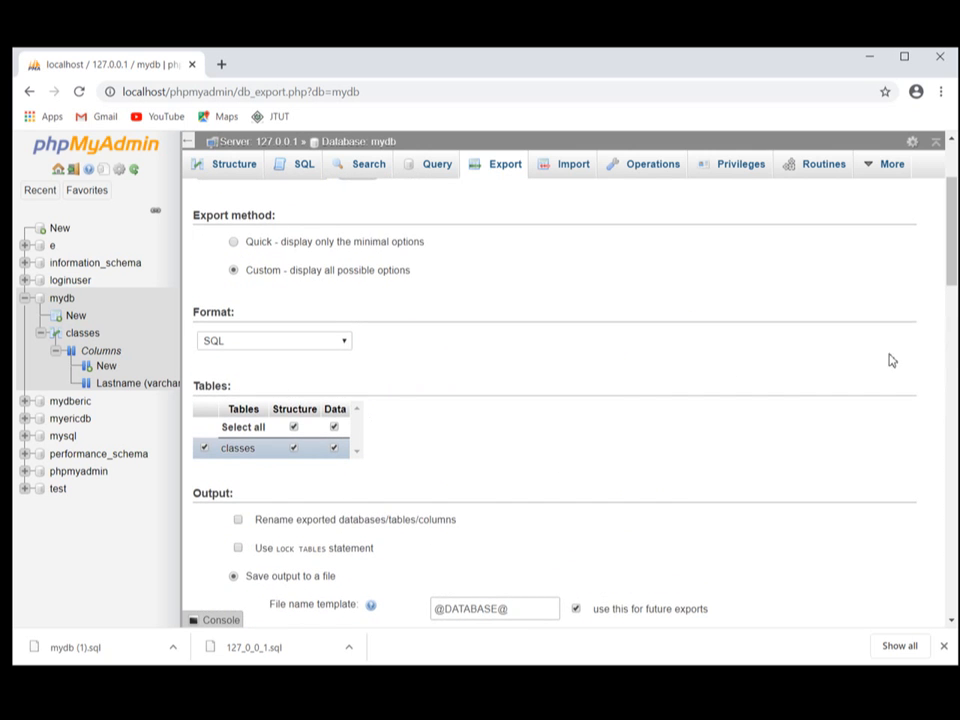
{"action": "left_click_drag", "start_coordinate": [946, 270], "coordinate": [893, 600]}
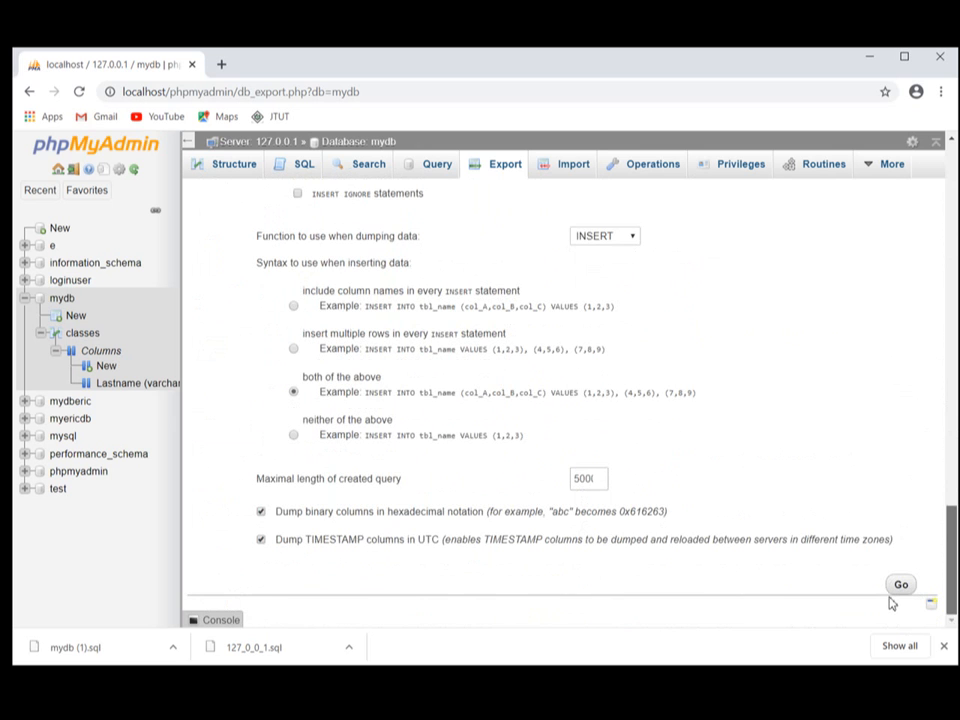
{"action": "left_click", "coordinate": [901, 587]}
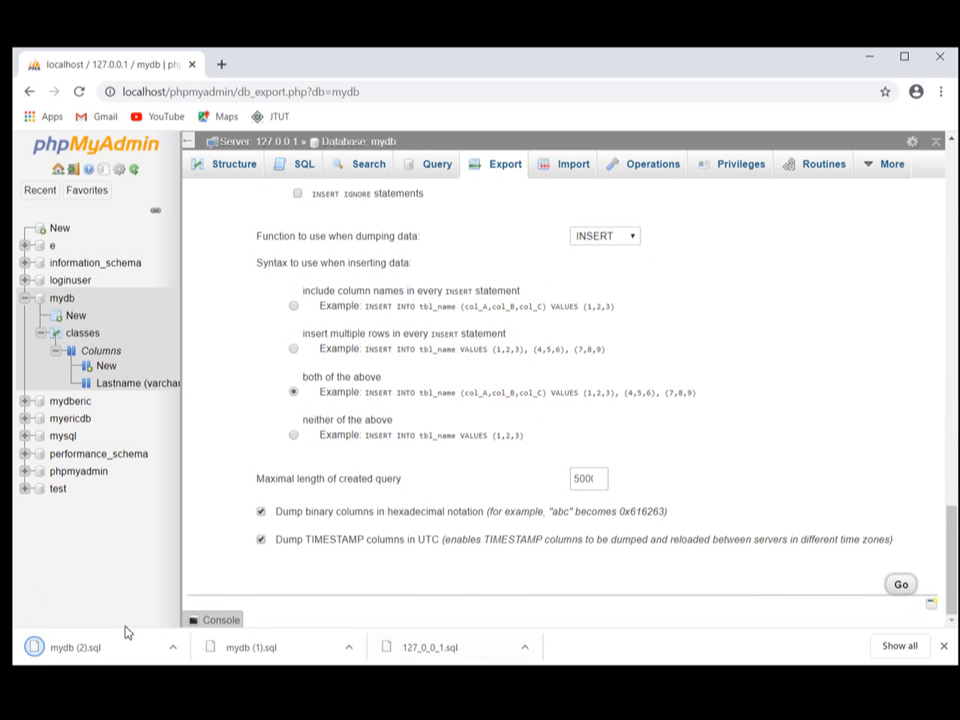
Step: Try to open the downloaded mydb (2).sql directly from the browser's downloads
{"action": "right_click", "coordinate": [64, 649]}
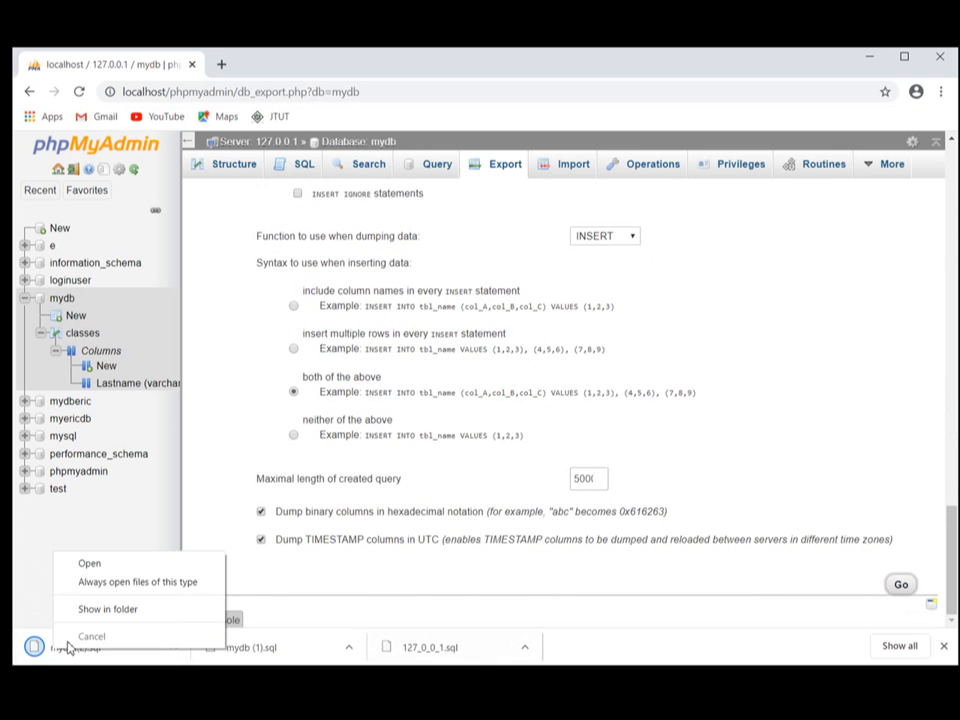
{"action": "left_click", "coordinate": [100, 564]}
{"action": "left_click", "coordinate": [775, 378]}
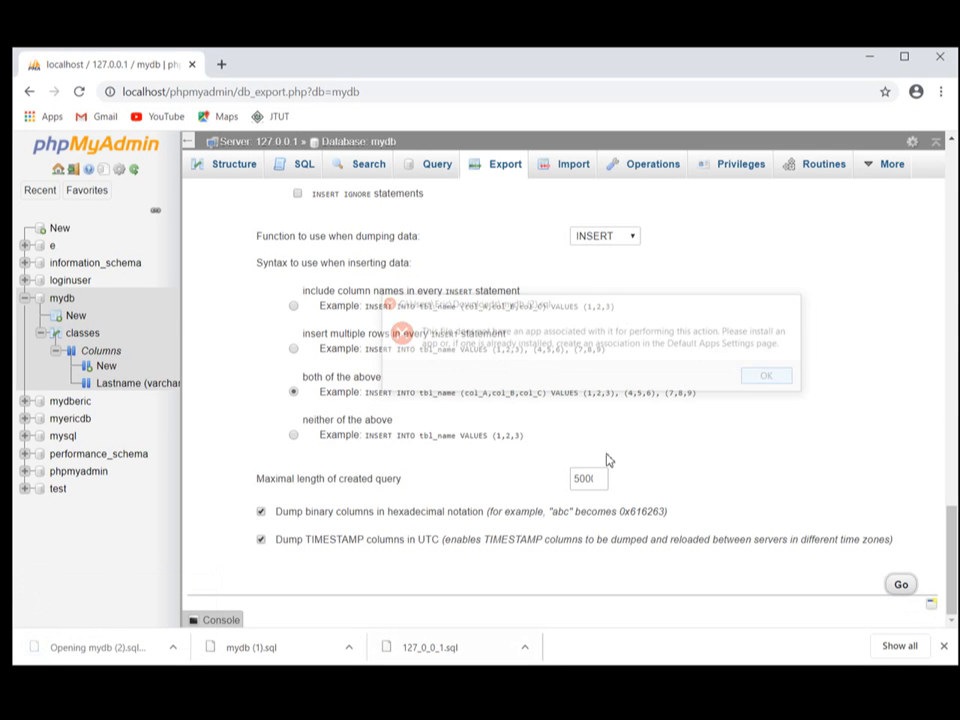
Step: Locate the downloaded mydb (2).sql in its folder and open it for editing in Notepad
{"action": "right_click", "coordinate": [69, 650]}
{"action": "left_click", "coordinate": [120, 606]}
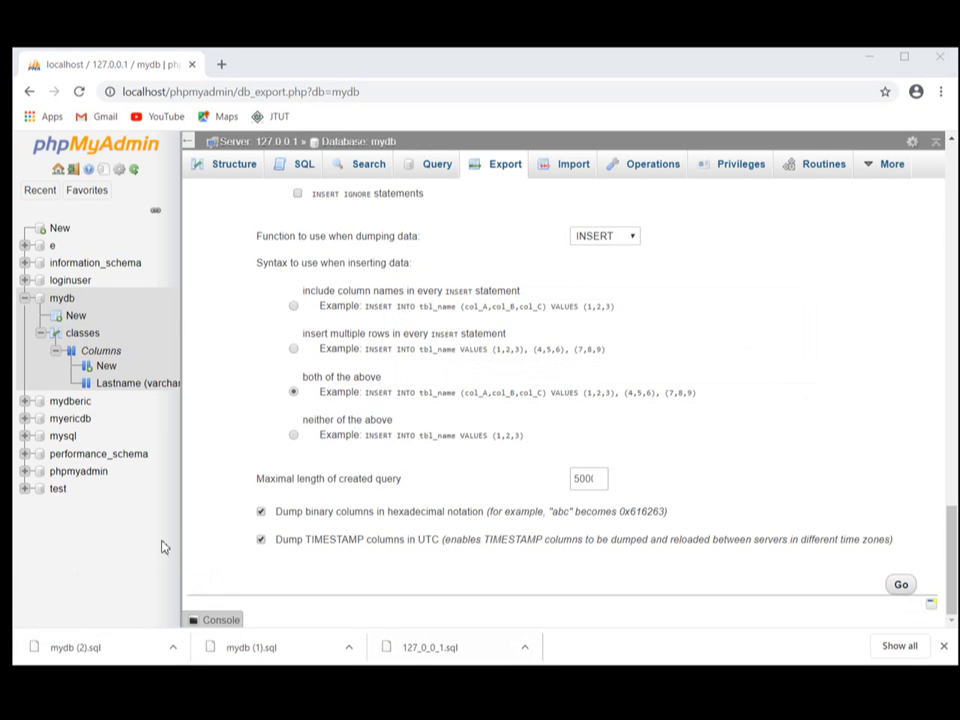
{"action": "right_click", "coordinate": [350, 295]}
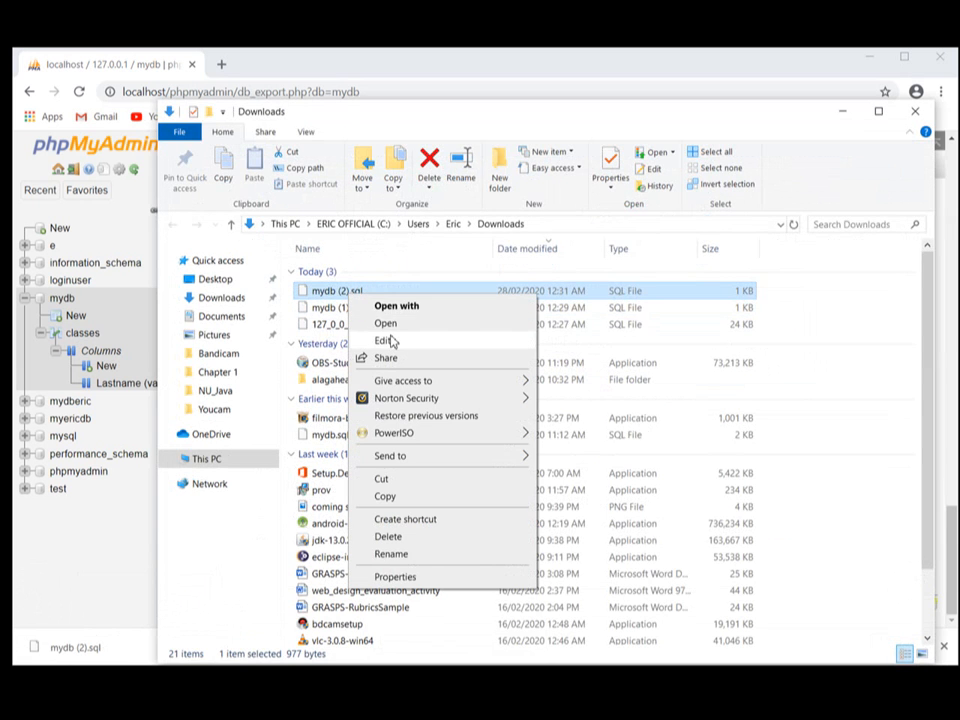
{"action": "left_click", "coordinate": [385, 322]}
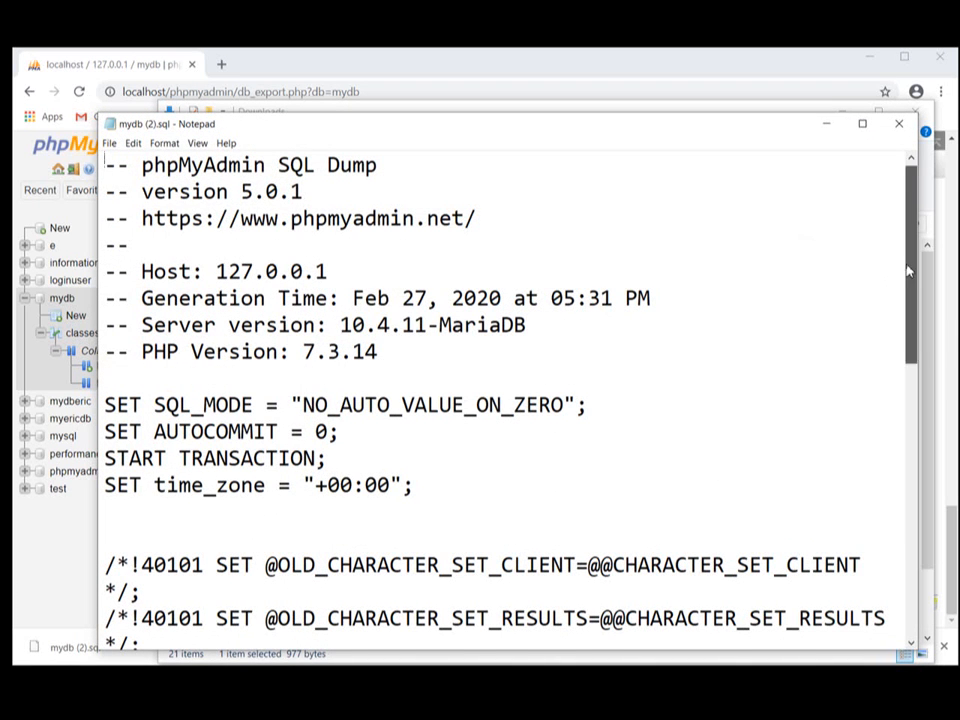
Step: Examine the CREATE TABLE statement for classes in the mydb (2).sql dump, and close the file and folder
{"action": "scroll", "coordinate": [907, 300], "scroll_direction": "down", "scroll_amount": 1}
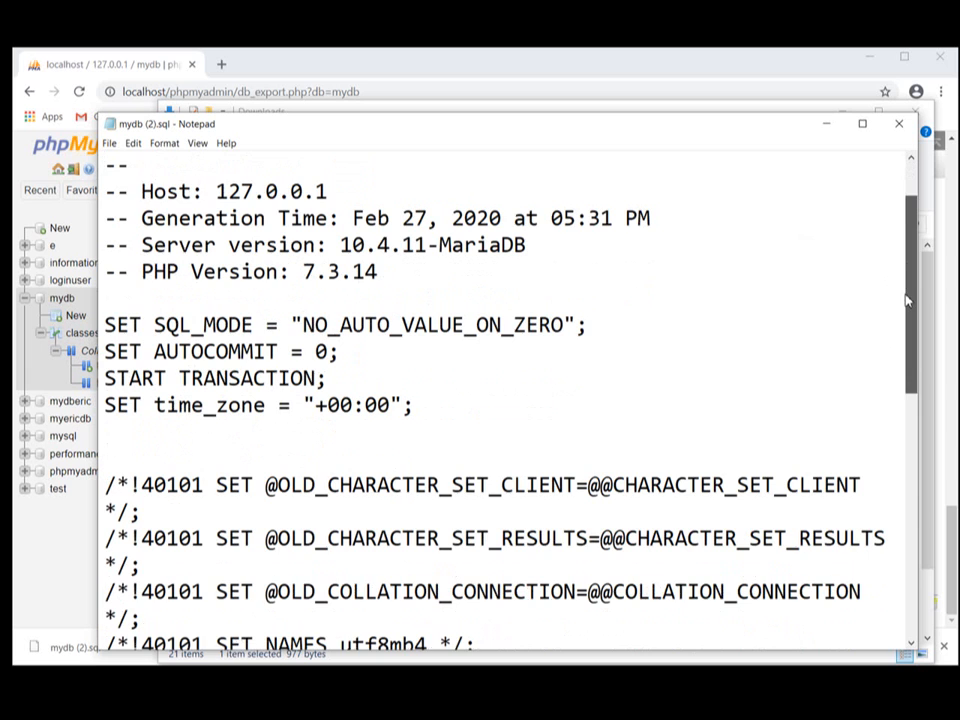
{"action": "left_click_drag", "start_coordinate": [907, 300], "coordinate": [797, 516]}
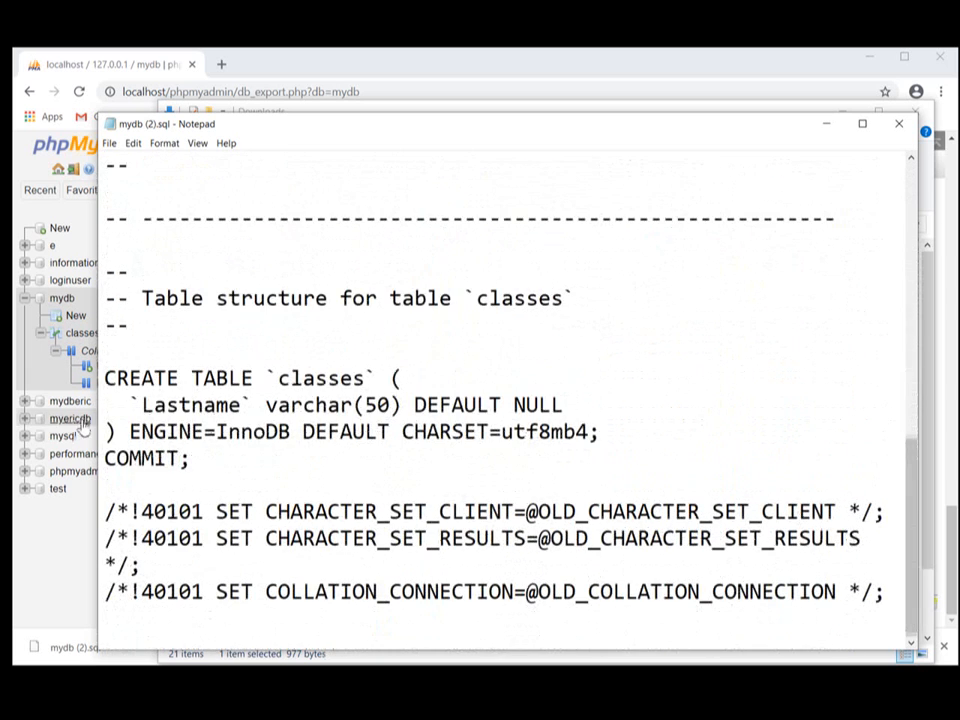
{"action": "left_click_drag", "start_coordinate": [199, 450], "coordinate": [107, 377]}
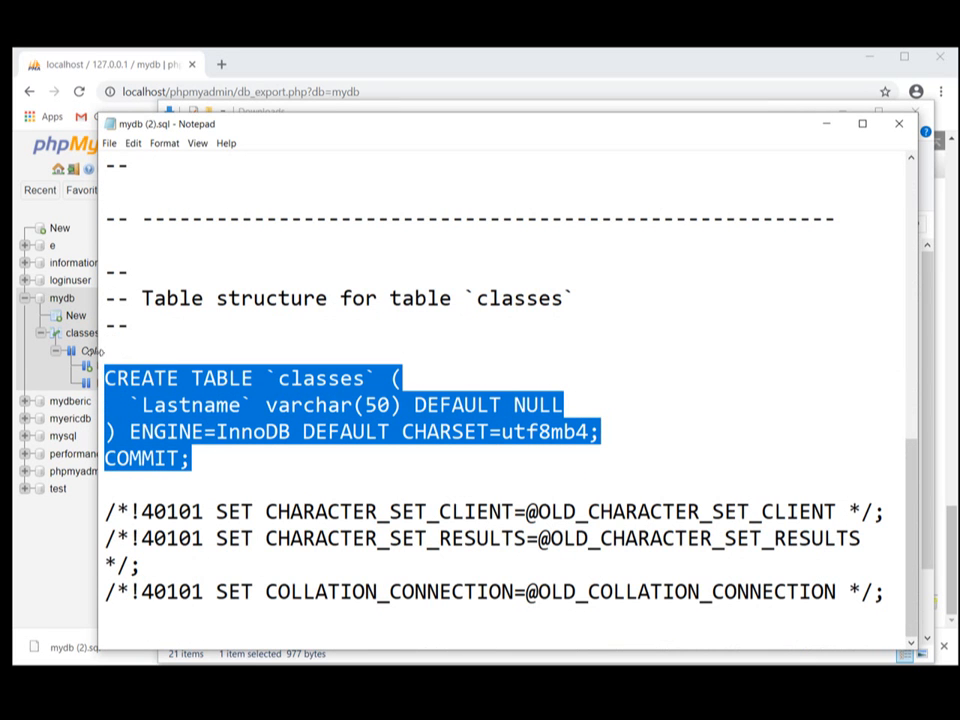
{"action": "left_click", "coordinate": [224, 431]}
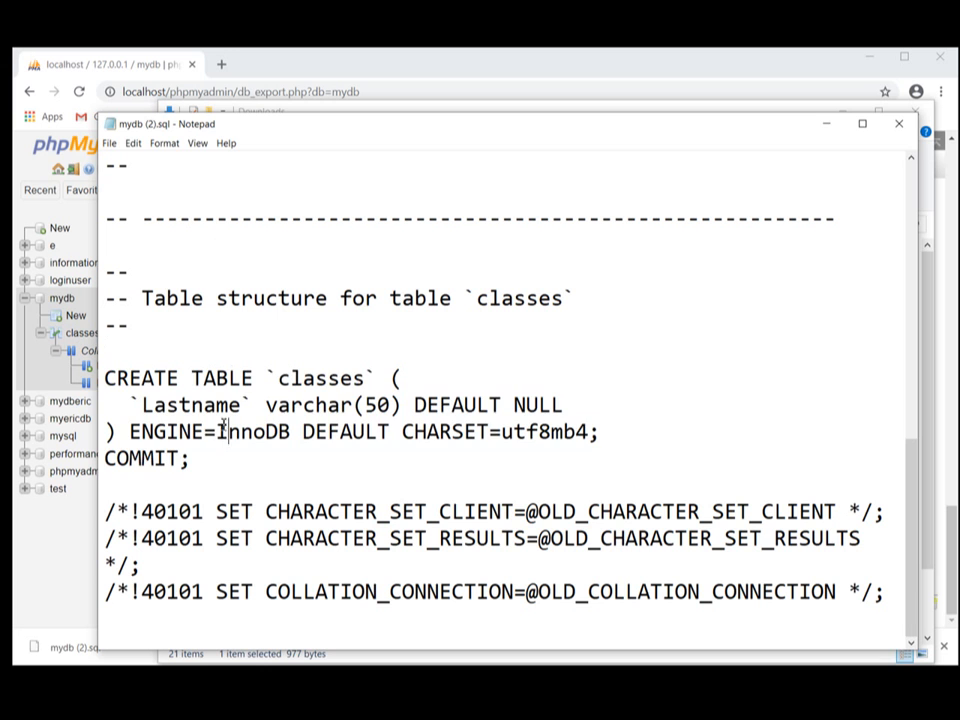
{"action": "left_click", "coordinate": [898, 124]}
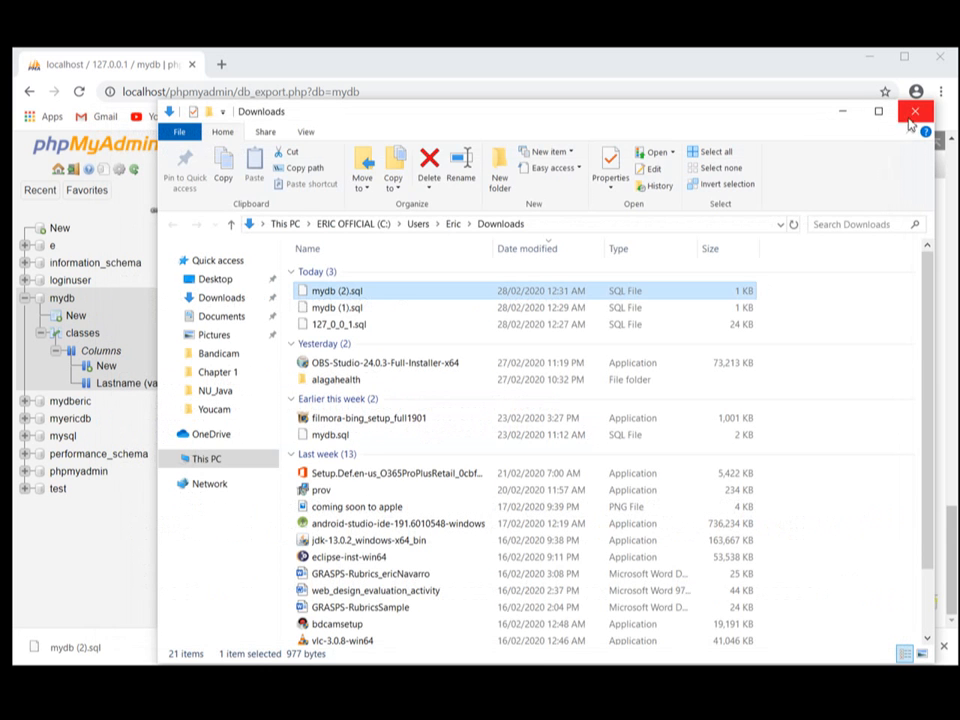
{"action": "left_click", "coordinate": [913, 113]}
Step: Try to import the mydb (2).sql file into the mydb database with the default import settings
{"action": "left_click", "coordinate": [564, 172]}
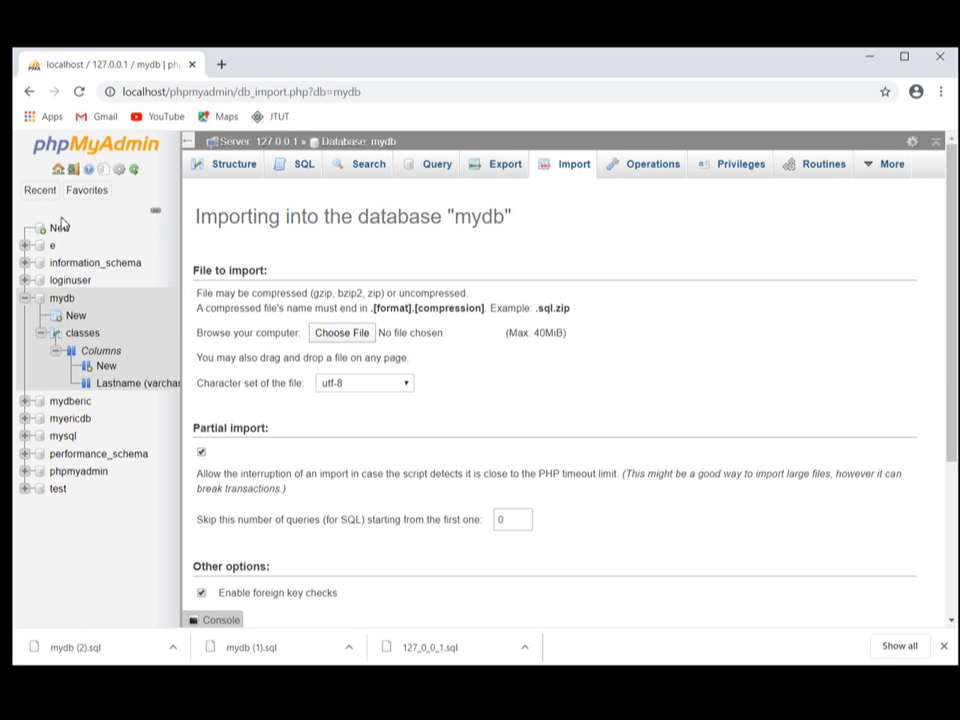
{"action": "left_click", "coordinate": [357, 335]}
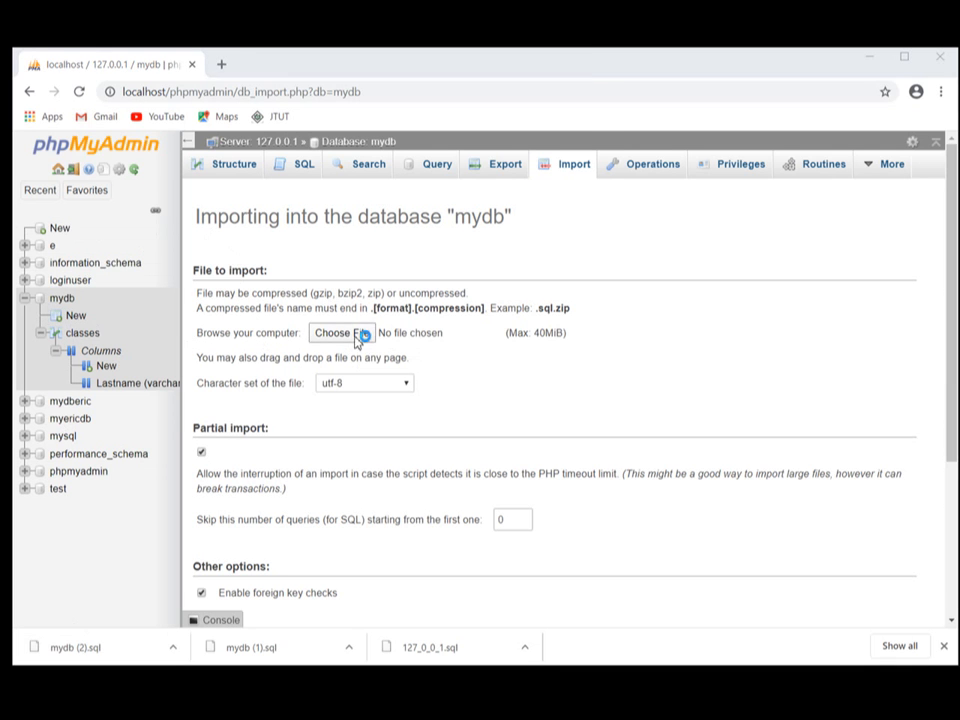
{"action": "double_click", "coordinate": [203, 175]}
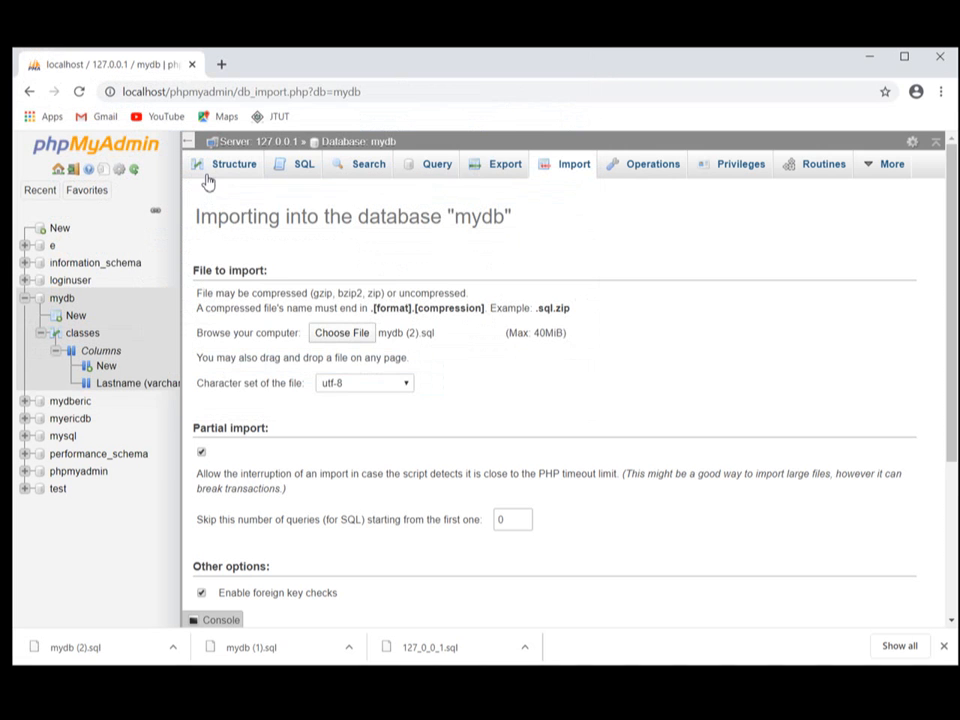
{"action": "left_click_drag", "start_coordinate": [953, 333], "coordinate": [902, 561]}
{"action": "left_click", "coordinate": [900, 585]}
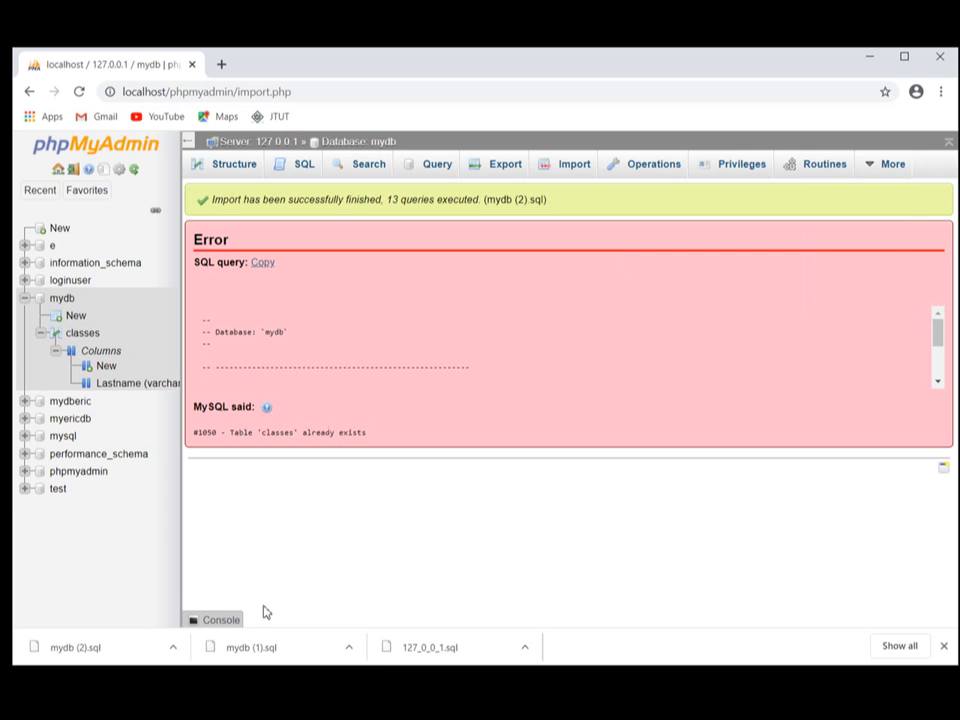
Step: Open the downloaded mydb (2).sql from its folder in Notepad, examine its database and classes table sections, and close the file and folder
{"action": "right_click", "coordinate": [128, 646]}
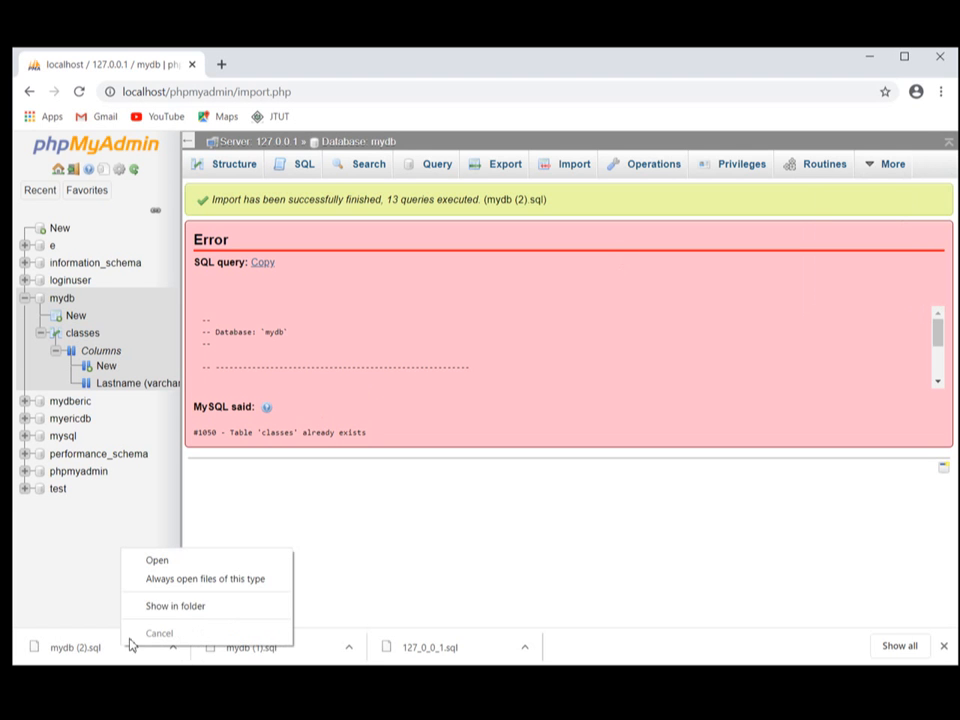
{"action": "left_click", "coordinate": [174, 607]}
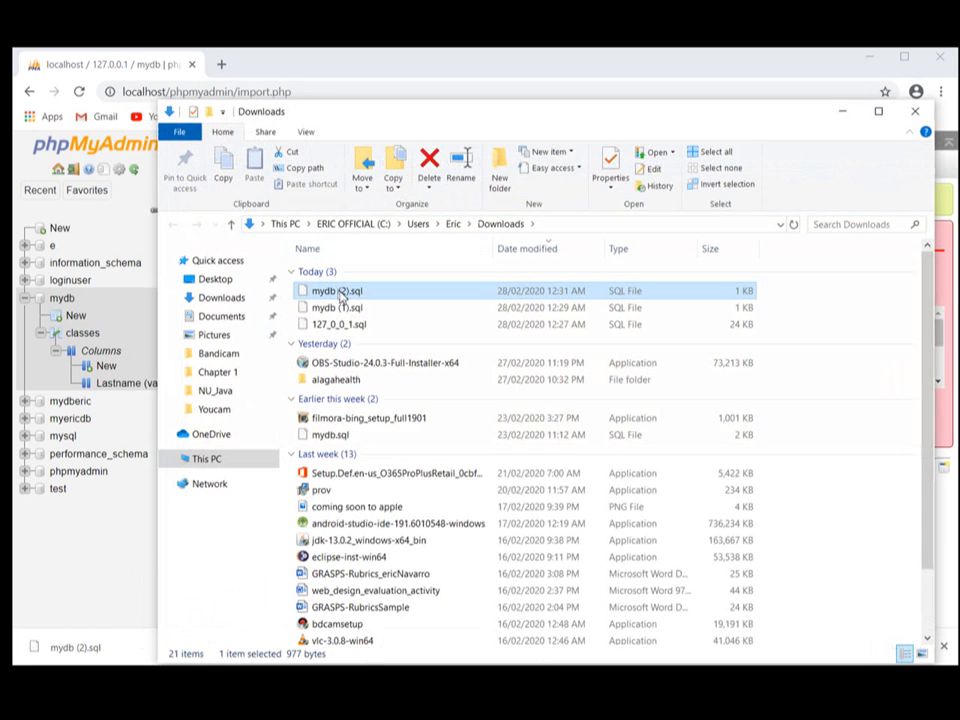
{"action": "right_click", "coordinate": [343, 305]}
{"action": "left_click", "coordinate": [374, 338]}
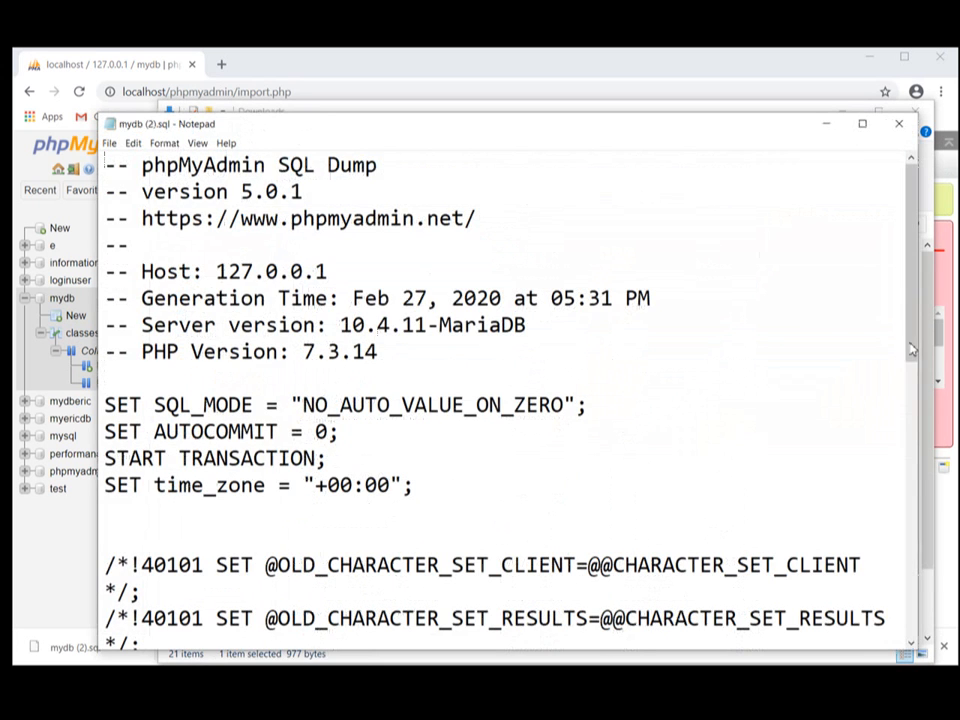
{"action": "scroll", "coordinate": [904, 282], "scroll_direction": "down", "scroll_amount": 5}
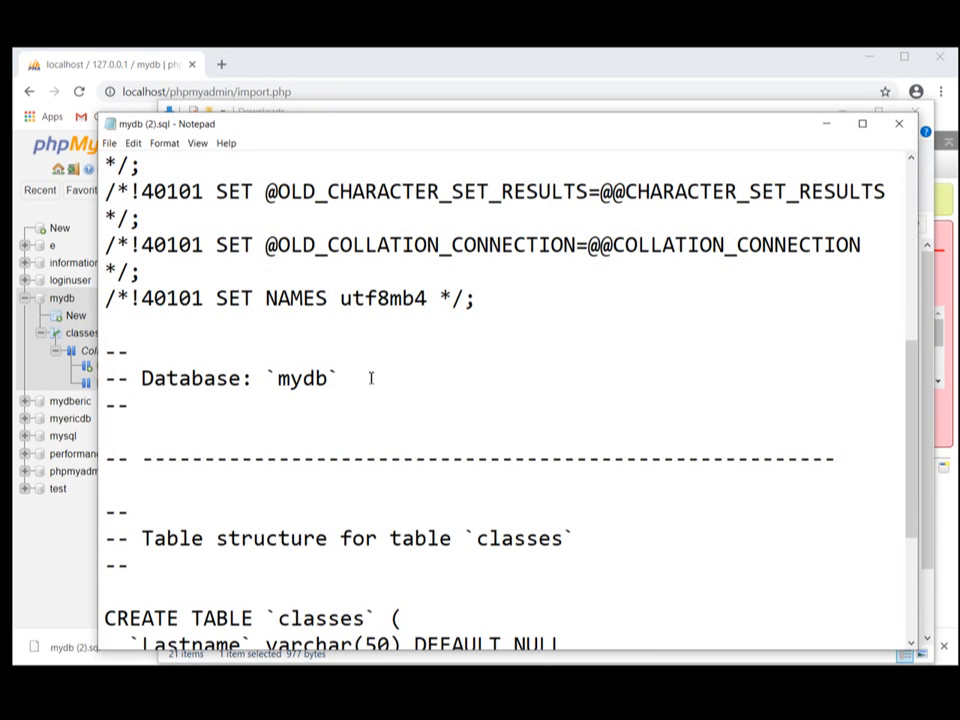
{"action": "left_click_drag", "start_coordinate": [913, 414], "coordinate": [910, 170]}
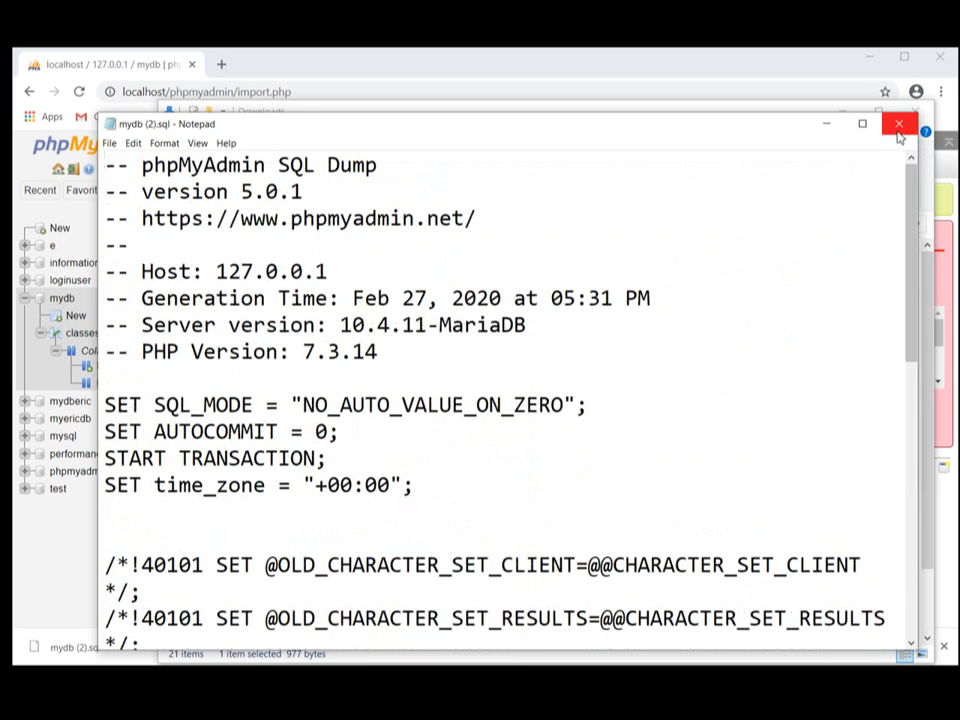
{"action": "left_click", "coordinate": [899, 123]}
{"action": "left_click", "coordinate": [915, 111]}
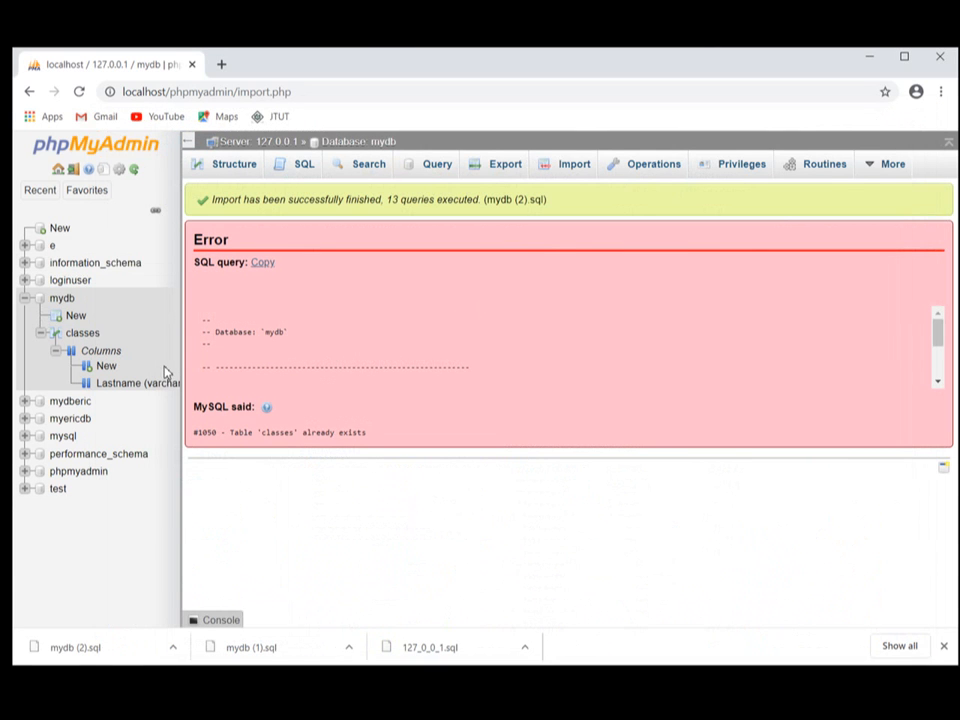
Step: Drop the mydb database from the server's list of databases
{"action": "left_click", "coordinate": [25, 300]}
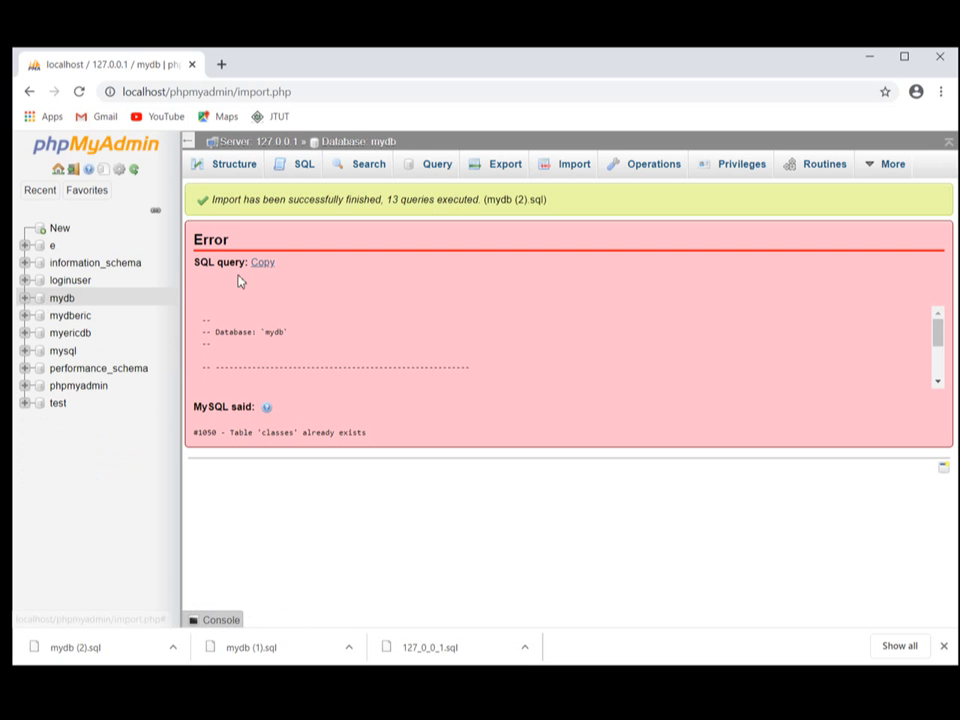
{"action": "left_click", "coordinate": [59, 170]}
{"action": "left_click", "coordinate": [244, 175]}
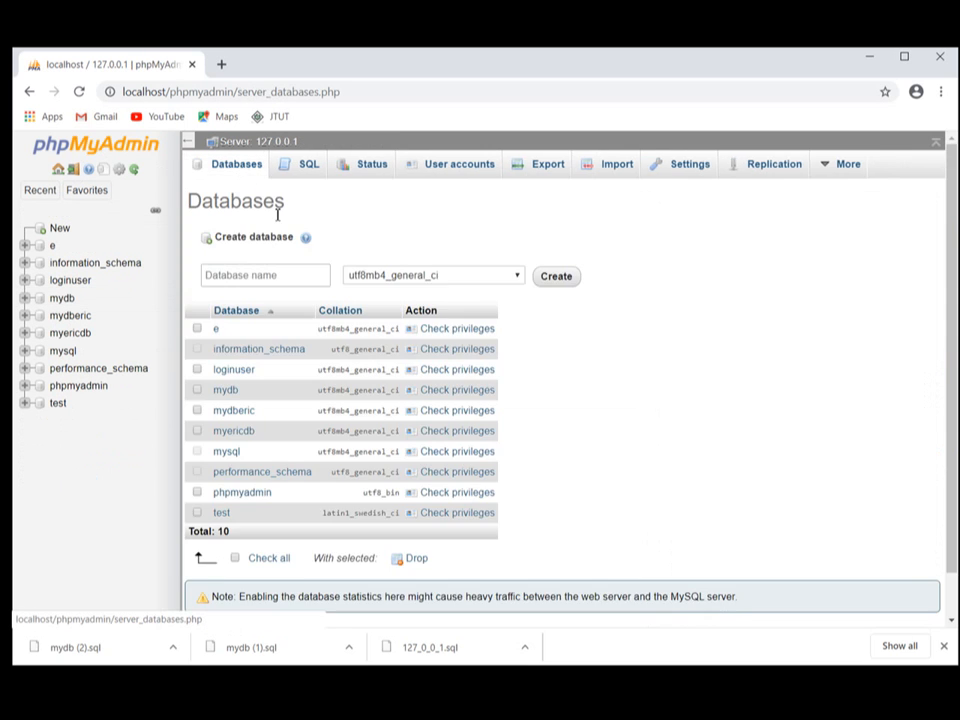
{"action": "left_click", "coordinate": [196, 391]}
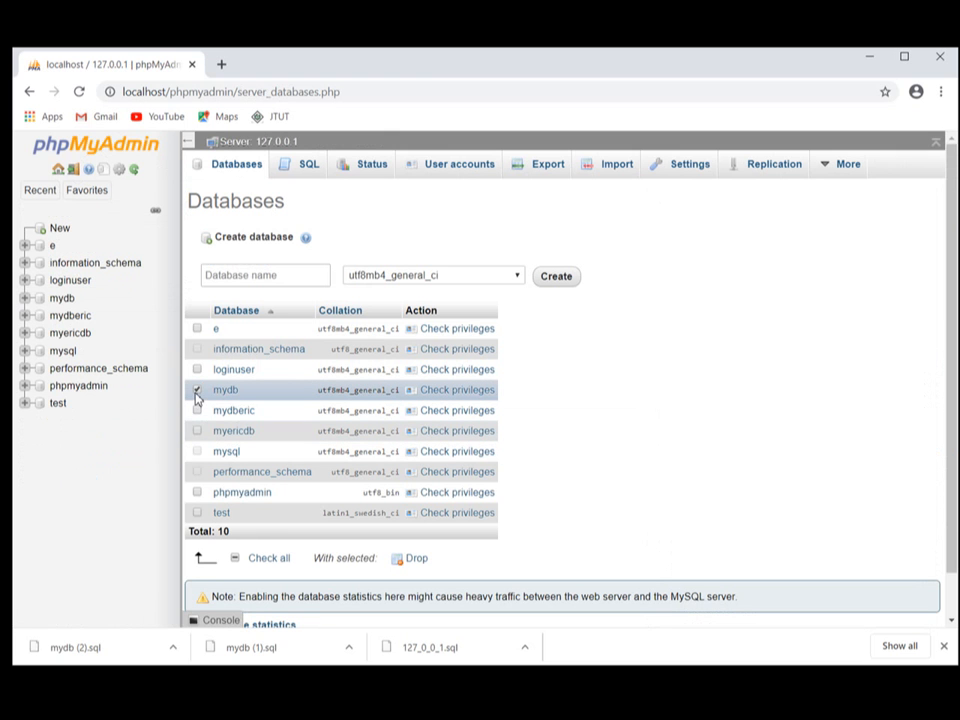
{"action": "left_click", "coordinate": [420, 559]}
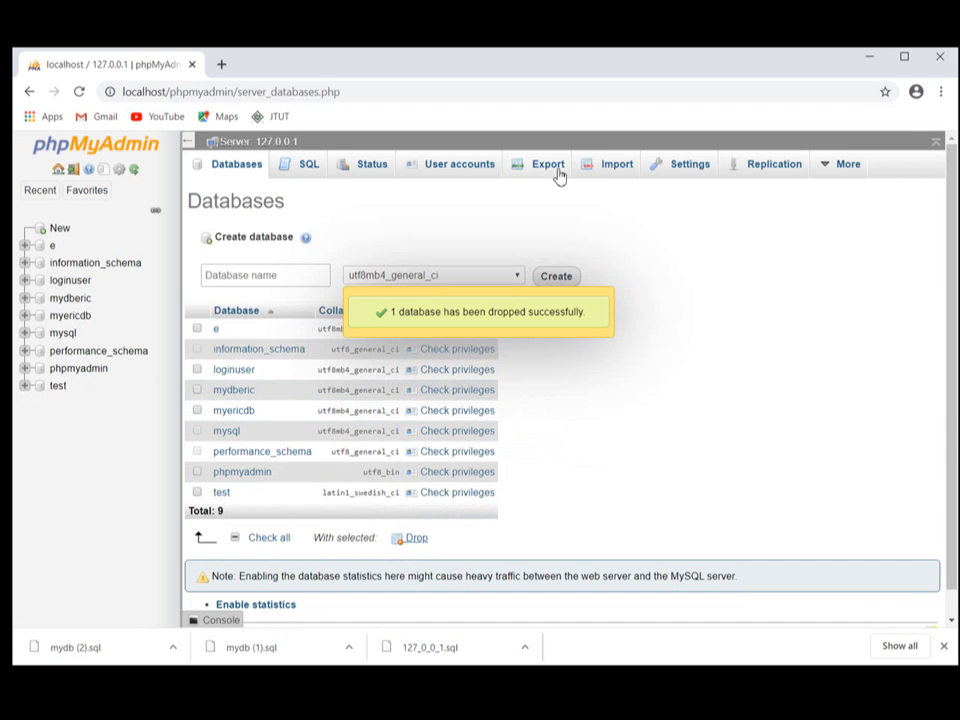
Step: Try to import mydb (2).sql at server level with the default settings, and reload the import page
{"action": "left_click", "coordinate": [607, 170]}
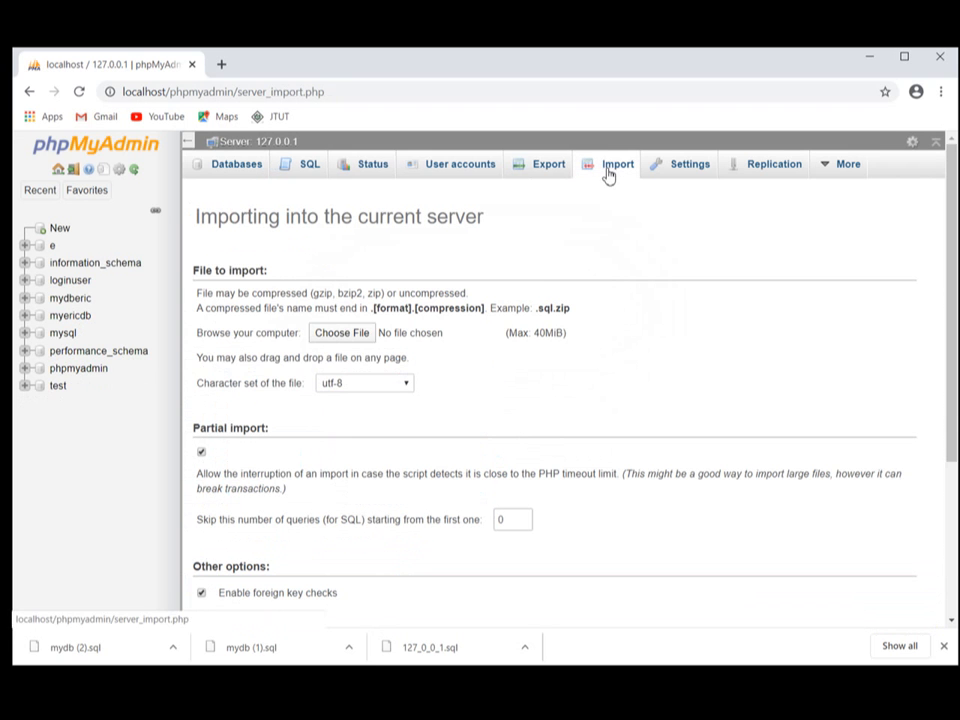
{"action": "left_click", "coordinate": [352, 334]}
{"action": "double_click", "coordinate": [198, 174]}
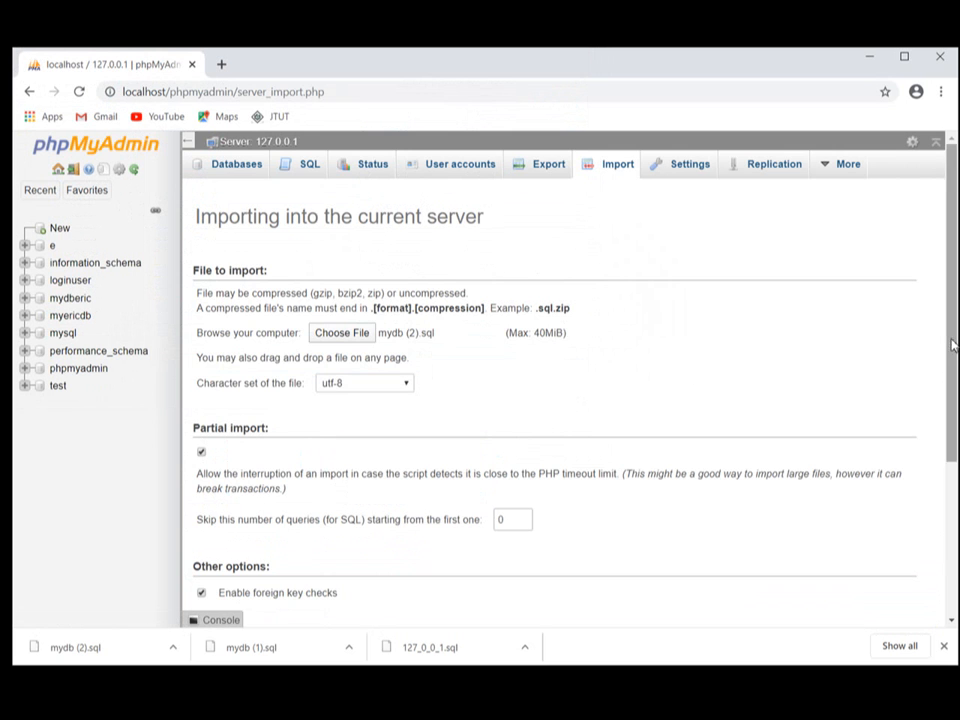
{"action": "scroll", "coordinate": [935, 380], "scroll_direction": "down", "scroll_amount": 3}
{"action": "left_click", "coordinate": [902, 586]}
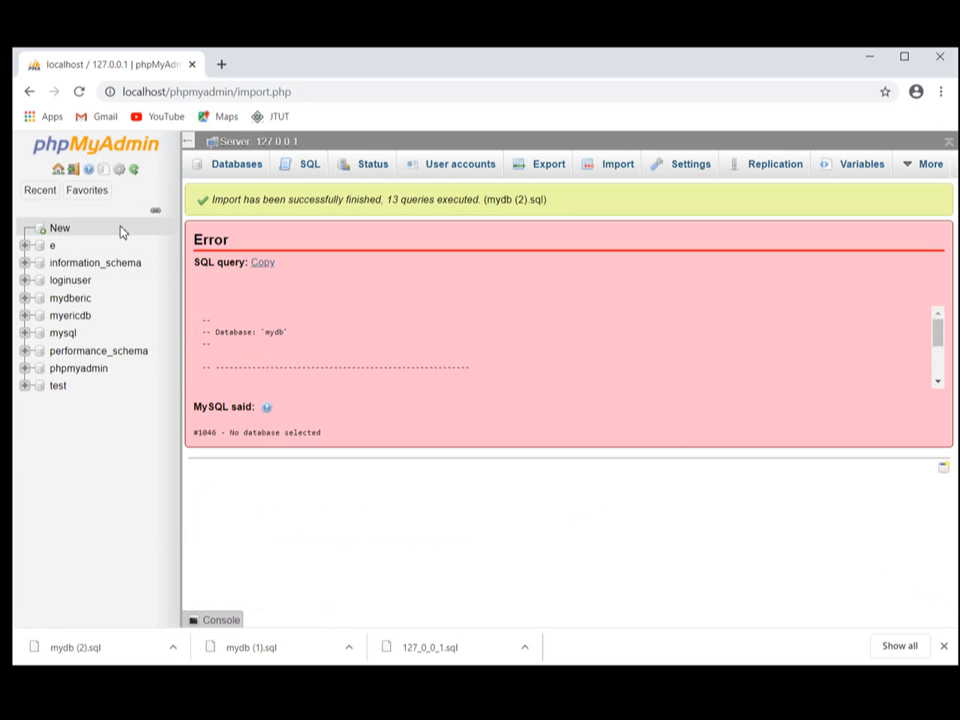
{"action": "left_click", "coordinate": [79, 91]}
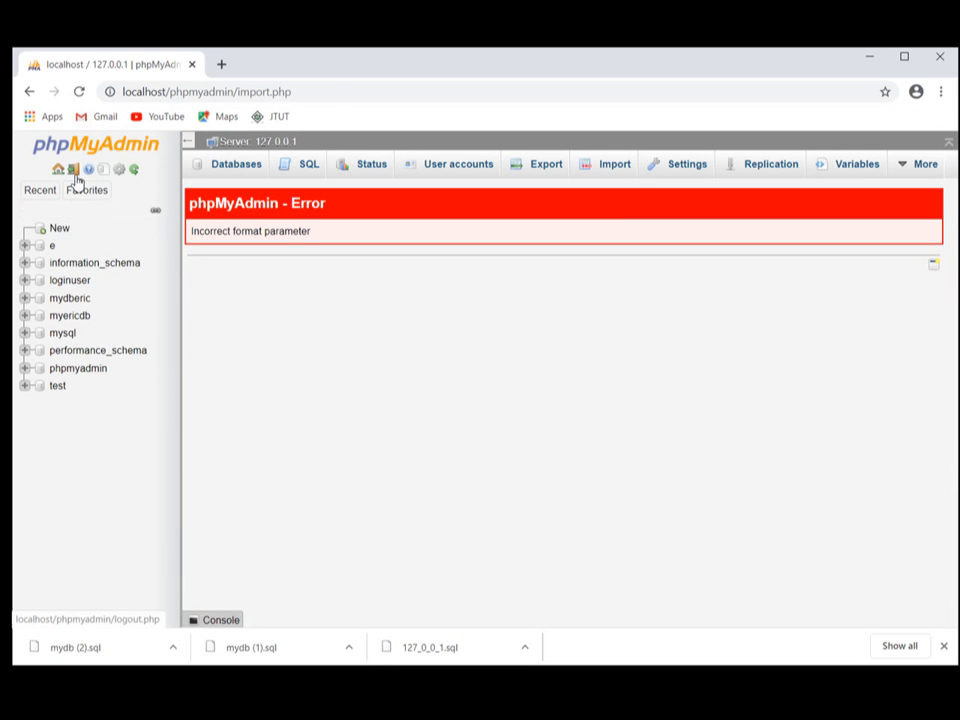
Step: Create a new empty database named mydb with the utf8mb4_general_ci collation
{"action": "left_click", "coordinate": [231, 176]}
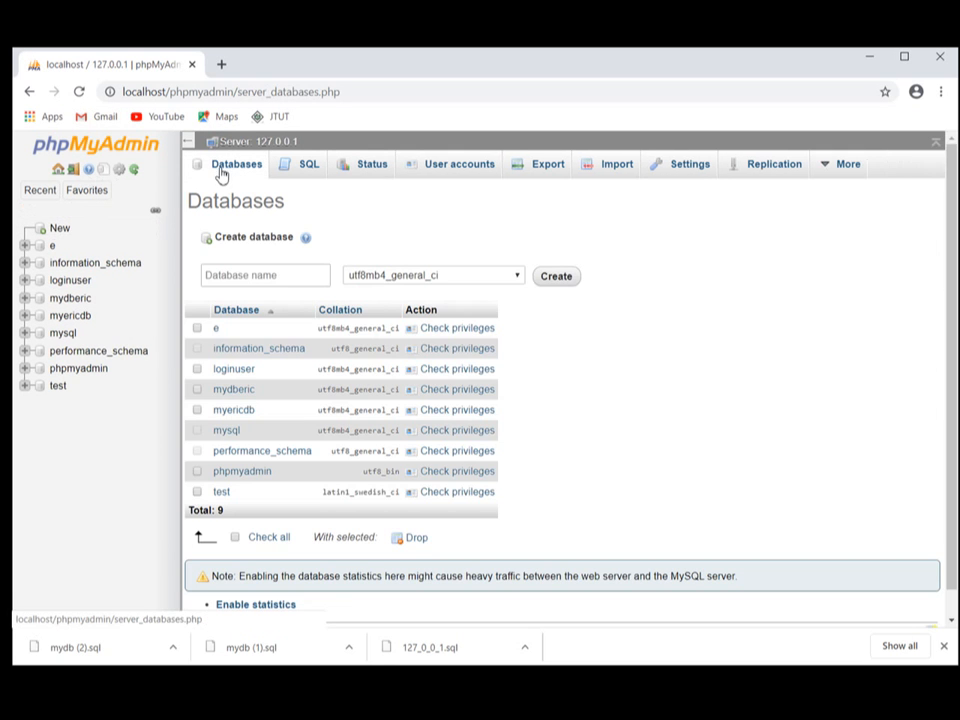
{"action": "left_click", "coordinate": [229, 274]}
{"action": "type", "text": "myDB"}
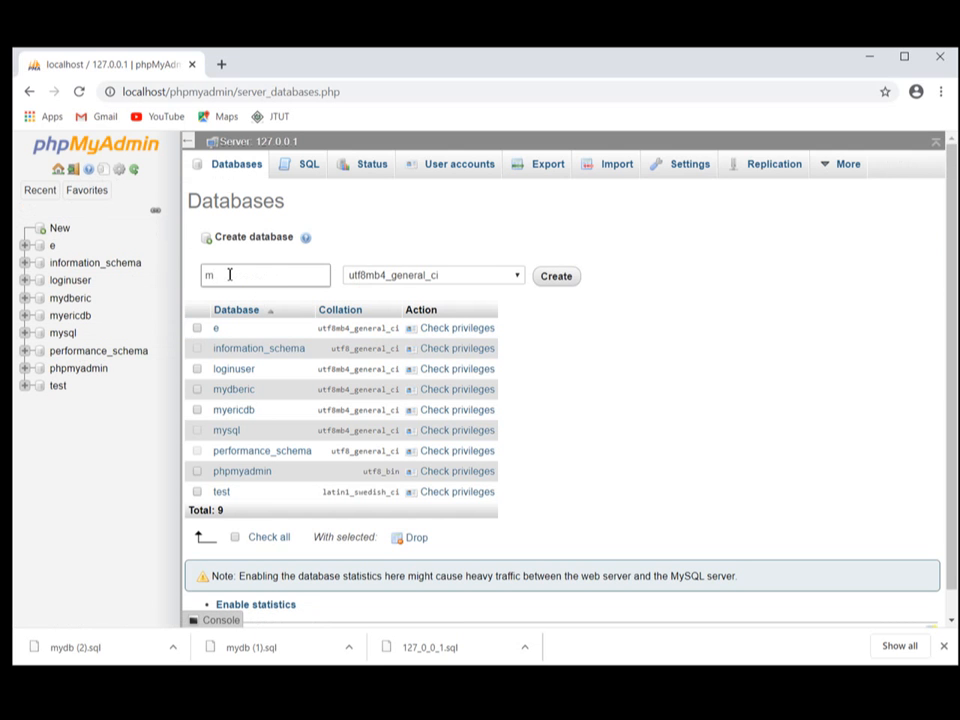
{"action": "left_click", "coordinate": [557, 279]}
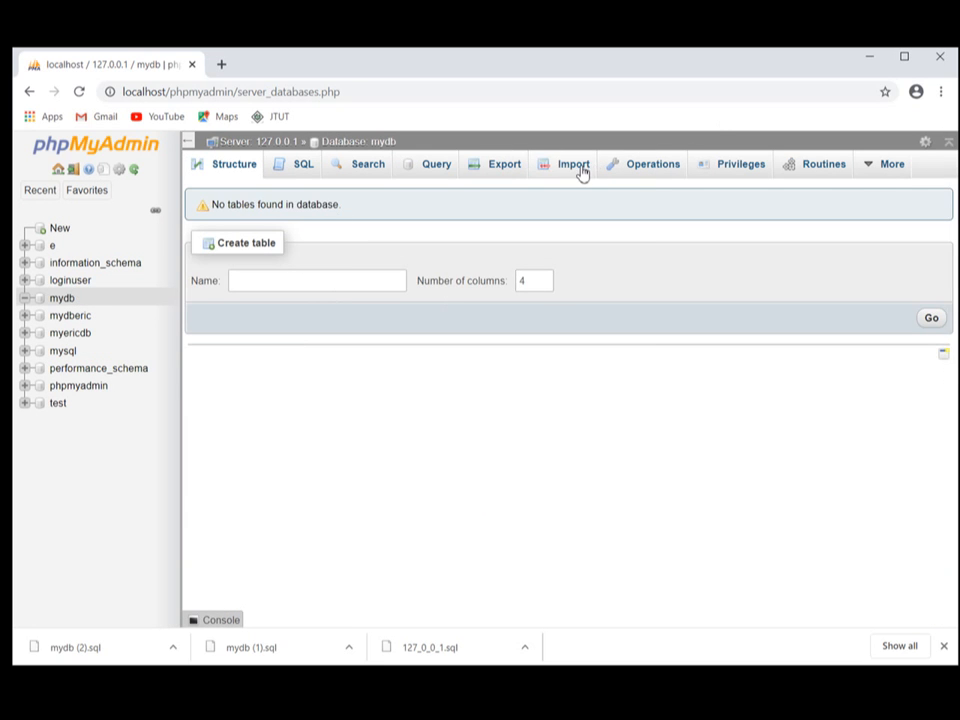
Step: Import mydb (2).sql into the mydb database with the SQL format and default import settings
{"action": "left_click", "coordinate": [572, 166]}
{"action": "left_click", "coordinate": [364, 336]}
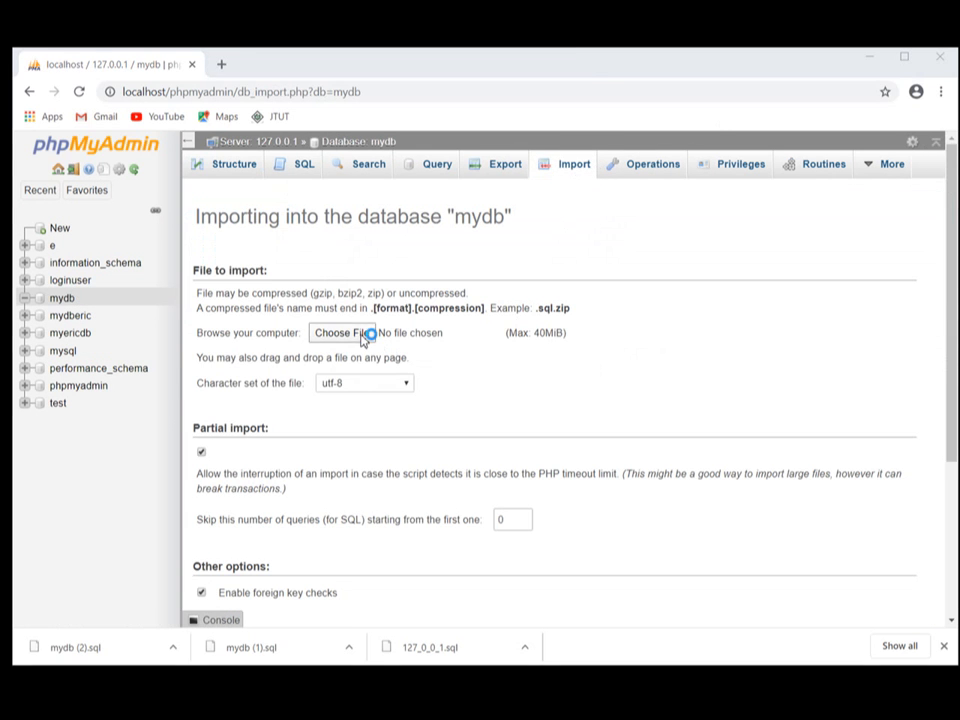
{"action": "double_click", "coordinate": [186, 174]}
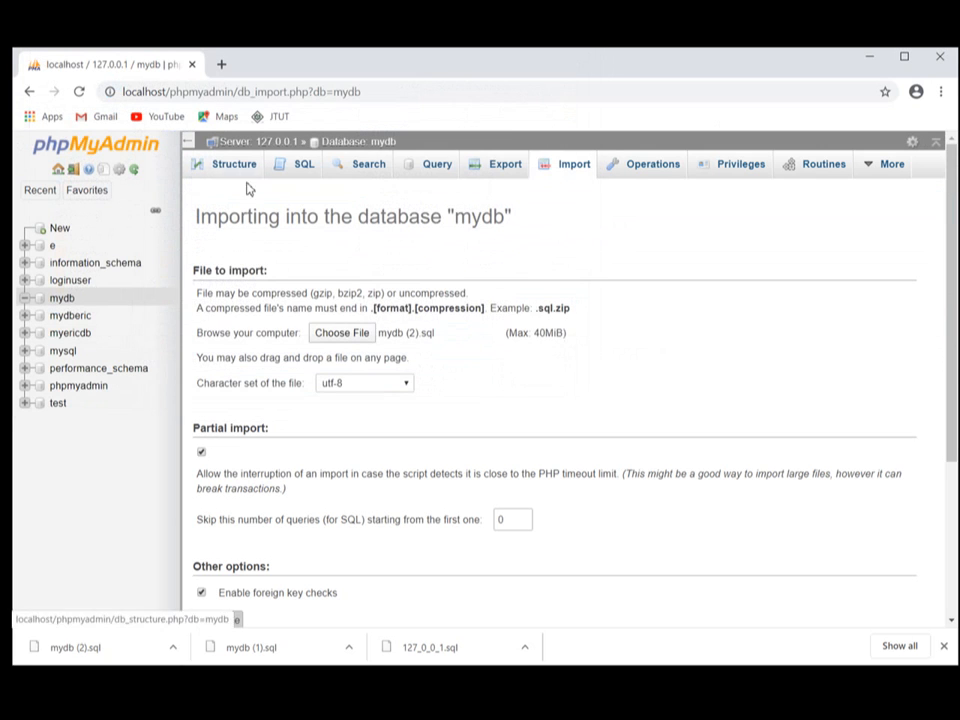
{"action": "scroll", "coordinate": [940, 400], "scroll_direction": "down", "scroll_amount": 5}
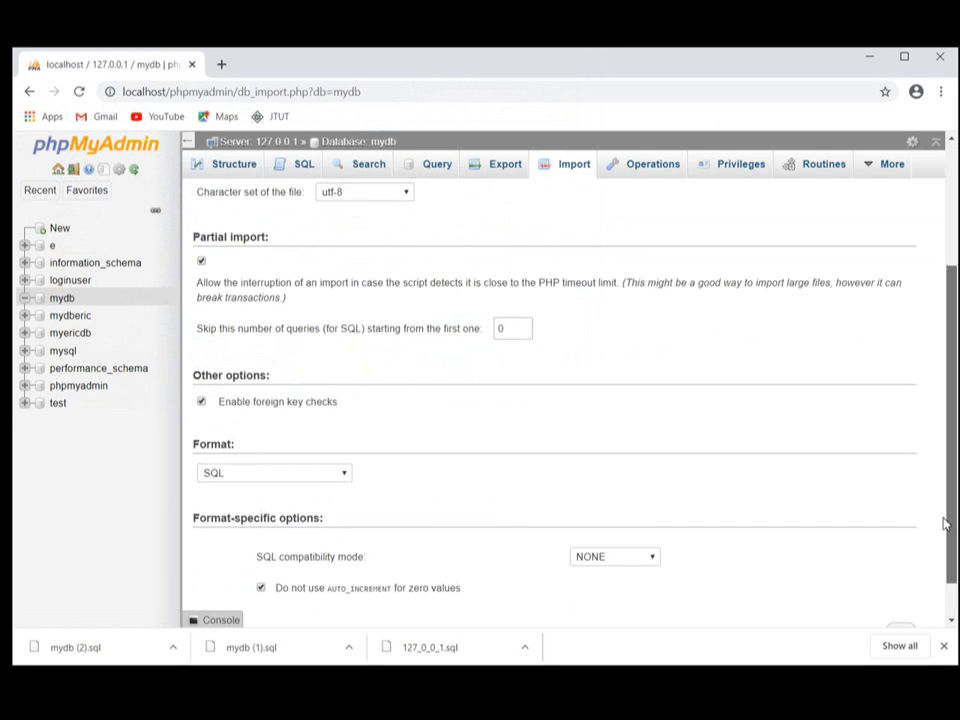
{"action": "left_click", "coordinate": [903, 586]}
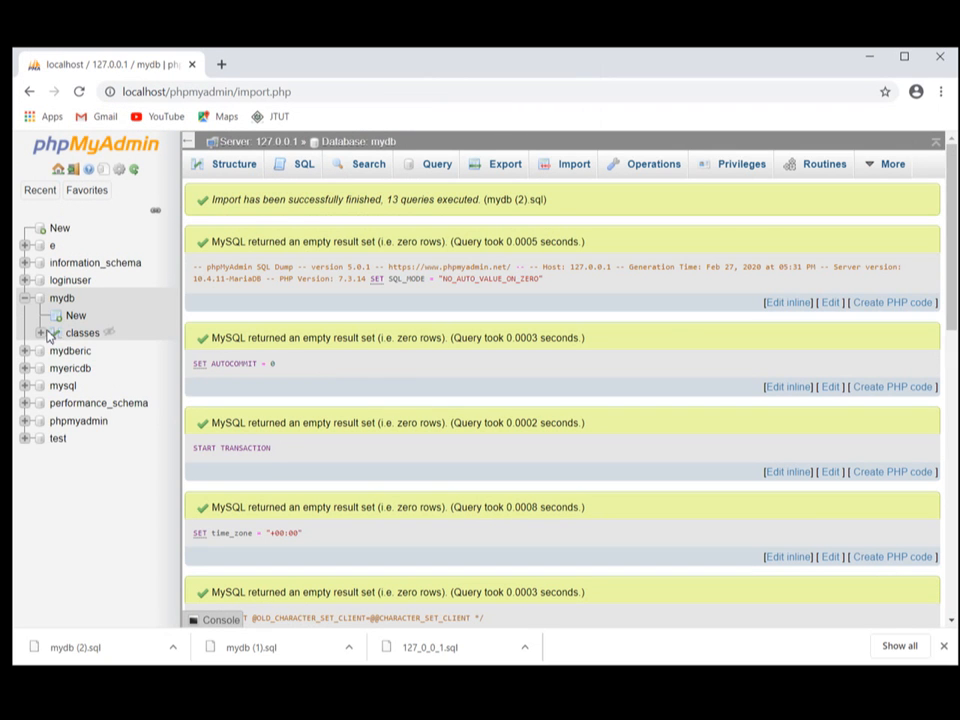
Step: Inspect the imported classes table's structure, its user privileges and the definition of its Lastname column
{"action": "left_click", "coordinate": [42, 334]}
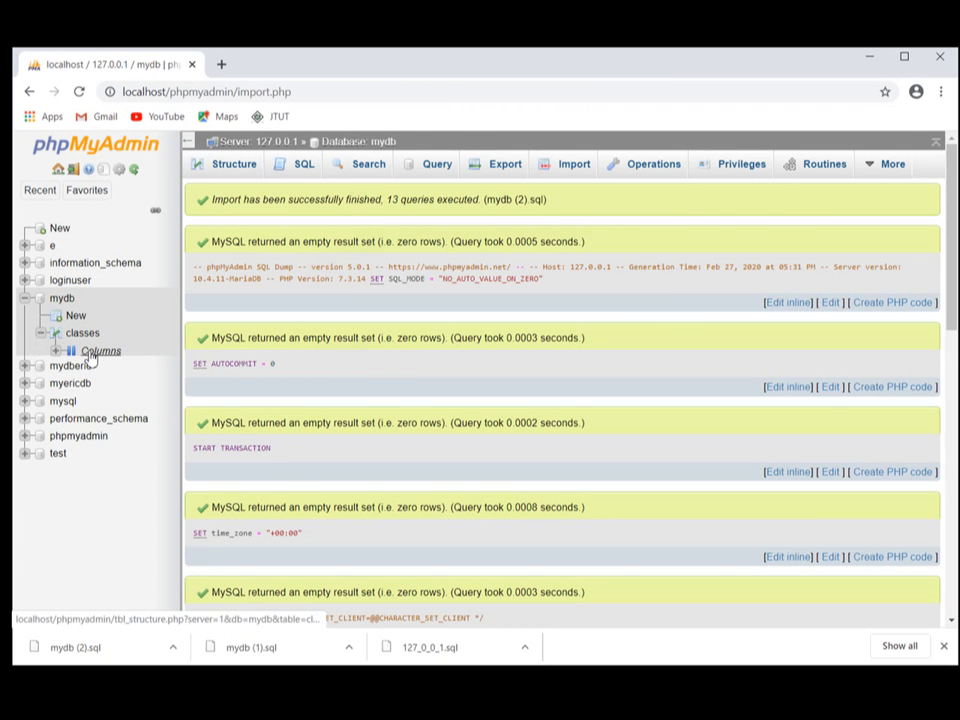
{"action": "left_click", "coordinate": [90, 352]}
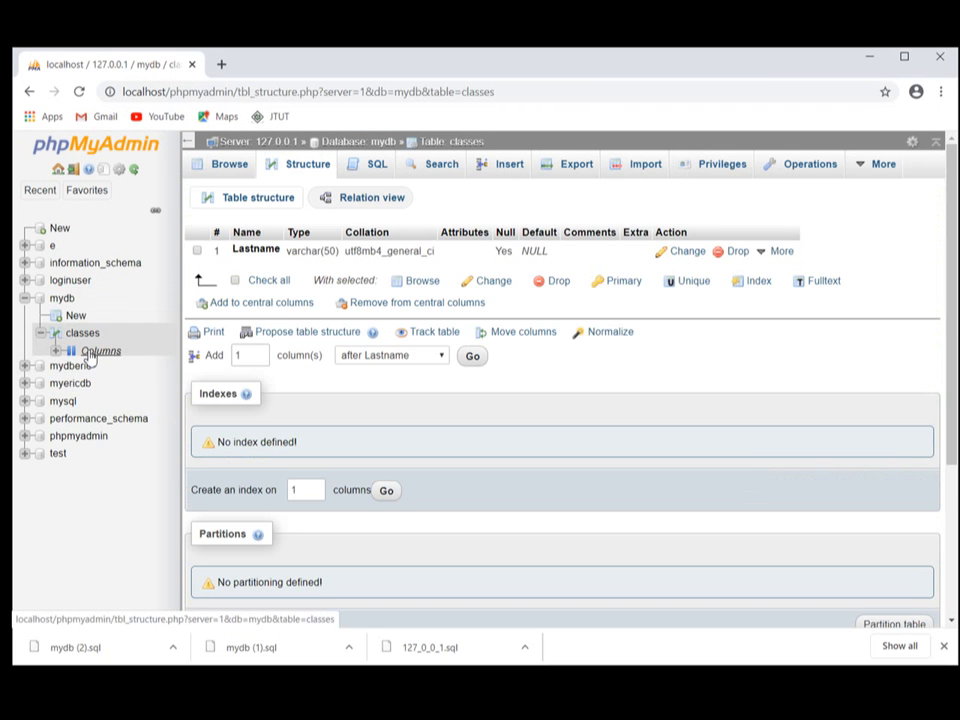
{"action": "left_click", "coordinate": [714, 167]}
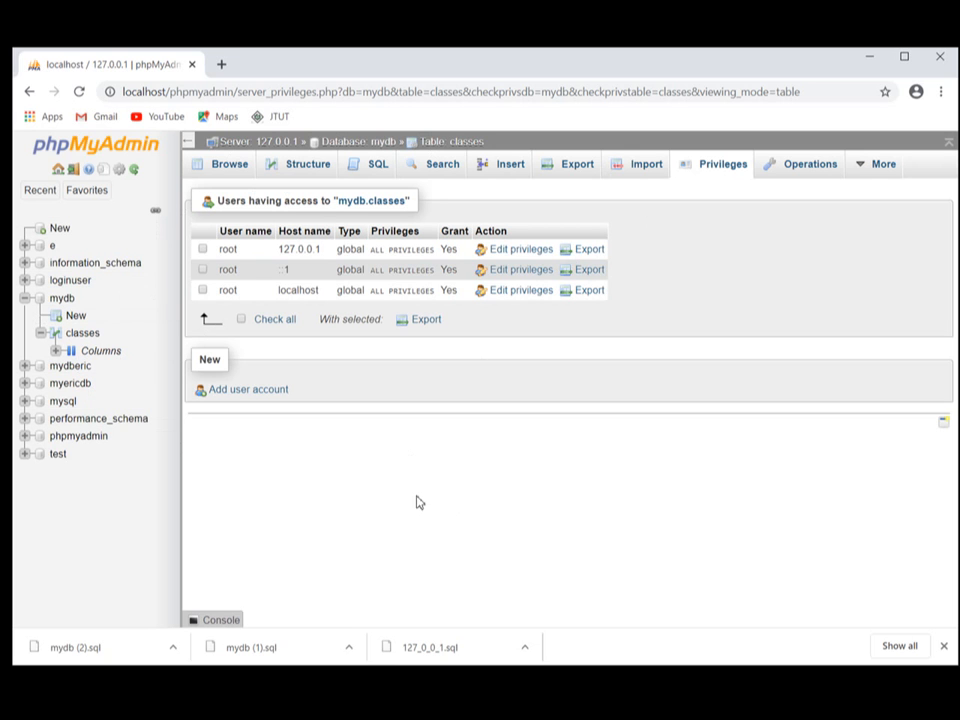
{"action": "left_click", "coordinate": [56, 351]}
{"action": "left_click", "coordinate": [107, 388]}
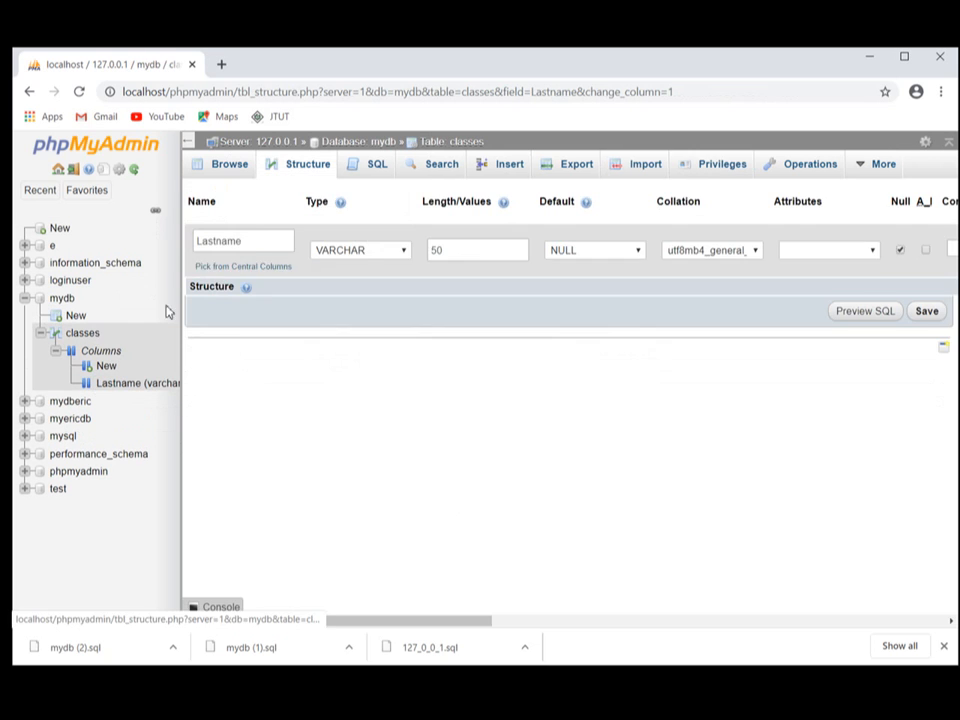